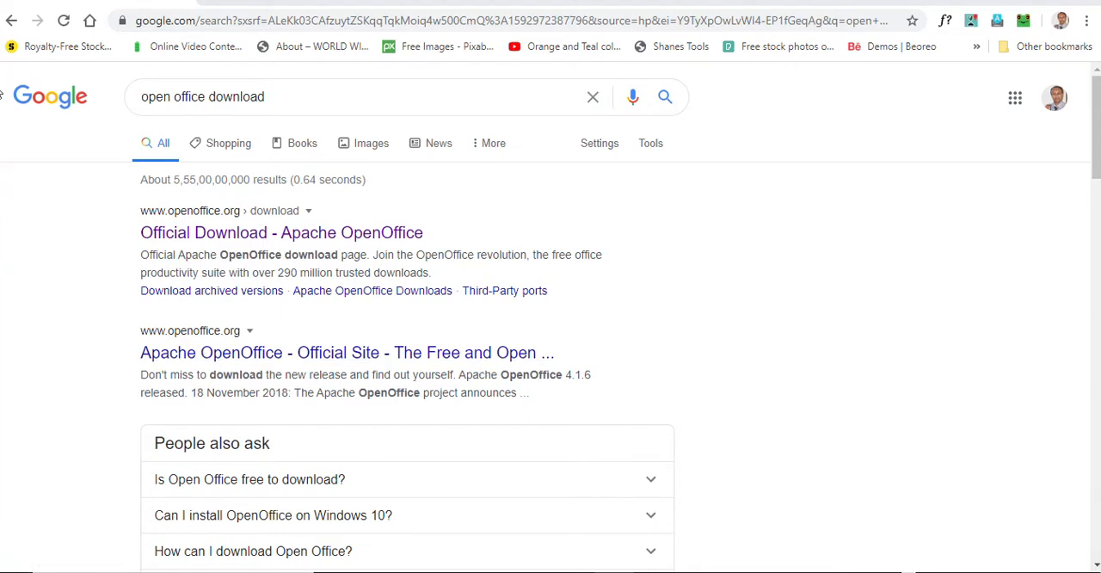
# Open the official Apache OpenOffice download page, download the full 4.1.7 English [US] installation for Windows, and keep the flagged file
pyautogui.scroll(-4, 2, 93)
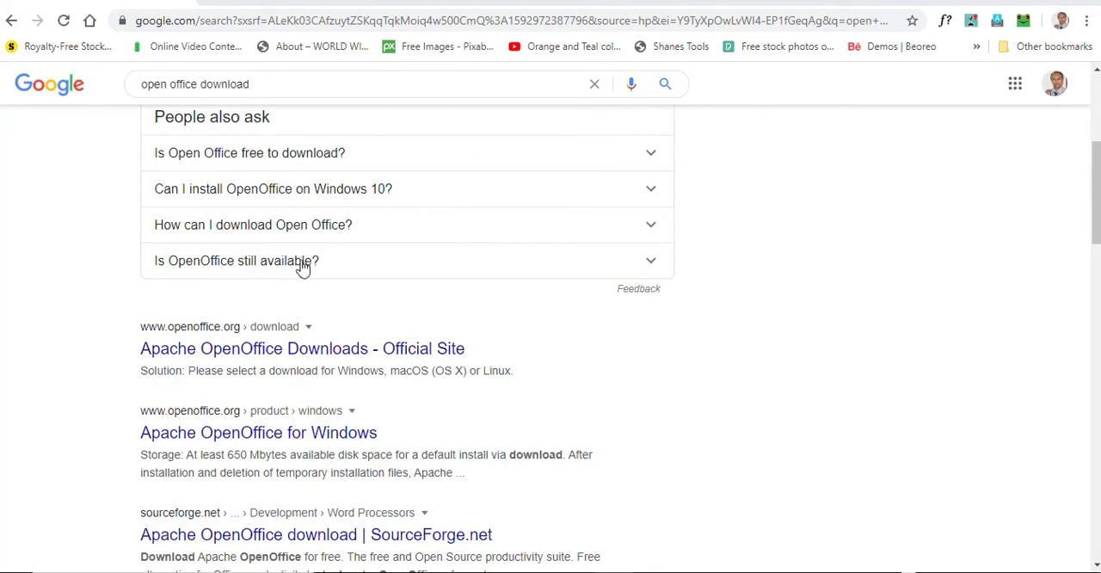
pyautogui.scroll(4, 474, 286)
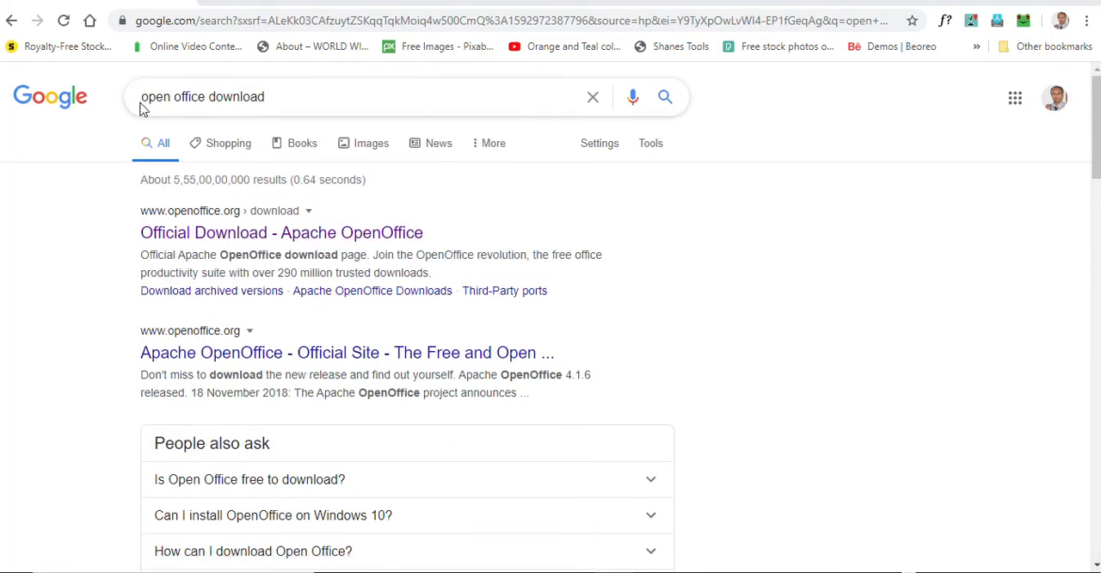
pyautogui.click(254, 236)
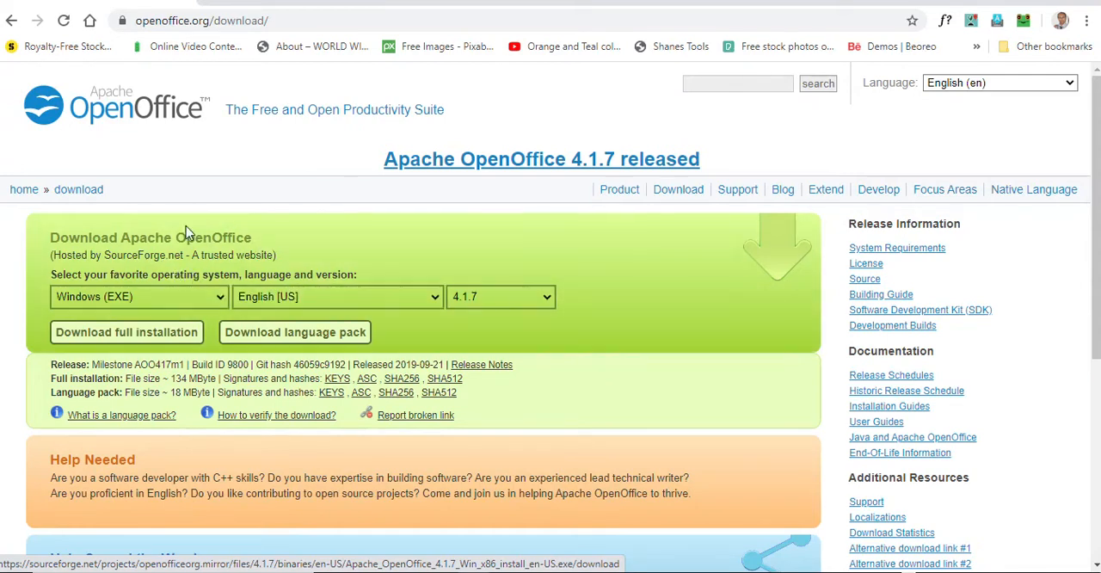
pyautogui.click(149, 339)
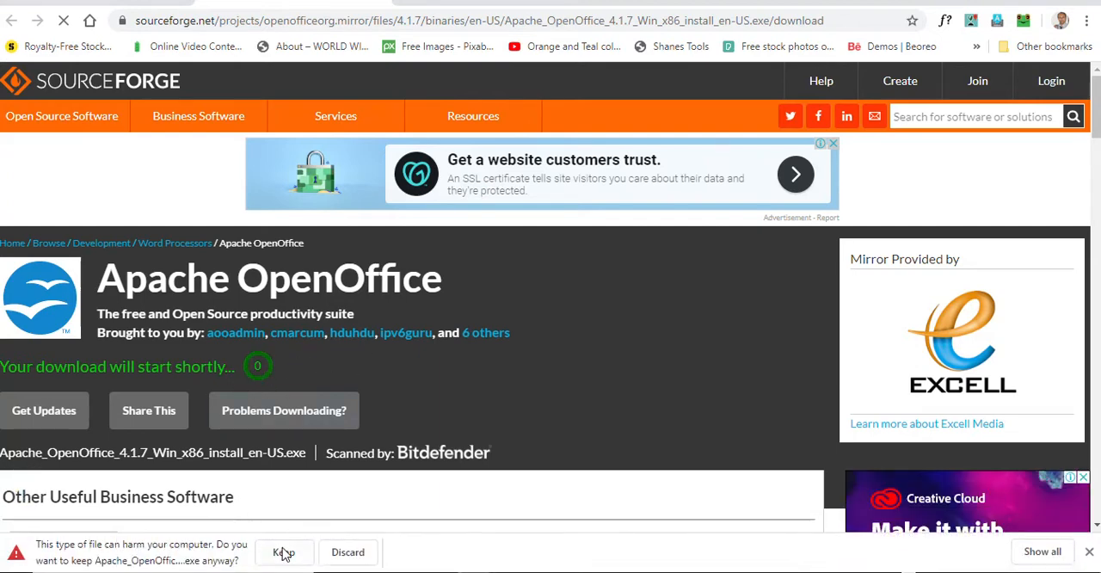
pyautogui.click(284, 554)
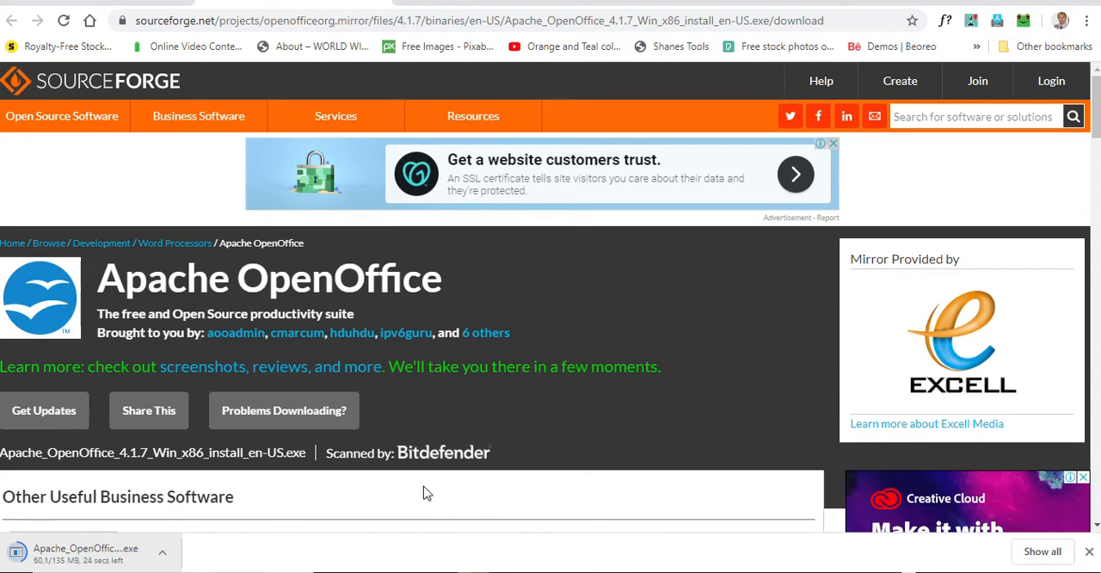
# Open a new browser window and search Google for "swami vivekanand"
pyautogui.moveTo(474, 571)
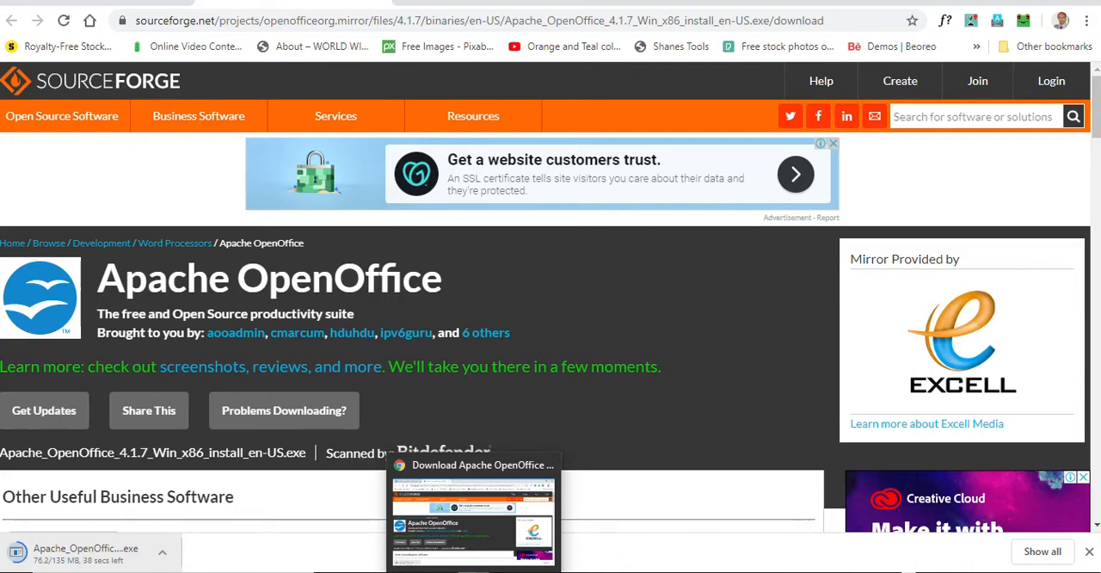
pyautogui.middleClick(474, 572)
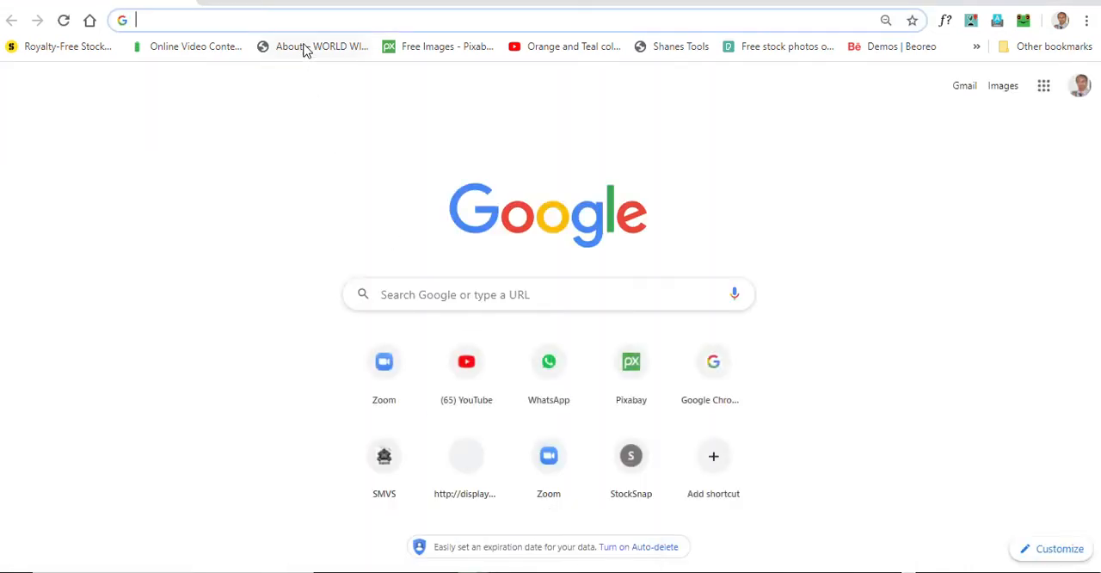
pyautogui.click(316, 20)
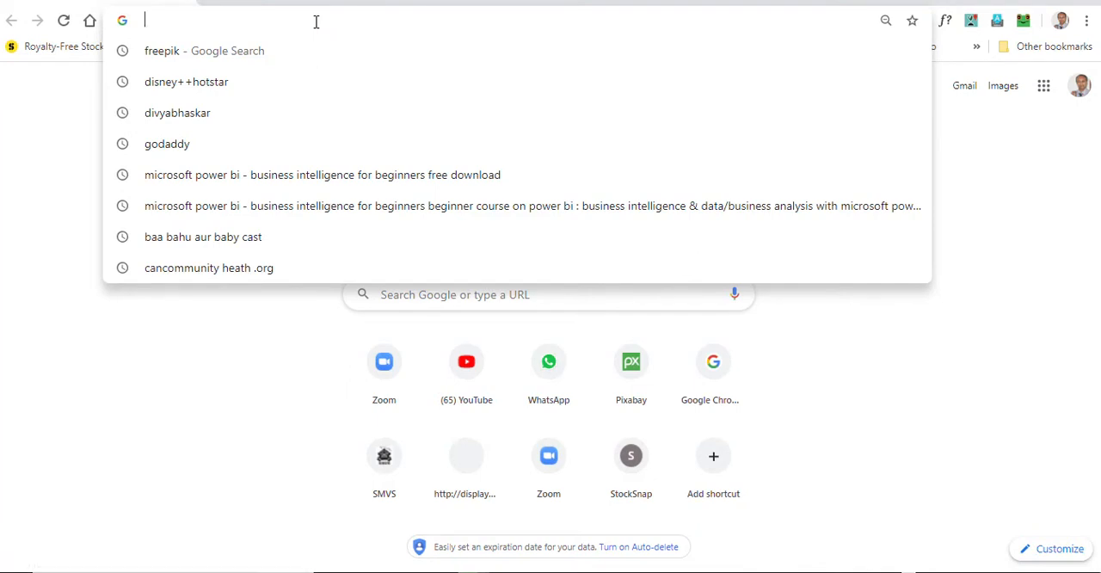
pyautogui.write('swami')
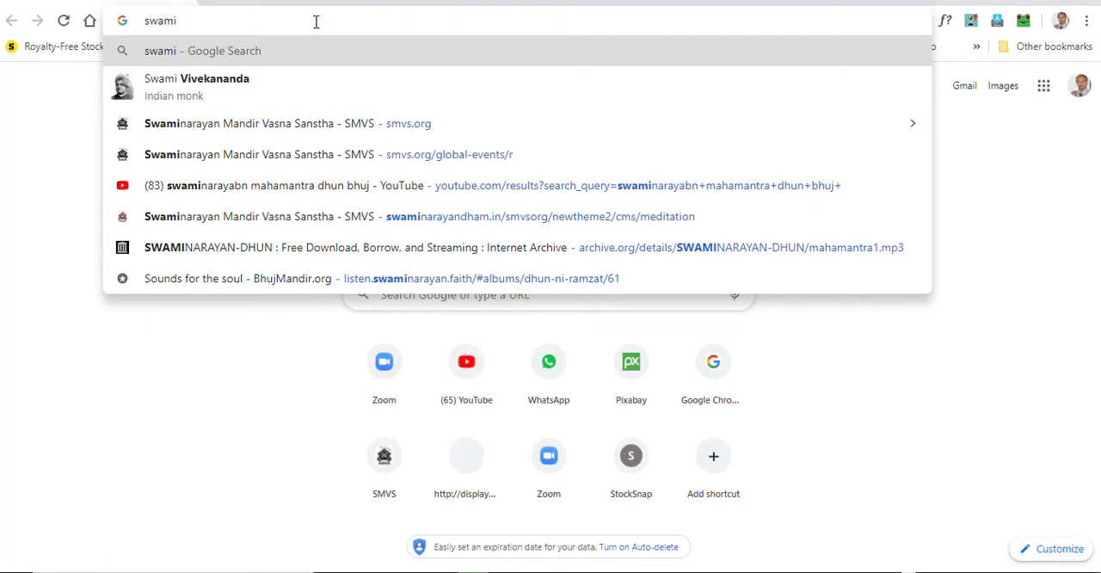
pyautogui.write(' vive')
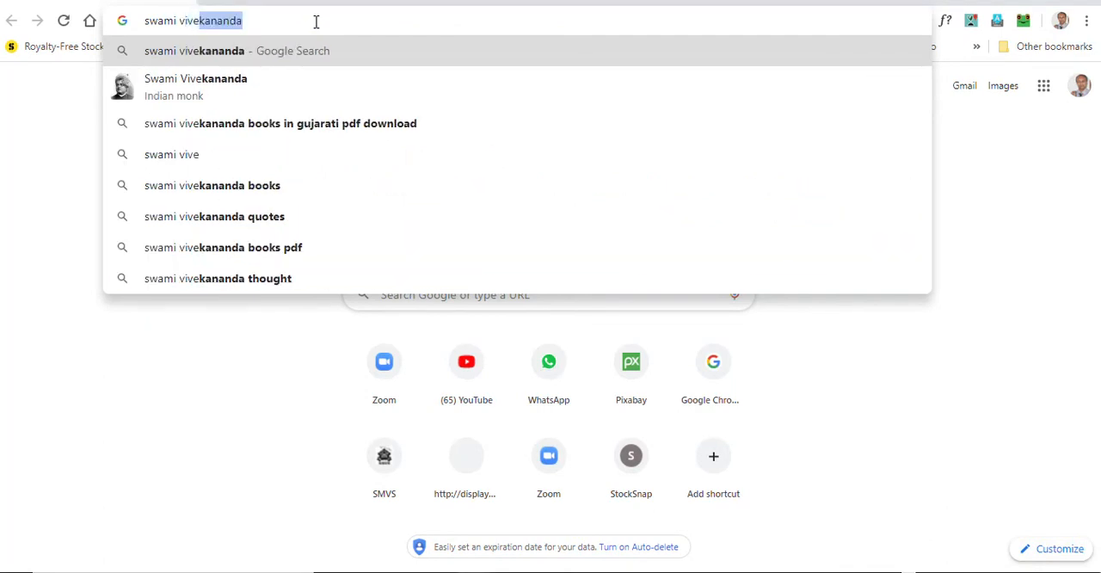
pyautogui.write('kanand i')
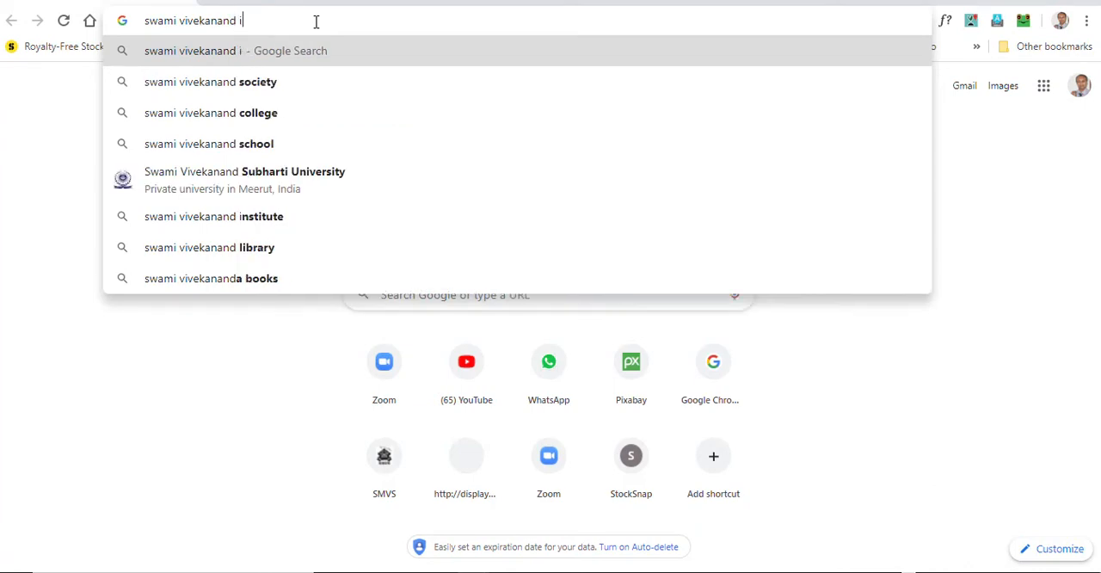
pyautogui.write('ndia')
pyautogui.press('BackSpace')
pyautogui.press('BackSpace')
pyautogui.press('BackSpace')
pyautogui.press('BackSpace')
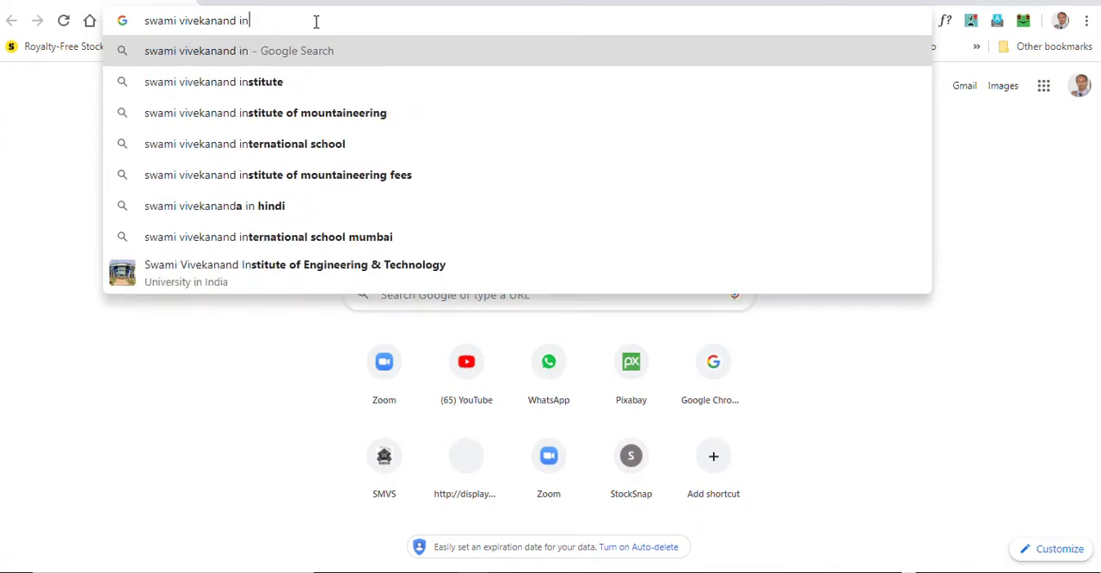
pyautogui.press('BackSpace')
pyautogui.press('Return')
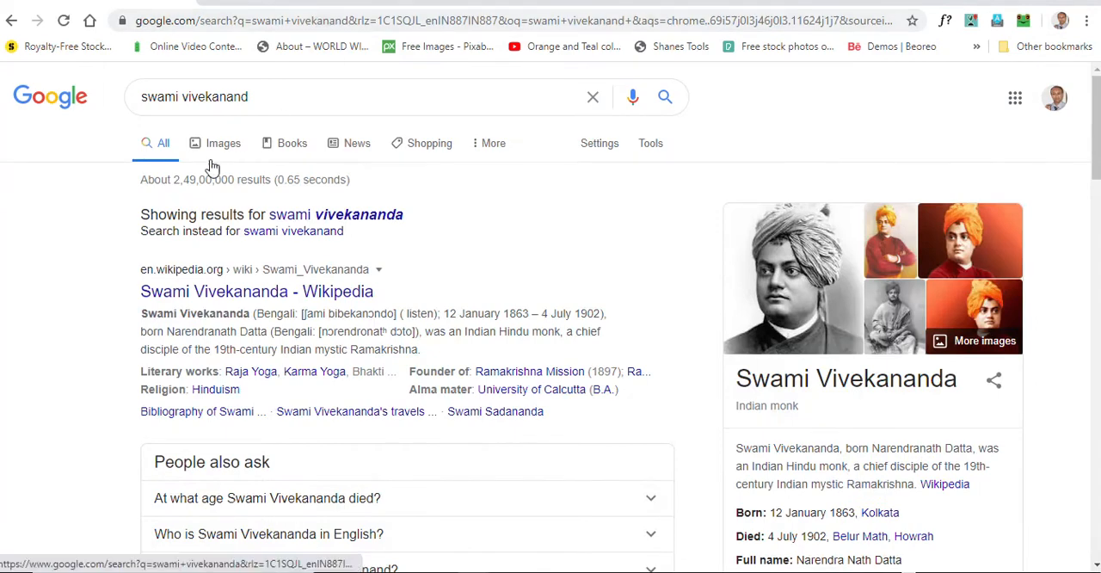
# Search for "swami vivekananda essay" instead and open the iaspaper.net essay at its first paragraphs
pyautogui.click(282, 98)
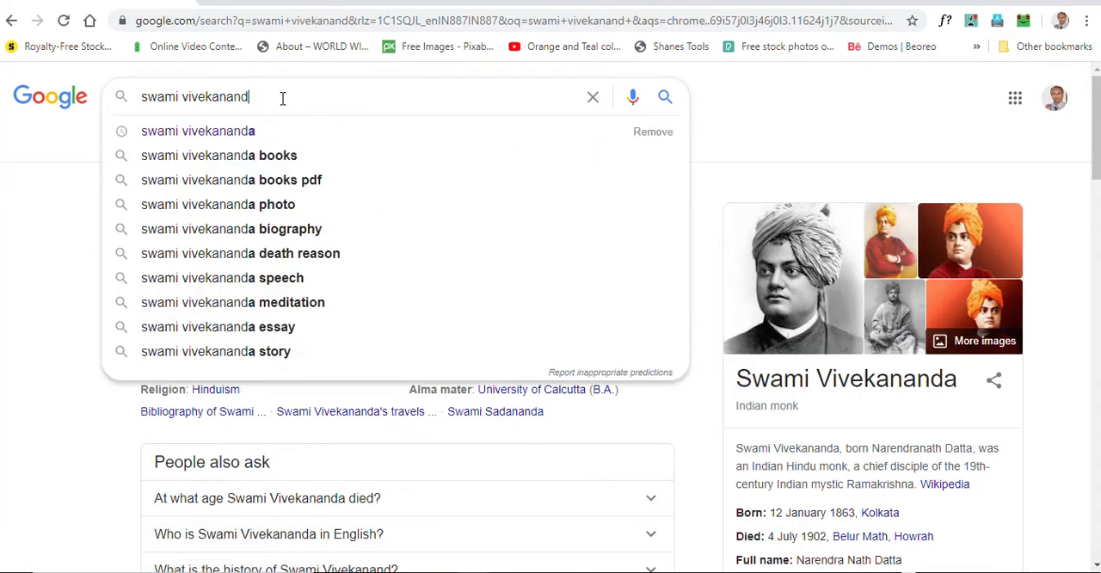
pyautogui.click(268, 327)
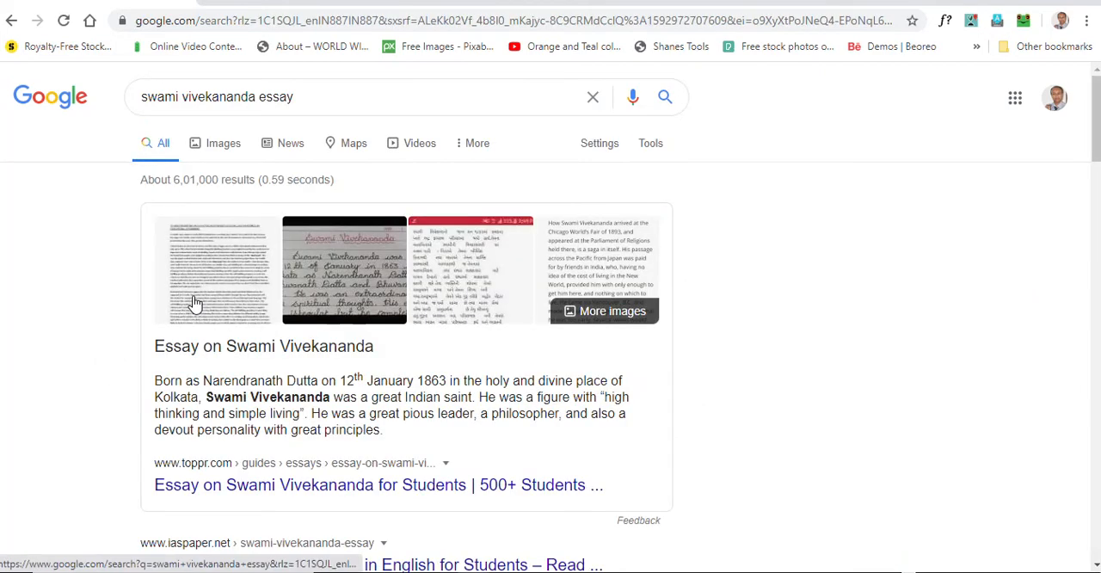
pyautogui.scroll(-4, 275, 258)
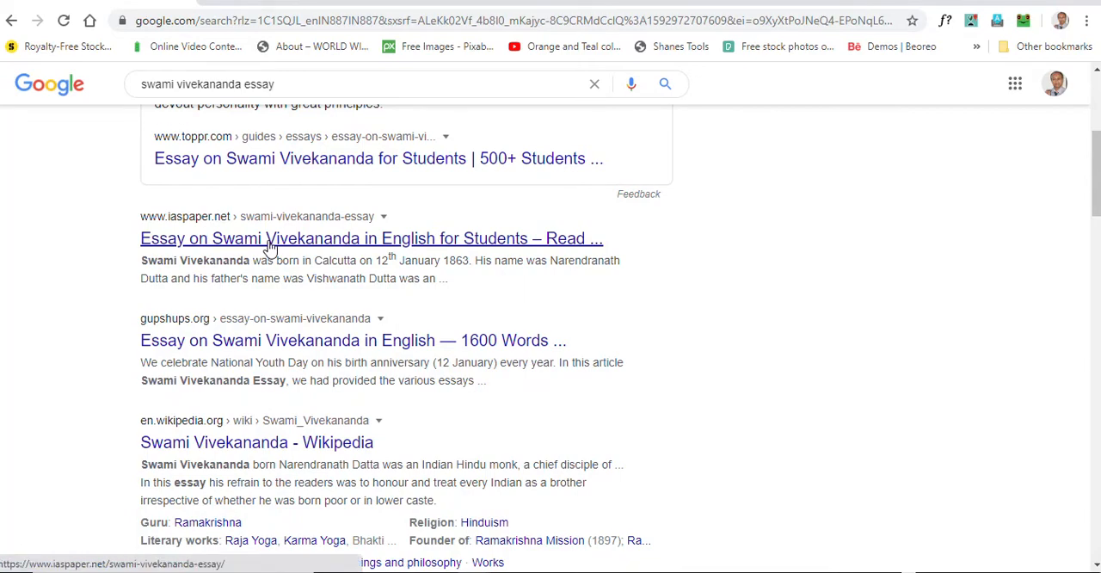
pyautogui.click(269, 247)
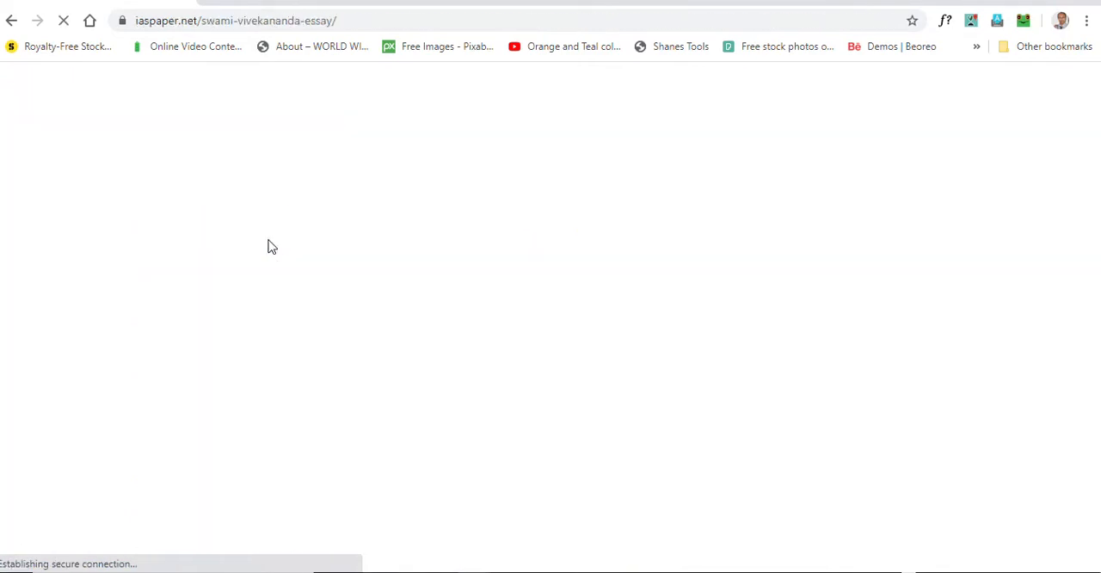
pyautogui.scroll(-10, 392, 279)
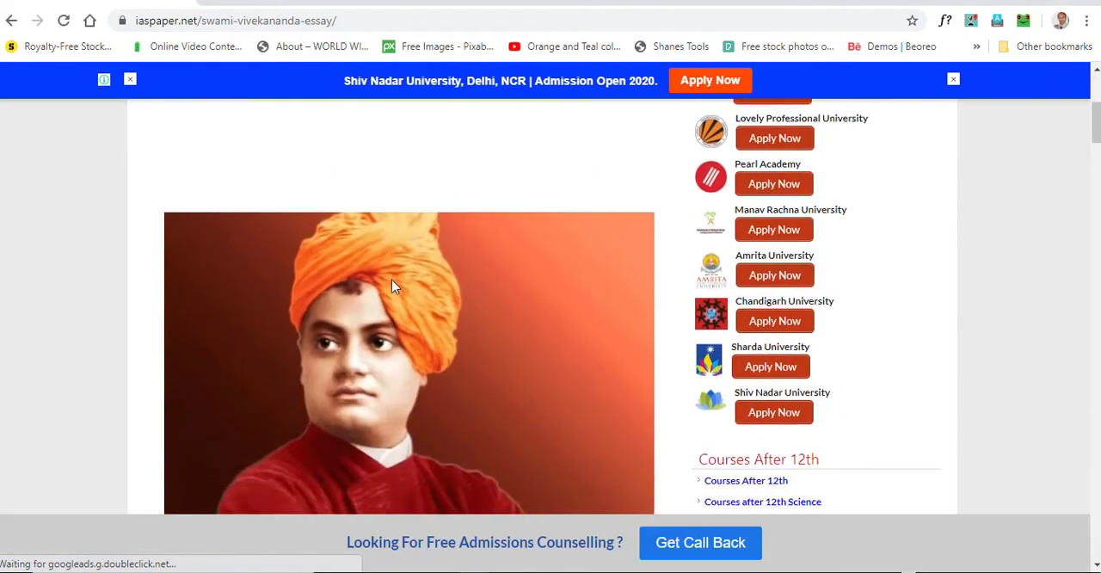
pyautogui.scroll(-1, 391, 288)
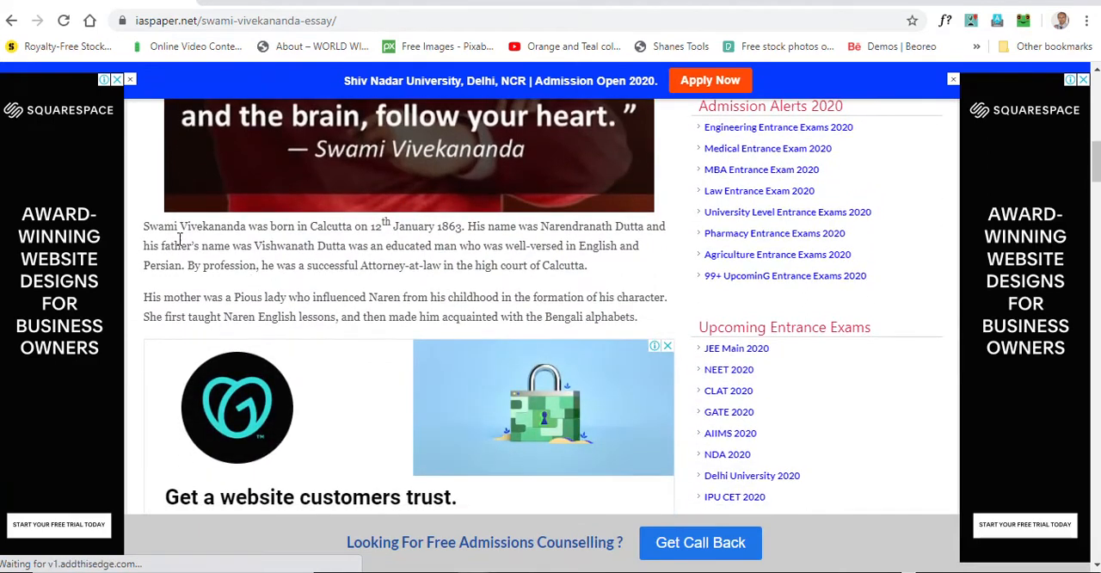
pyautogui.moveTo(238, 273); pyautogui.dragTo(640, 318)
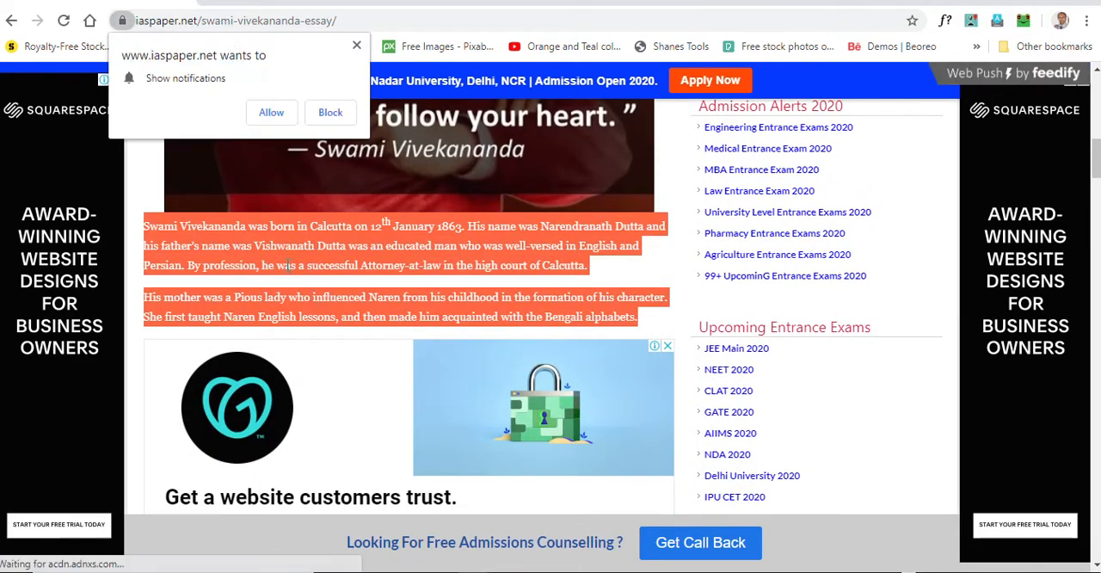
pyautogui.click(206, 262)
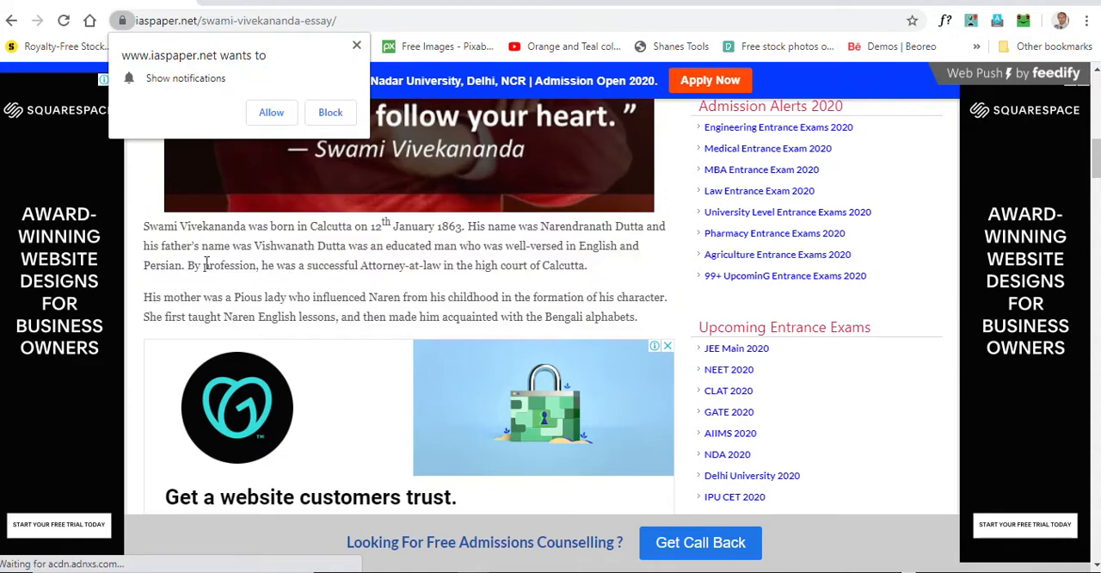
pyautogui.moveTo(149, 228); pyautogui.dragTo(200, 246)
pyautogui.click(148, 240)
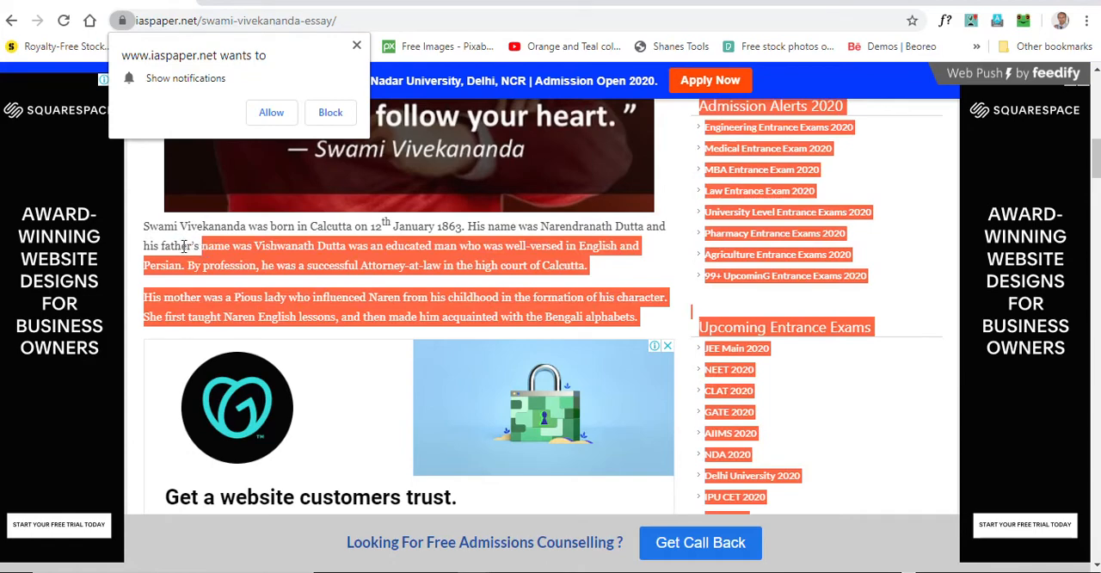
pyautogui.click(143, 229)
pyautogui.moveTo(140, 231); pyautogui.dragTo(638, 327)
pyautogui.click(147, 229)
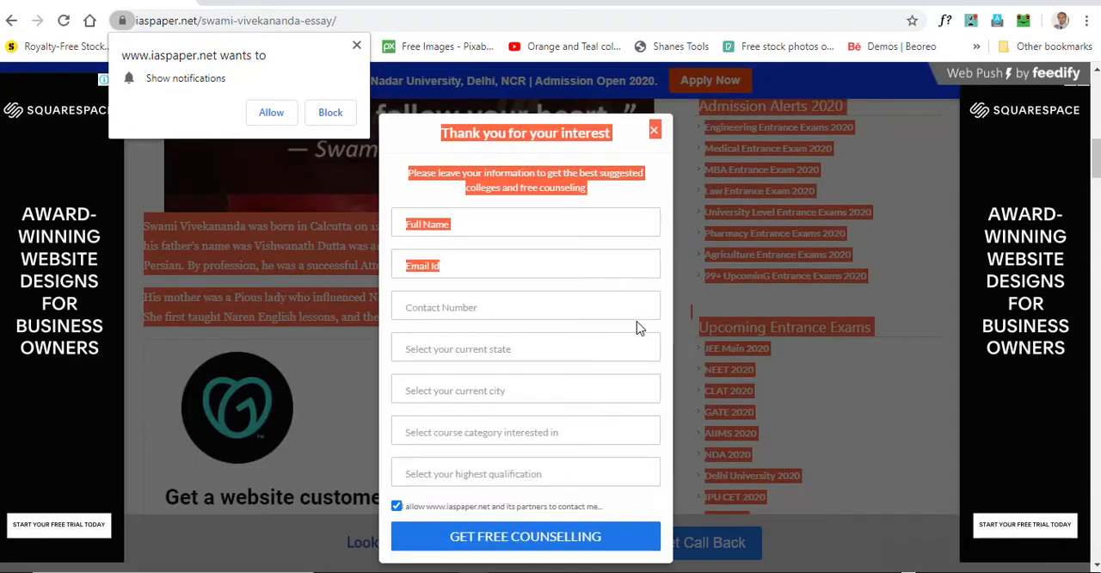
# Dismiss the counselling form and copy the essay's first two paragraphs, from "Swami Vivekananda was born" to "Bengali alphabets."
pyautogui.click(653, 130)
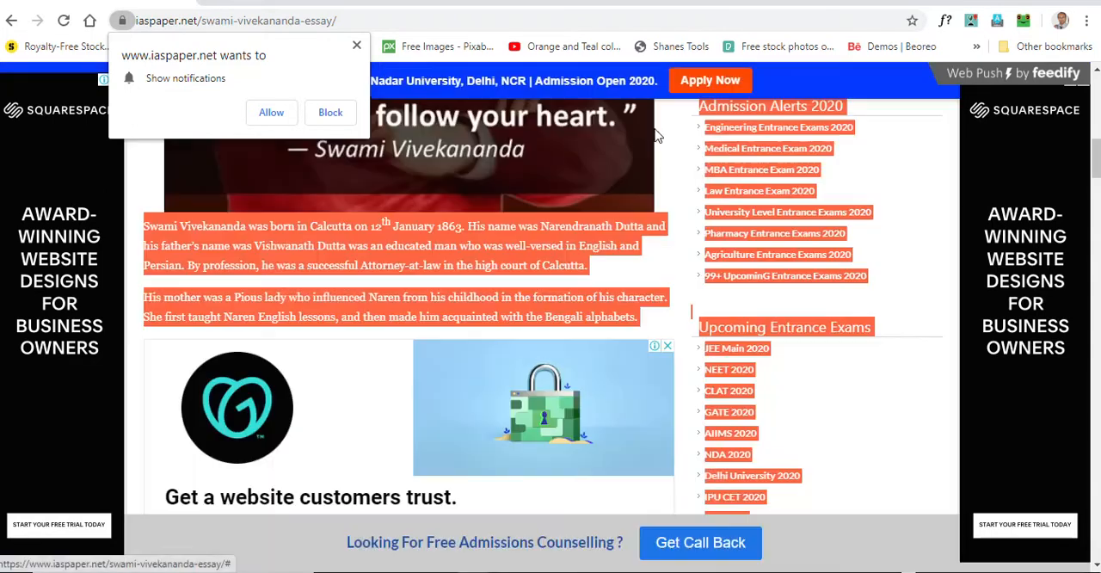
pyautogui.click(644, 317)
pyautogui.moveTo(637, 317); pyautogui.dragTo(143, 228)
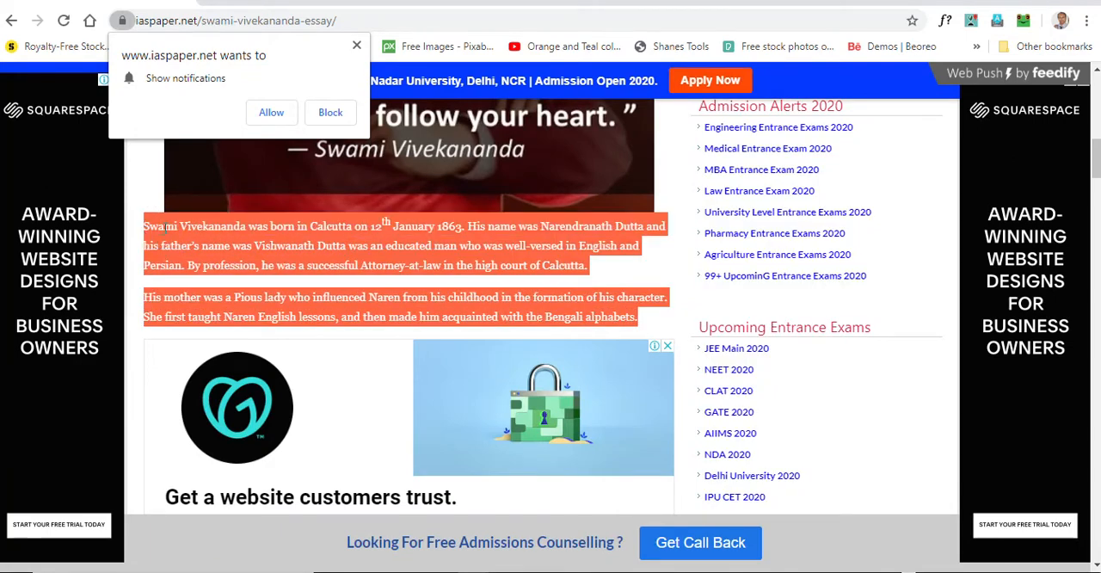
pyautogui.rightClick(164, 227)
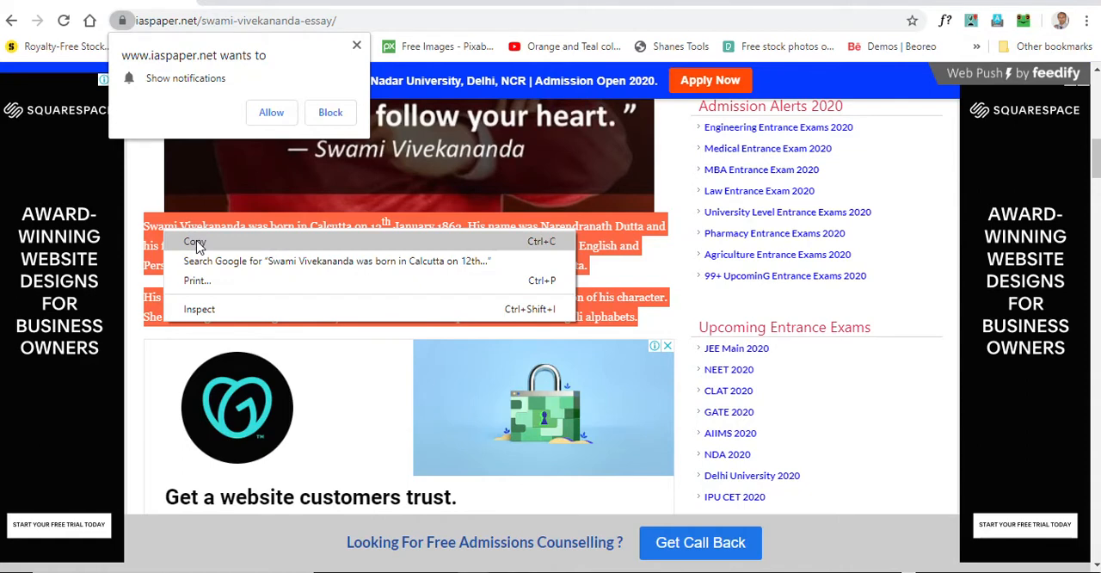
pyautogui.click(196, 242)
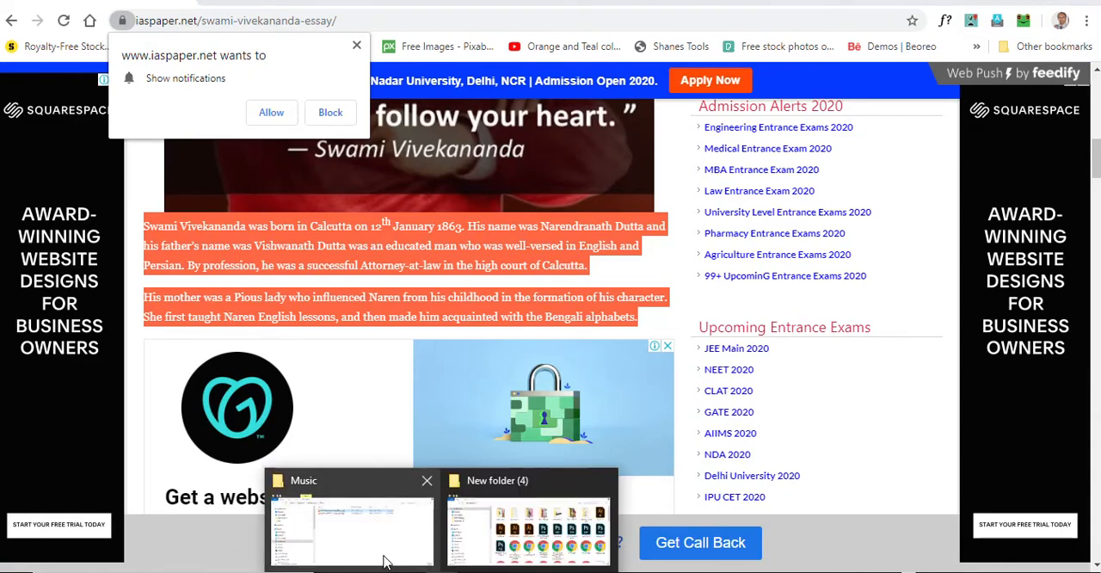
# Run Apache_OpenOffice_4.1.7_Win_x86_install_en-US.exe from the Downloads folder, allow it to make changes, and start installing to the default destination folder
pyautogui.click(384, 550)
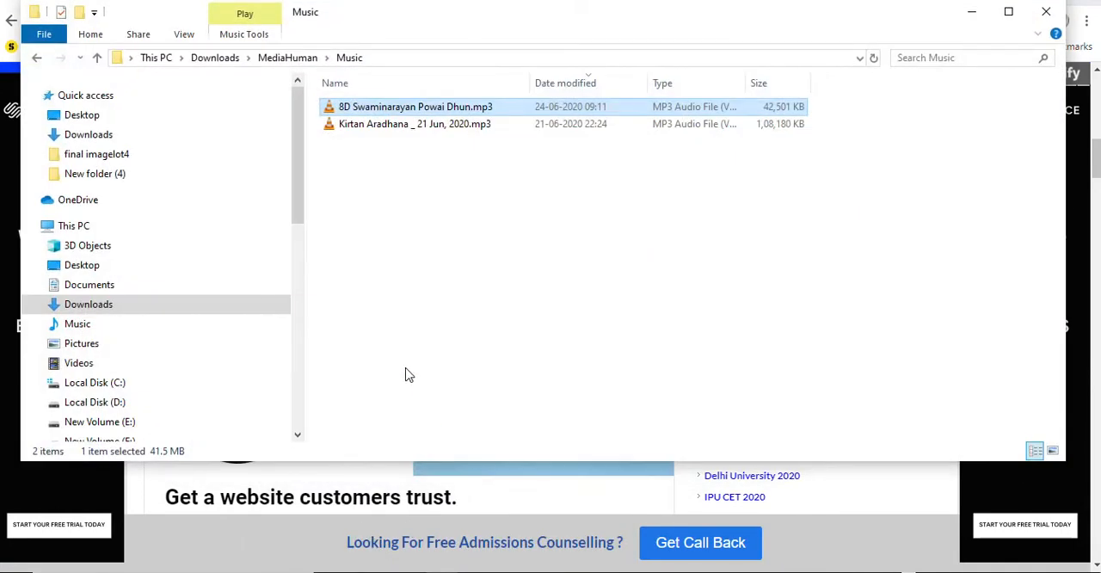
pyautogui.click(76, 116)
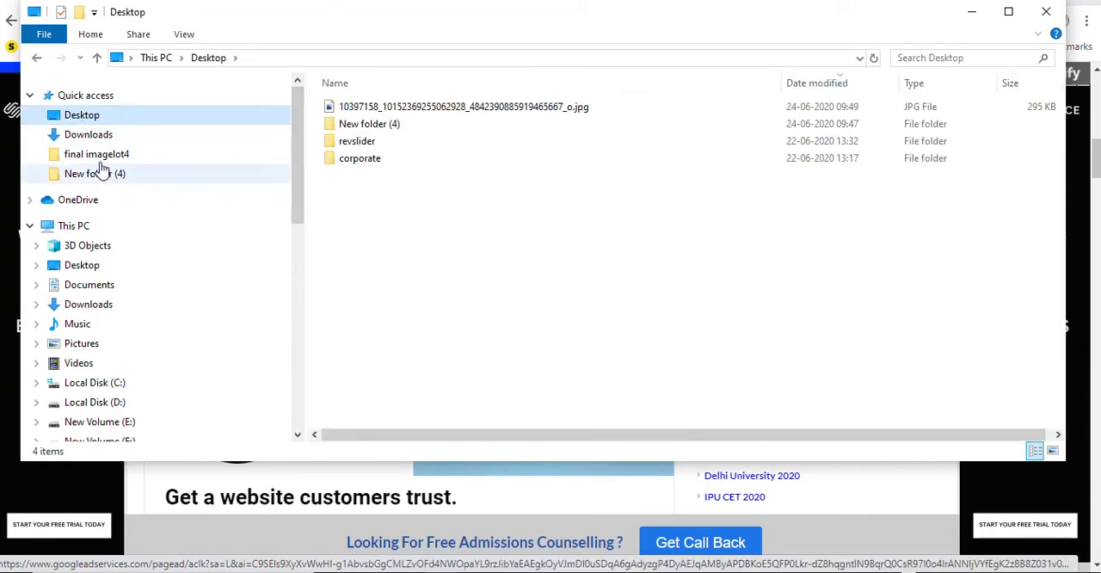
pyautogui.click(91, 137)
pyautogui.doubleClick(343, 132)
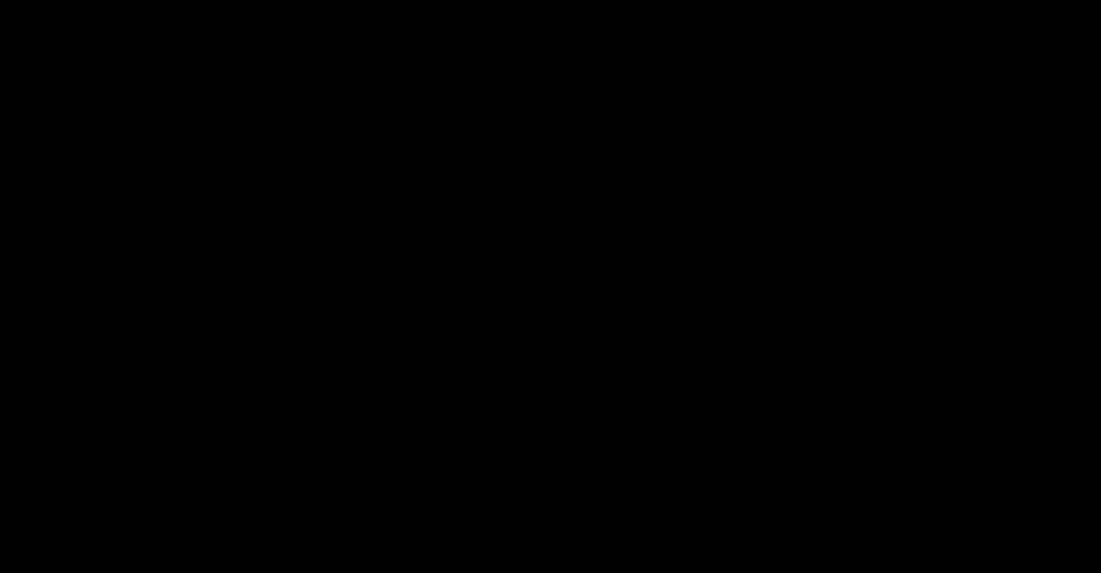
pyautogui.click(459, 416)
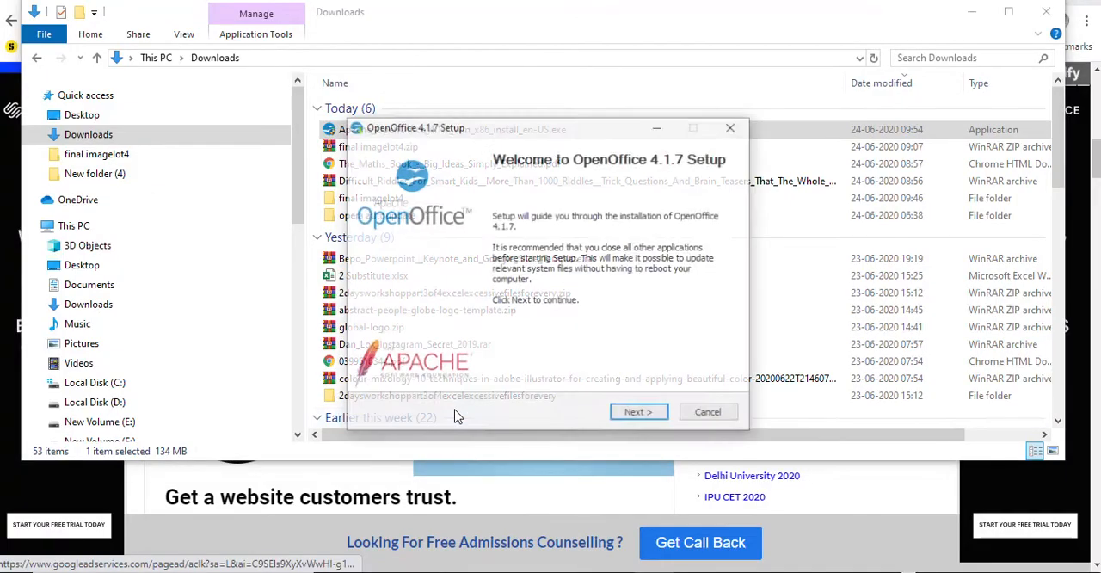
pyautogui.click(635, 413)
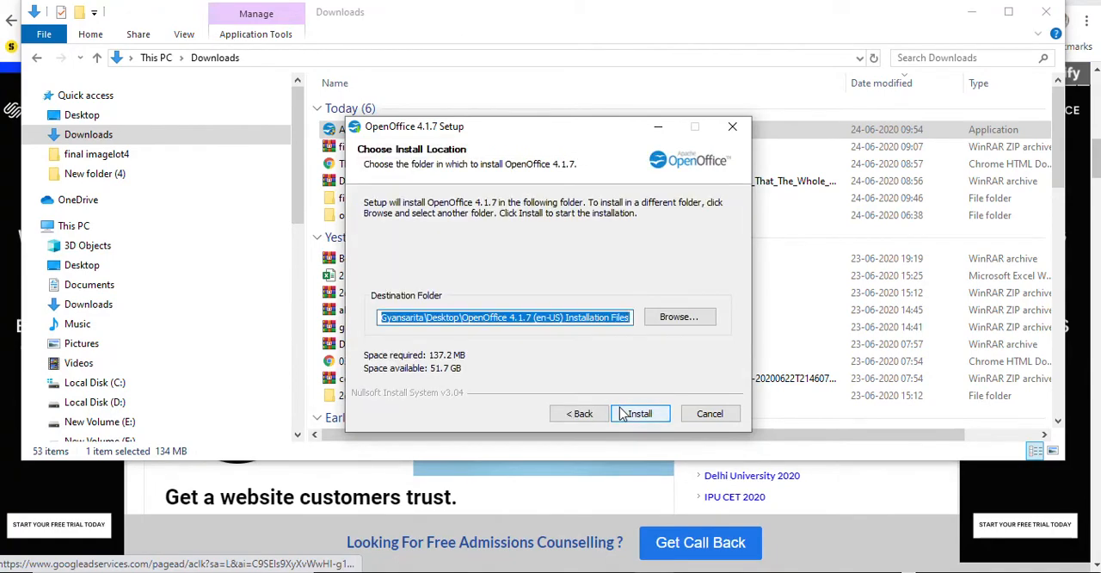
pyautogui.click(622, 413)
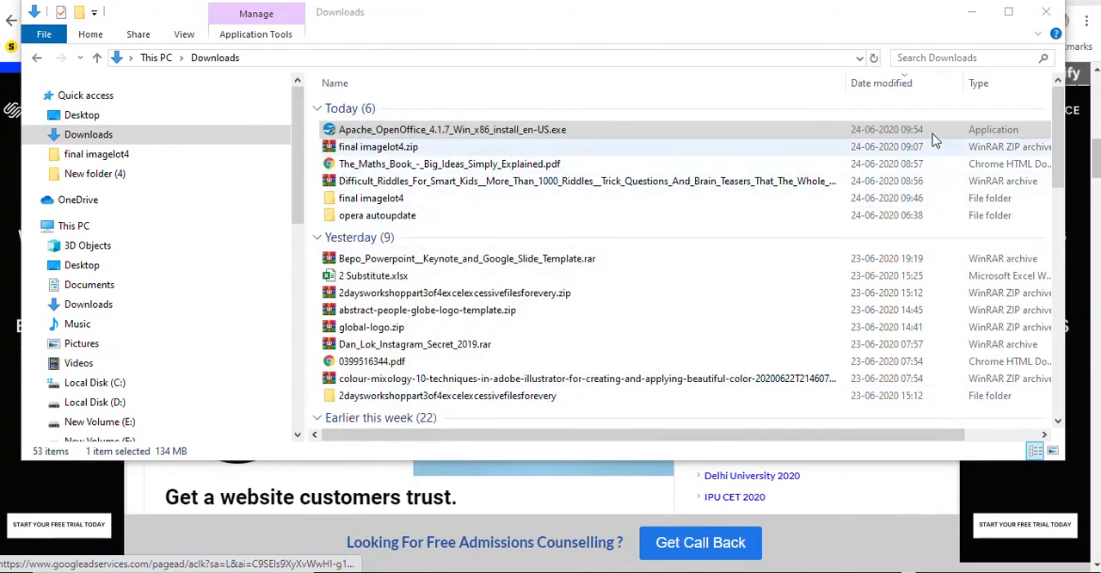
# Minimize the Downloads window and block the essay site's request to show notifications
pyautogui.click(971, 11)
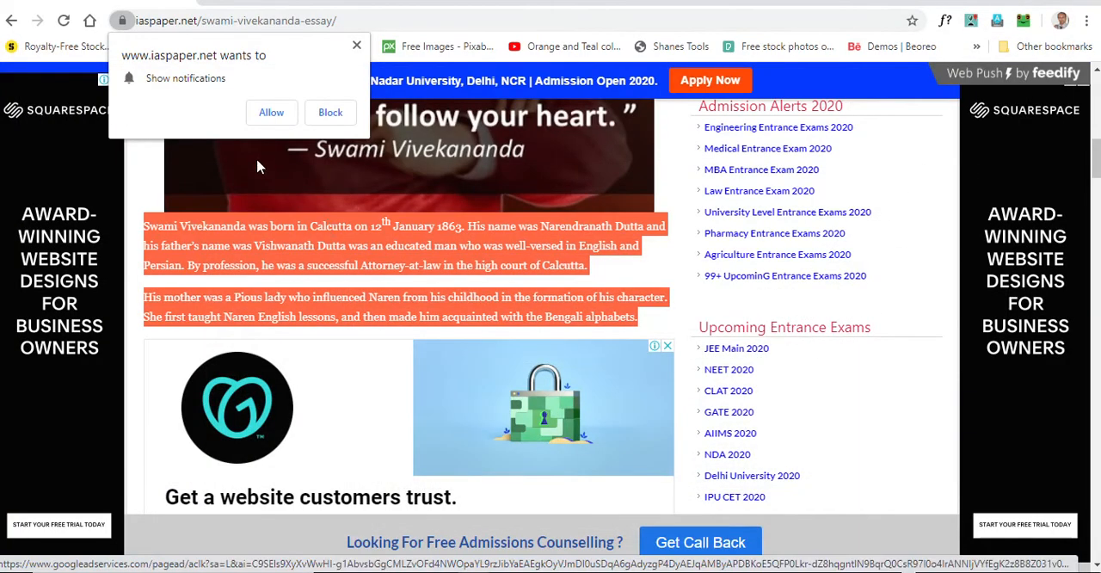
pyautogui.click(326, 121)
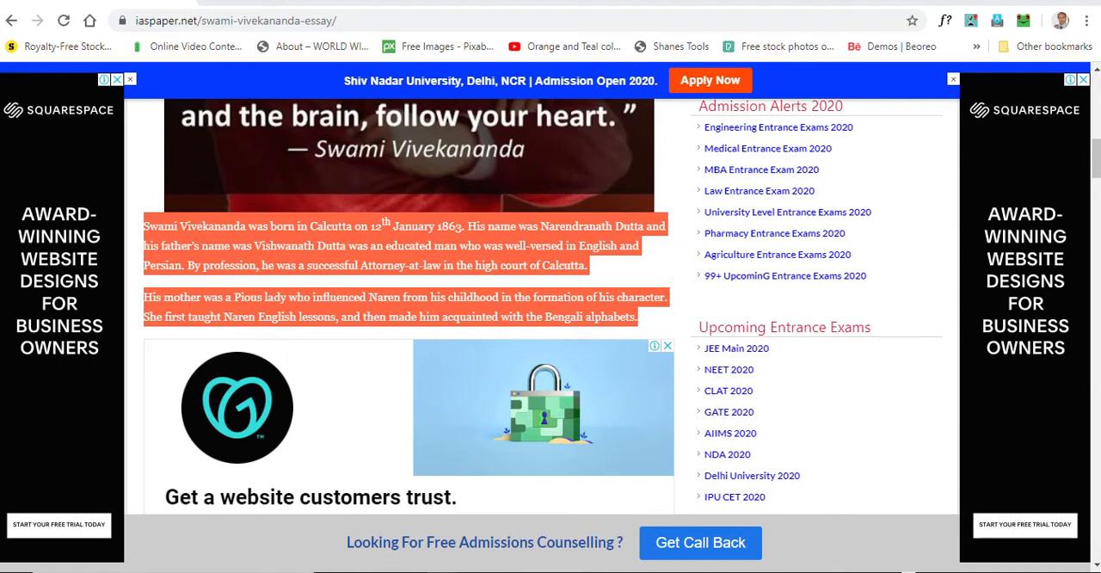
# Continue the OpenOffice installation and fill in the organization with "gyansarita" followed by the contact's full name and phone number
pyautogui.click(361, 497)
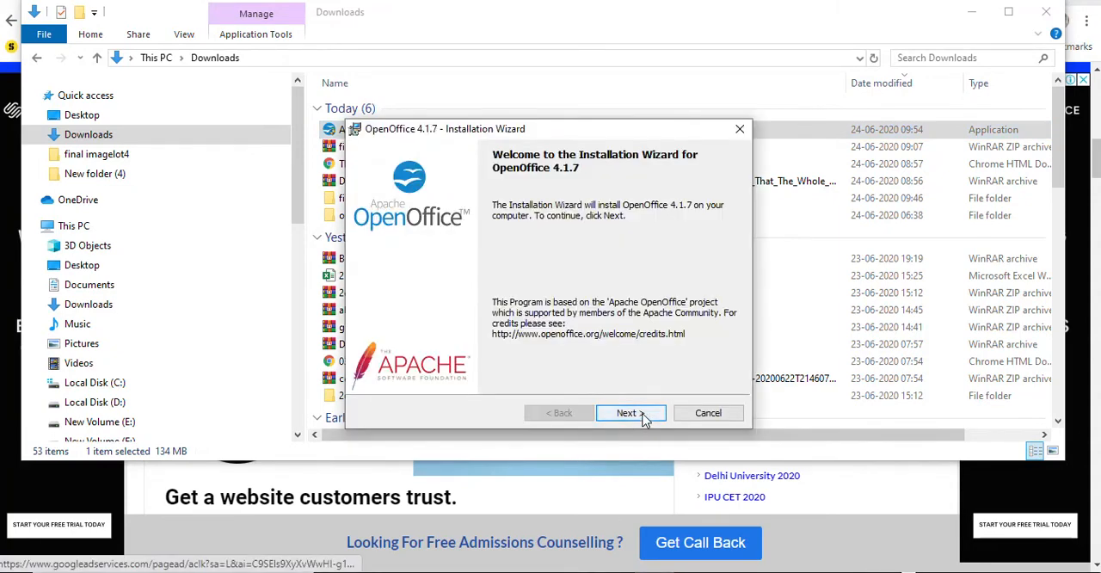
pyautogui.click(640, 413)
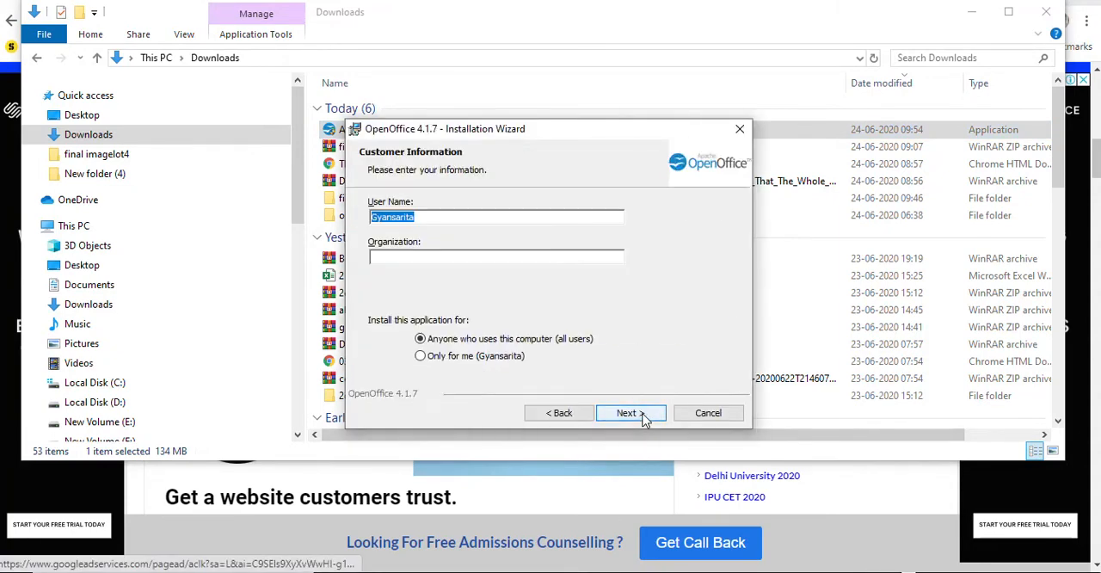
pyautogui.click(394, 254)
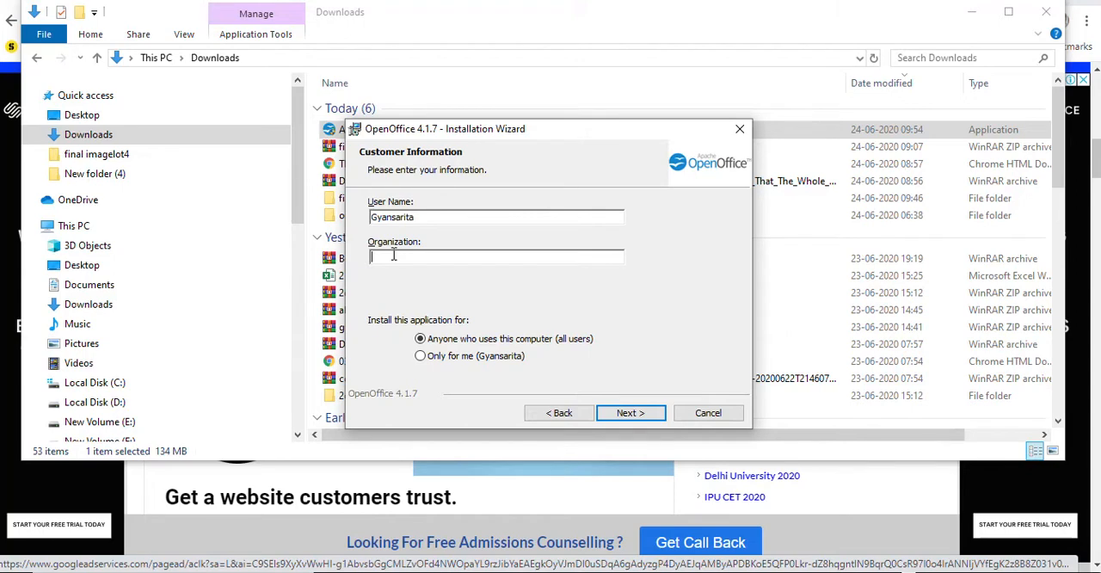
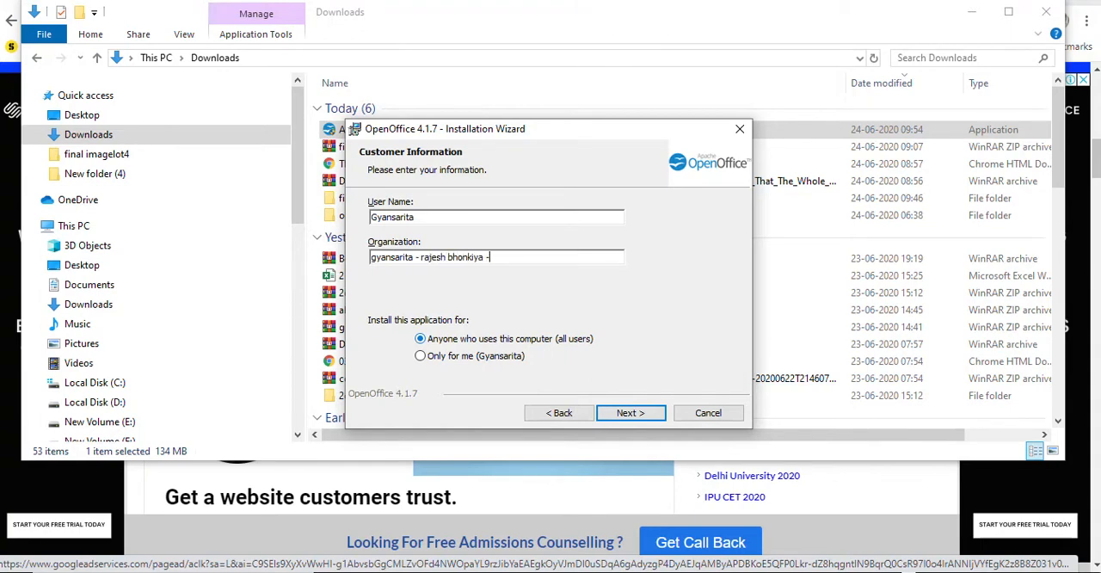
pyautogui.click(625, 415)
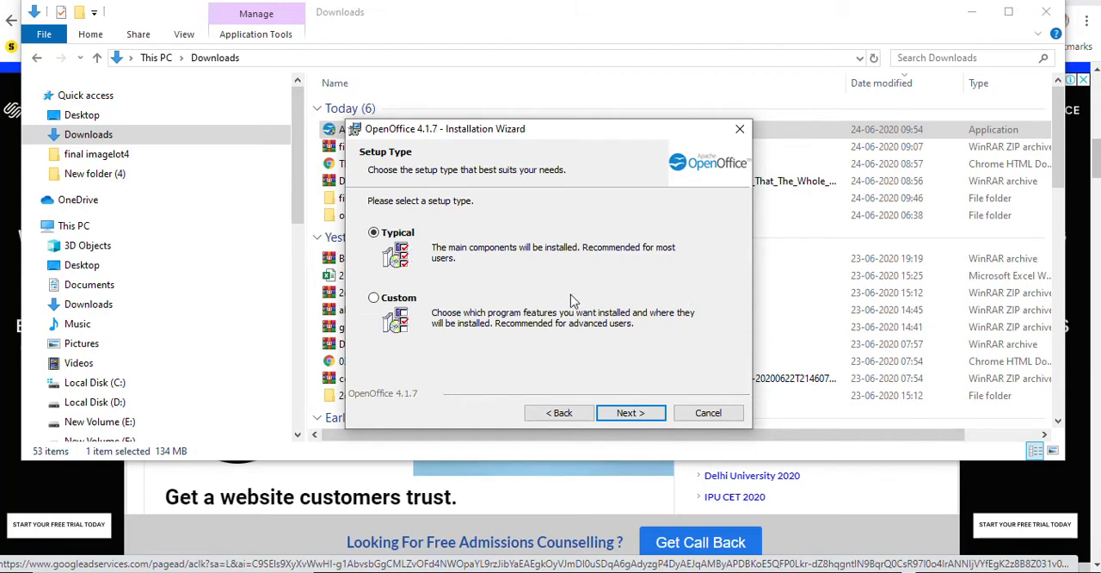
# Install OpenOffice with the Typical setup and a desktop start link, and close the finished wizard and the Downloads window
pyautogui.click(624, 416)
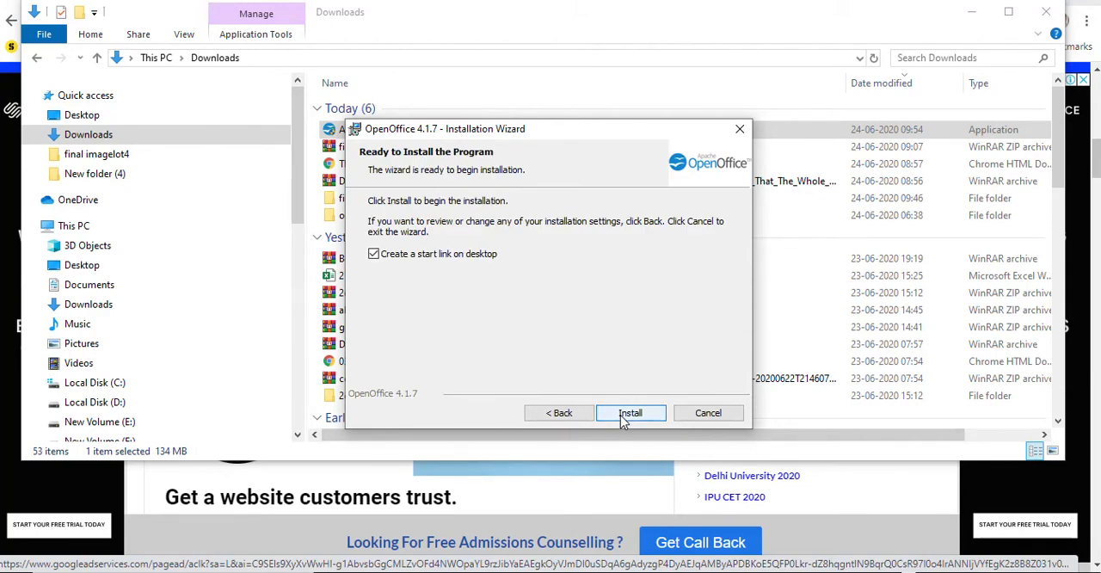
pyautogui.click(628, 414)
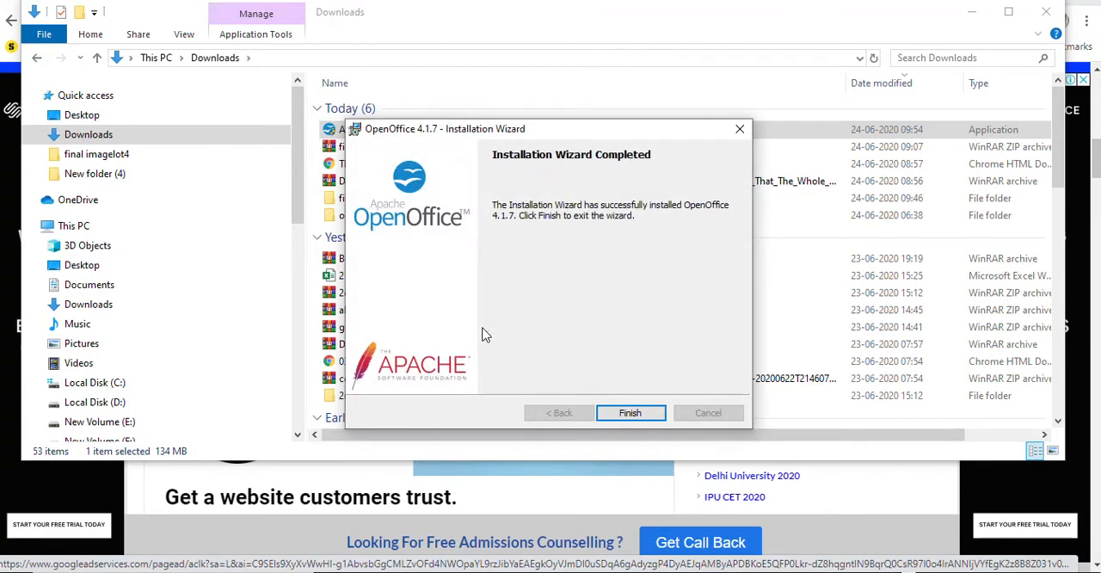
pyautogui.click(628, 413)
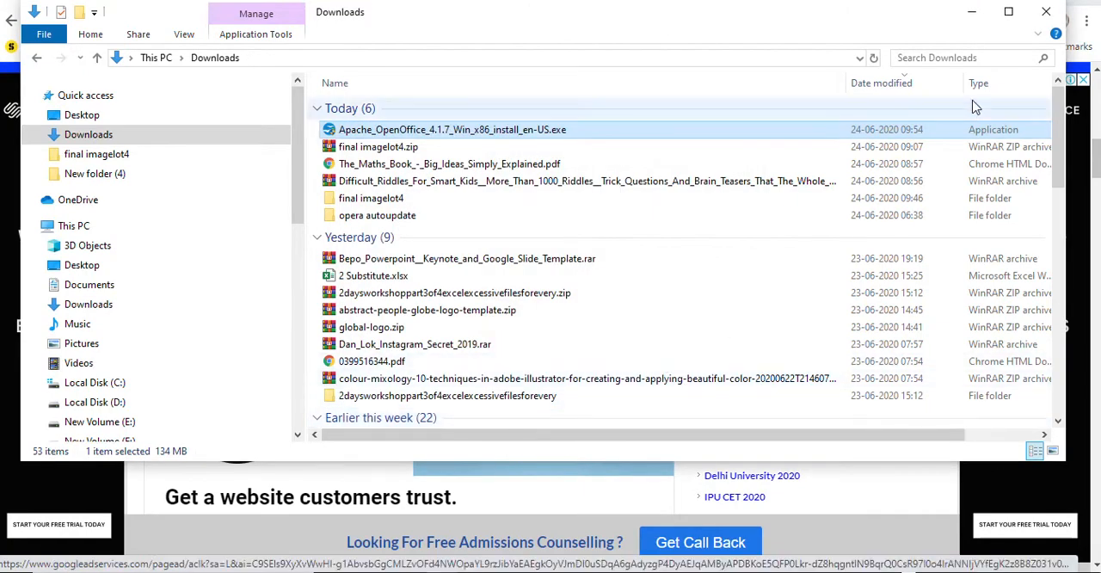
pyautogui.click(1045, 12)
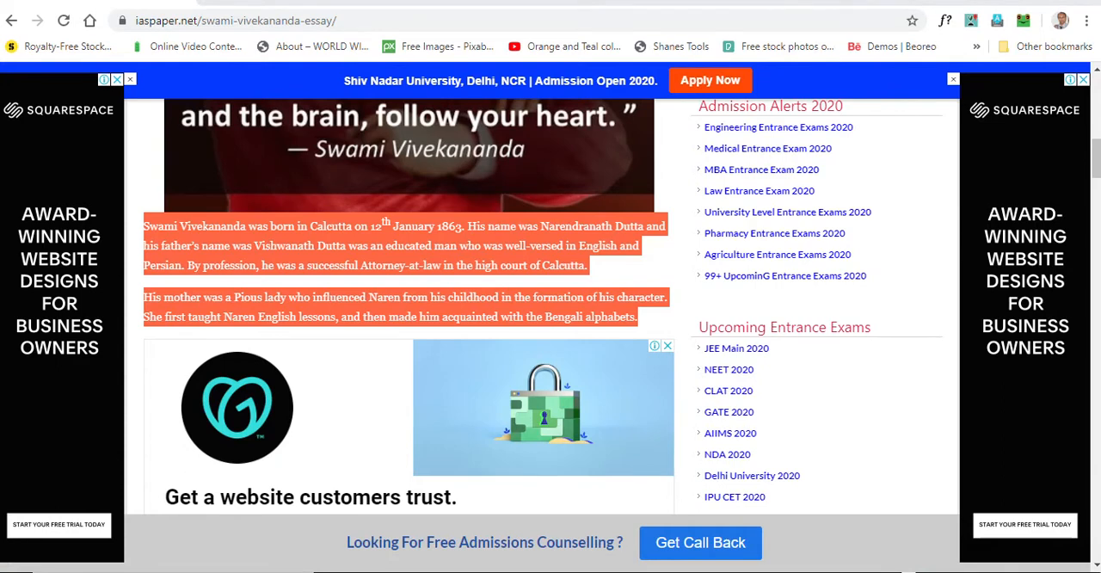
# Launch OpenOffice and complete its welcome wizard with the person's first and last name, leaving the initials empty
pyautogui.press('super')
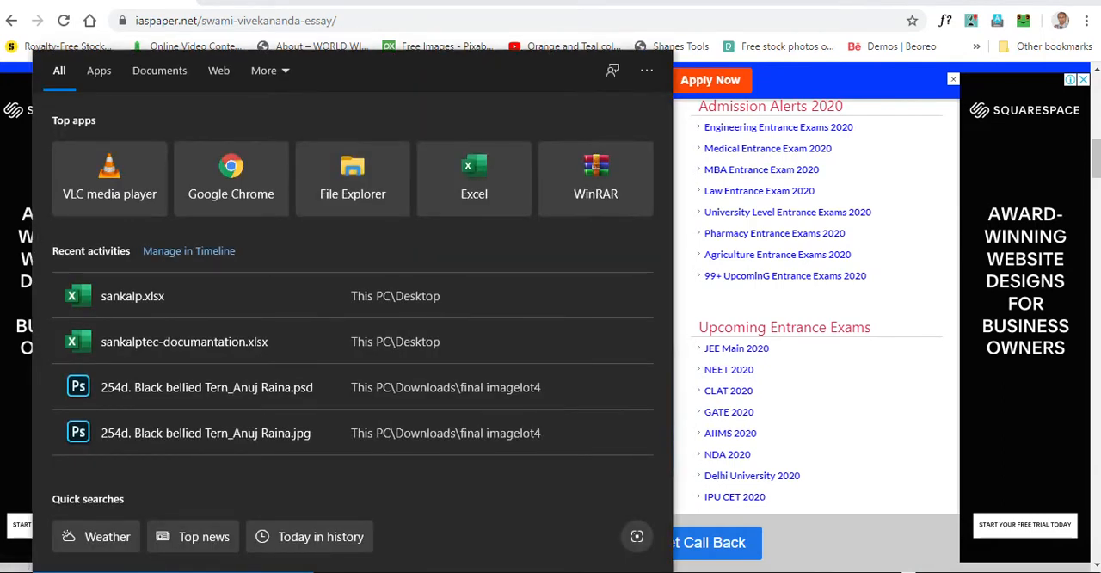
pyautogui.write('op')
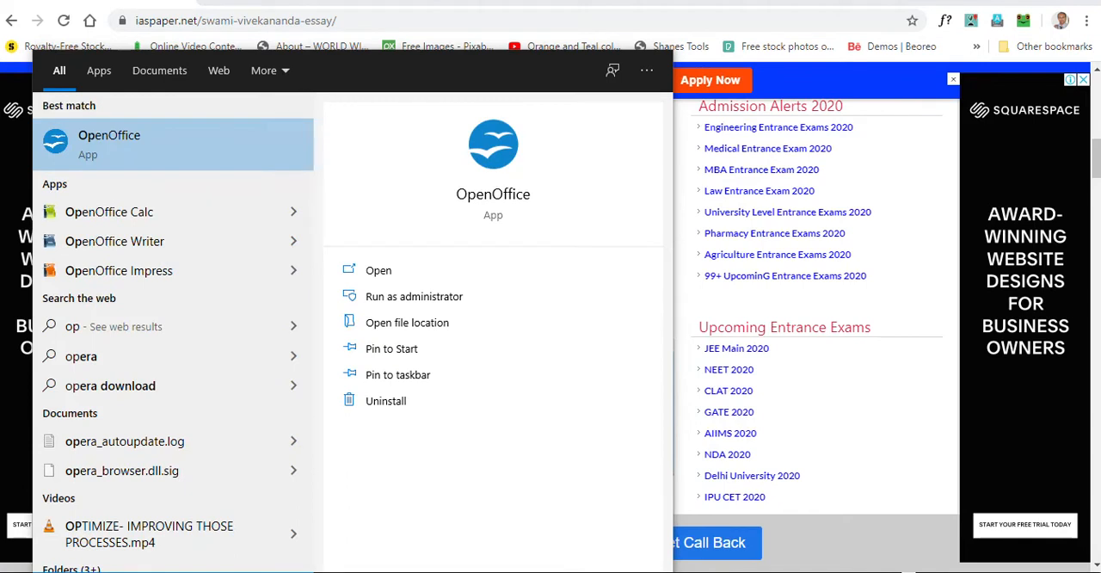
pyautogui.click(104, 145)
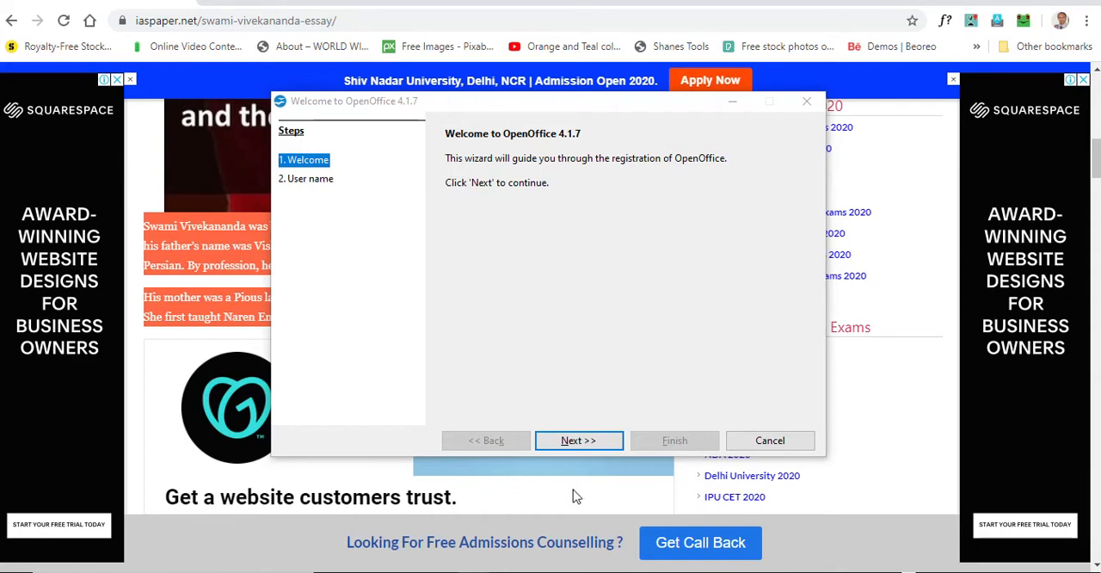
pyautogui.click(572, 441)
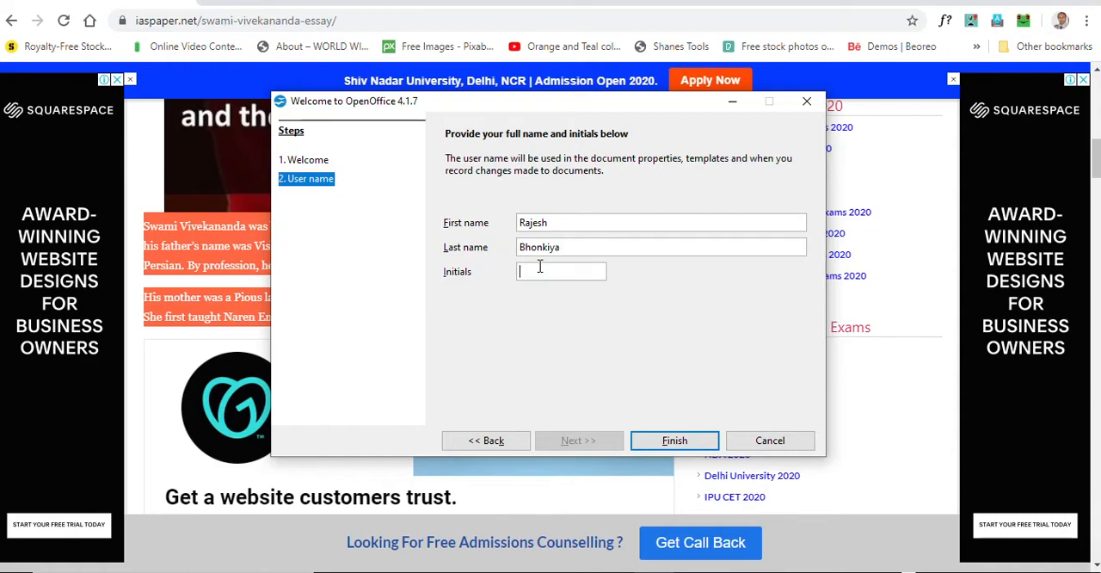
pyautogui.click(681, 446)
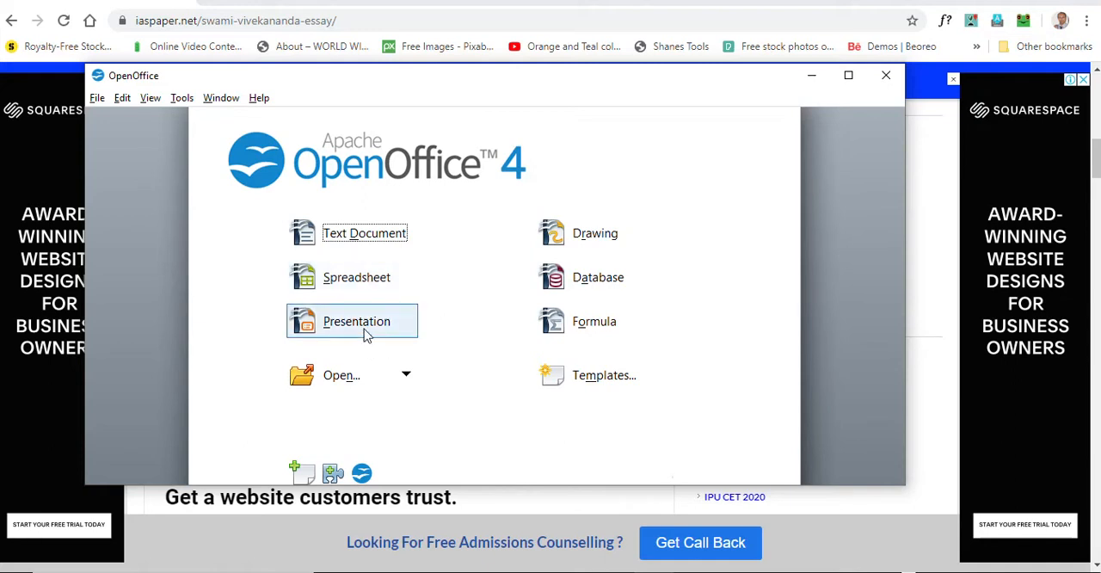
# Paste the copied essay paragraphs into a new text document in a maximized window and delete the "Read more" source link
pyautogui.click(364, 231)
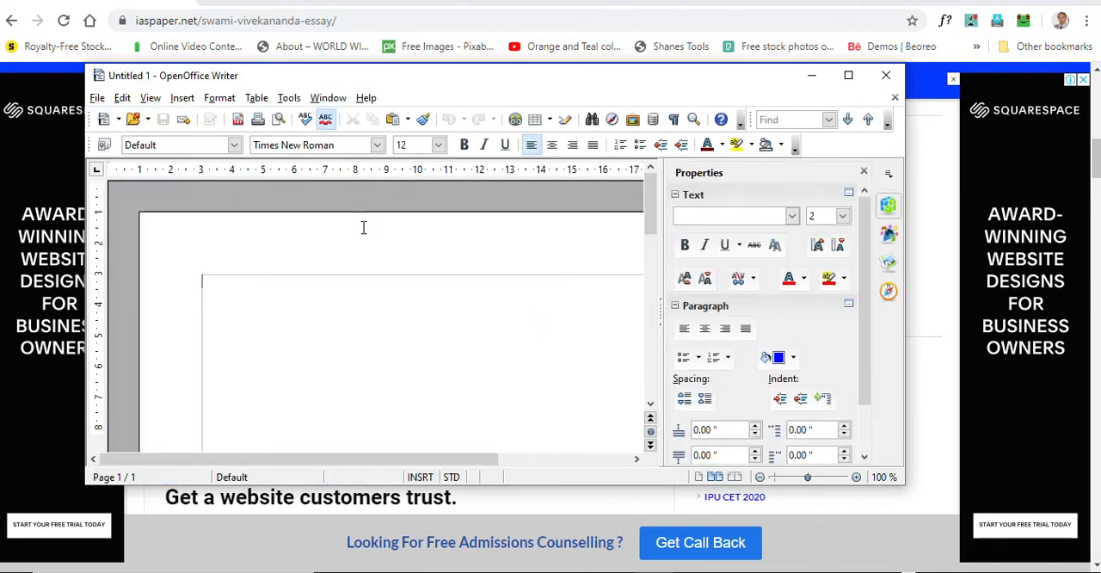
pyautogui.click(848, 75)
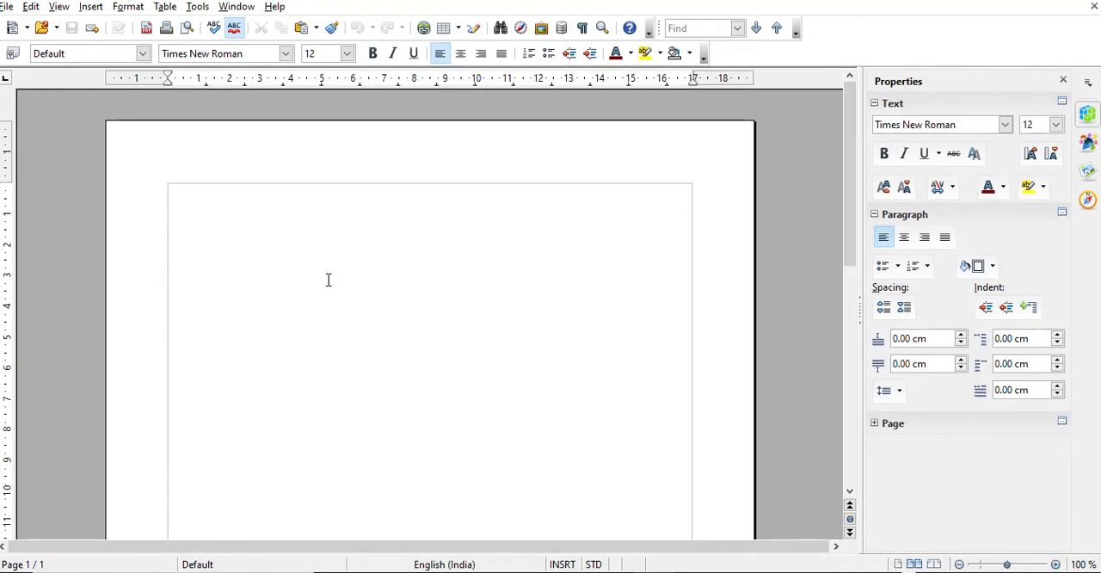
pyautogui.rightClick(203, 222)
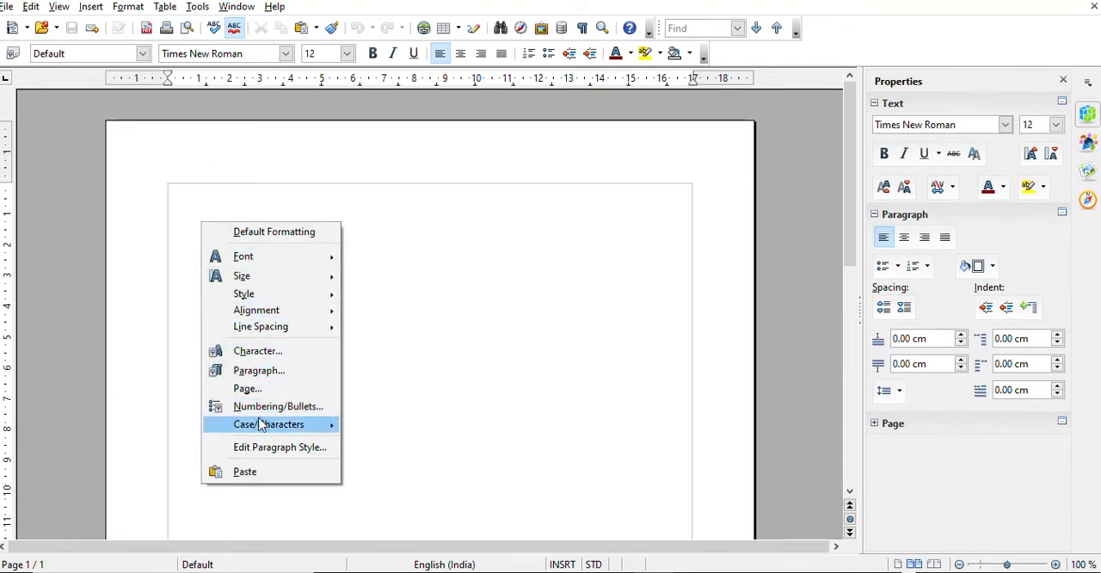
pyautogui.click(246, 472)
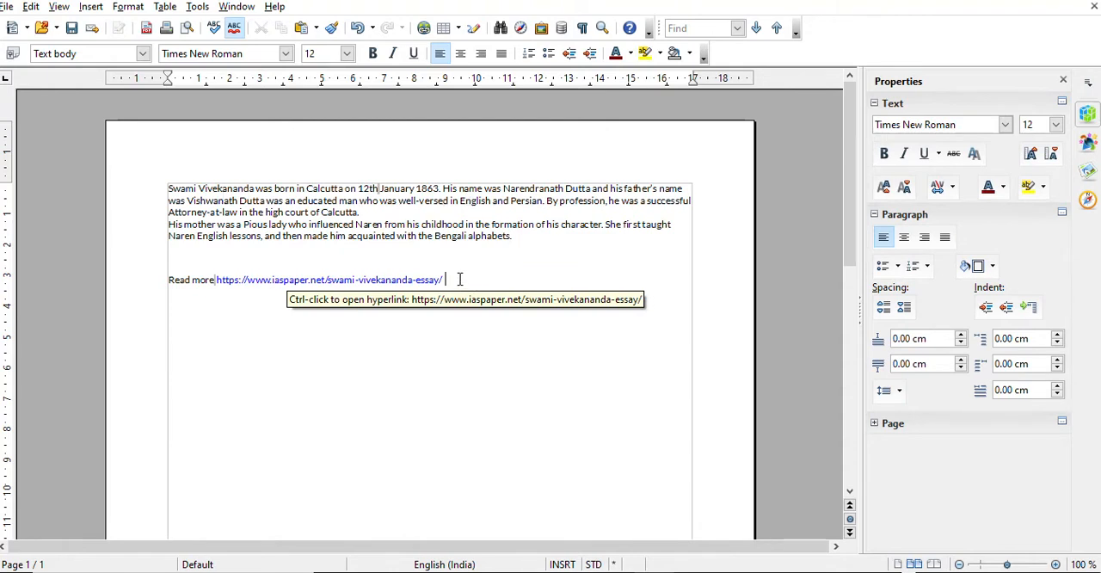
pyautogui.moveTo(459, 279); pyautogui.dragTo(168, 281)
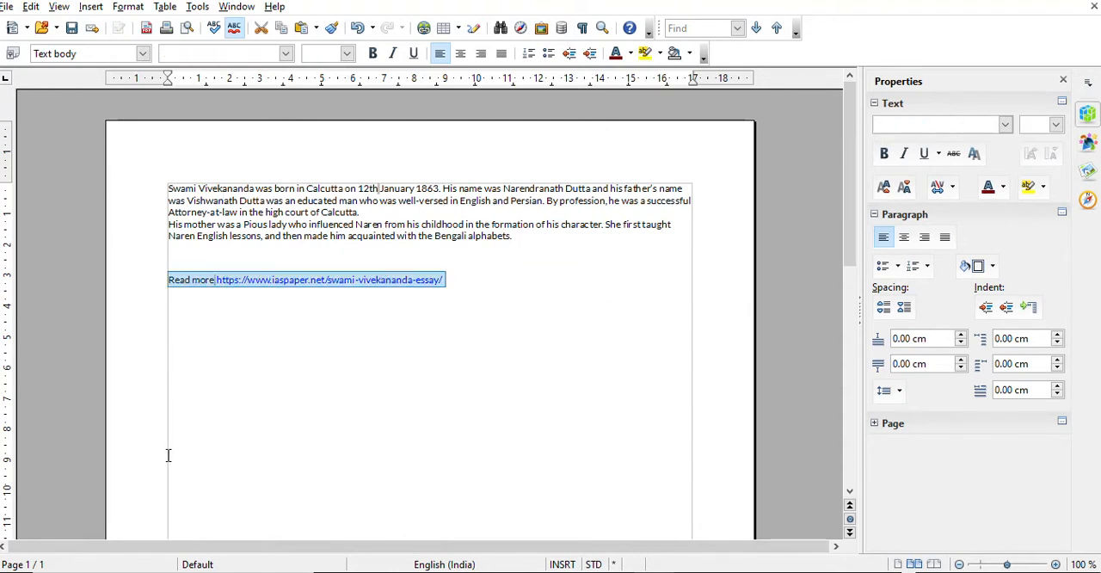
pyautogui.press('Delete')
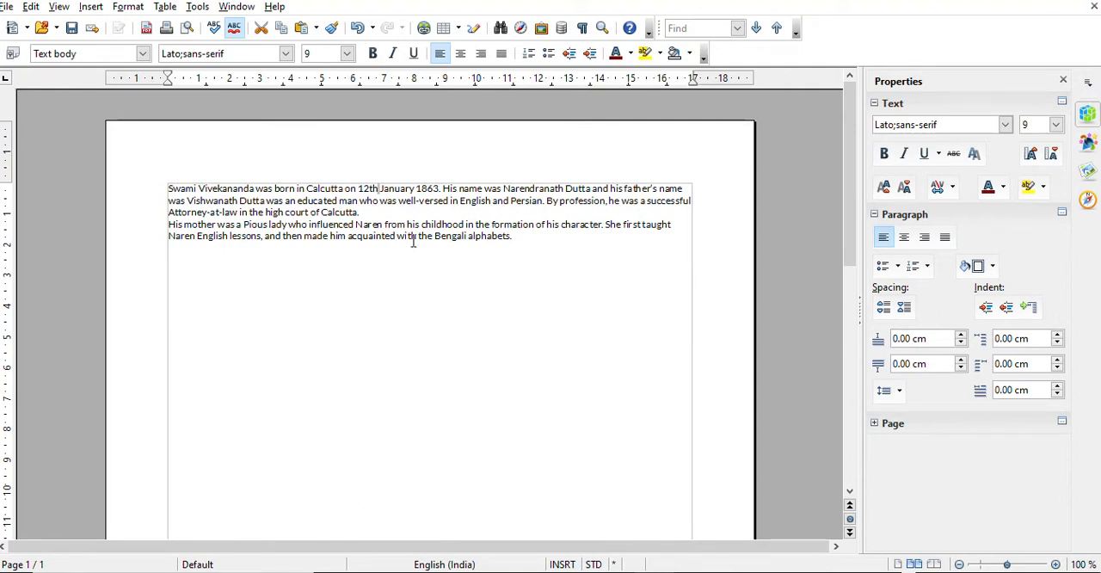
# Try the Optimal, Fit width and height, and Fit width zoom factors on the document in turn
pyautogui.click(603, 30)
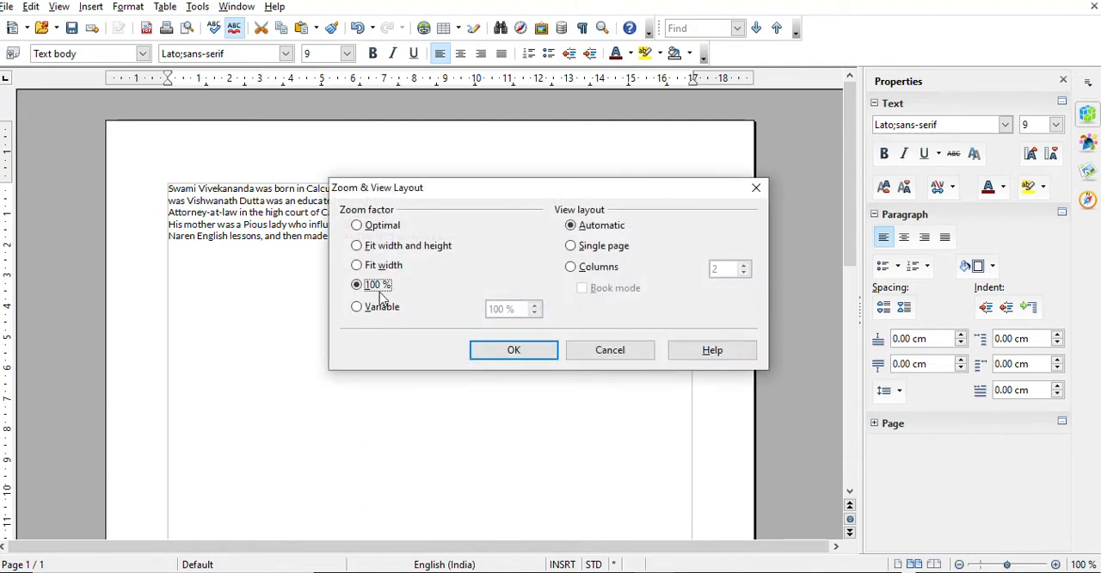
pyautogui.click(362, 227)
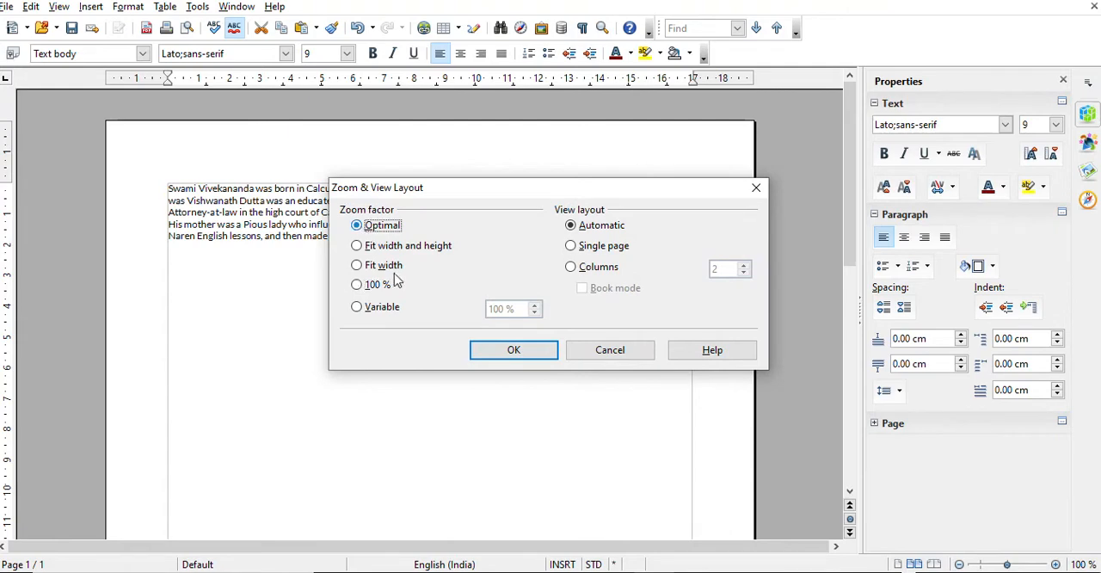
pyautogui.click(498, 352)
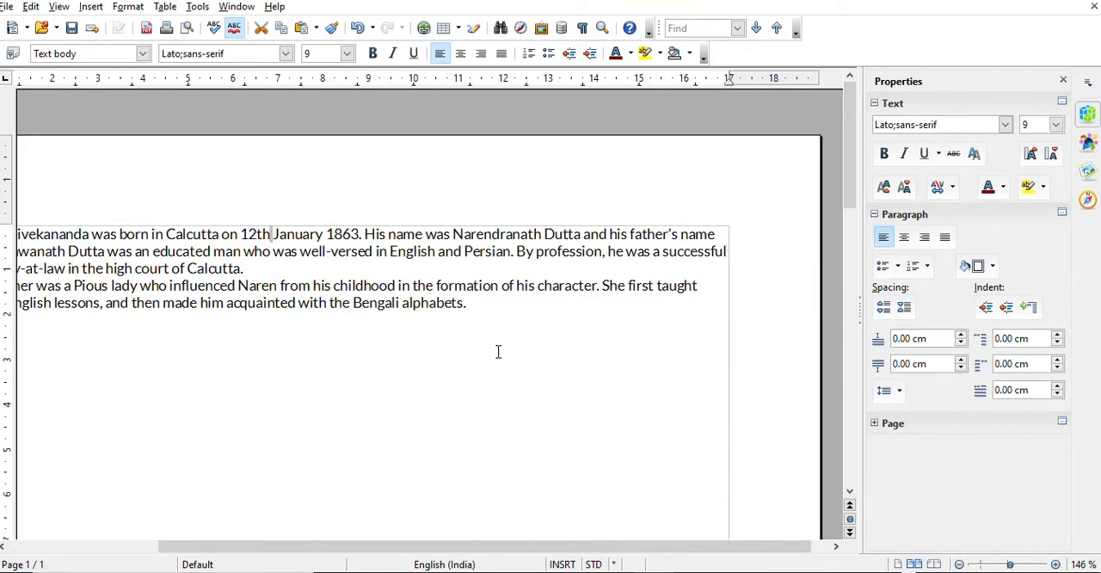
pyautogui.click(604, 29)
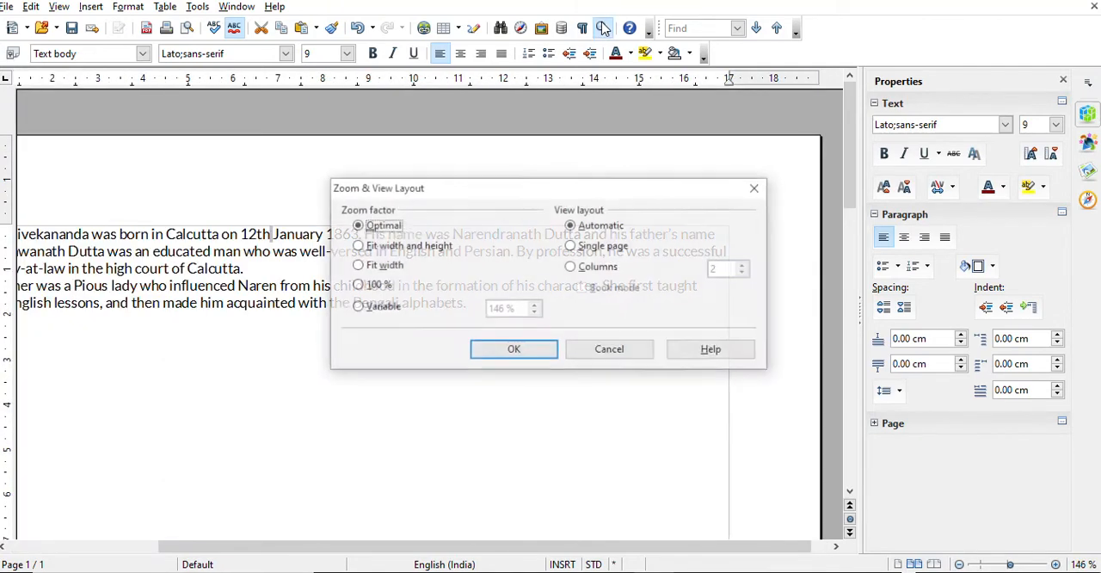
pyautogui.click(357, 246)
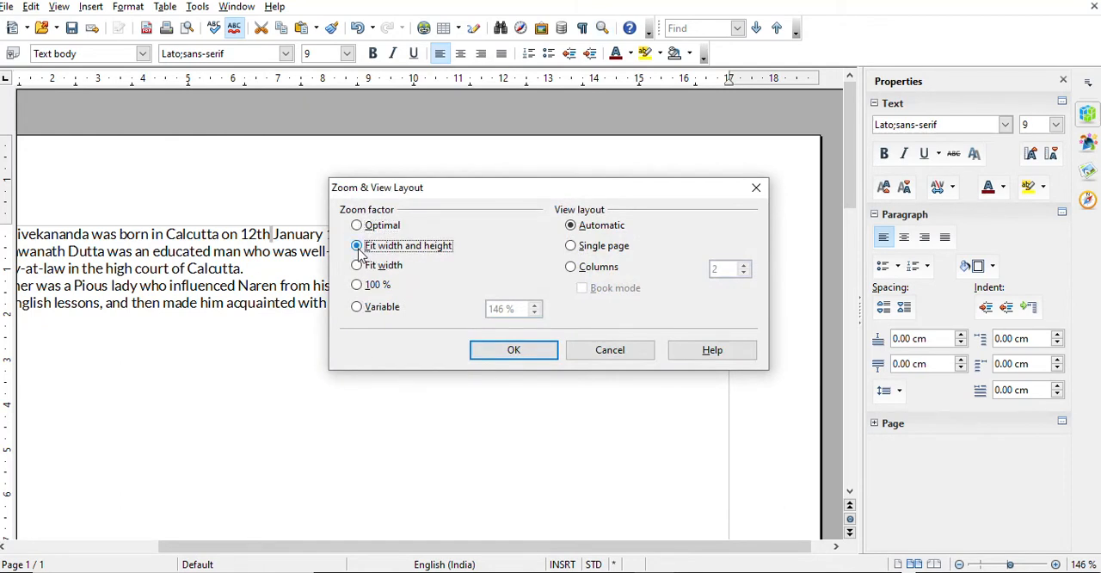
pyautogui.click(482, 349)
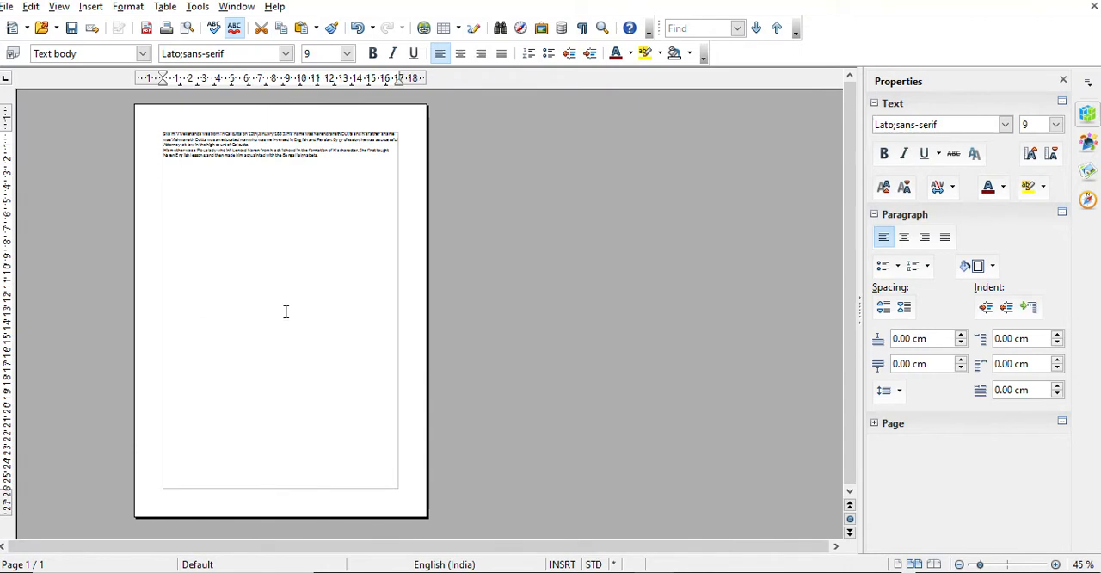
pyautogui.click(602, 28)
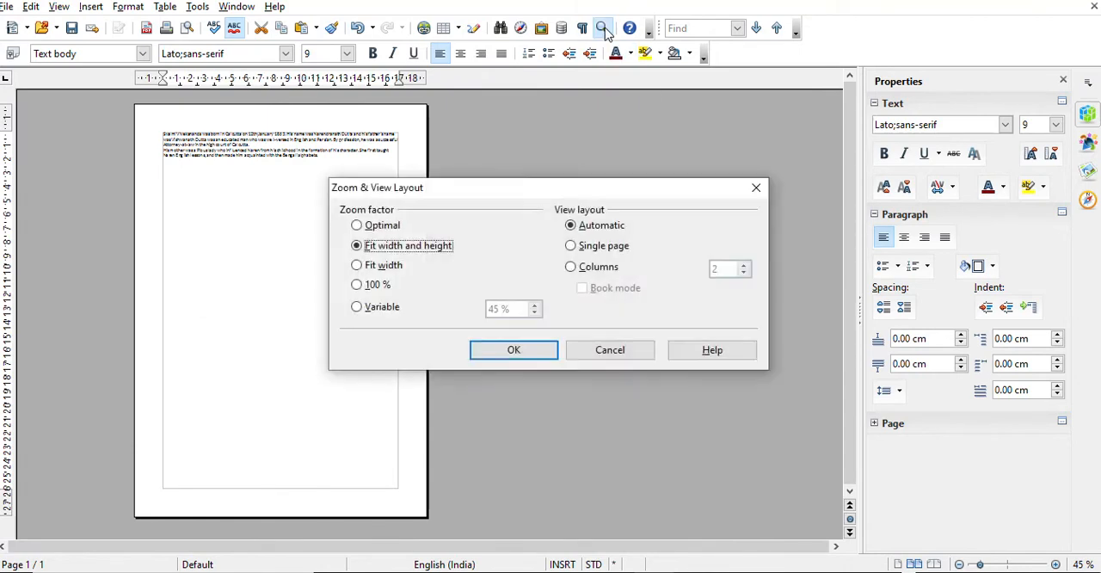
pyautogui.click(357, 265)
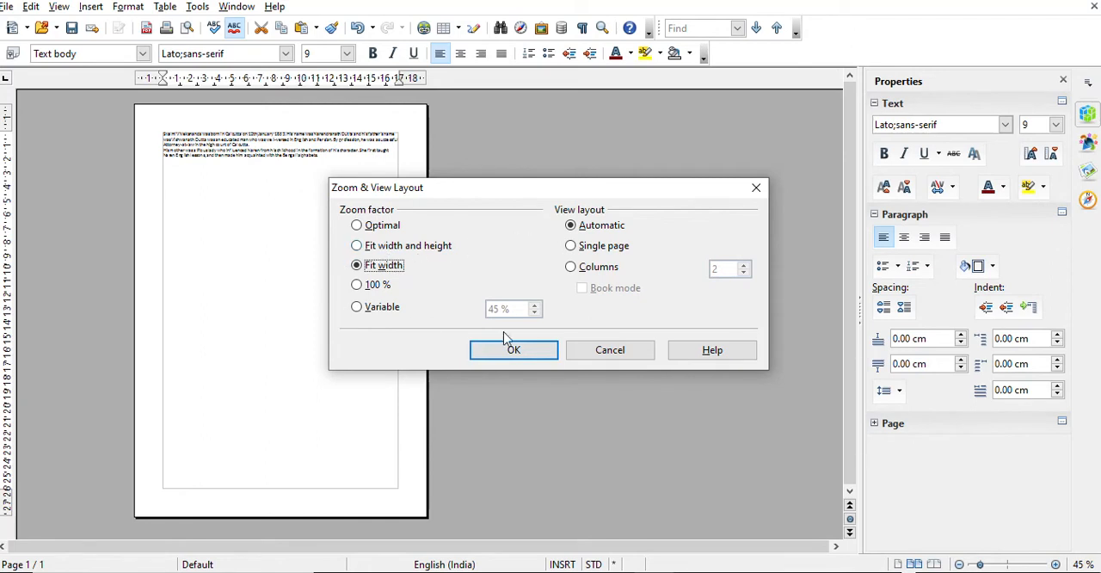
pyautogui.click(513, 354)
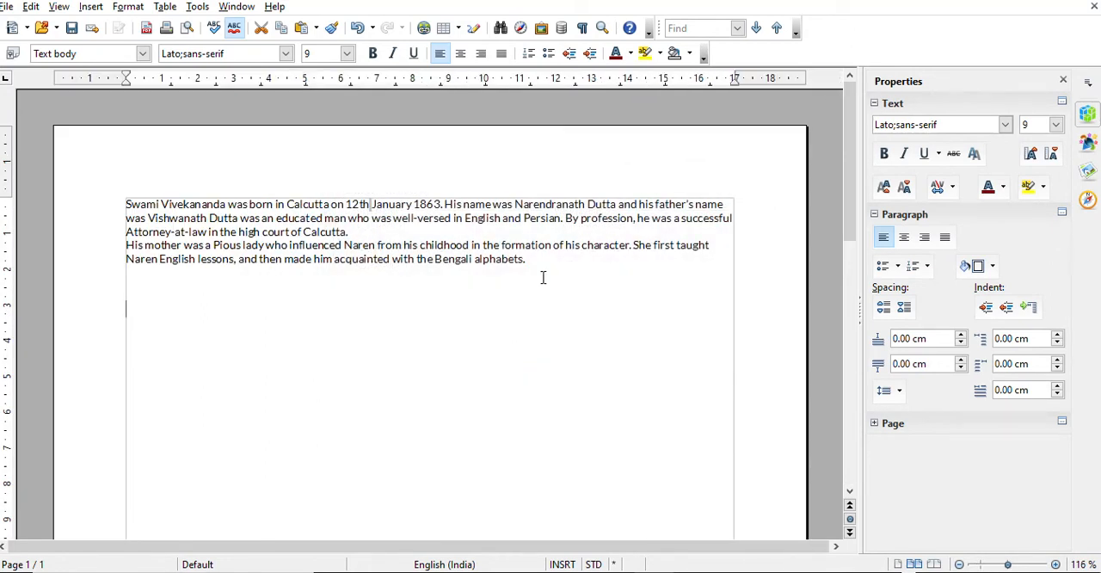
# Set the document's zoom factor to a variable value of 200 %
pyautogui.click(602, 28)
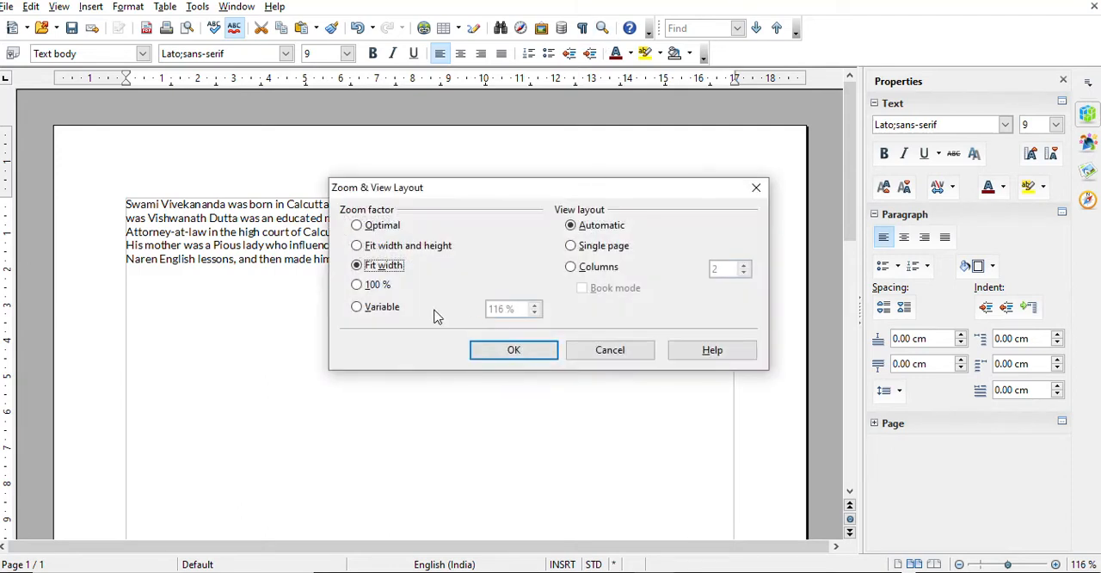
pyautogui.click(365, 286)
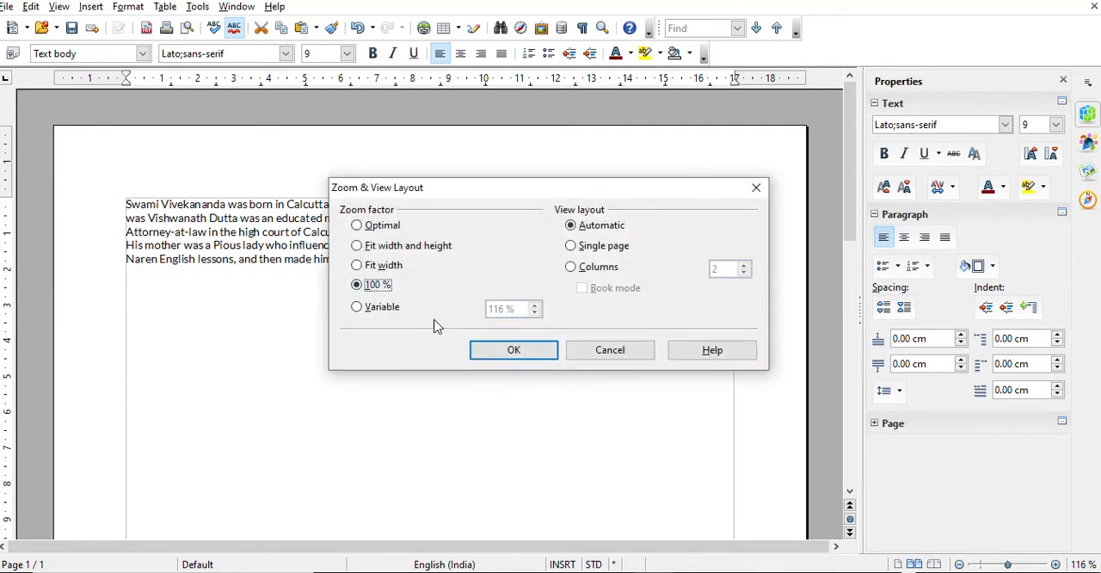
pyautogui.click(358, 309)
pyautogui.moveTo(524, 310); pyautogui.dragTo(419, 319)
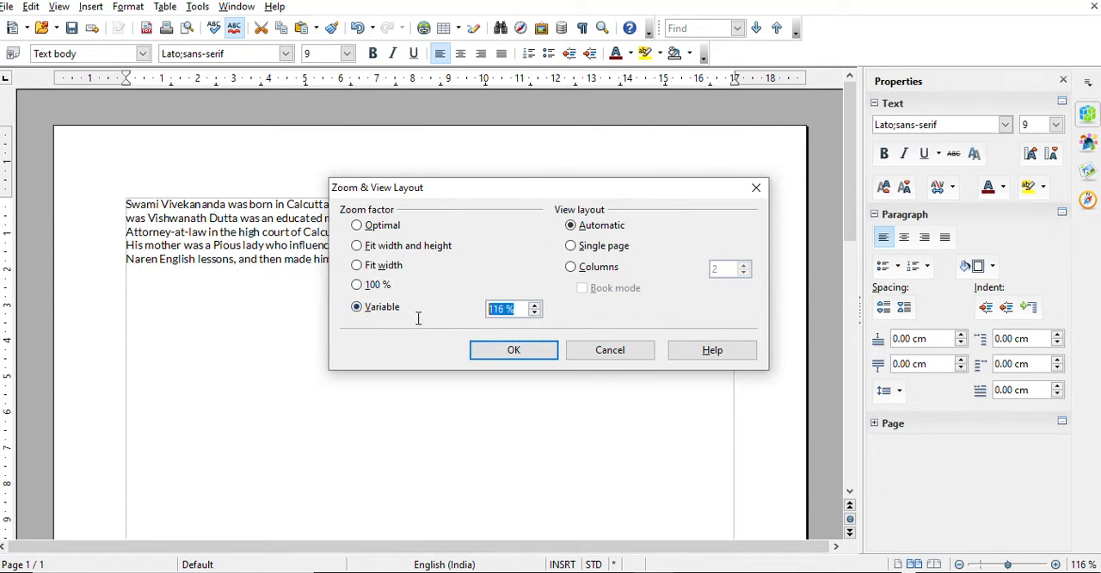
pyautogui.write('200')
pyautogui.press('Return')
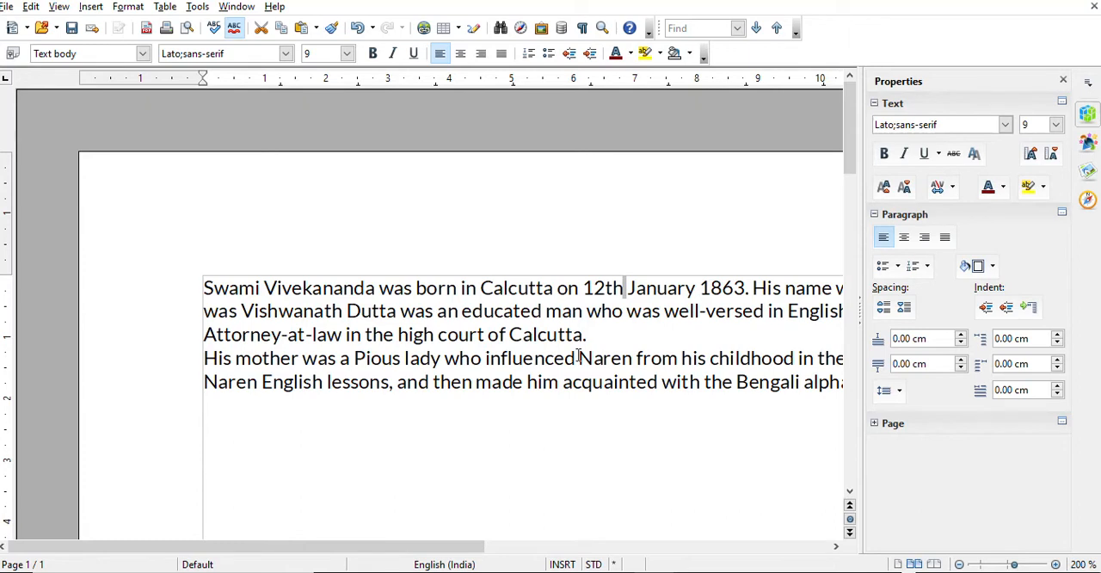
pyautogui.click(535, 381)
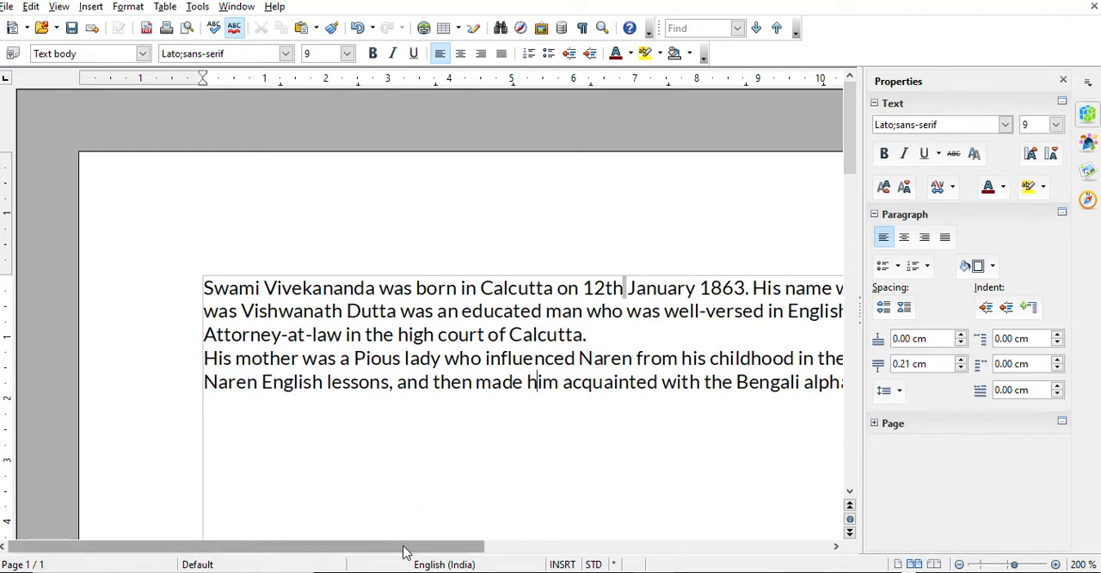
pyautogui.moveTo(405, 548); pyautogui.dragTo(479, 533)
pyautogui.moveTo(462, 335); pyautogui.dragTo(373, 334)
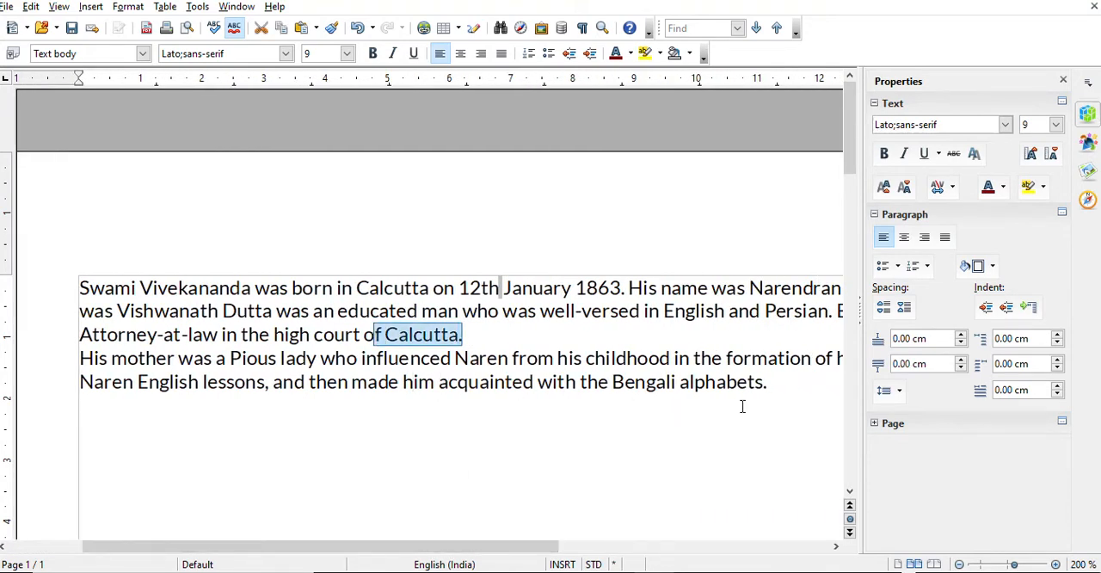
# Select both essay paragraphs, extending the selection from the end of the last line back to the first word
pyautogui.moveTo(786, 386); pyautogui.dragTo(78, 287)
pyautogui.click(499, 417)
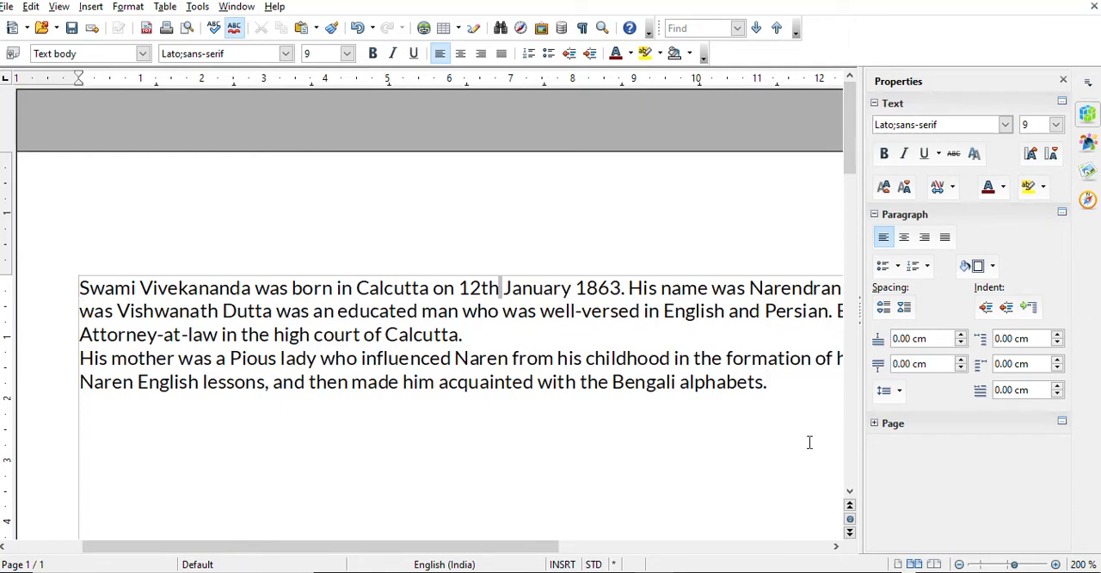
pyautogui.click(783, 386)
pyautogui.hotkey('shift', 'Left')
pyautogui.hotkey('shift', 'Left')
pyautogui.hotkey('shift', 'Left')
pyautogui.hotkey('shift', 'Left')
pyautogui.hotkey('shift', 'Left')
pyautogui.hotkey('shift', 'Left')
pyautogui.hotkey('shift', 'Left')
pyautogui.hotkey('shift', 'Left')
pyautogui.hotkey('shift', 'Left')
pyautogui.hotkey('shift', 'Left')
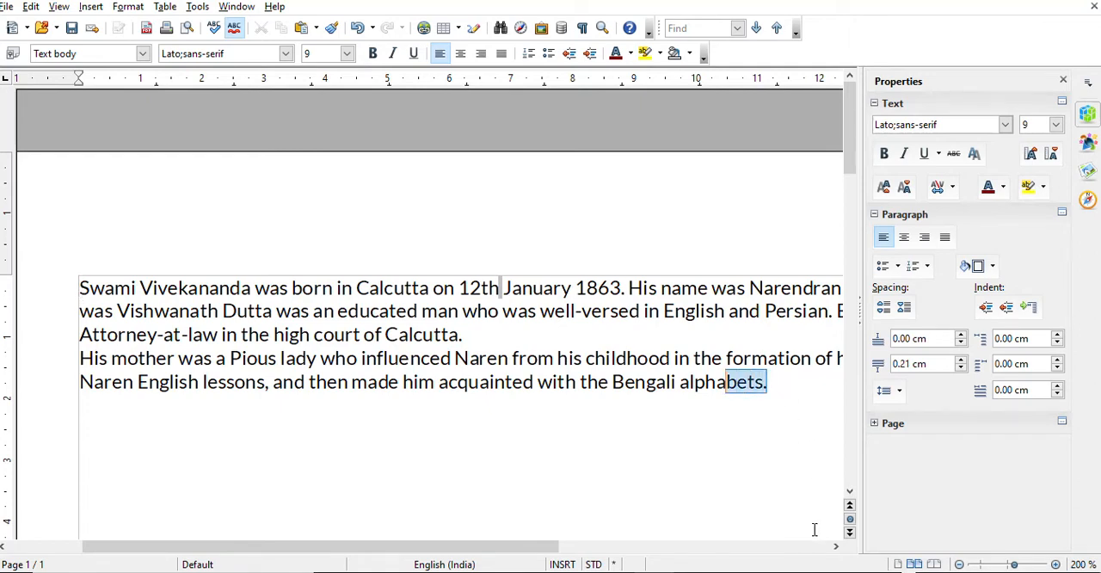
pyautogui.hotkey('shift', 'Left')
pyautogui.hotkey('shift', 'Left')
pyautogui.hotkey('shift', 'Left')
pyautogui.hotkey('shift', 'Left')
pyautogui.hotkey('shift', 'Left')
pyautogui.hotkey('shift', 'Left')
pyautogui.hotkey('shift', 'Left')
pyautogui.hotkey('shift', 'Left')
pyautogui.hotkey('shift', 'Left')
pyautogui.hotkey('shift', 'Left')
pyautogui.hotkey('shift', 'Left')
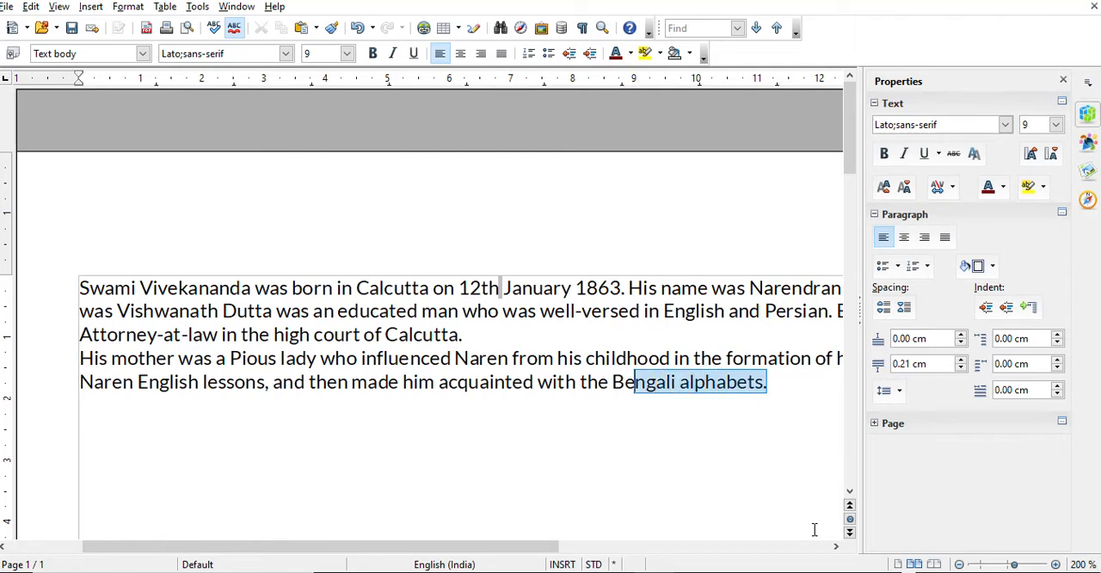
pyautogui.hotkey('shift', 'Left')
pyautogui.hotkey('shift', 'Left')
pyautogui.hotkey('shift', 'Left')
pyautogui.hotkey('shift', 'Left')
pyautogui.hotkey('shift', 'Left')
pyautogui.hotkey('shift', 'Left')
pyautogui.hotkey('shift', 'Left')
pyautogui.hotkey('shift', 'Left')
pyautogui.hotkey('shift', 'Left')
pyautogui.hotkey('shift', 'Left')
pyautogui.hotkey('shift', 'Left')
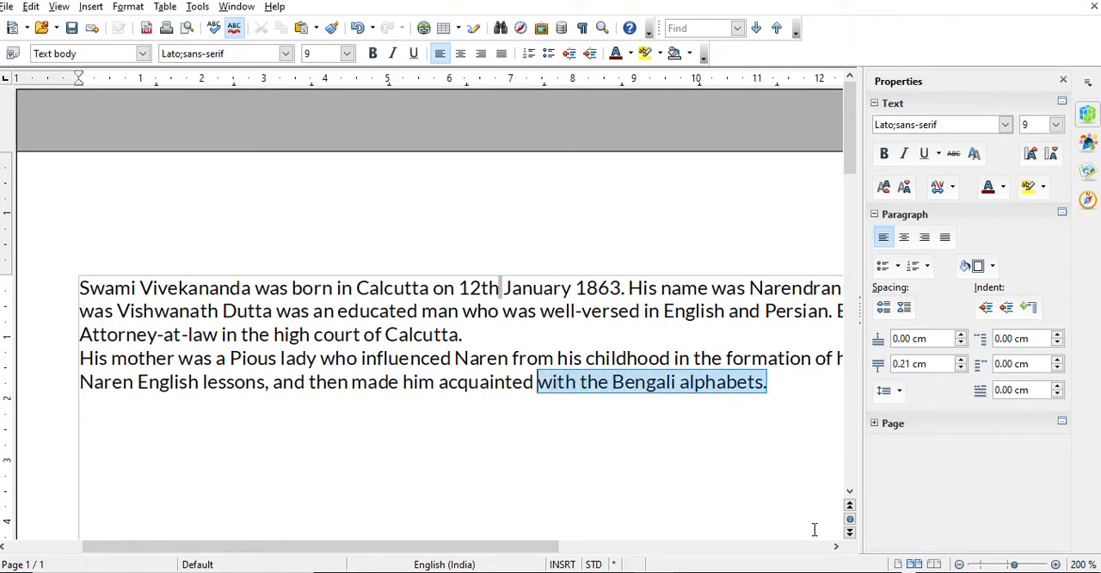
pyautogui.hotkey('shift', 'Left')
pyautogui.hotkey('shift', 'Left')
pyautogui.hotkey('shift', 'Left')
pyautogui.hotkey('shift', 'Left')
pyautogui.hotkey('shift', 'Left')
pyautogui.hotkey('shift', 'Left')
pyautogui.hotkey('shift', 'Left')
pyautogui.hotkey('shift', 'Left')
pyautogui.hotkey('shift', 'Left')
pyautogui.hotkey('shift', 'Left')
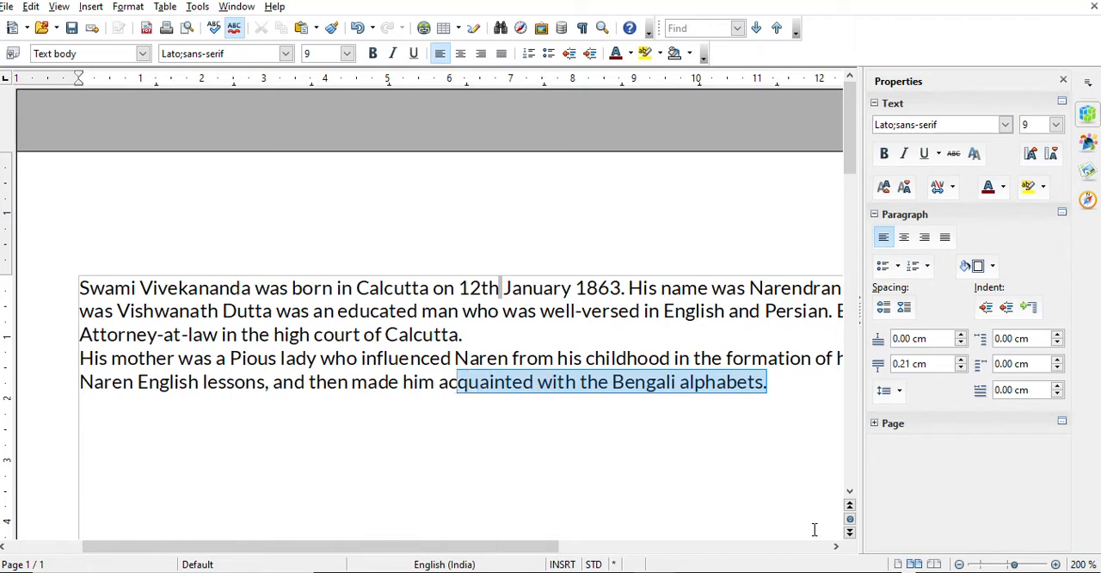
pyautogui.hotkey('shift', 'Left')
pyautogui.hotkey('shift', 'Left')
pyautogui.hotkey('shift', 'Left')
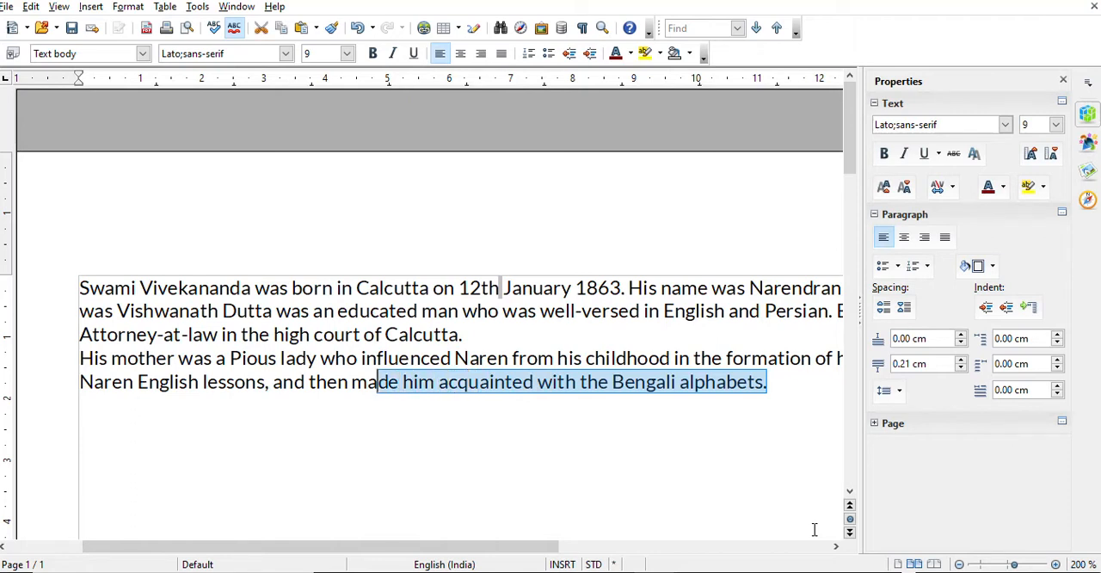
pyautogui.hotkey('shift', 'Up')
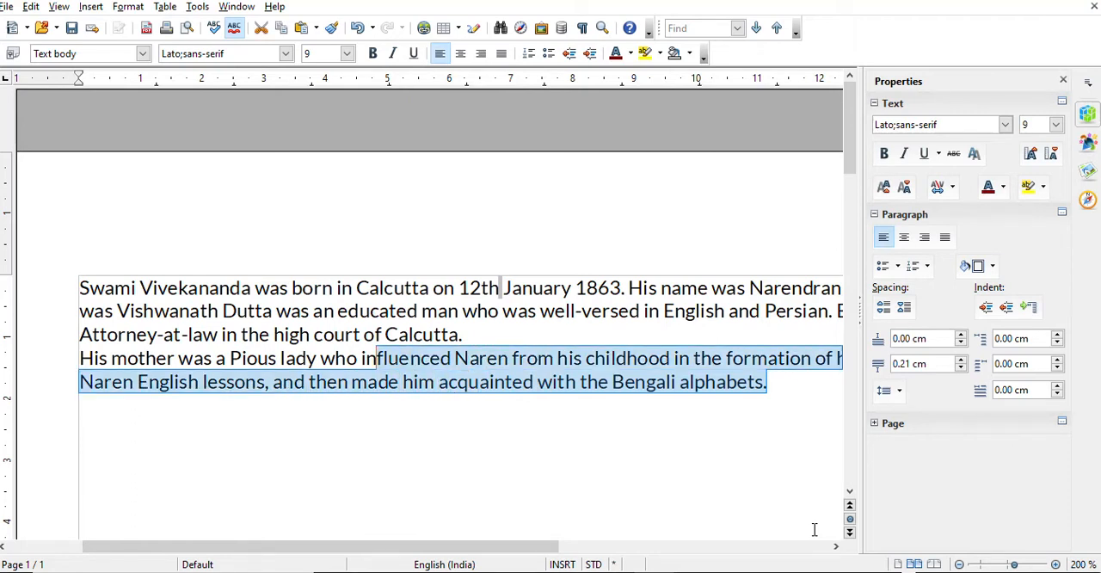
pyautogui.hotkey('shift', 'Up')
pyautogui.hotkey('shift', 'Up')
pyautogui.hotkey('shift', 'Up')
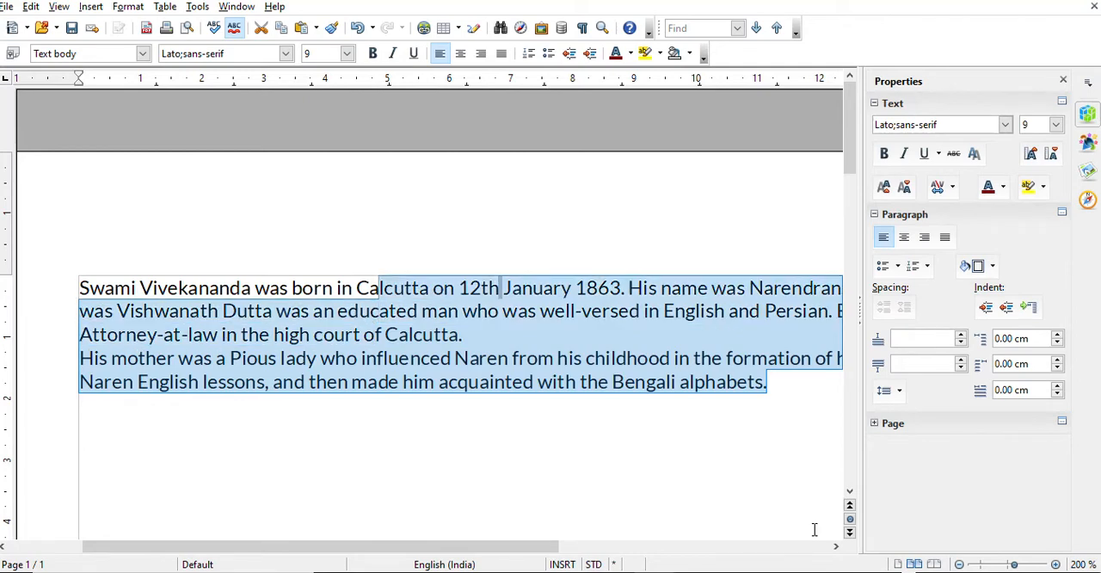
pyautogui.hotkey('shift', 'Left')
pyautogui.hotkey('shift', 'Left')
pyautogui.hotkey('shift', 'Left')
pyautogui.hotkey('shift', 'Left')
pyautogui.hotkey('shift', 'Left')
pyautogui.hotkey('shift', 'Left')
pyautogui.hotkey('shift', 'Left')
pyautogui.hotkey('shift', 'Left')
pyautogui.hotkey('shift', 'Left')
pyautogui.hotkey('shift', 'Left')
pyautogui.hotkey('shift', 'Left')
pyautogui.hotkey('shift', 'Left')
pyautogui.hotkey('shift', 'Left')
pyautogui.hotkey('shift', 'Left')
pyautogui.hotkey('shift', 'Left')
pyautogui.hotkey('shift', 'Left')
pyautogui.hotkey('shift', 'Left')
pyautogui.hotkey('shift', 'Left')
pyautogui.hotkey('shift', 'Left')
pyautogui.hotkey('shift', 'Left')
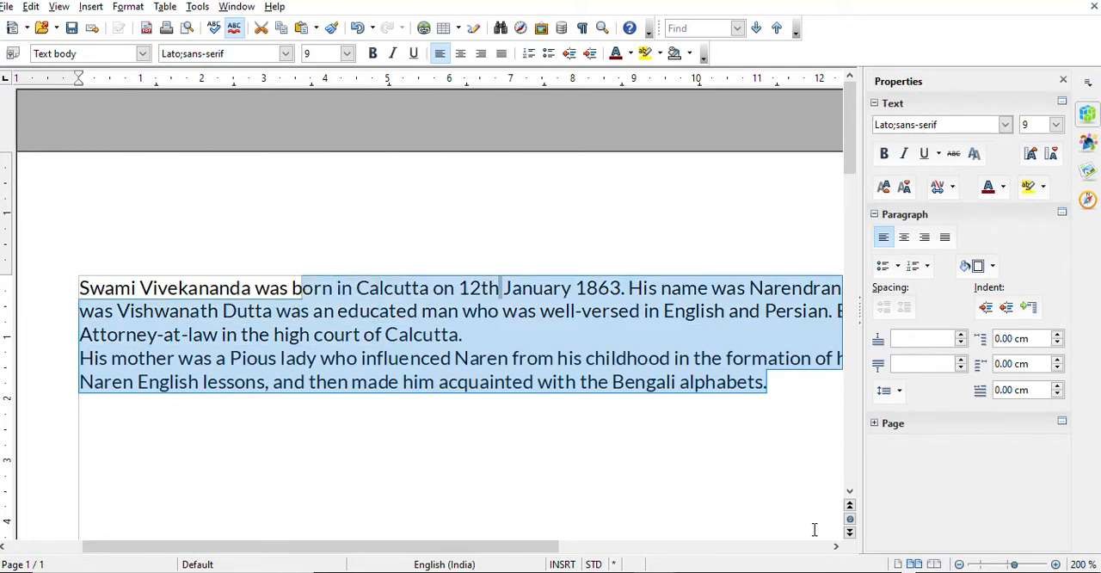
pyautogui.hotkey('shift', 'Left')
pyautogui.hotkey('shift', 'Left')
pyautogui.hotkey('shift', 'Left')
pyautogui.hotkey('shift', 'Left')
pyautogui.hotkey('shift', 'Left')
pyautogui.hotkey('shift', 'Left')
pyautogui.hotkey('shift', 'Left')
pyautogui.hotkey('shift', 'Left')
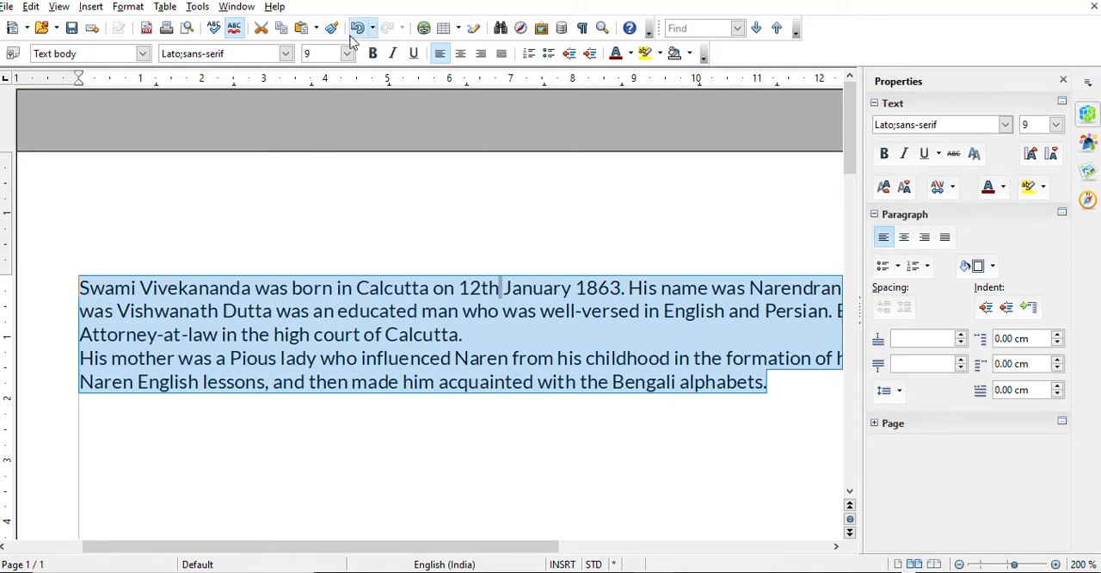
# Try font sizes 15 and 20 on the selected essay text, and settle on size 14
pyautogui.click(347, 54)
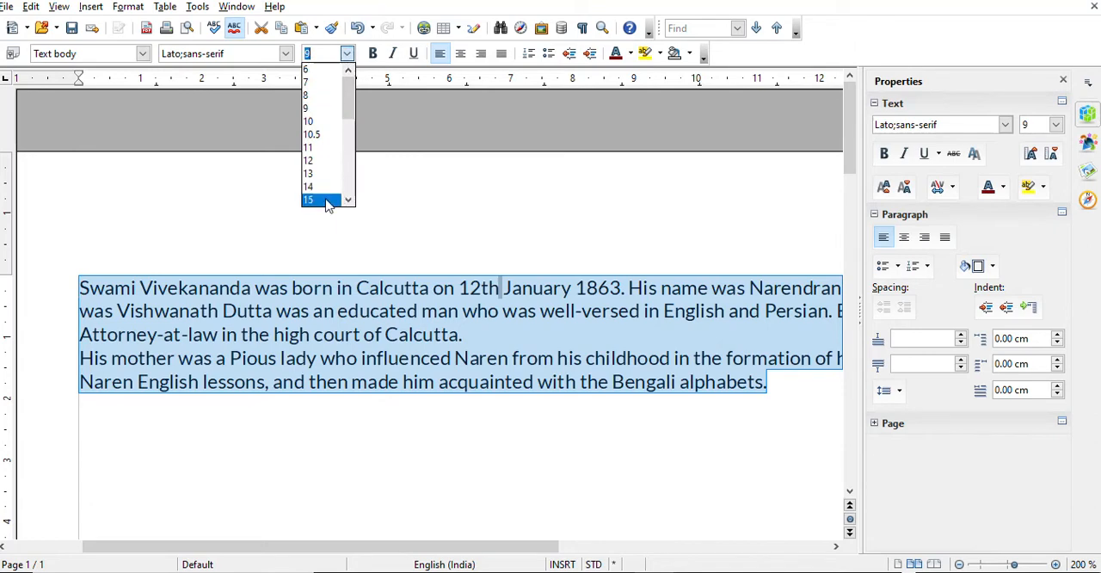
pyautogui.click(328, 200)
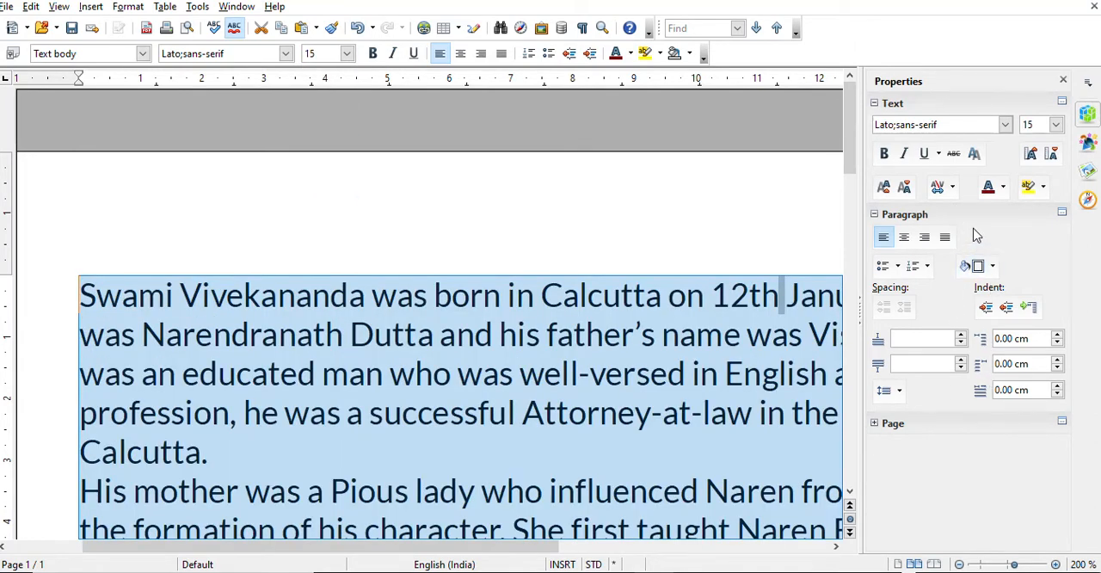
pyautogui.click(1055, 125)
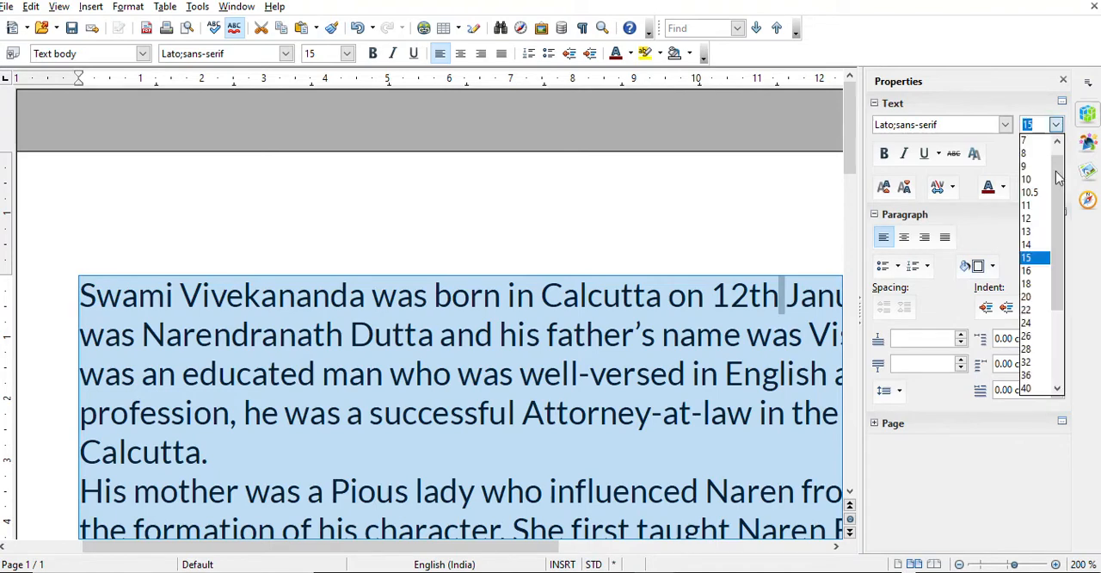
pyautogui.click(1025, 297)
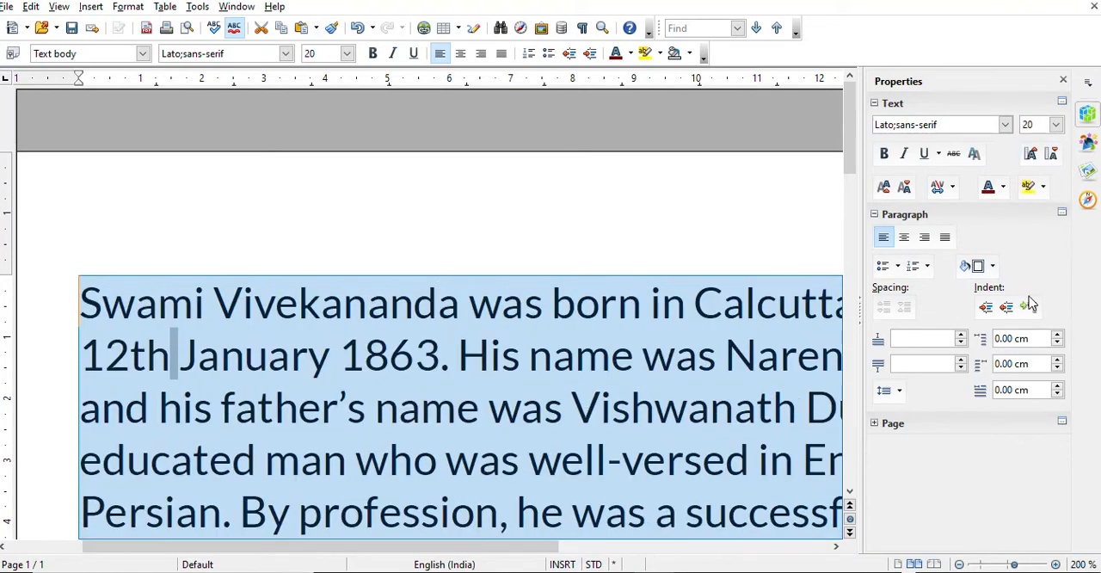
pyautogui.click(1056, 125)
pyautogui.click(1042, 209)
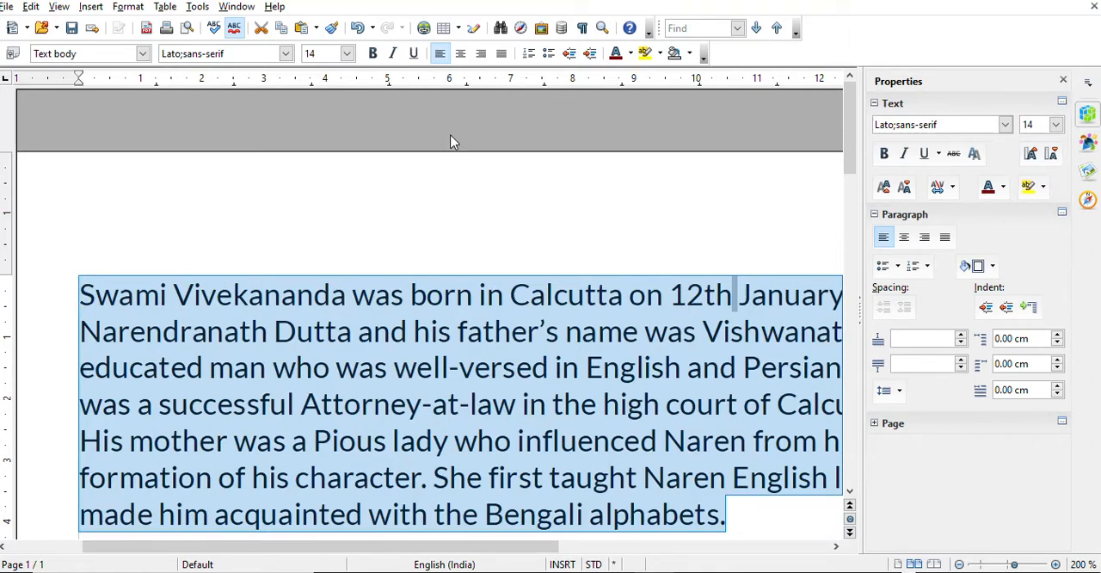
# Set the document's zoom factor to 100 % and deselect the essay text
pyautogui.click(602, 28)
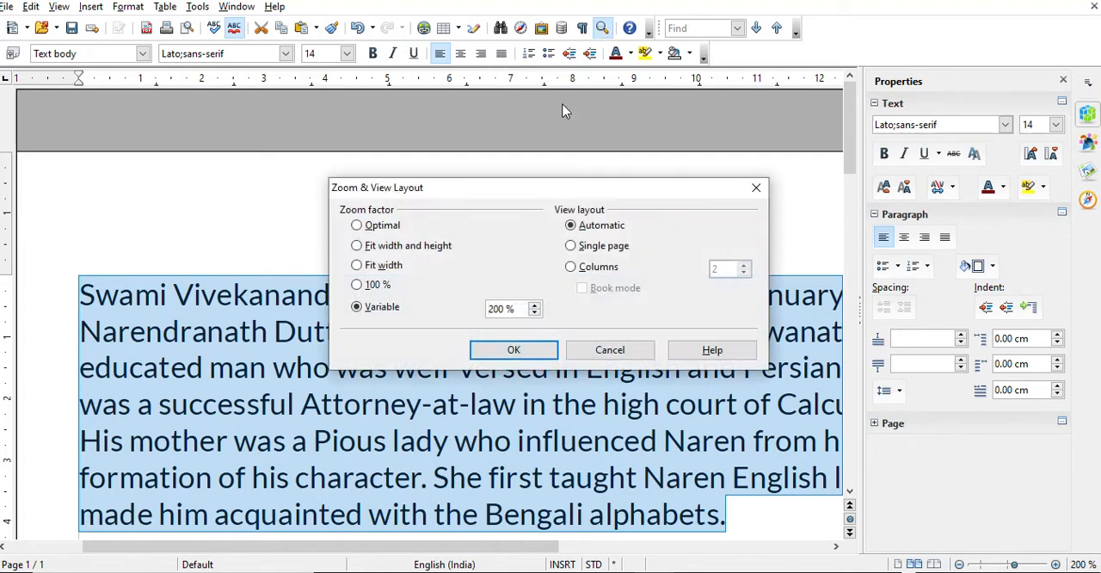
pyautogui.click(356, 285)
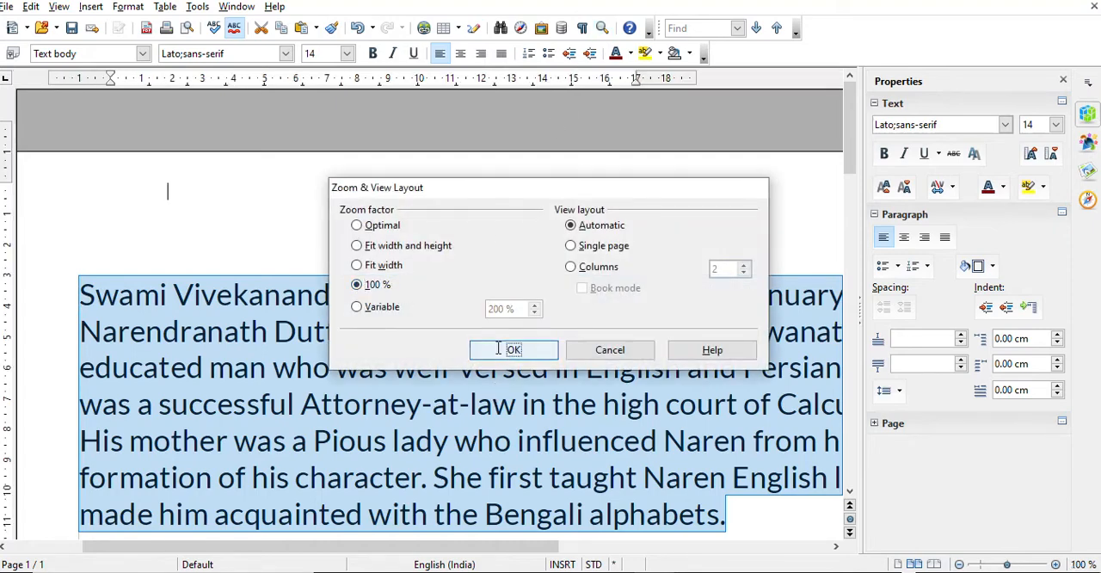
pyautogui.click(507, 351)
pyautogui.click(519, 306)
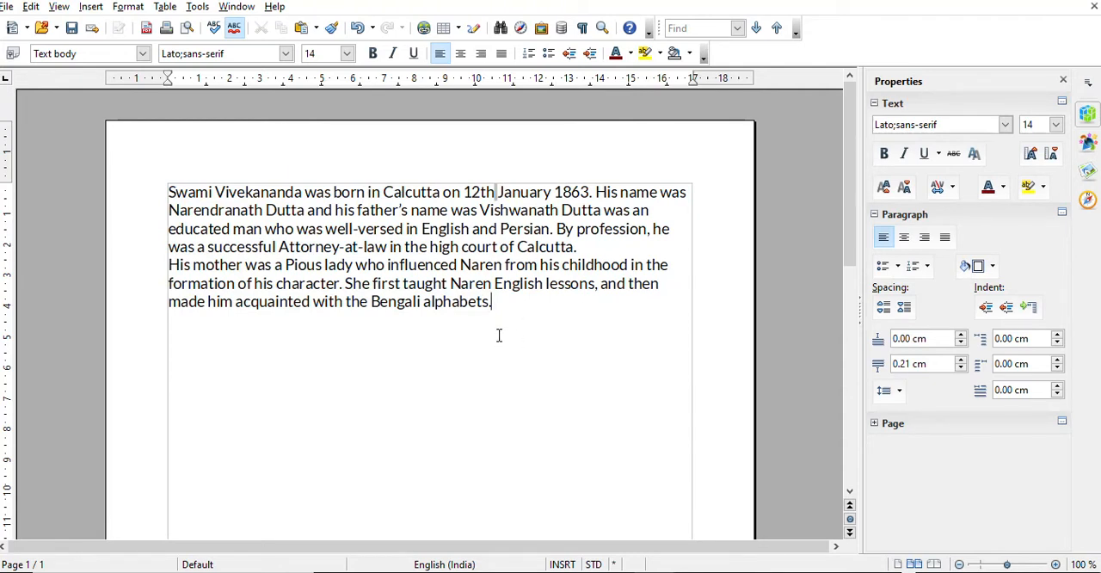
# Try centered and right alignment on both essay paragraphs, and finish with them justified
pyautogui.click(685, 193)
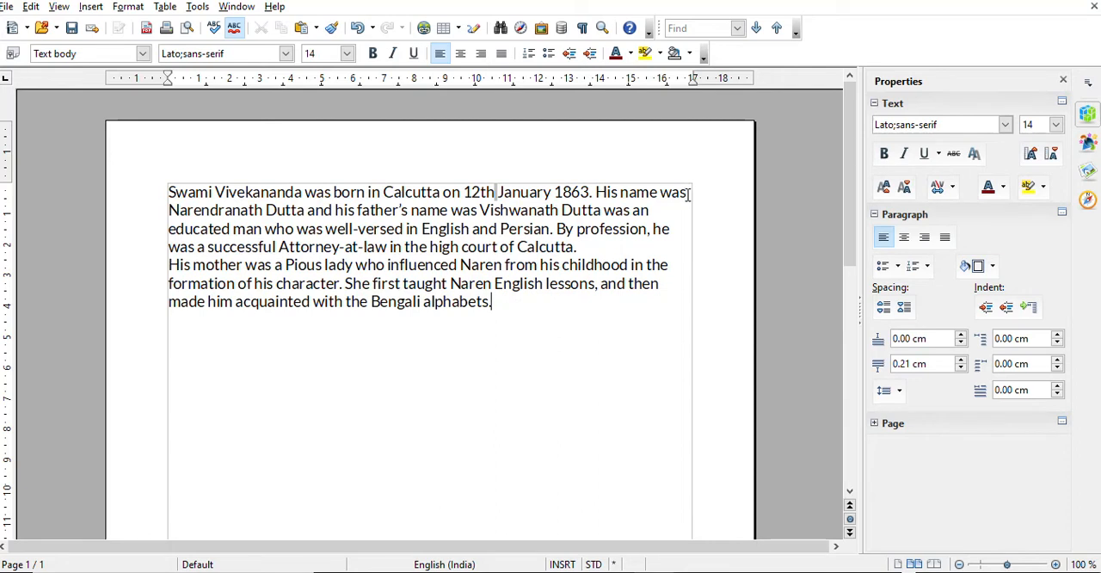
pyautogui.click(660, 246)
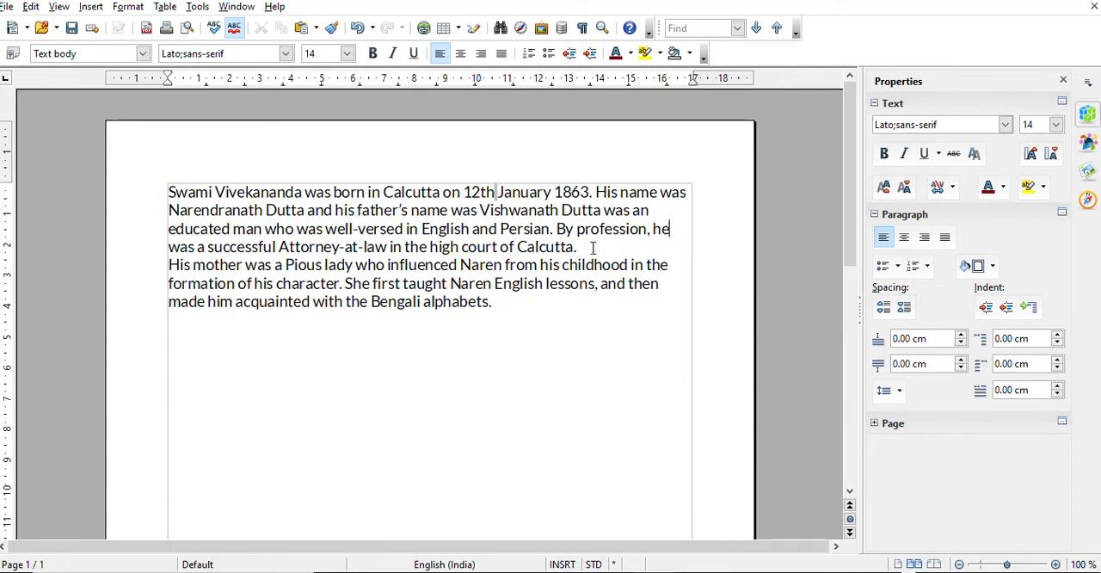
pyautogui.click(660, 286)
pyautogui.click(497, 305)
pyautogui.moveTo(496, 303); pyautogui.dragTo(133, 198)
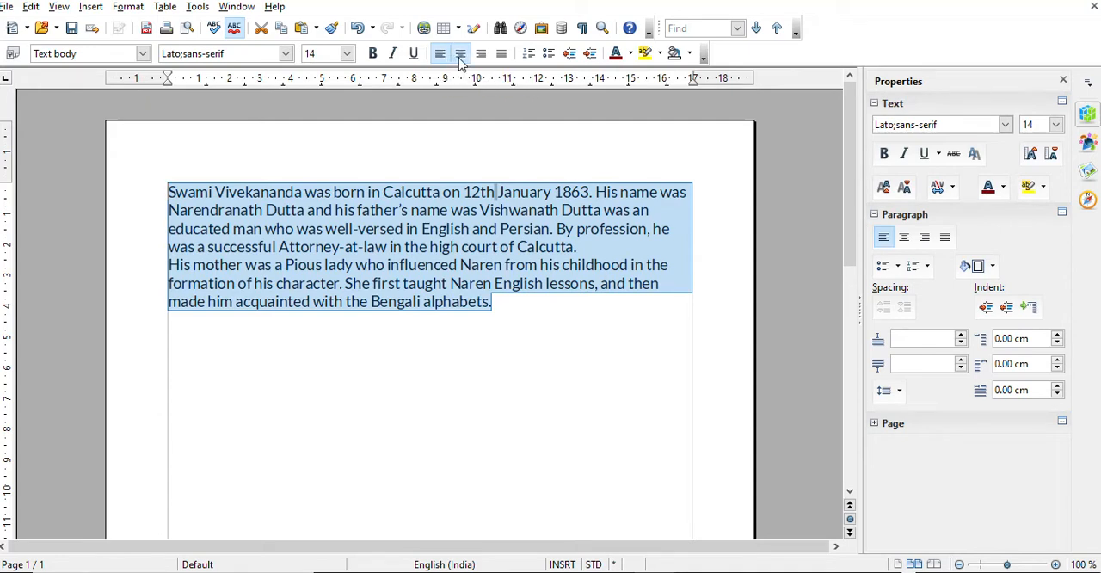
pyautogui.click(460, 55)
pyautogui.click(480, 53)
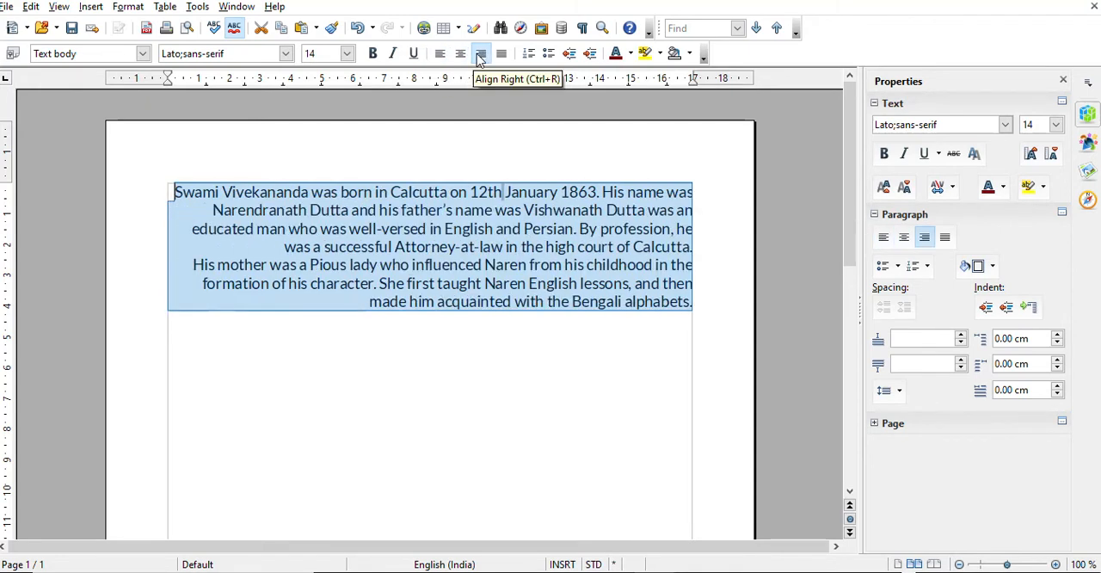
pyautogui.click(500, 53)
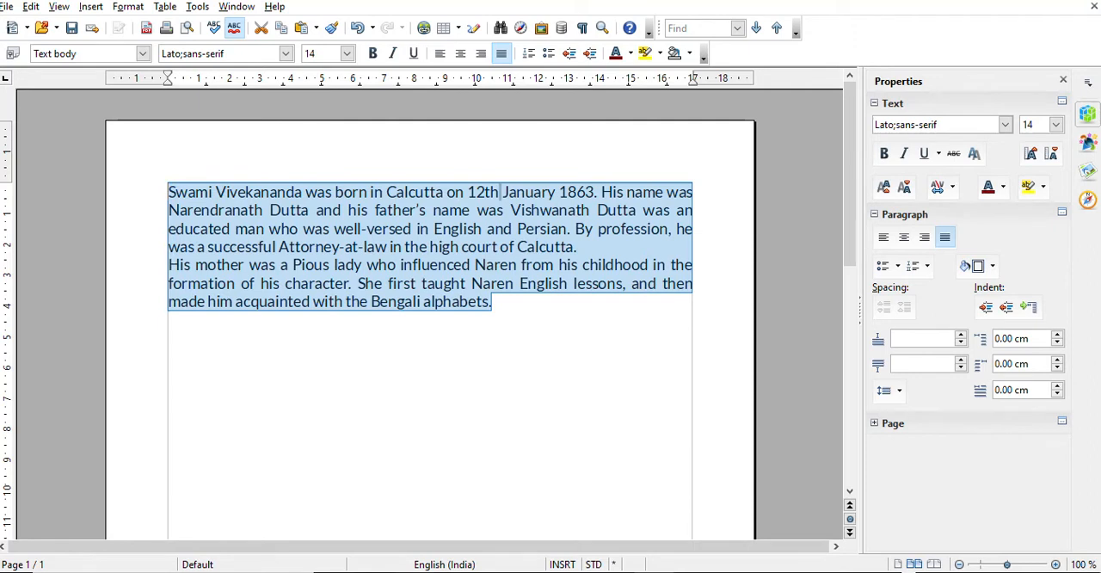
pyautogui.click(519, 312)
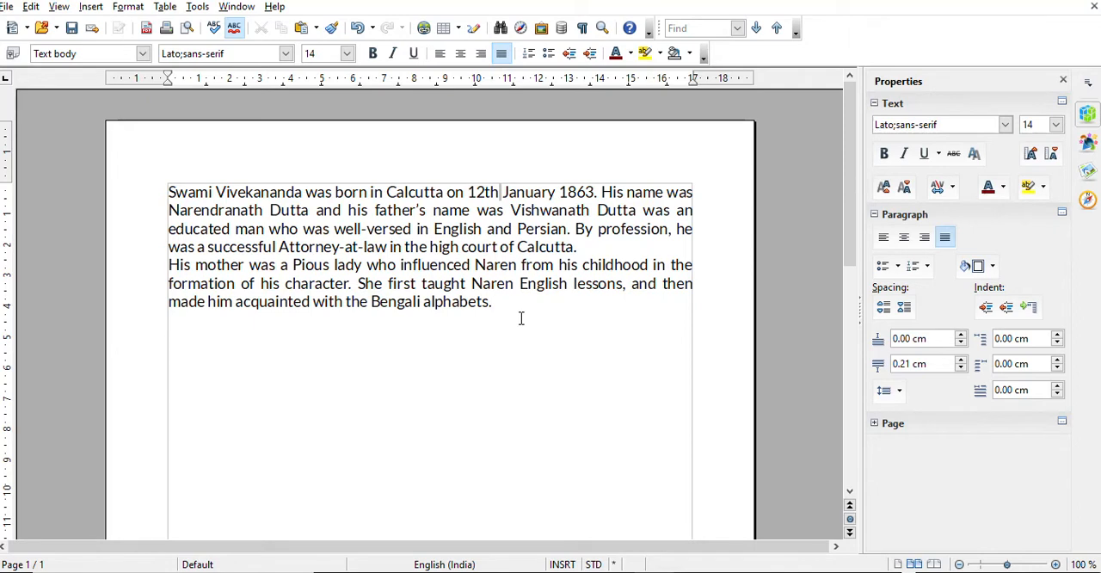
# Add a paragraph of filler text below the essay, starting with "Sghdhg sdgh", including "gandhinagar" and ending with "jamnagar"
pyautogui.press('Return')
pyautogui.write('sghdhg sdgh')
pyautogui.write('sgh ')
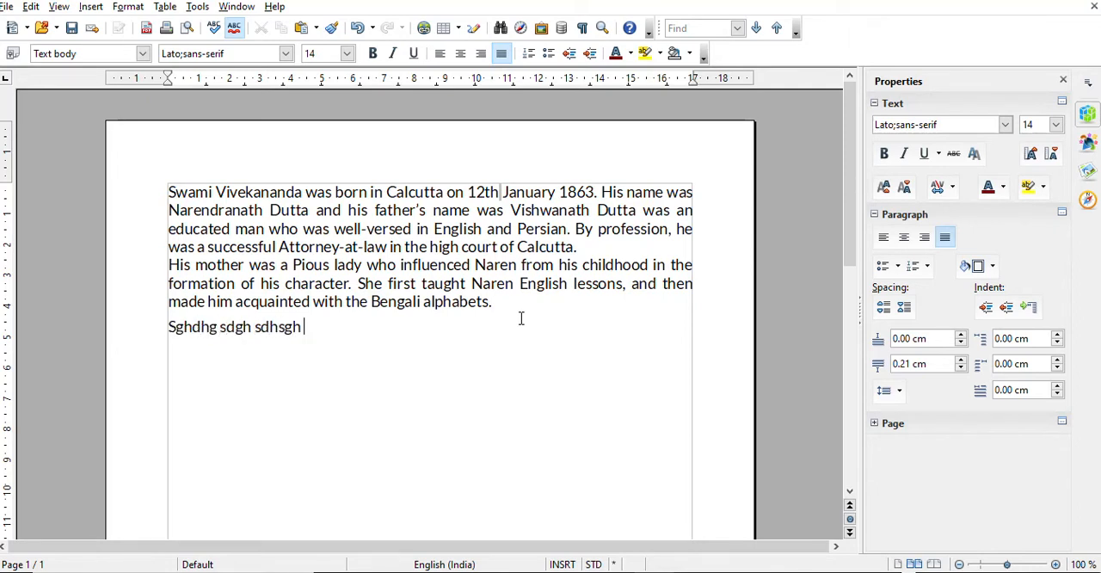
pyautogui.write('dghsgd sdhsghd sdhsgdh shdgsh sdgh hsghd')
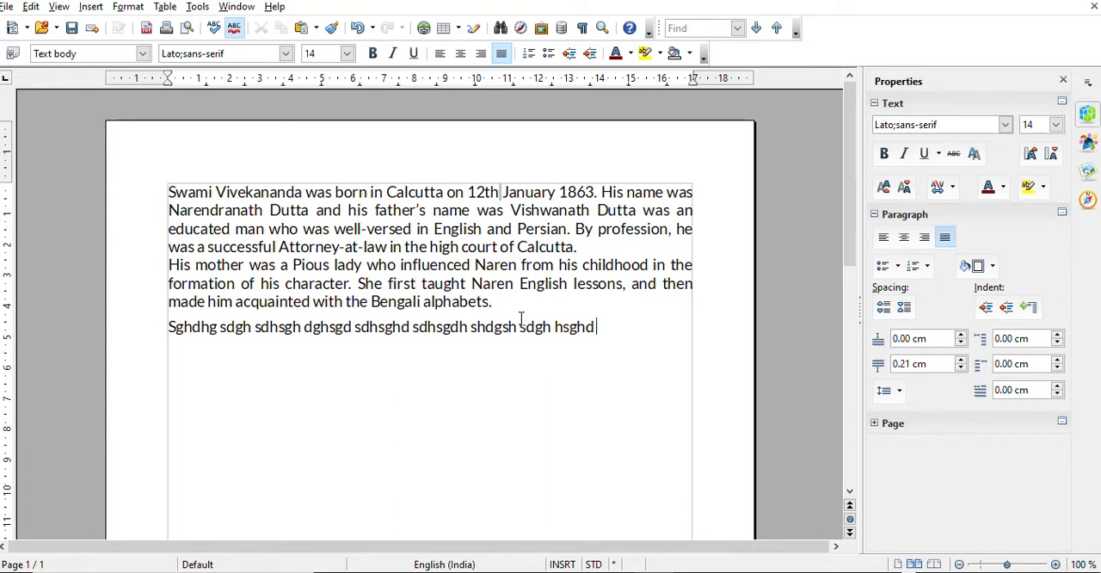
pyautogui.write(' sgdh hsgdh')
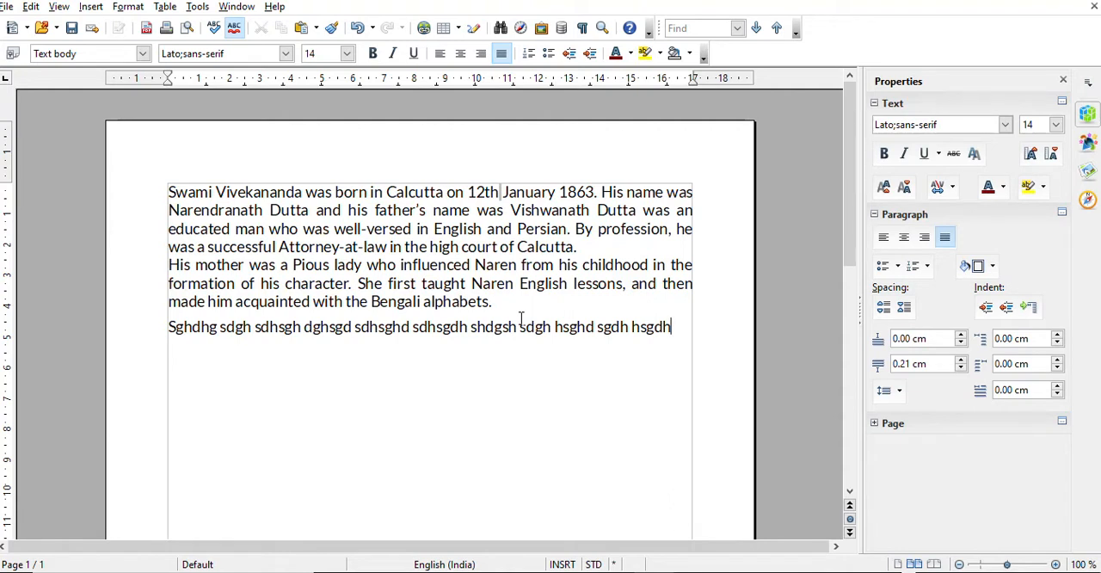
pyautogui.write('gandhinagar')
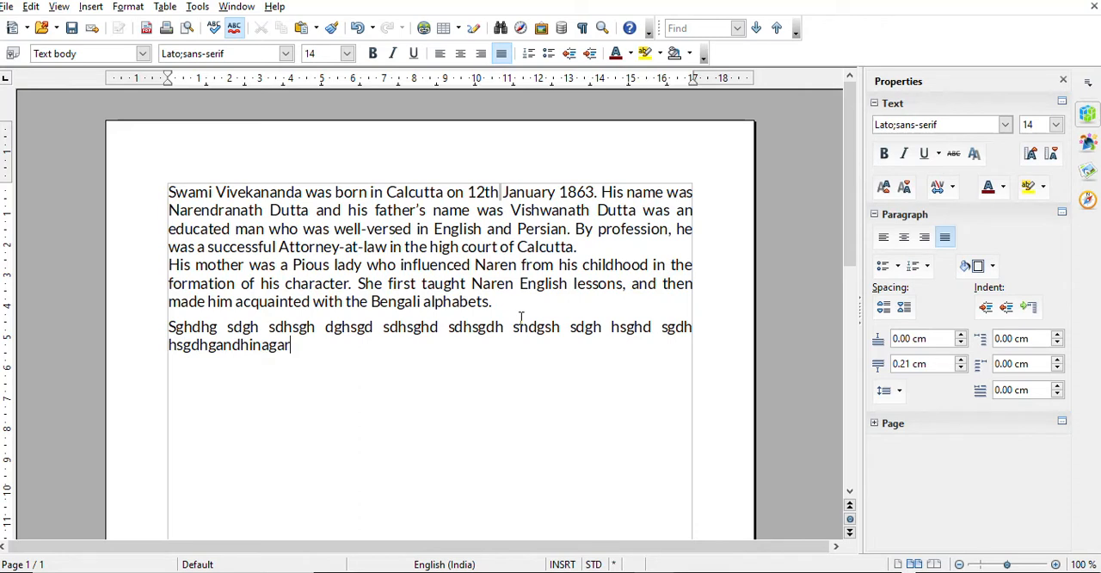
pyautogui.write(' jgdjfgj djfgjdgfj')
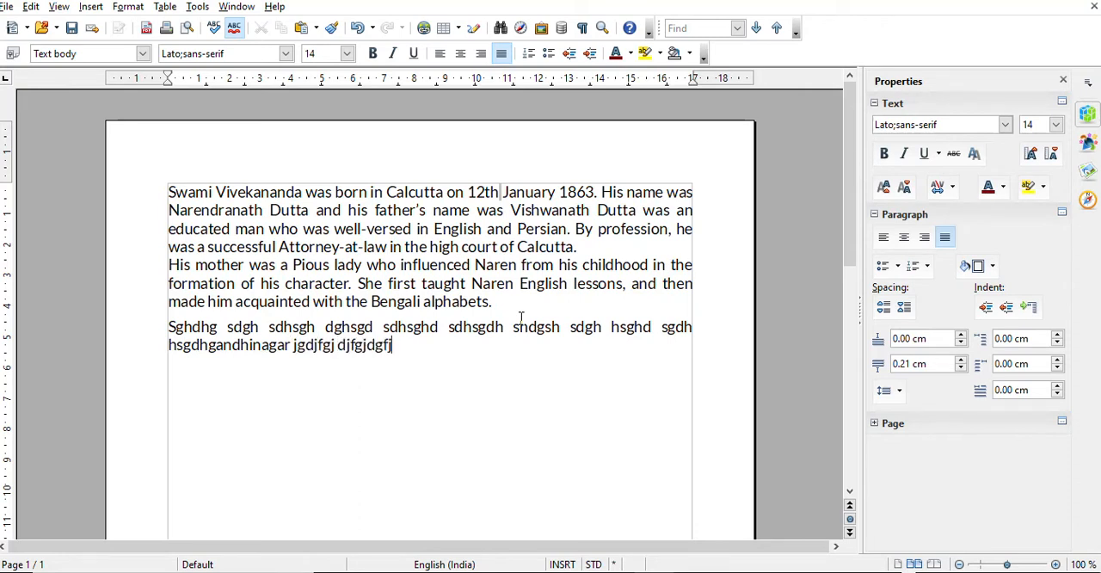
pyautogui.write('dgjd gjfgj djfgj djfgjd fjdgjfgj ')
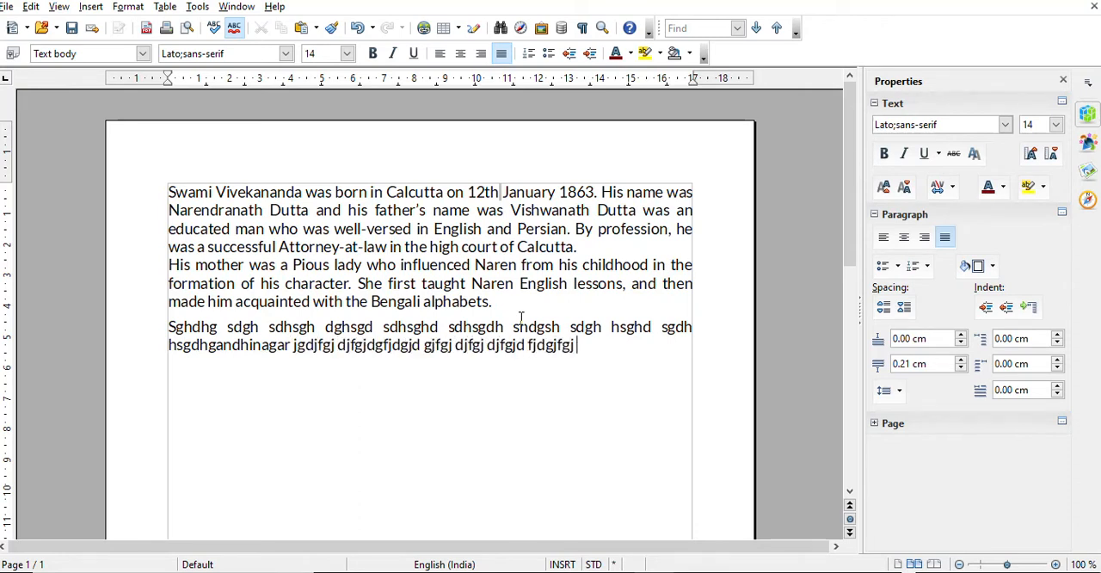
pyautogui.write('djfgdj fgjdg j')
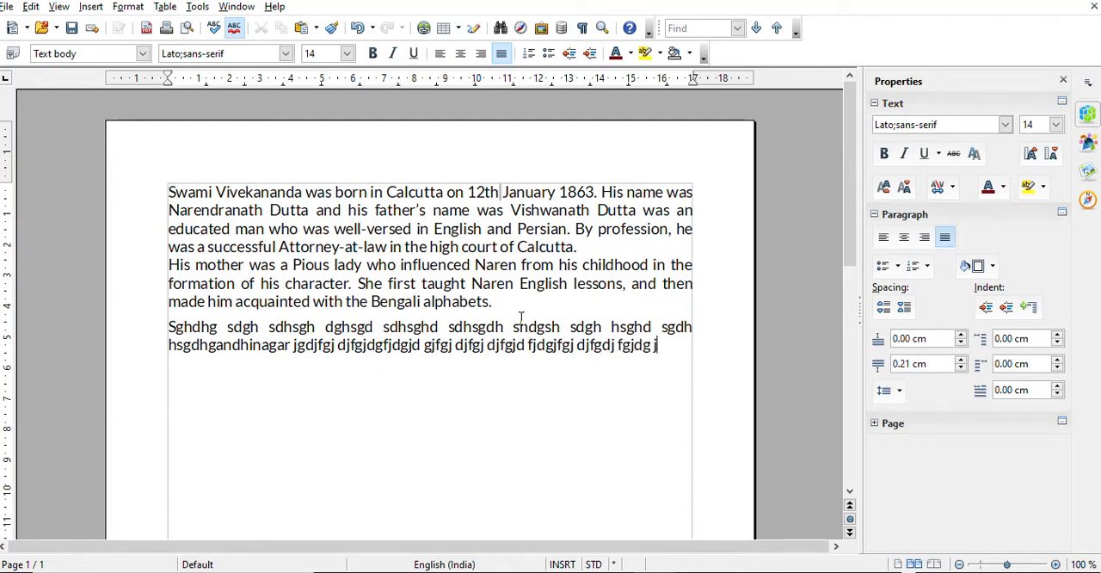
pyautogui.write('amnagar')
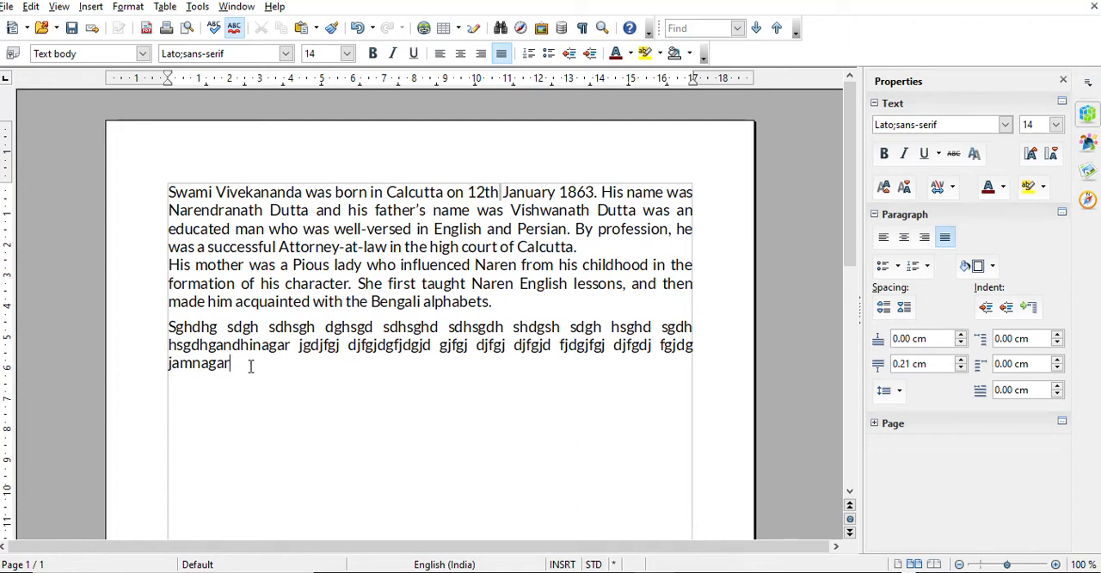
# Left-align the filler paragraph ending in "jamnagar" and deselect it
pyautogui.moveTo(245, 366); pyautogui.dragTo(167, 326)
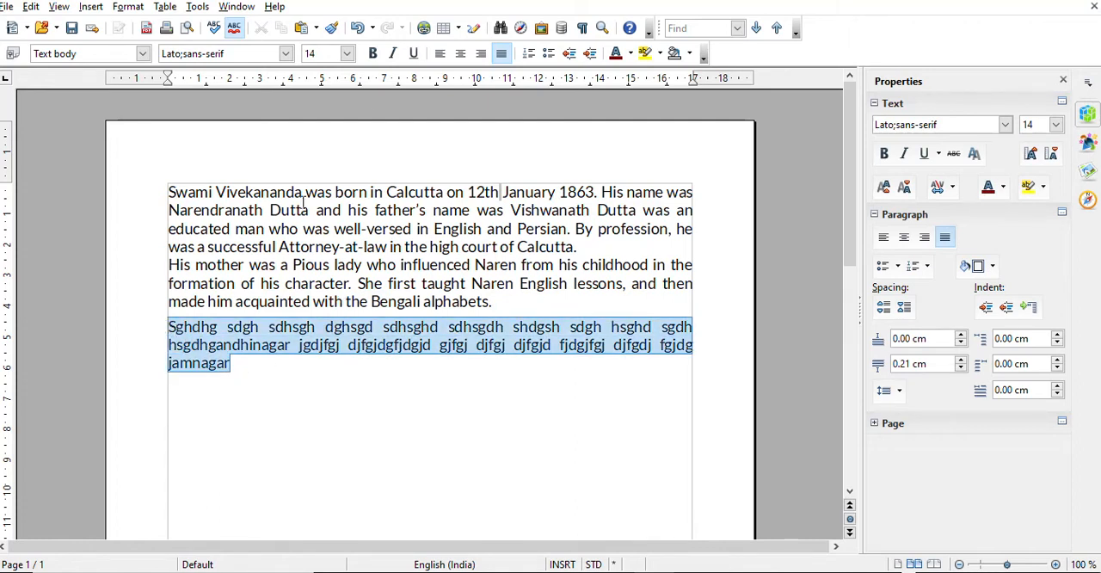
pyautogui.click(440, 53)
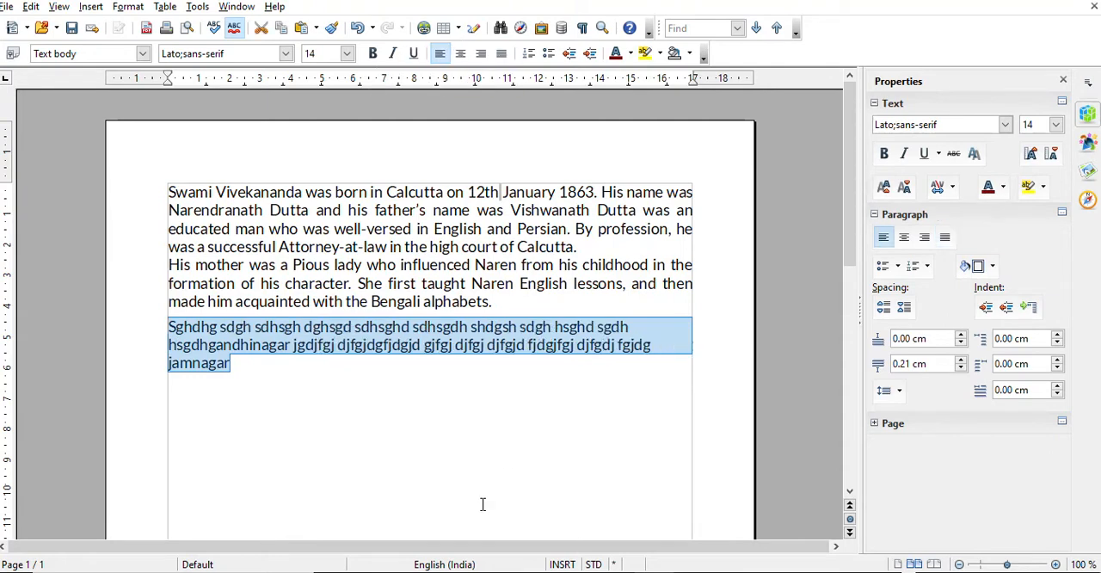
pyautogui.click(655, 344)
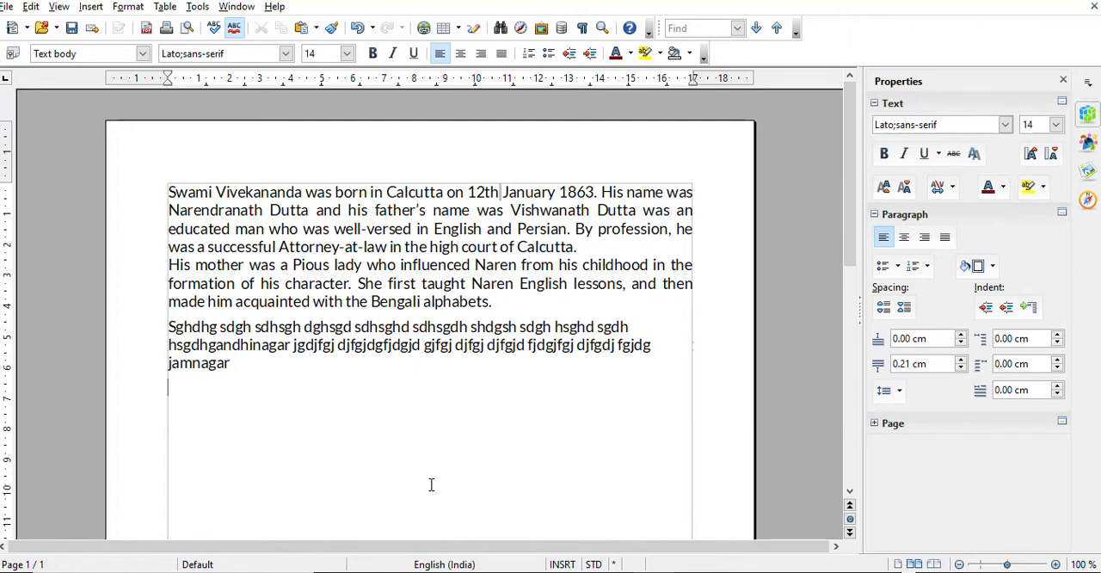
# Add a second filler paragraph below "jamnagar", starting with "djfgj sgdfjj" and ending with "djfgj dfgj"
pyautogui.write('djfgj sgdfjj dfgsjdfgj sgdfjgdjfg g')
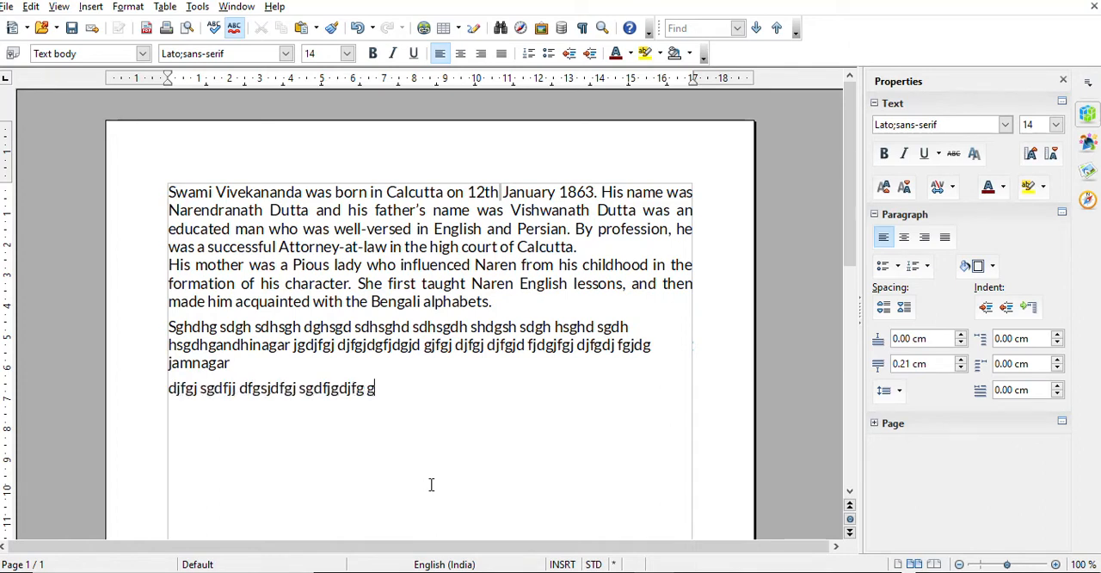
pyautogui.write('dfjgjfgj gsjfgj jsgf jfg')
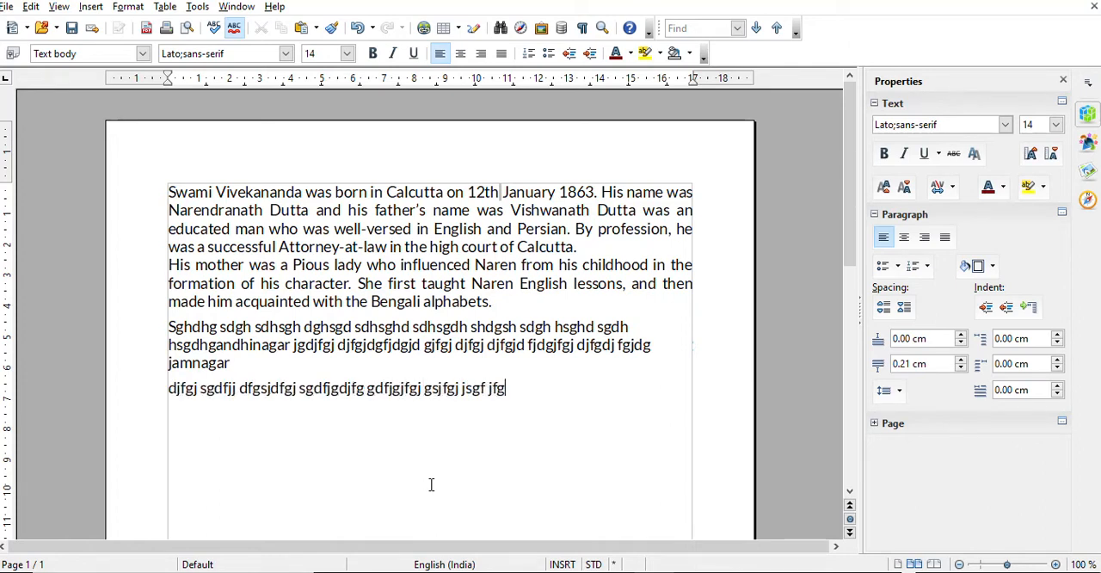
pyautogui.write('j fgjsgfgj sdfg sdfjgj sdfj')
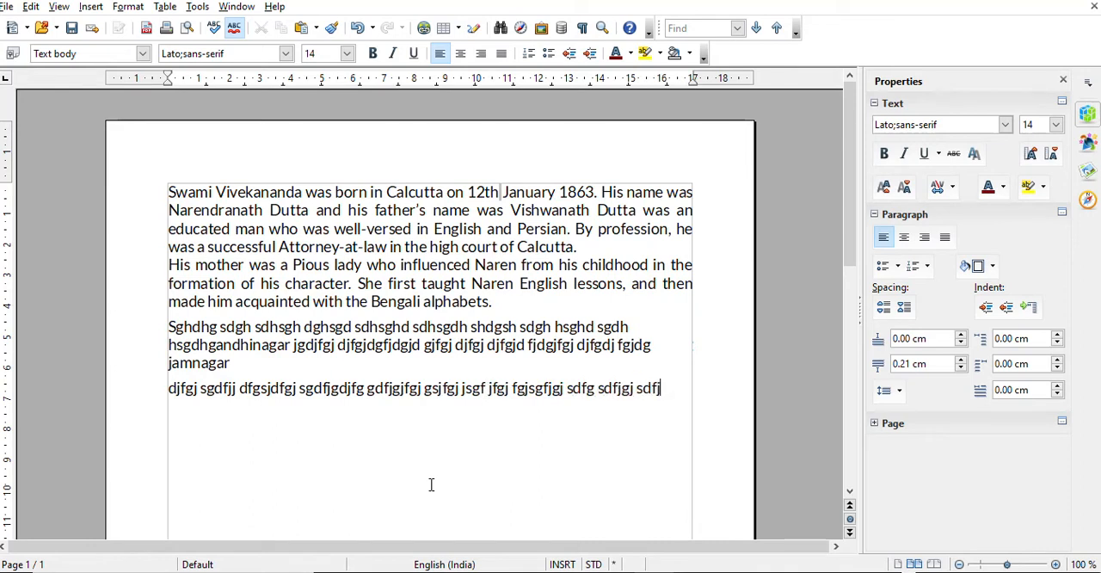
pyautogui.write('g jgfjjfg sjdfg sdfgjg jsd')
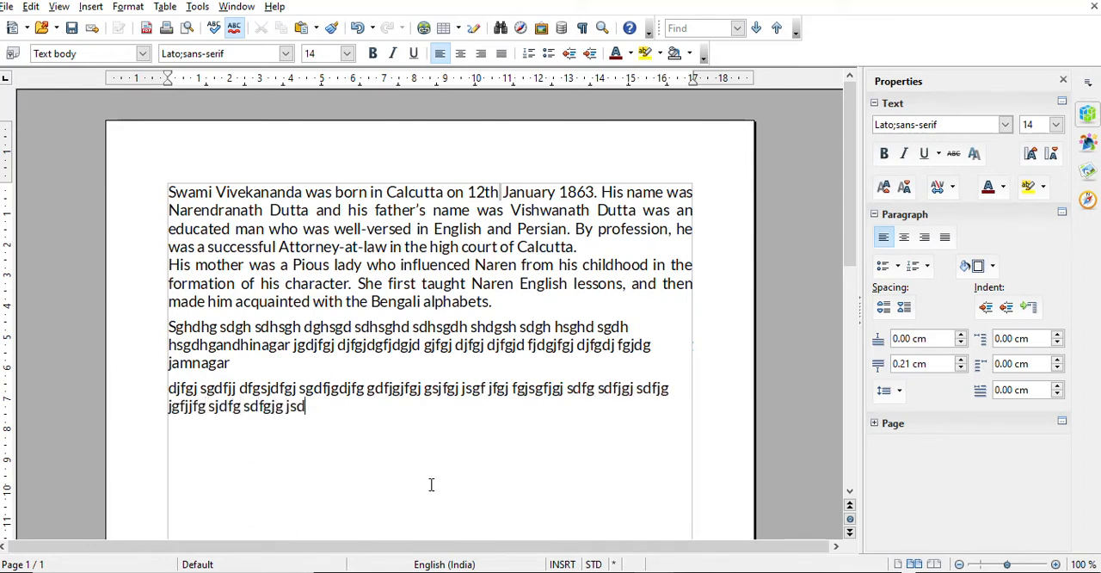
pyautogui.write('fgj sdfjg jgdfjgj djfgj gdfjg jjdfj djfgj dfgj')
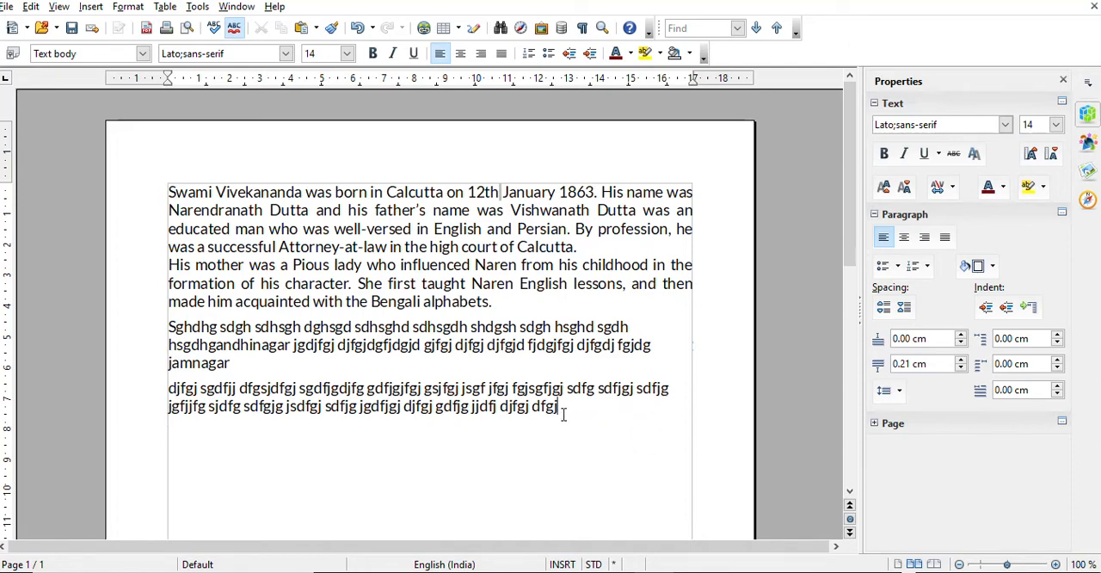
# Justify both filler paragraphs below the essay, and deselect them with the cursor at the end of the second one
pyautogui.moveTo(563, 415); pyautogui.dragTo(158, 328)
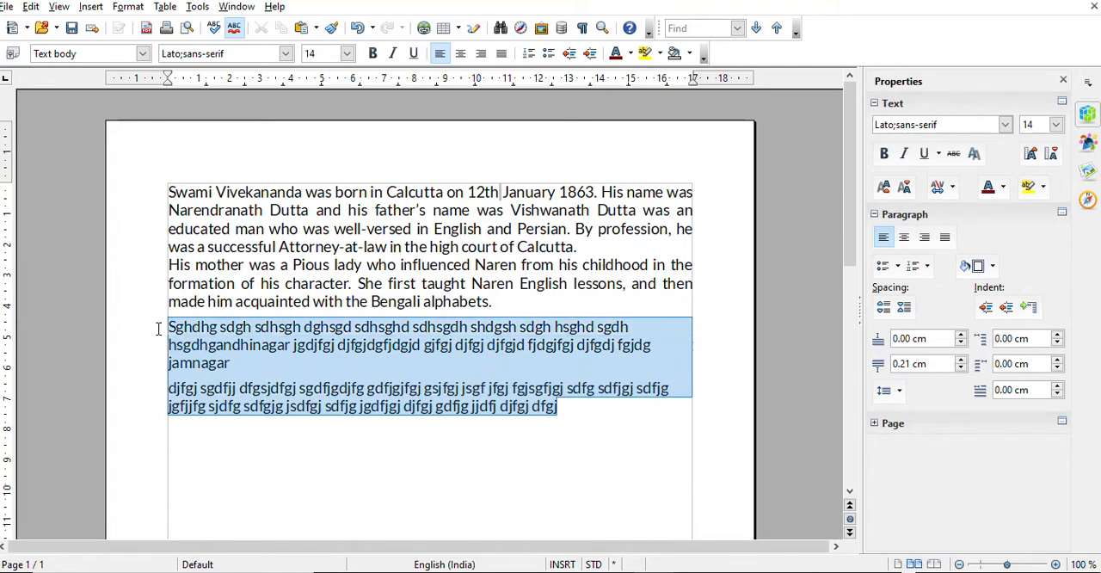
pyautogui.click(500, 53)
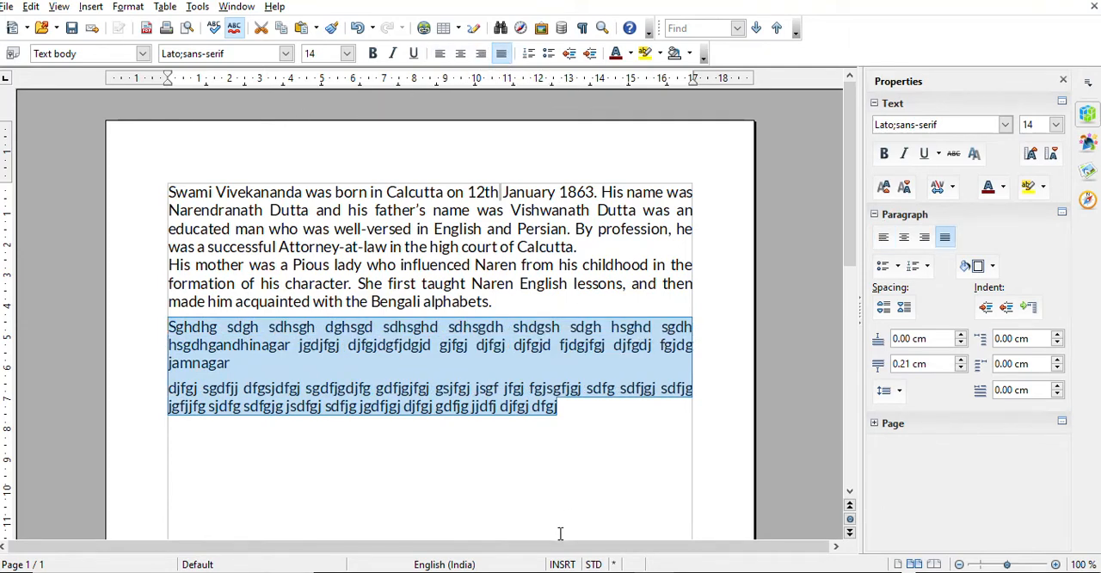
pyautogui.click(583, 410)
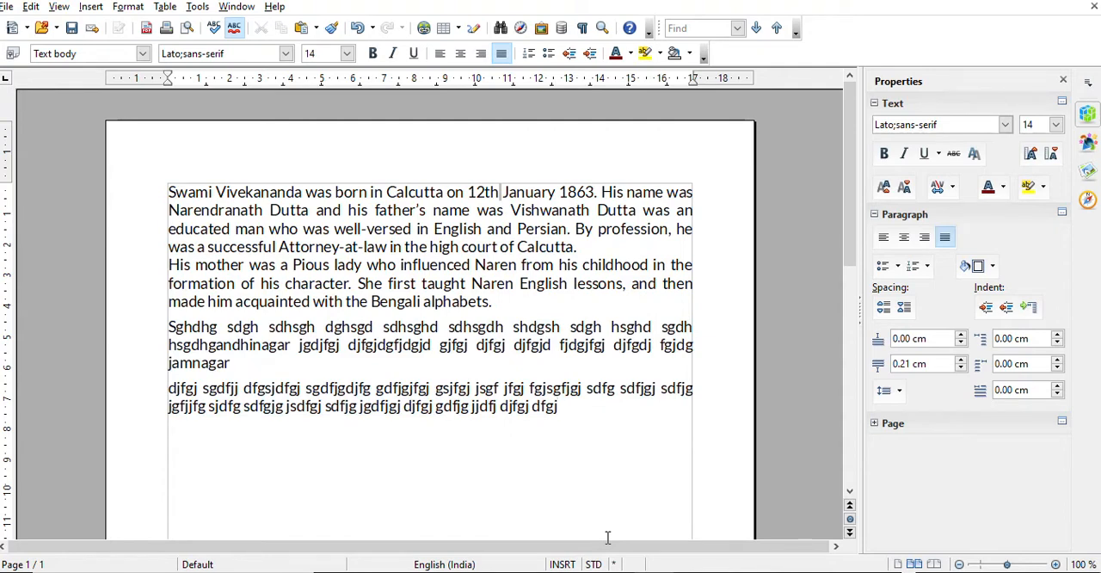
# Add a third filler paragraph below the others, starting with "djfgj dfjd" and ending with "df d"
pyautogui.press('Return')
pyautogui.write('dfjgj dfjd gfjdg dfjgj gfjdg')
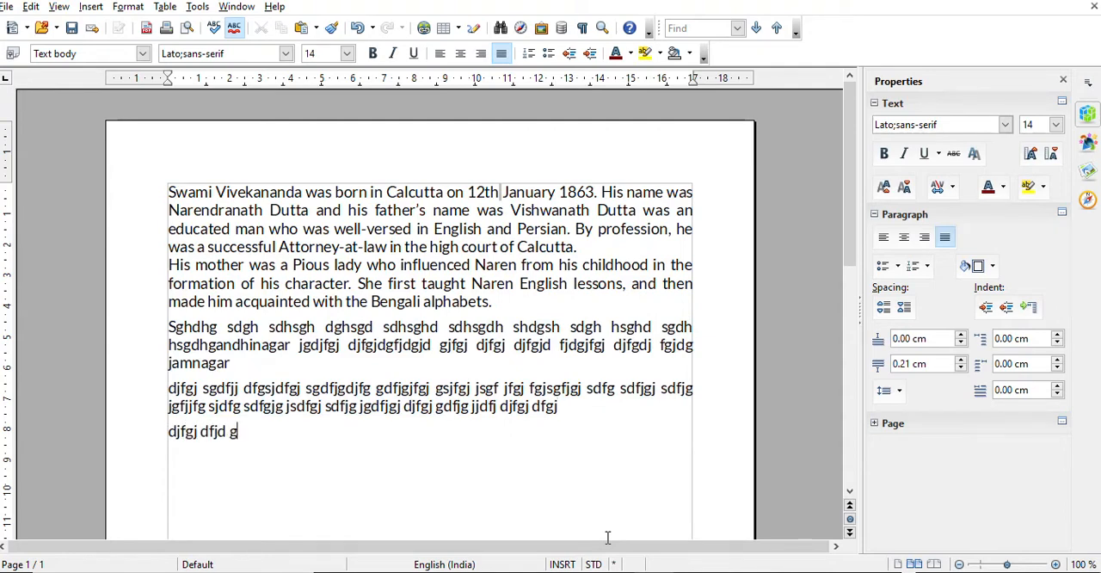
pyautogui.write('fjdgf dfgjdg dfjgj dgjfg dgf')
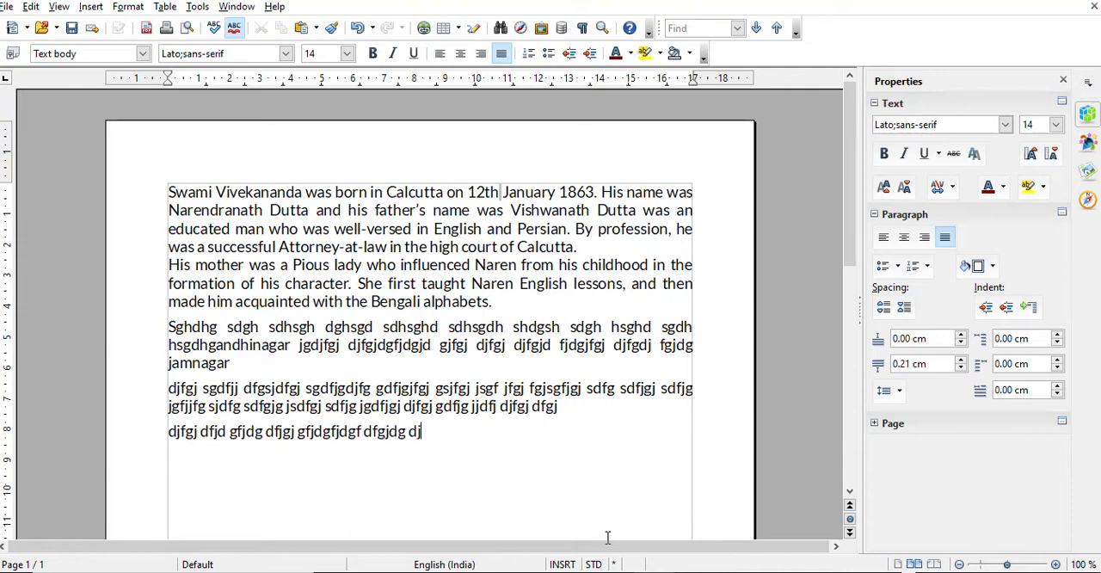
pyautogui.write('j dgjfg dgjfg jdgfjg df d')
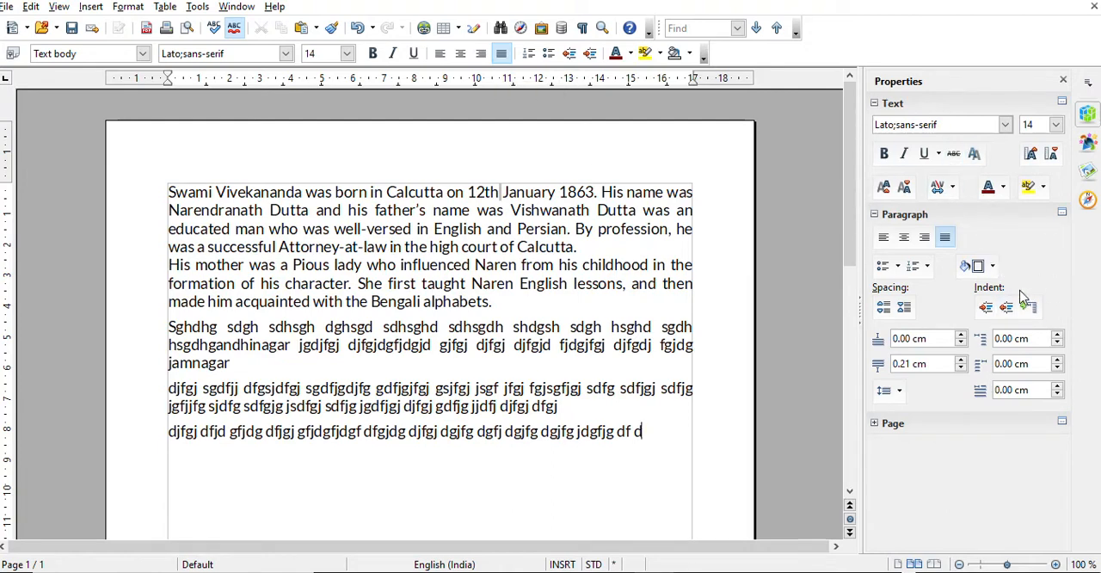
# Hide the Properties sidebar and show it again
pyautogui.click(1062, 80)
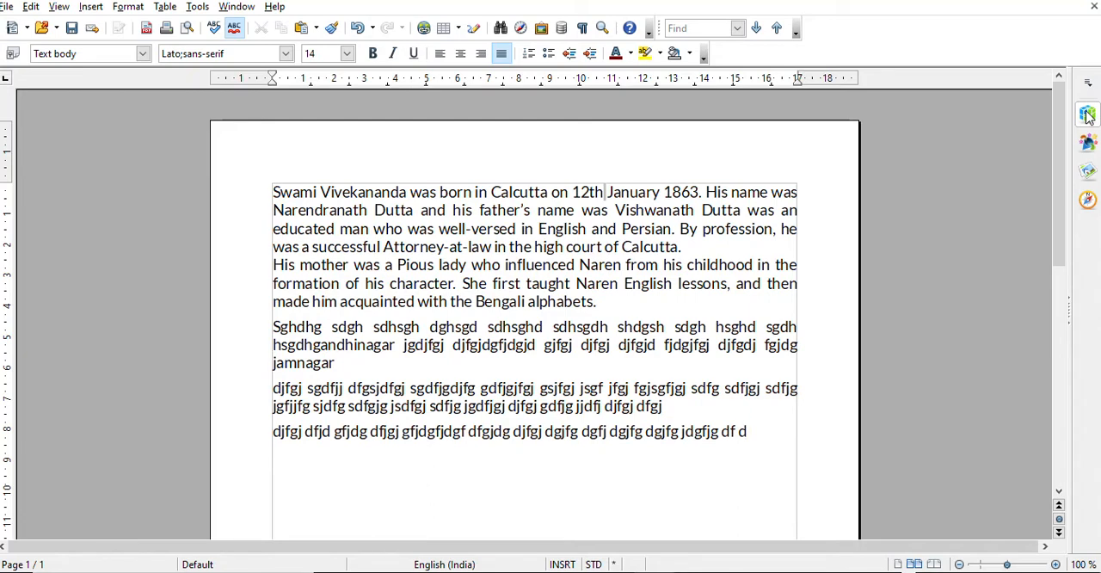
pyautogui.click(1088, 115)
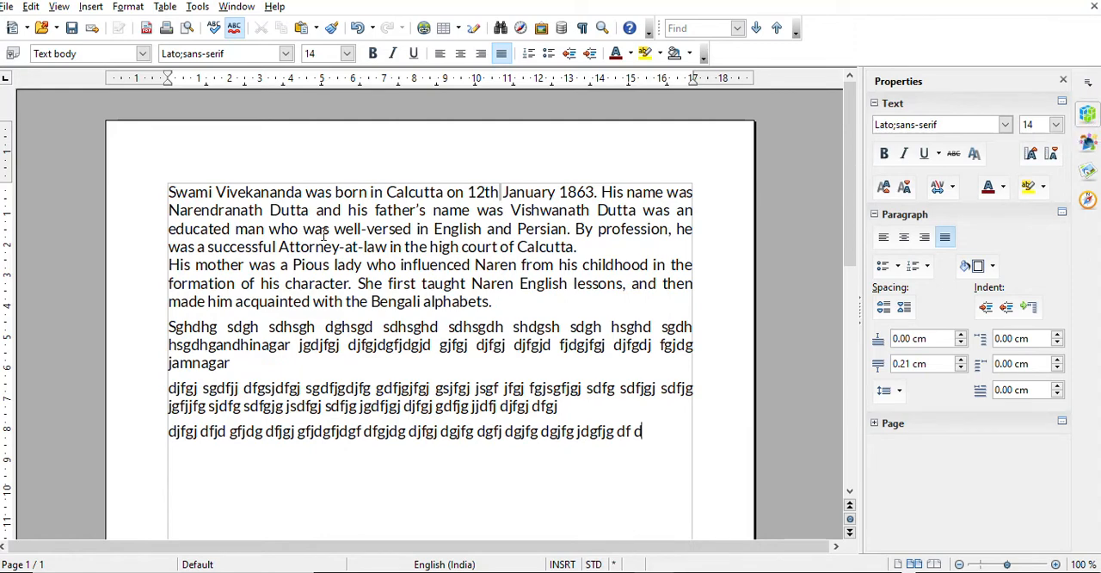
# Make "born in Calcutta" bold and "English and Persian." italic in the first essay paragraph
pyautogui.moveTo(335, 192); pyautogui.dragTo(444, 194)
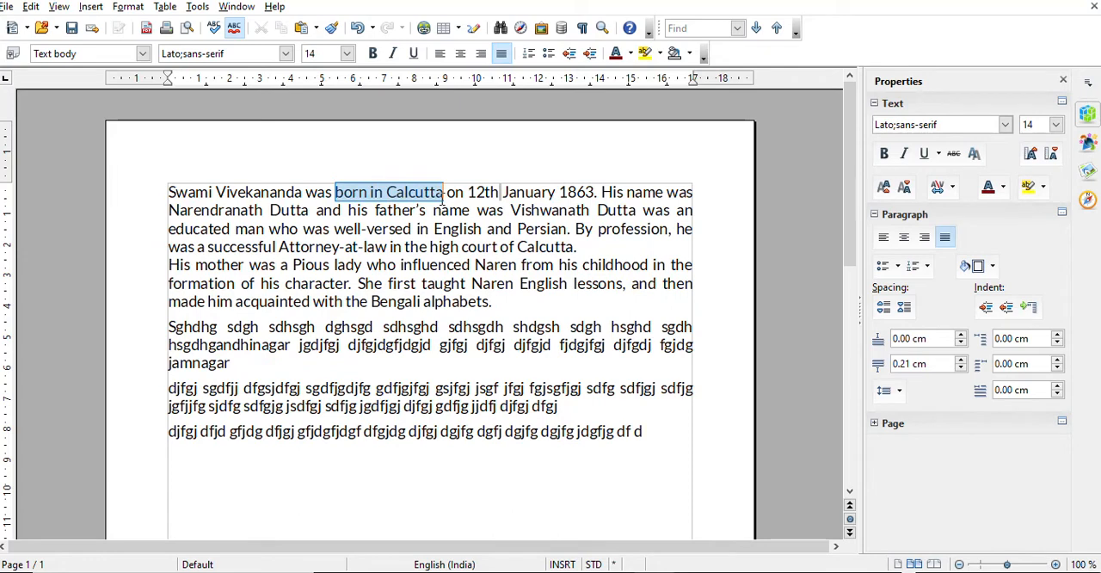
pyautogui.click(883, 156)
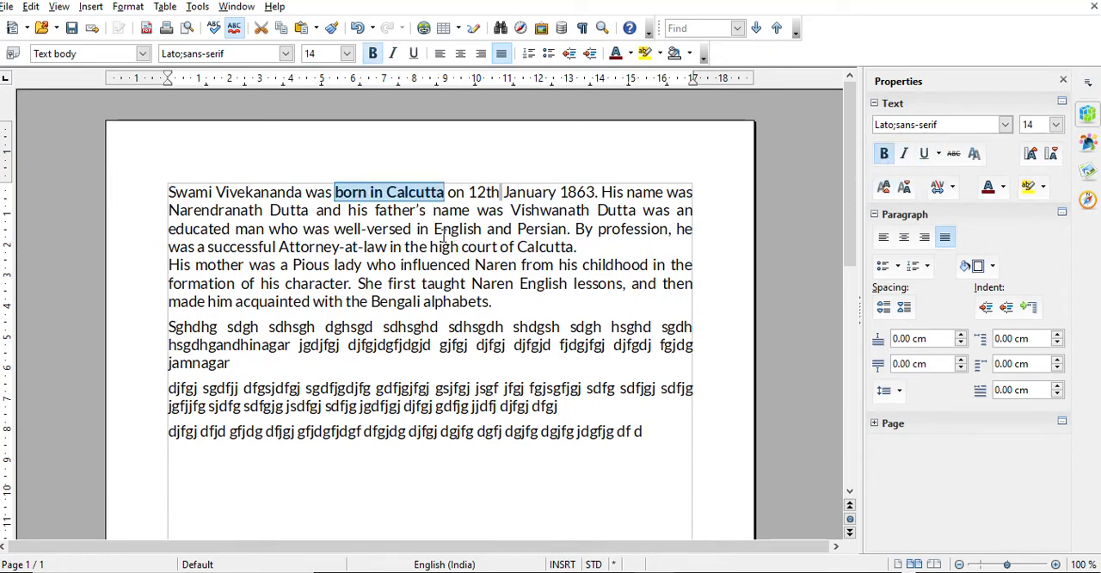
pyautogui.moveTo(435, 229); pyautogui.dragTo(570, 230)
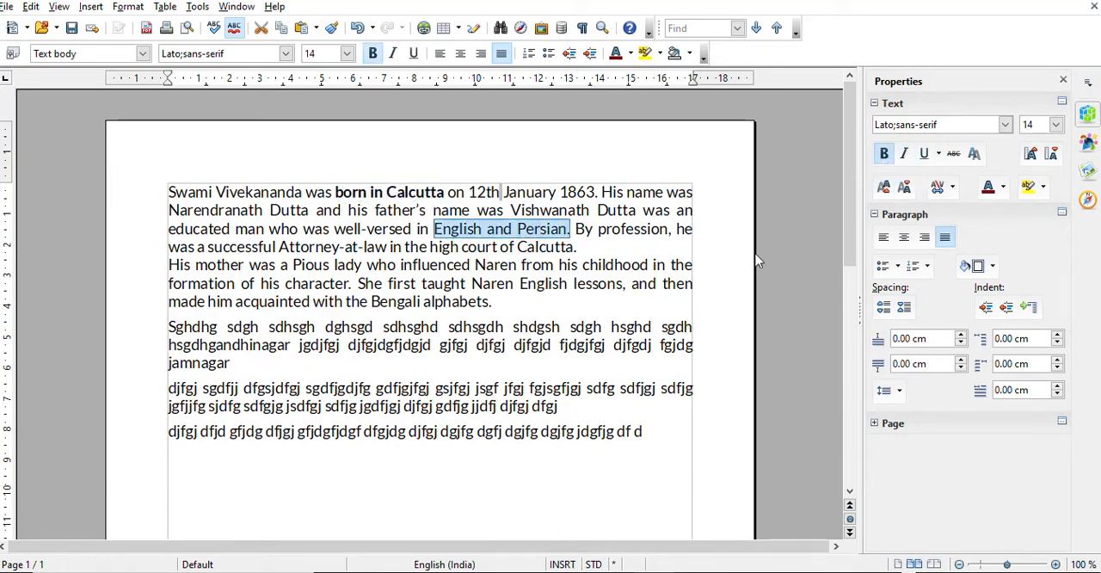
pyautogui.click(904, 155)
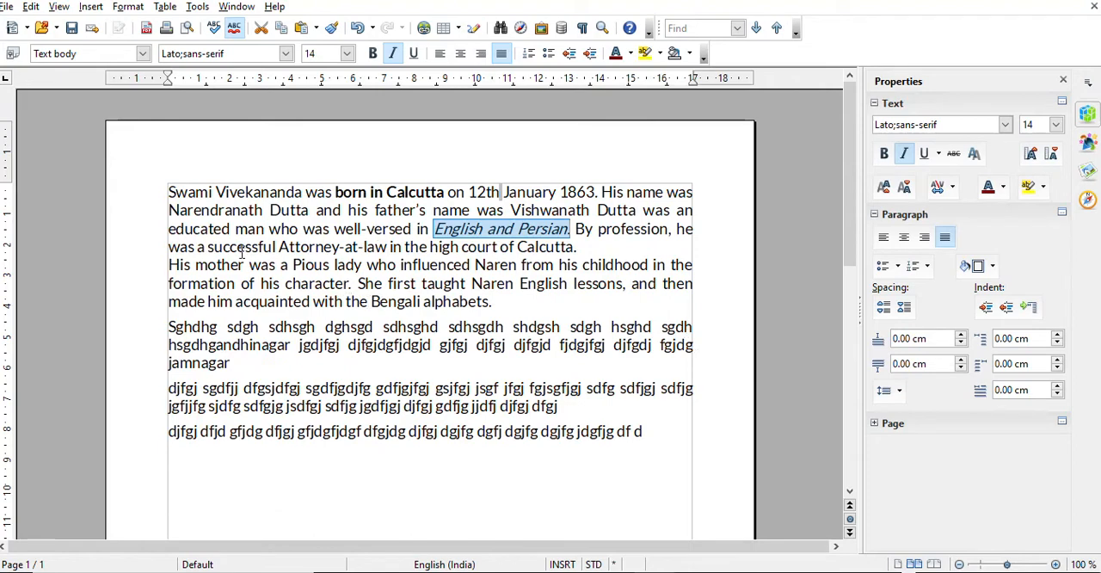
# Apply a dashed underline to "successful Attorney-at-law" in the first essay paragraph
pyautogui.moveTo(213, 247); pyautogui.dragTo(375, 249)
pyautogui.click(278, 249)
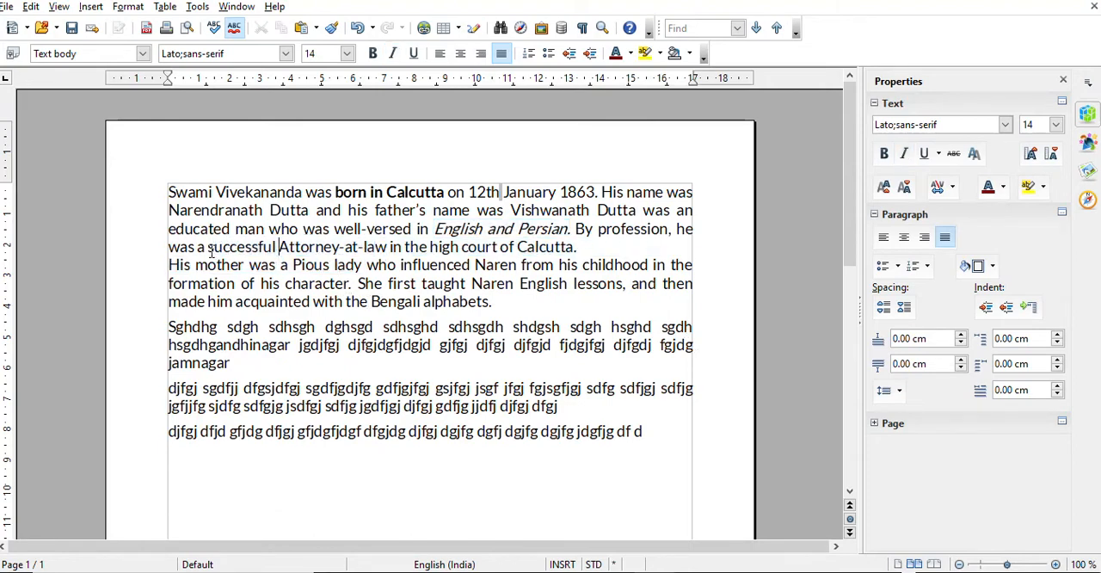
pyautogui.moveTo(208, 249); pyautogui.dragTo(391, 249)
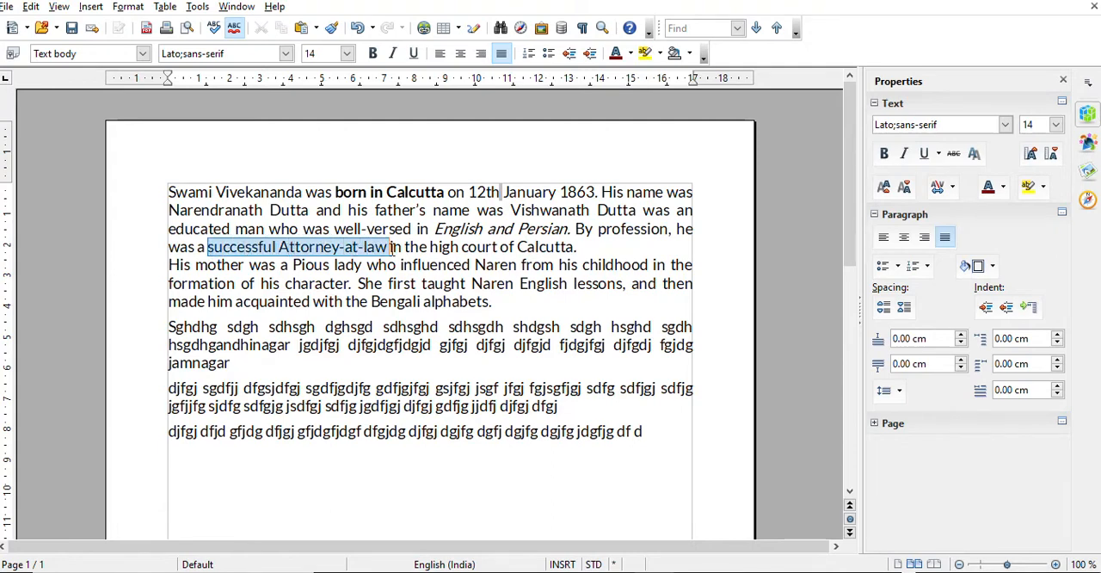
pyautogui.click(938, 153)
pyautogui.click(937, 277)
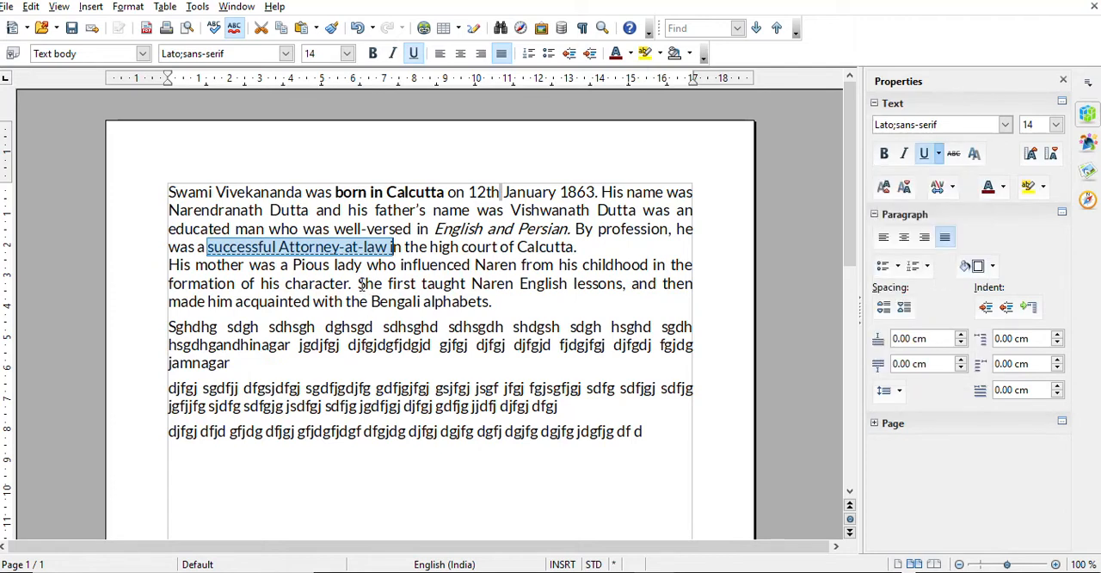
# Apply a dash-dot-dot underline to "She first taught Naren" in the second essay paragraph and deselect the text
pyautogui.moveTo(358, 284); pyautogui.dragTo(514, 283)
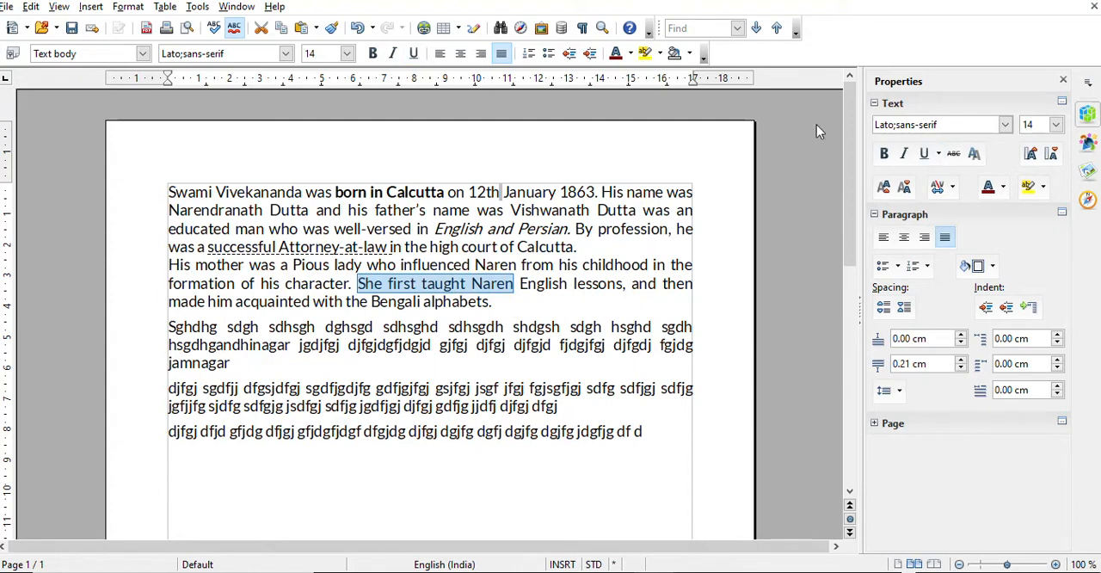
pyautogui.click(938, 153)
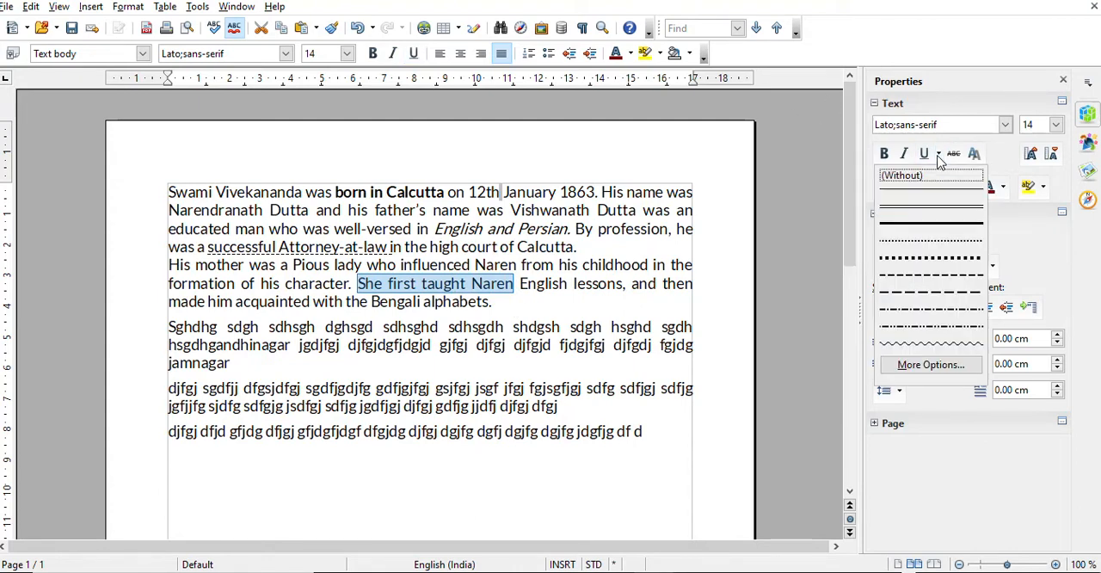
pyautogui.click(936, 334)
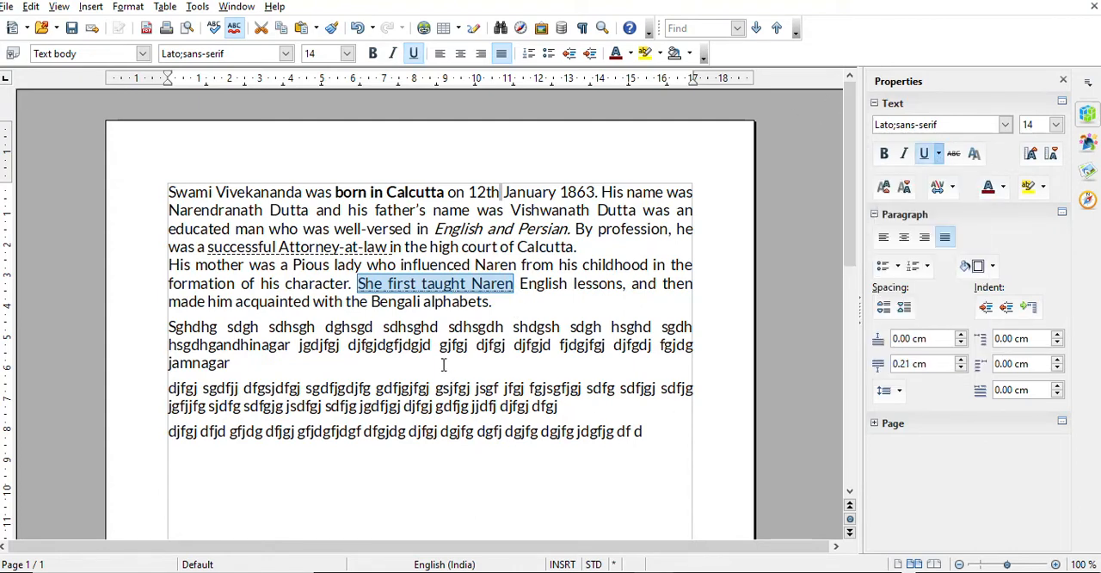
pyautogui.click(474, 354)
# Apply a wavy underline to "English lessons," in the second essay paragraph and deselect the text
pyautogui.moveTo(518, 283); pyautogui.dragTo(628, 285)
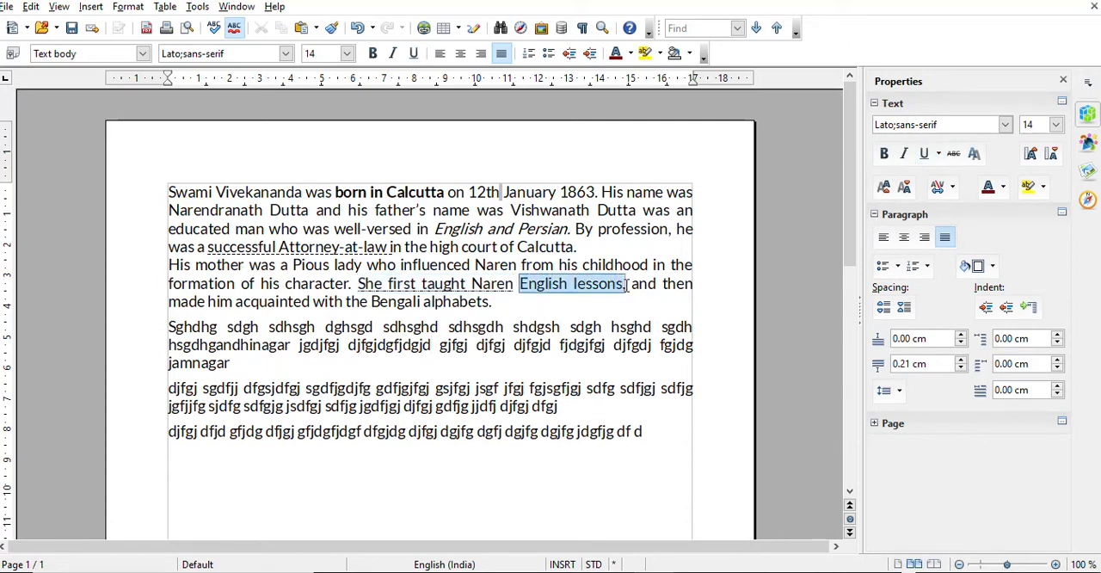
pyautogui.click(938, 153)
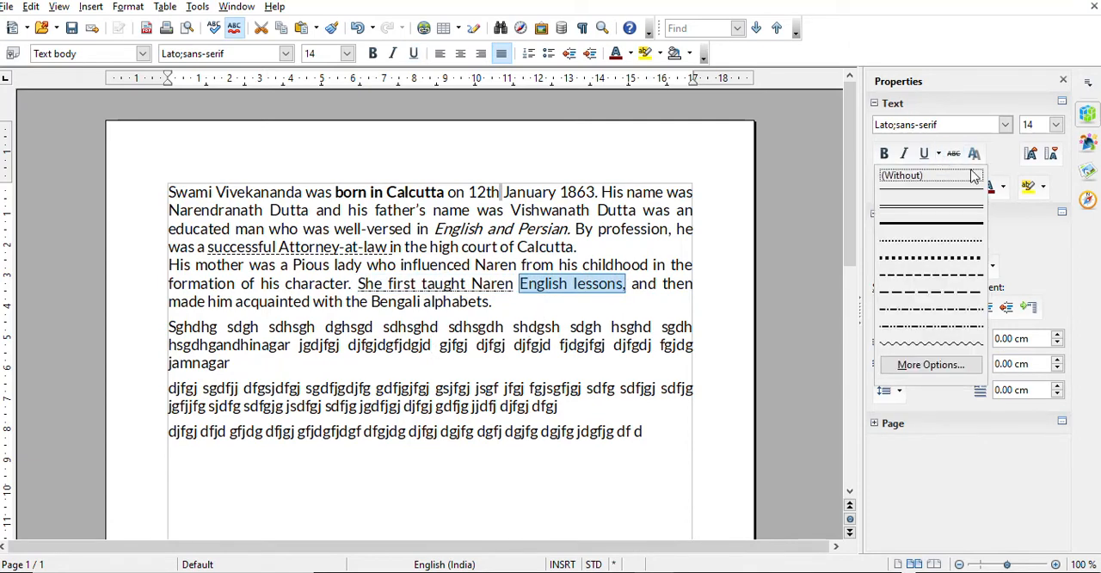
pyautogui.click(934, 345)
pyautogui.click(613, 330)
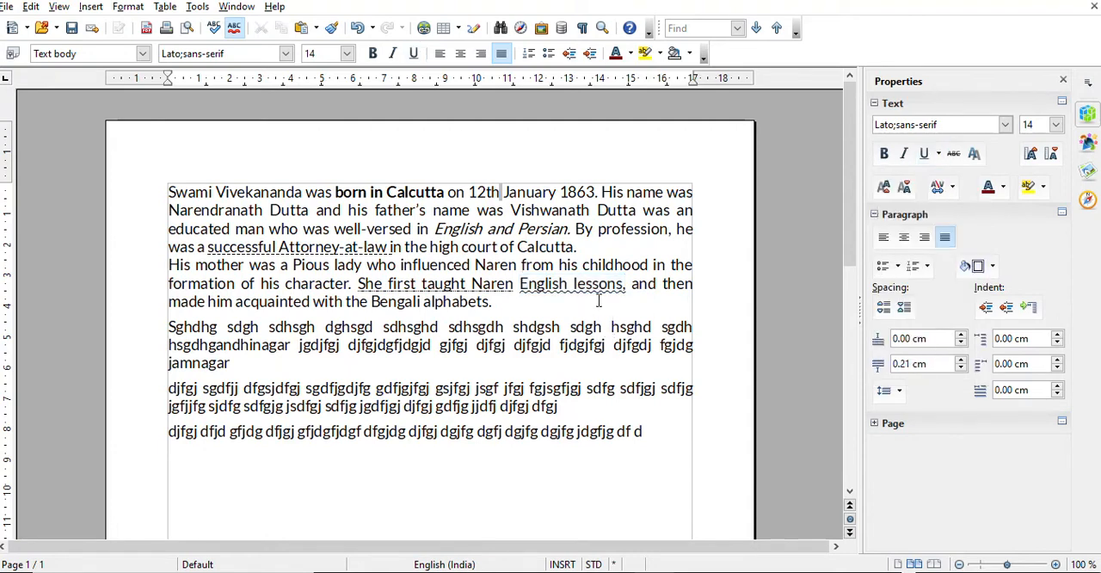
# Set the document's variable zoom factor to 200 %, and reduce the zoom to 160 %
pyautogui.click(602, 27)
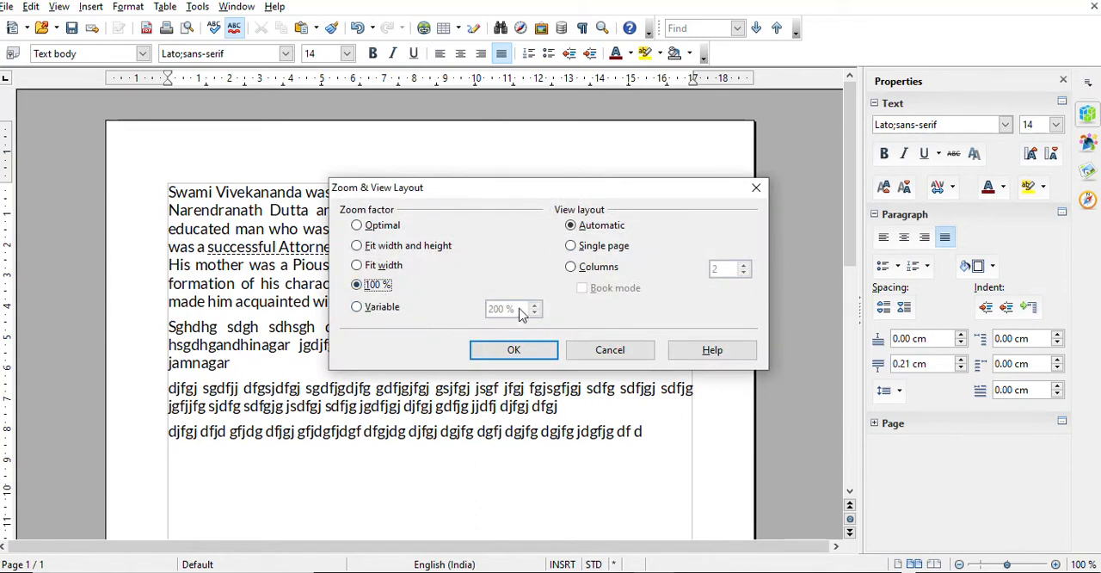
pyautogui.click(361, 308)
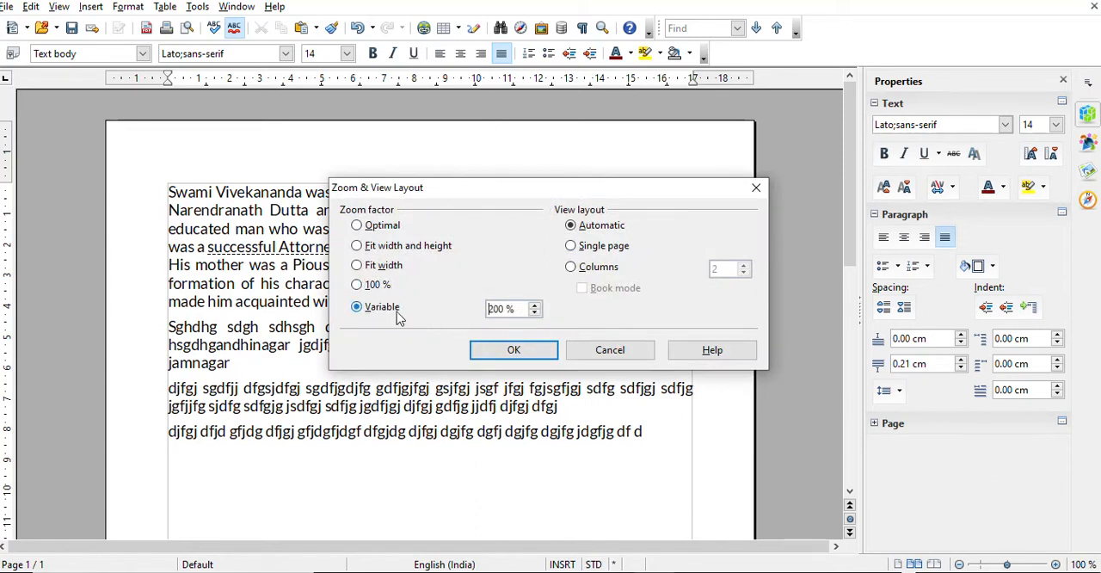
pyautogui.click(518, 348)
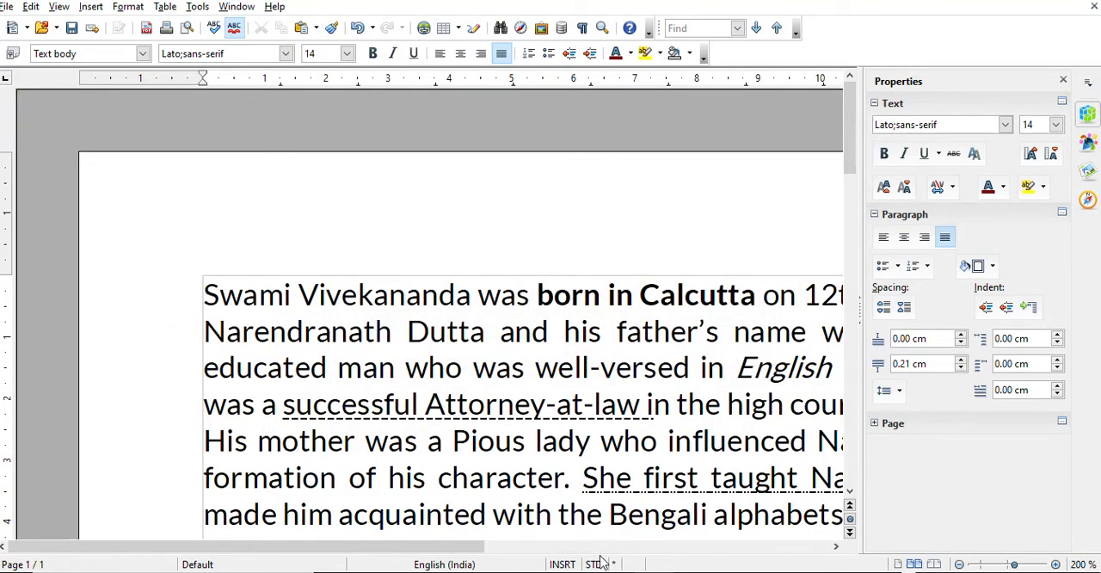
pyautogui.moveTo(462, 551); pyautogui.dragTo(585, 550)
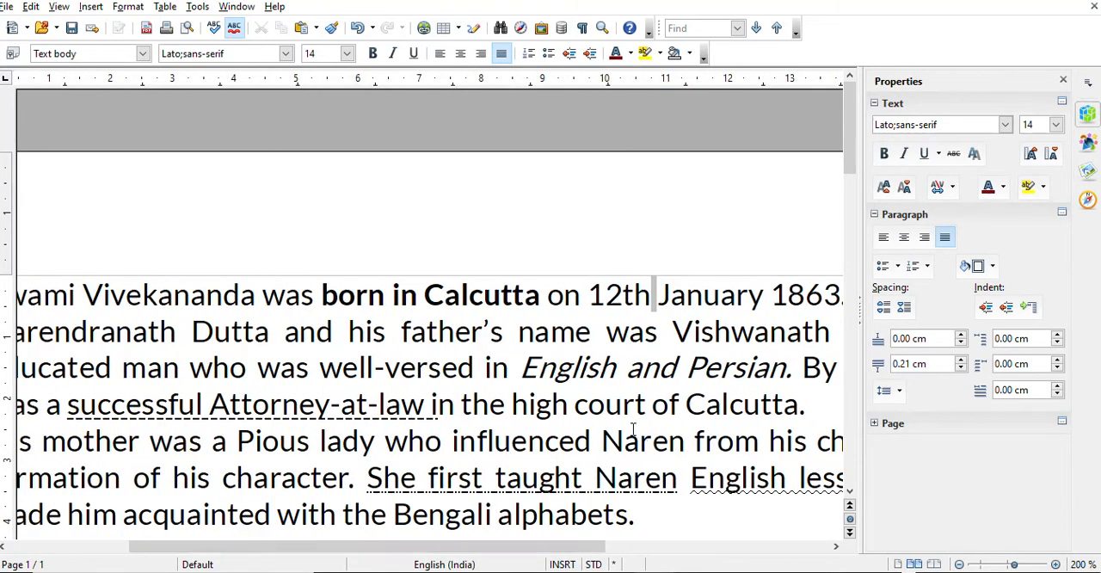
pyautogui.keyDown('ctrl'); pyautogui.scroll(-3, 590, 411); pyautogui.keyUp('ctrl')
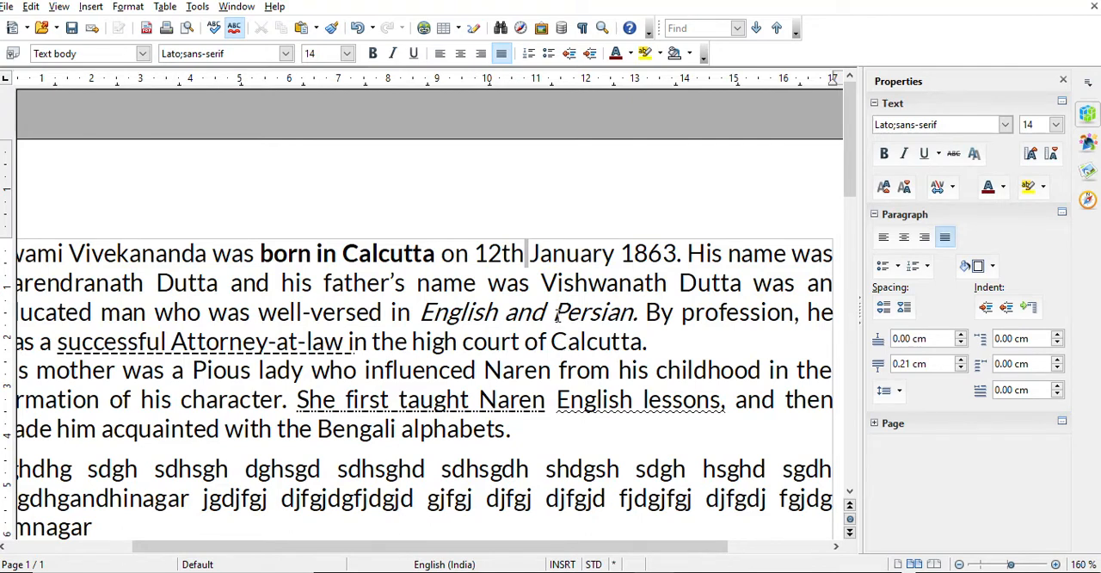
# Strike through the word "name" in "his father's name" in the first essay paragraph
pyautogui.moveTo(552, 312); pyautogui.dragTo(590, 312)
pyautogui.click(442, 342)
pyautogui.moveTo(465, 284); pyautogui.dragTo(477, 283)
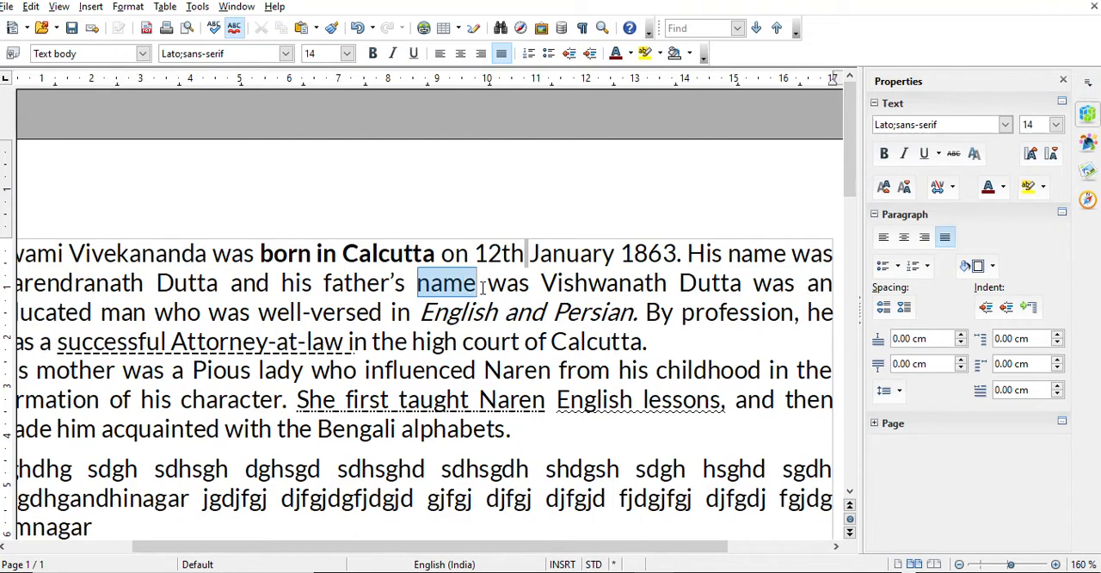
pyautogui.click(953, 153)
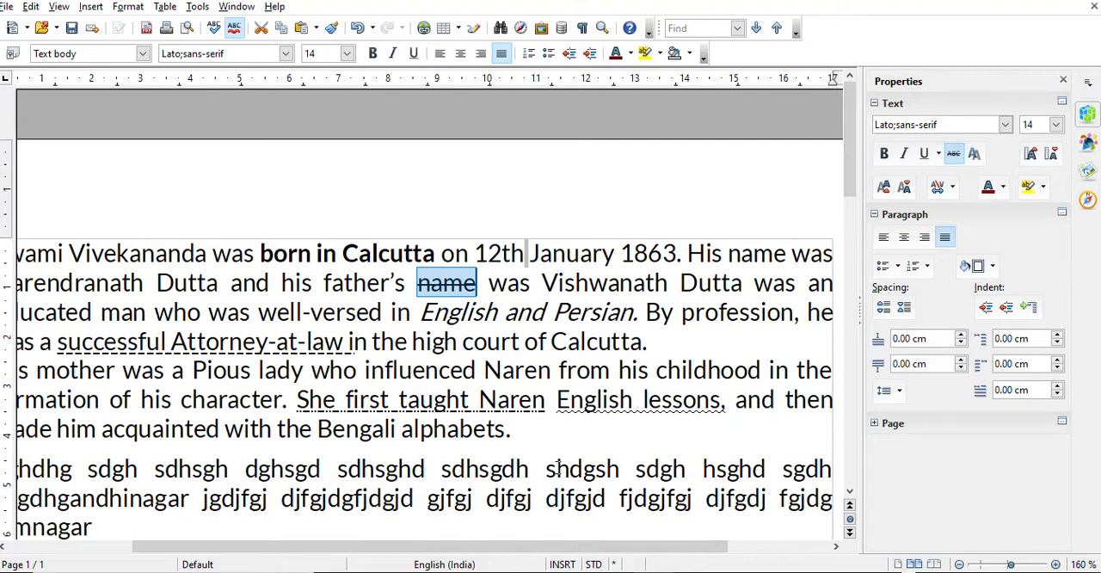
# Add the text "Pass / fail" at the end of the second essay paragraph, after "Bengali alphabets."
pyautogui.click(521, 432)
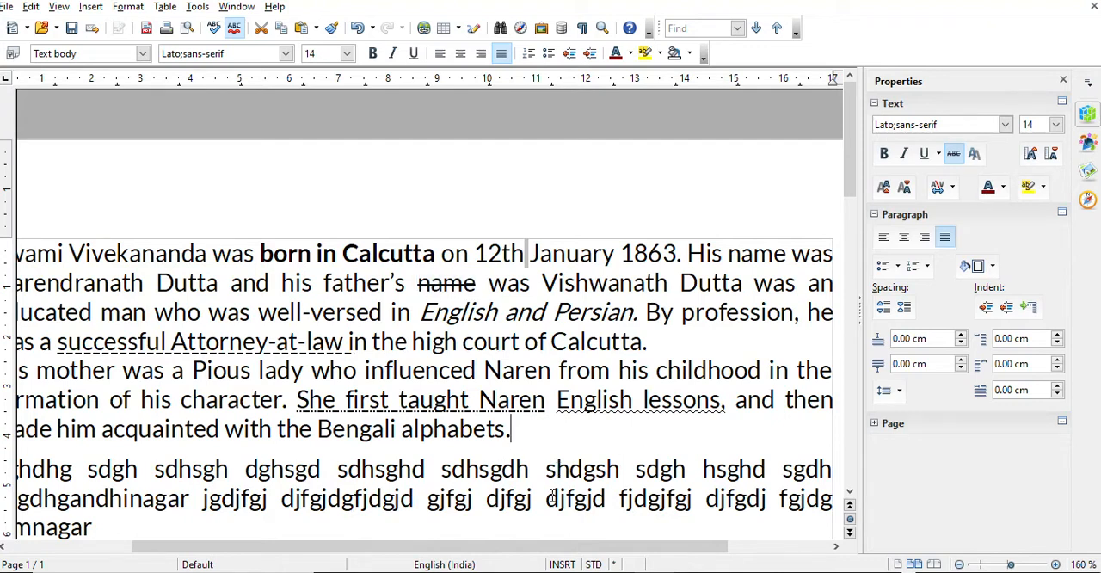
pyautogui.write('alphabets.')
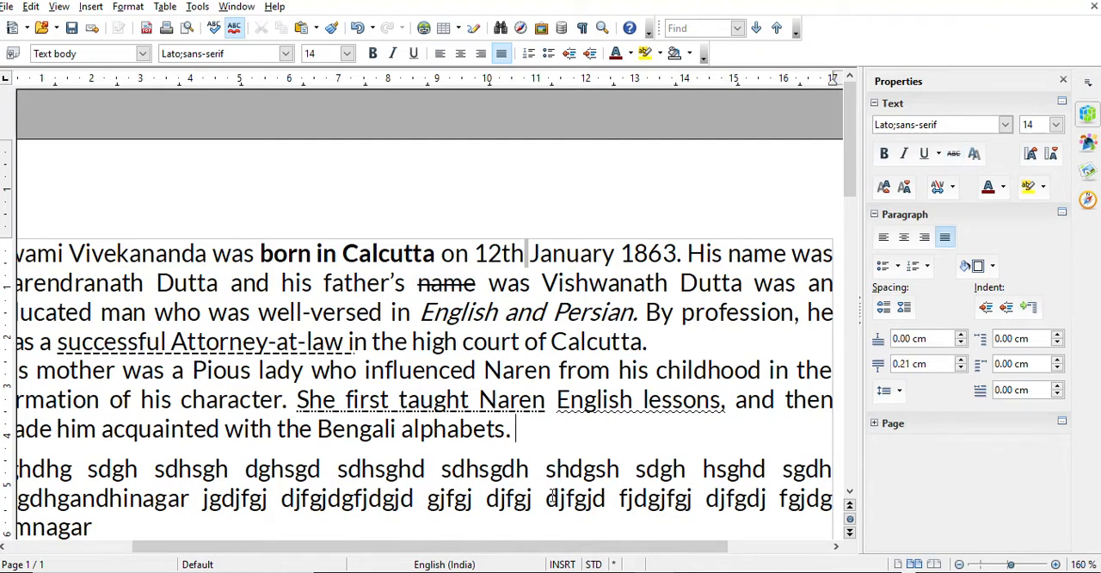
pyautogui.write(' Pass / fail')
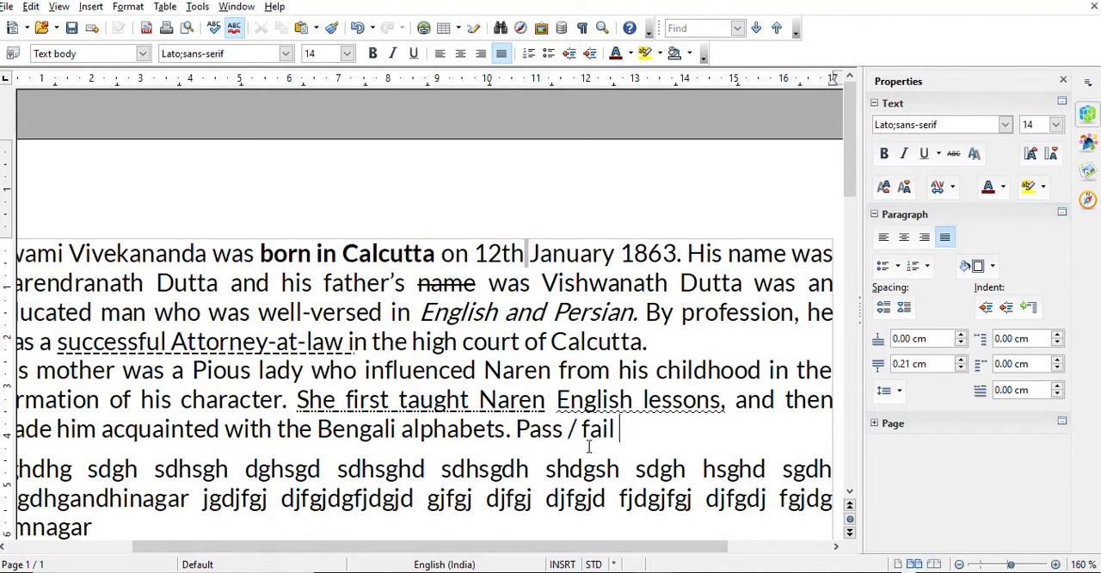
# Strike through the word "fail" in "Pass / fail" and deselect the text
pyautogui.moveTo(581, 430); pyautogui.dragTo(615, 430)
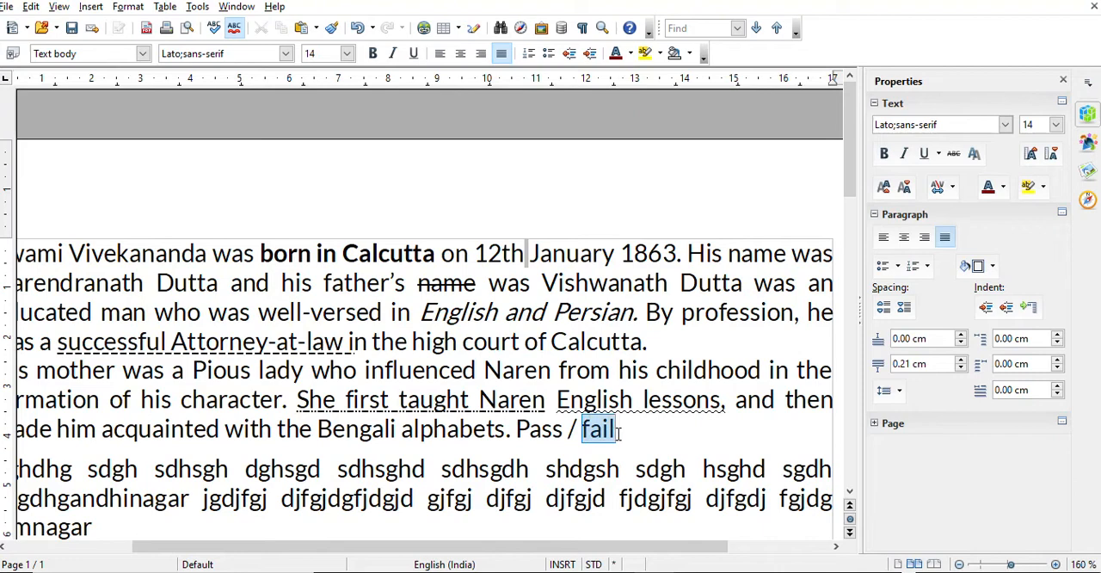
pyautogui.click(953, 153)
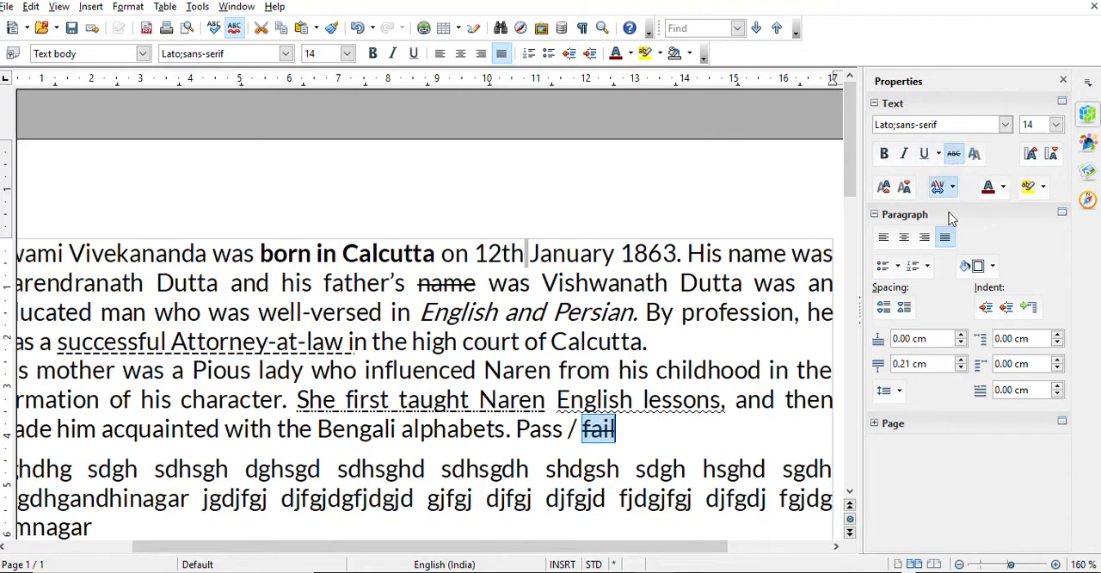
pyautogui.click(681, 440)
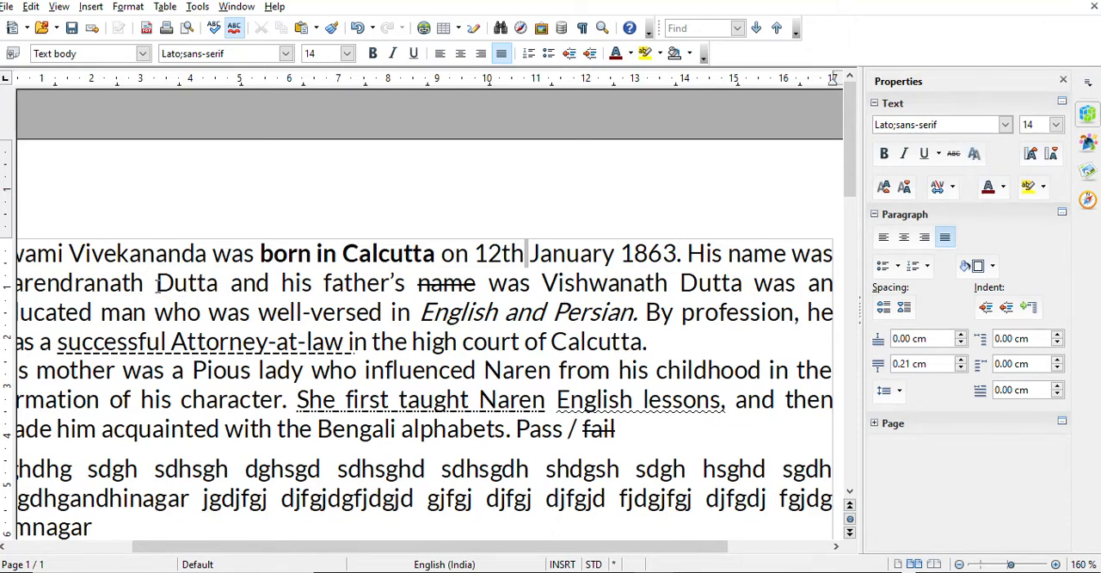
# Apply the shadow effect to "Dutta and" in the first essay paragraph and deselect the text
pyautogui.moveTo(156, 284); pyautogui.dragTo(271, 284)
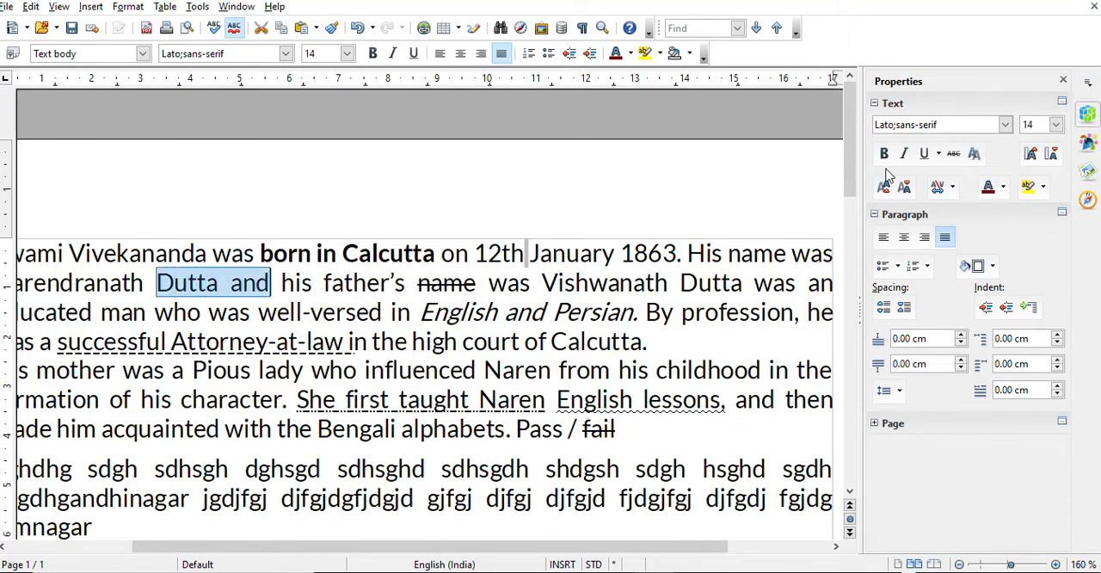
pyautogui.click(973, 153)
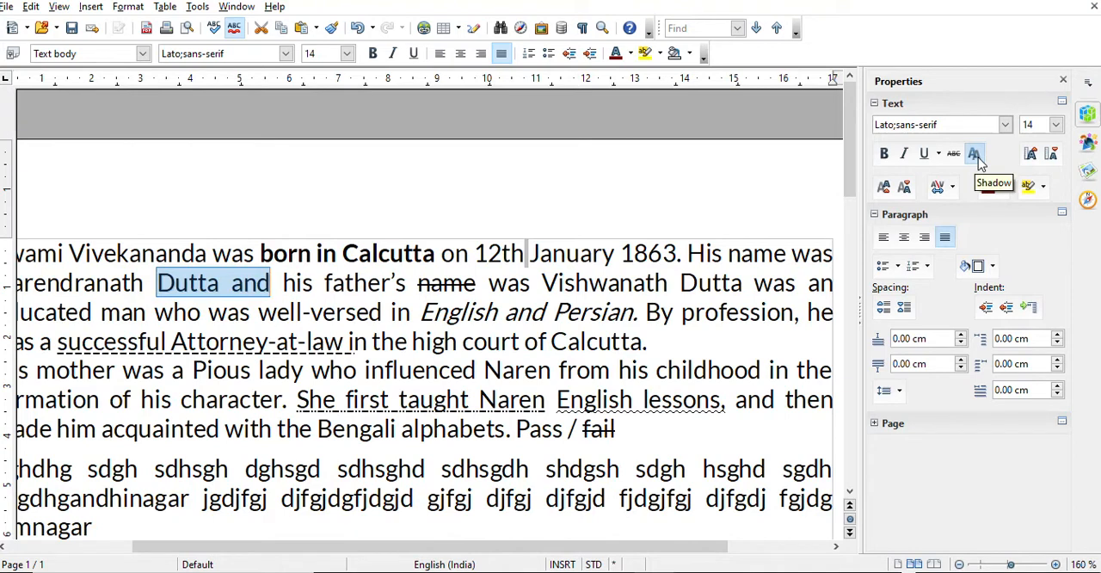
pyautogui.click(225, 342)
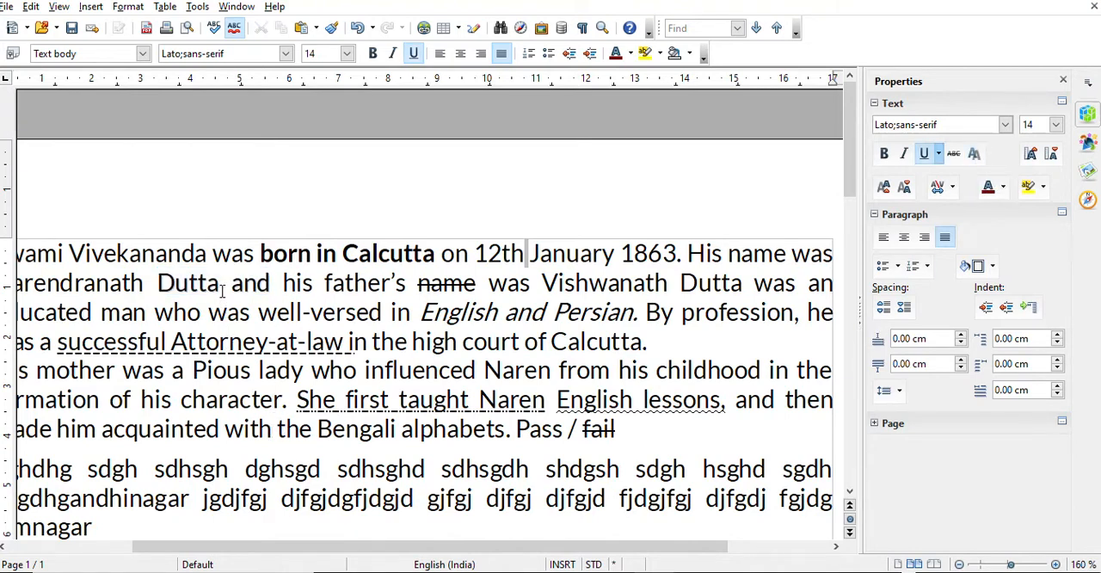
# Zoom in to 340 % and examine the shadow effect on "Dutta and" in the first essay paragraph
pyautogui.scroll(3, 222, 291)
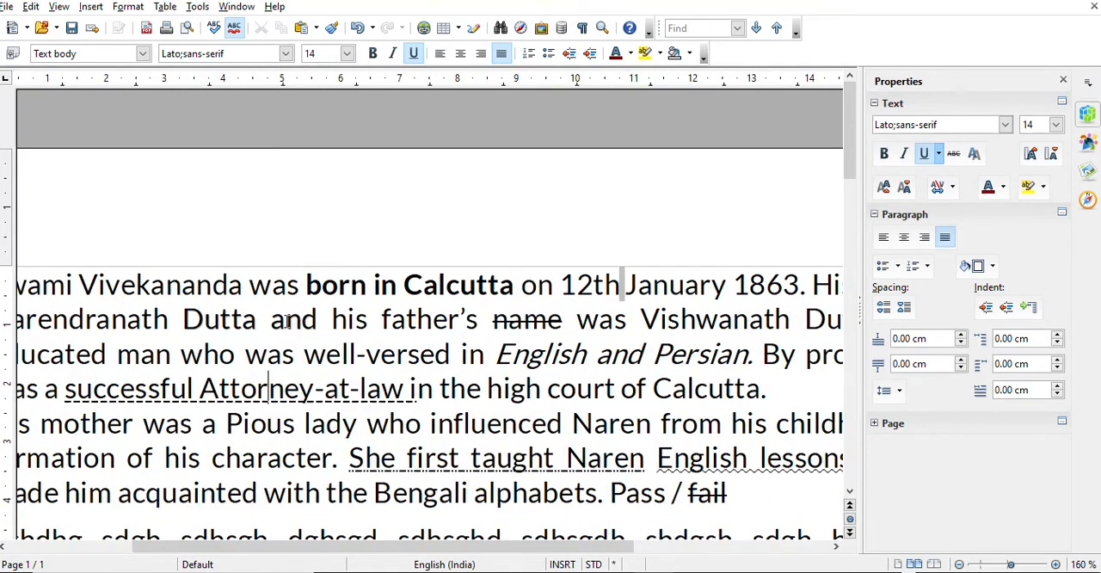
pyautogui.scroll(2, 287, 321)
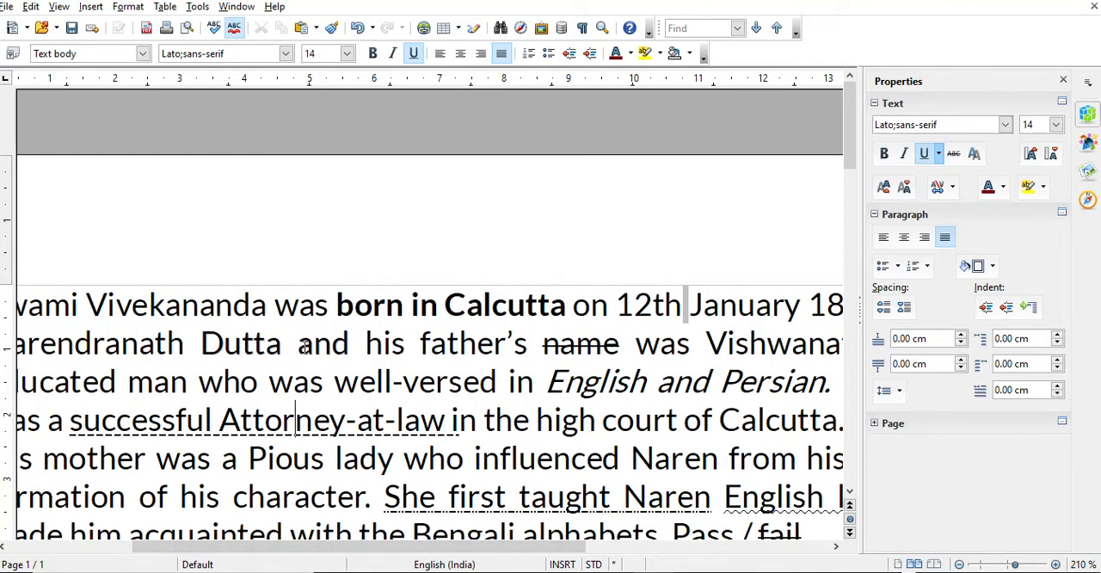
pyautogui.scroll(2, 303, 344)
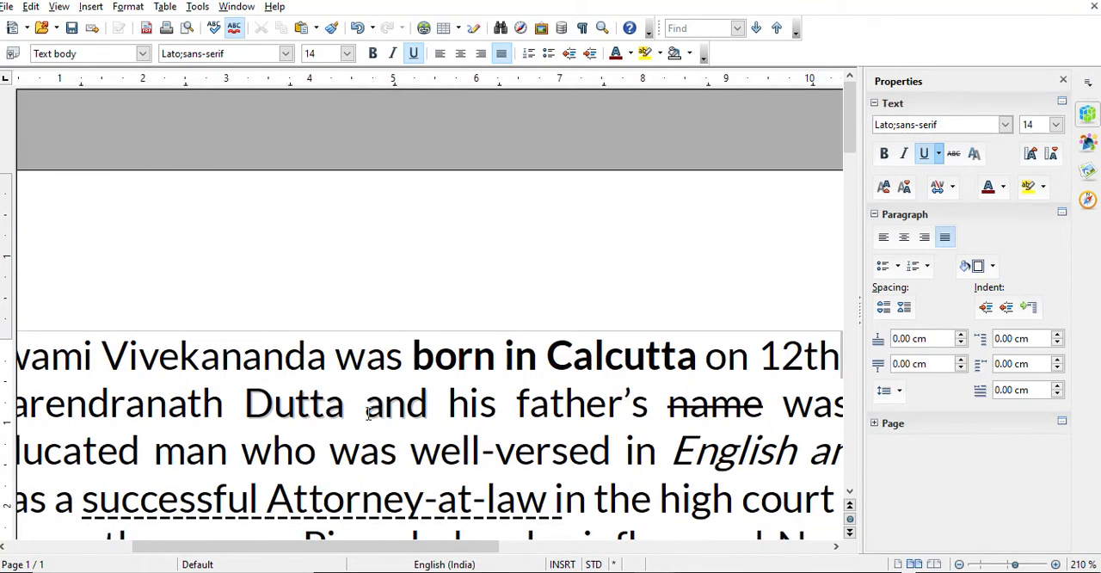
pyautogui.scroll(2, 366, 413)
pyautogui.scroll(3, 394, 456)
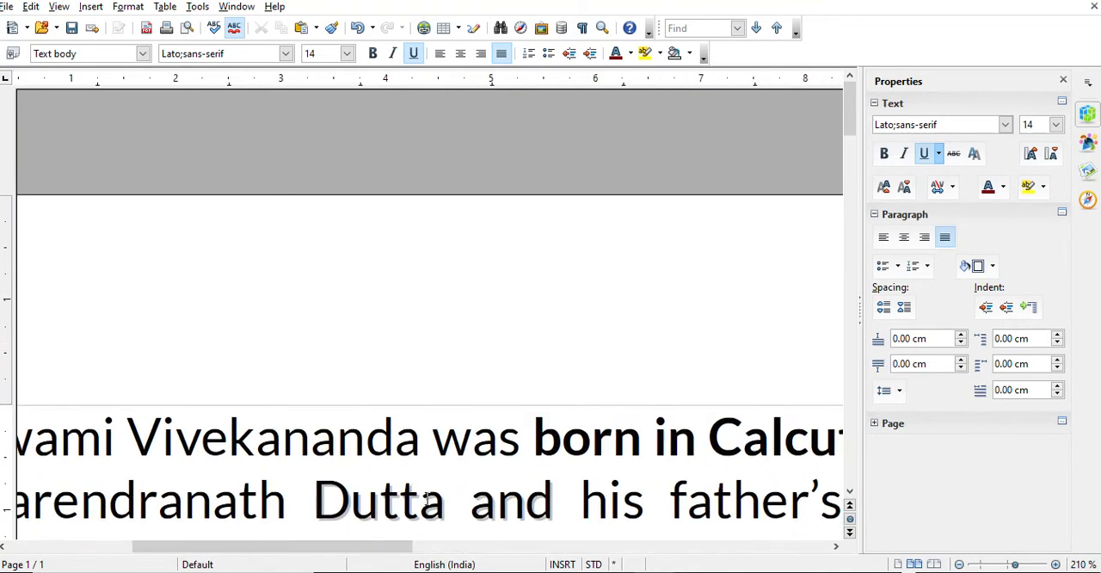
pyautogui.scroll(-3, 499, 509)
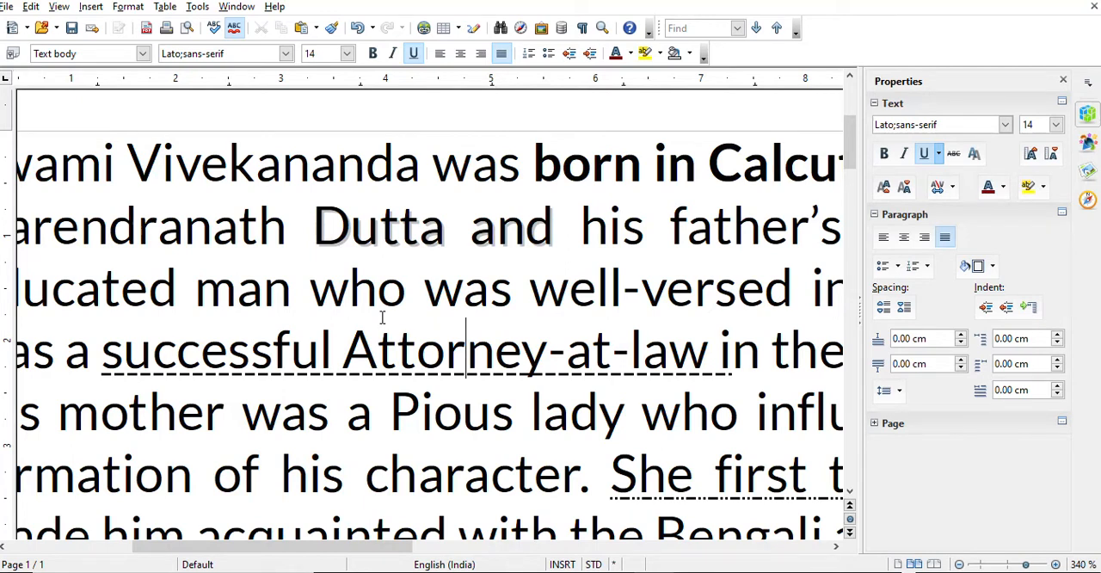
# Return to the start of the document and set the zoom factor to 100 %
pyautogui.hotkey('ctrl', 'Home')
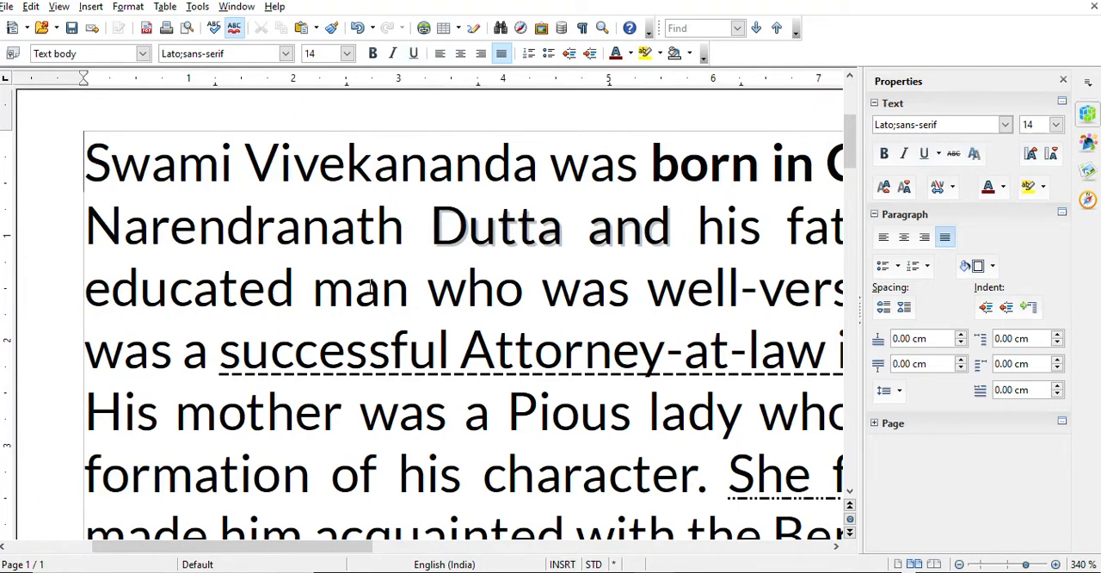
pyautogui.click(603, 28)
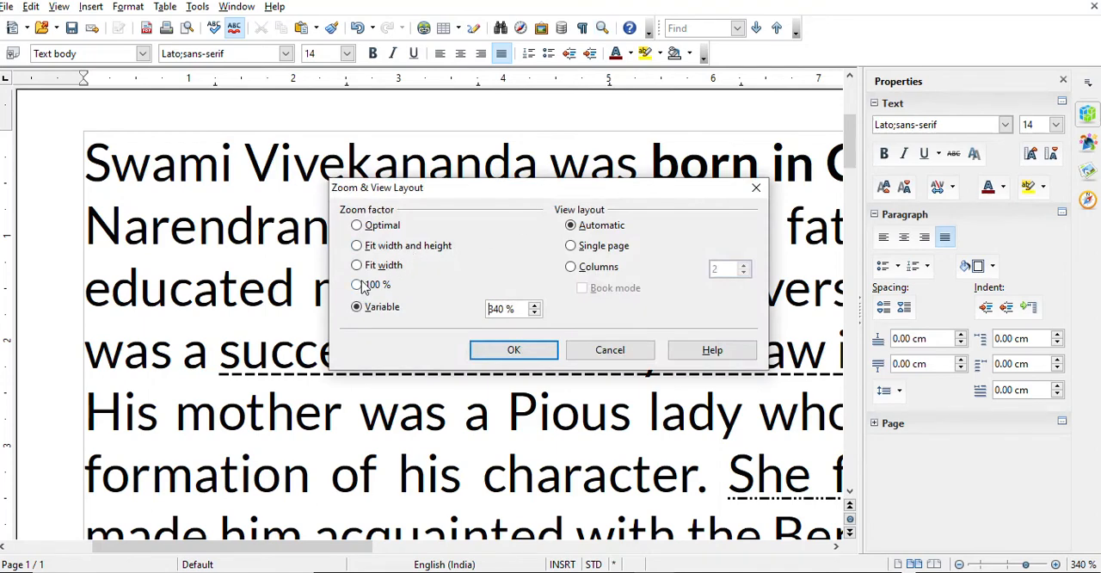
pyautogui.click(368, 285)
pyautogui.click(484, 350)
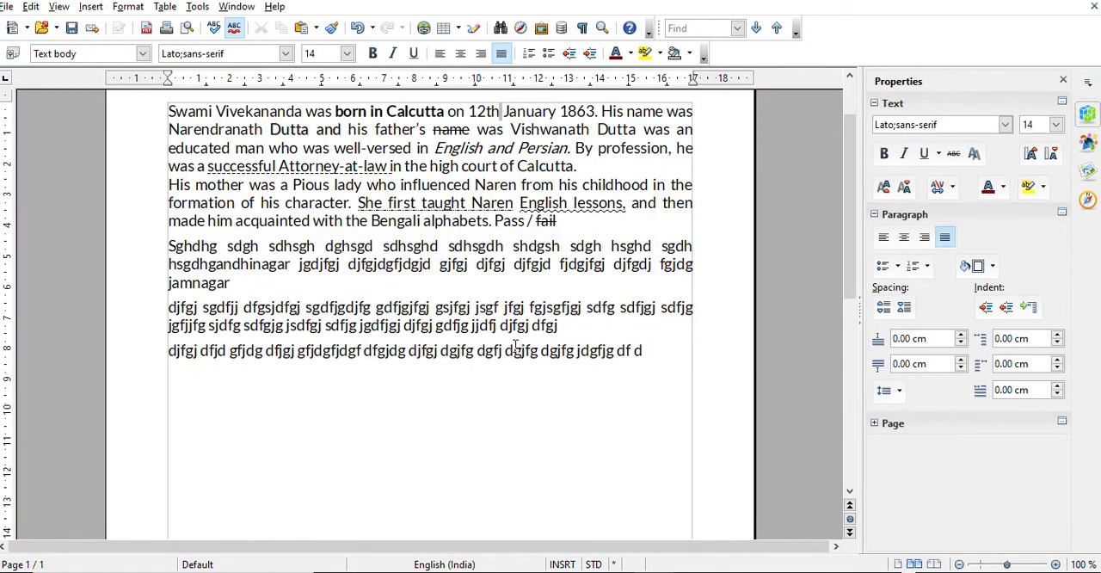
pyautogui.scroll(2, 516, 347)
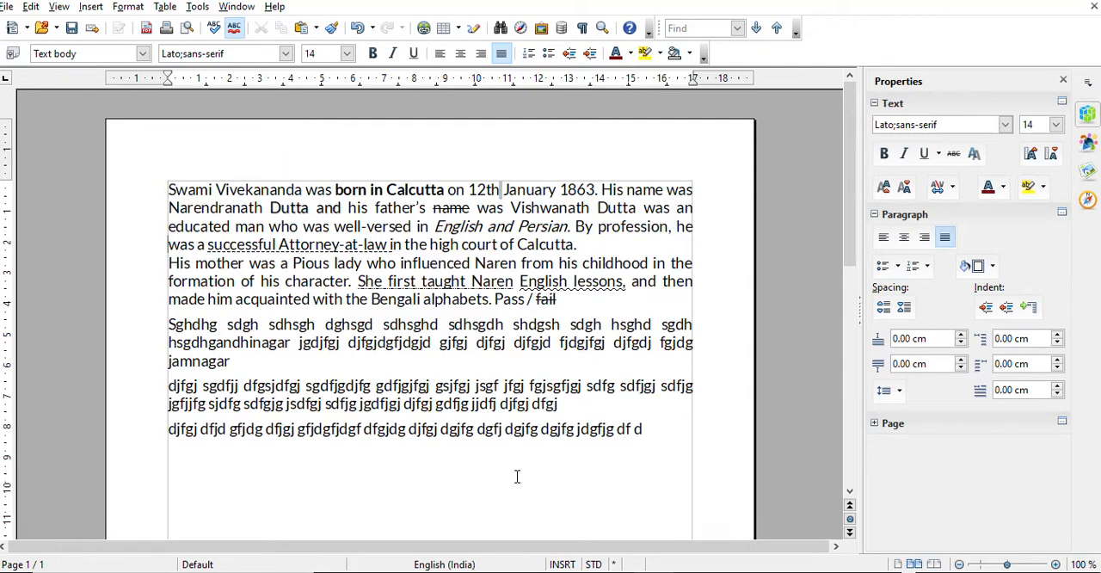
# Insert an empty line above the first essay paragraph and centre-align it
pyautogui.press('Down')
pyautogui.press('Down')
pyautogui.press('Down')
pyautogui.press('Down')
pyautogui.press('Up')
pyautogui.press('Return')
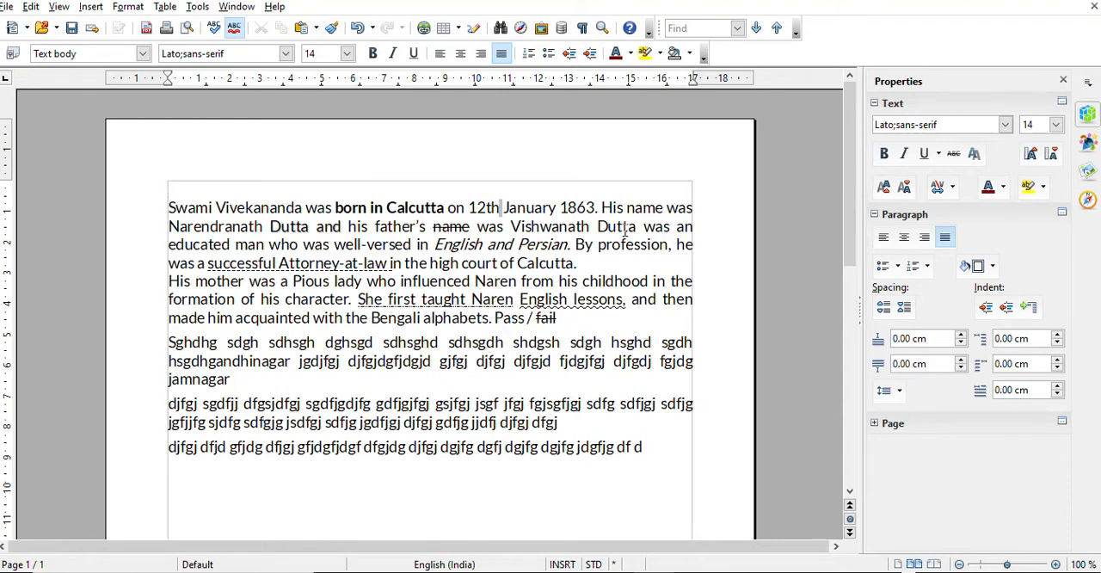
pyautogui.click(460, 55)
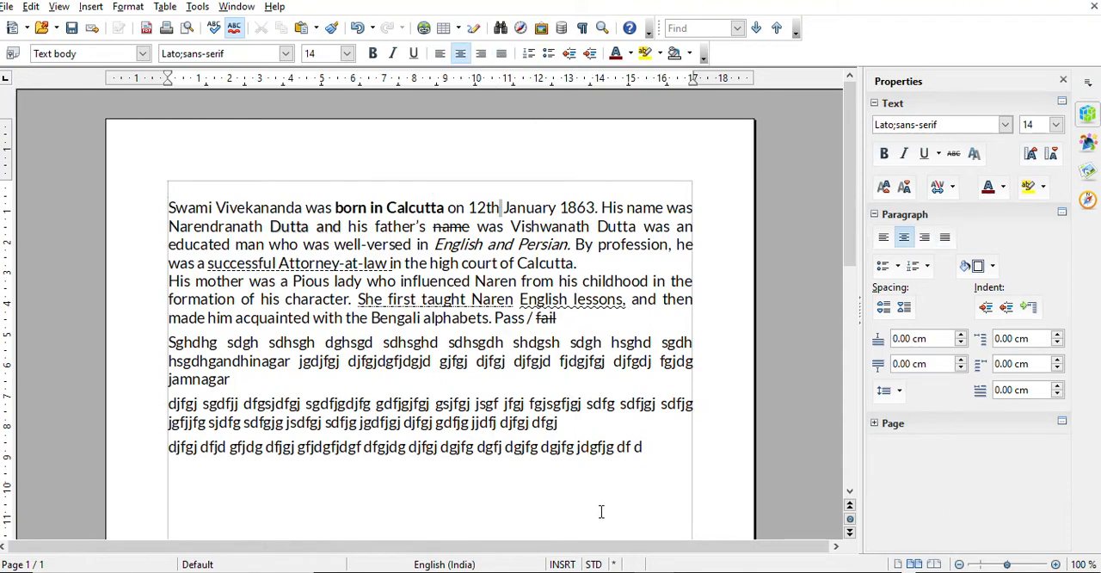
# Enter the title "SWAMI VIVEKANAND" on the centred line above the essay, removing any extra characters after it
pyautogui.write('SWAMI VI')
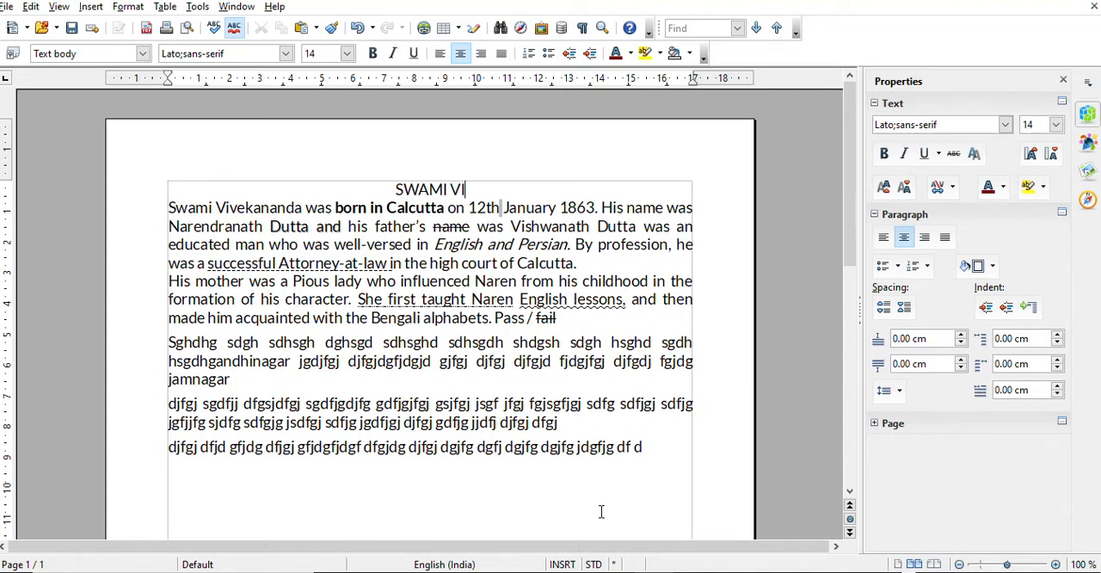
pyautogui.write('VE')
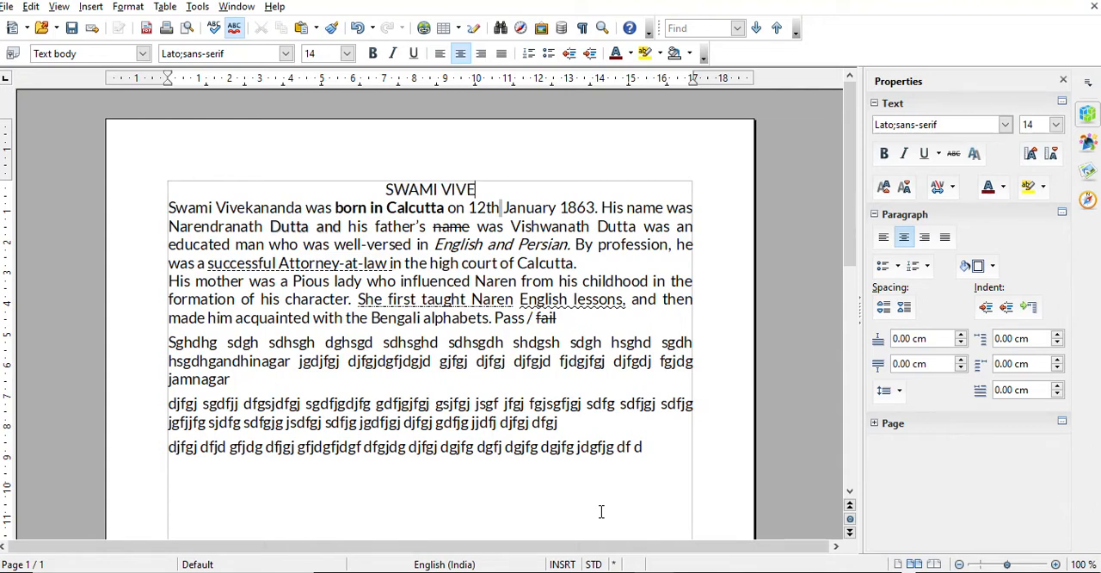
pyautogui.write('KANAND')
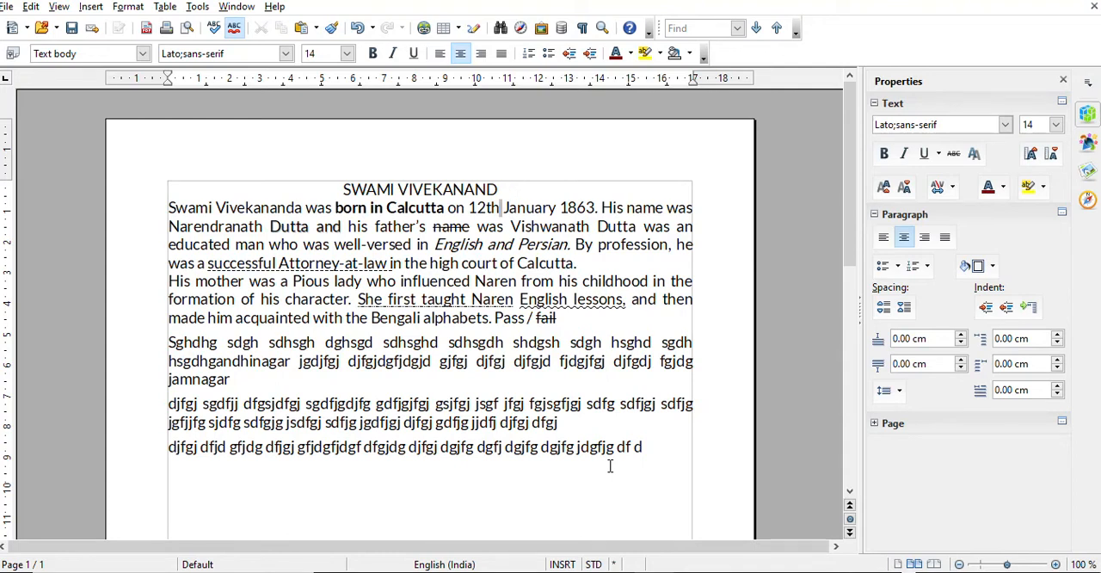
pyautogui.press('BackSpace')
pyautogui.press('BackSpace')
pyautogui.press('BackSpace')
pyautogui.press('BackSpace')
pyautogui.press('BackSpace')
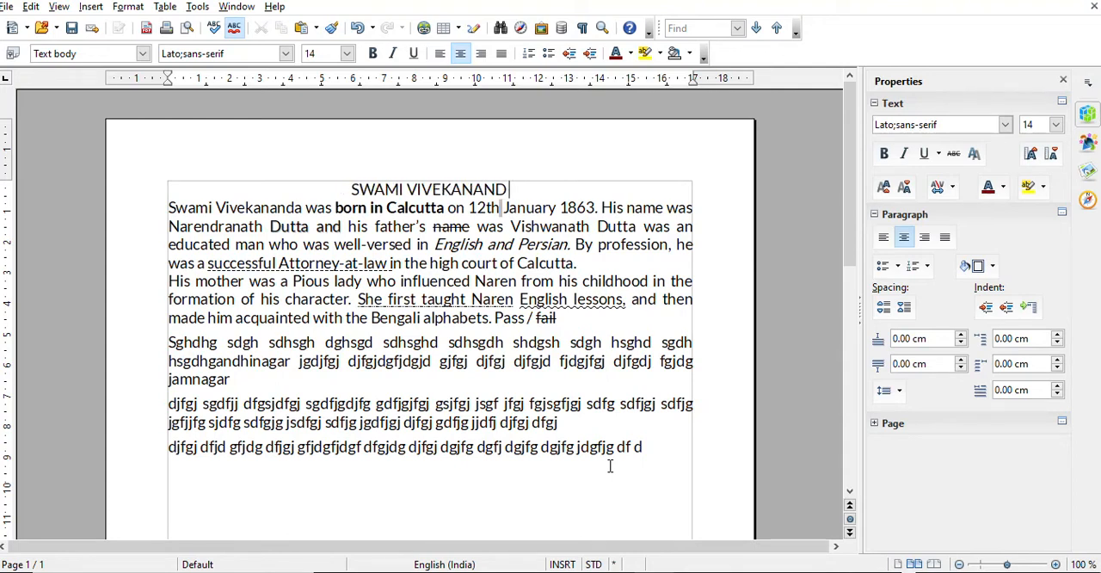
pyautogui.press('BackSpace')
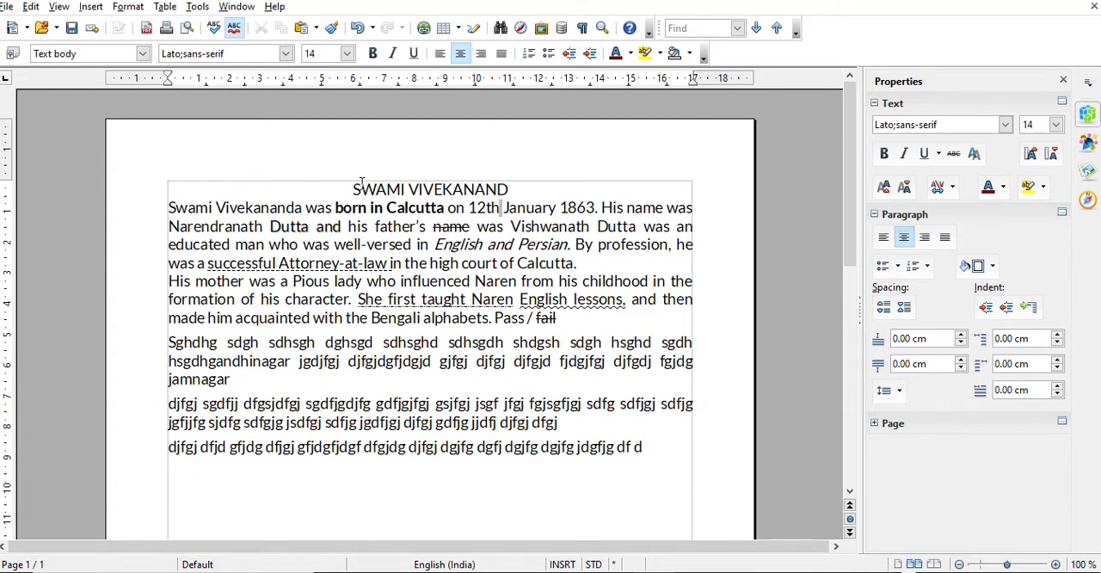
# Set the font size of the title "SWAMI VIVEKANAND" to 22
pyautogui.moveTo(354, 189); pyautogui.dragTo(507, 191)
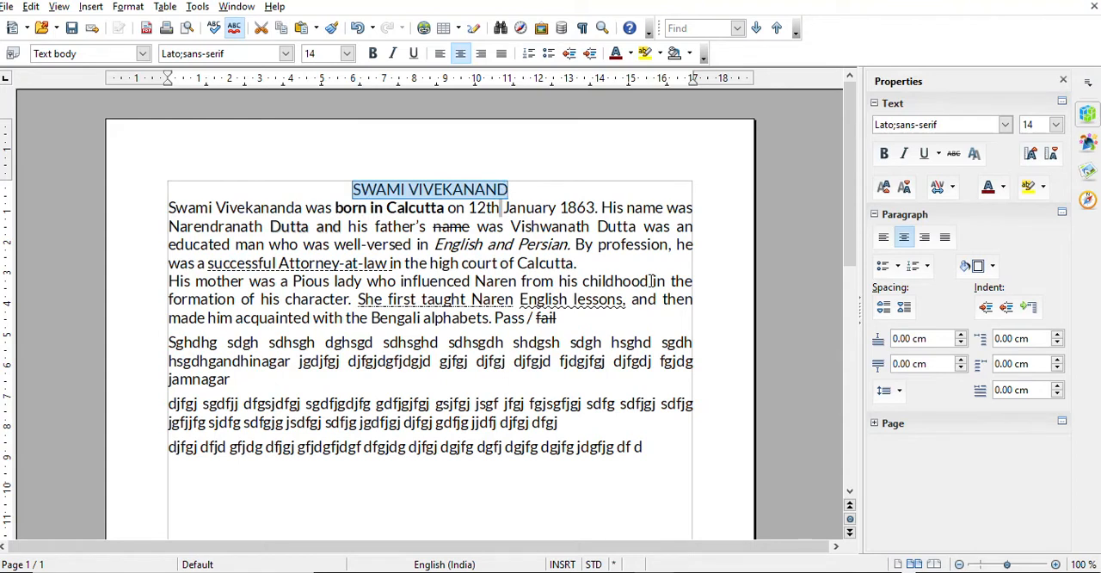
pyautogui.click(346, 55)
pyautogui.click(347, 55)
pyautogui.click(332, 206)
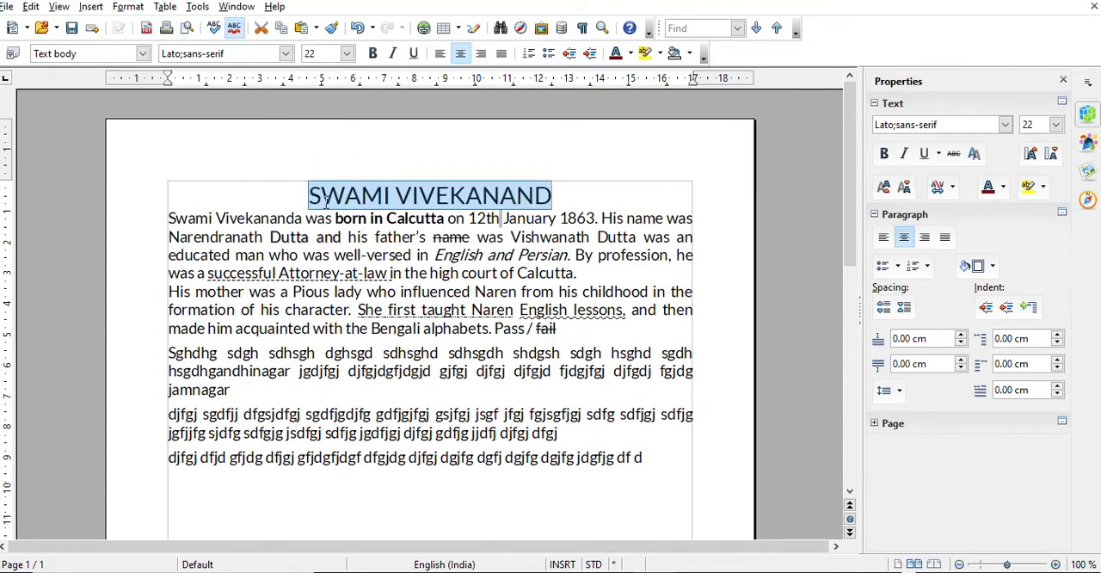
# Try font sizes 72, 48, 36 and 26 on the title, and set it back to 22
pyautogui.click(347, 54)
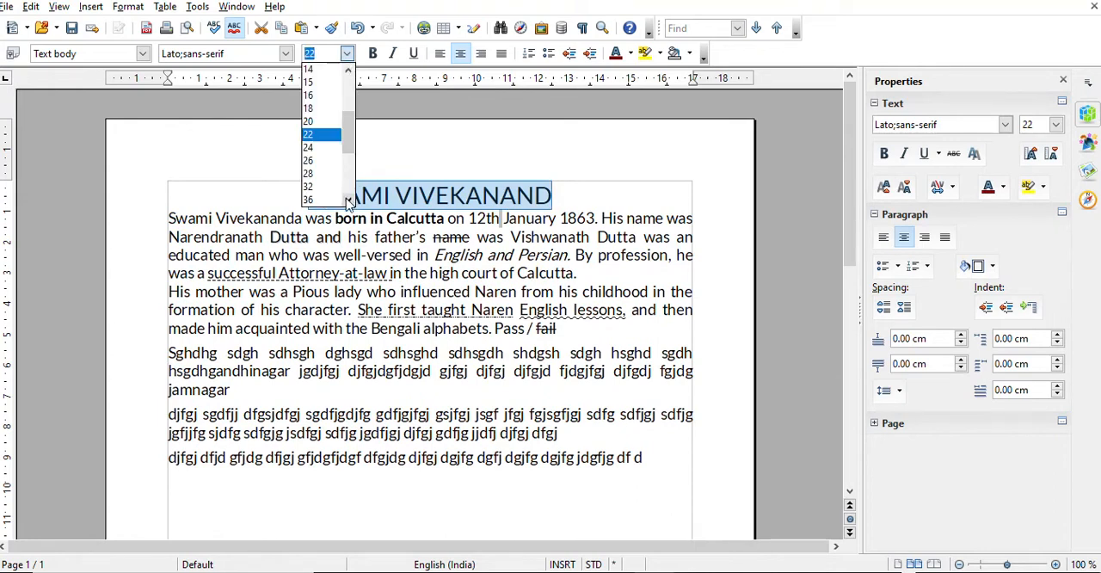
pyautogui.scroll(-2, 348, 200)
pyautogui.click(319, 187)
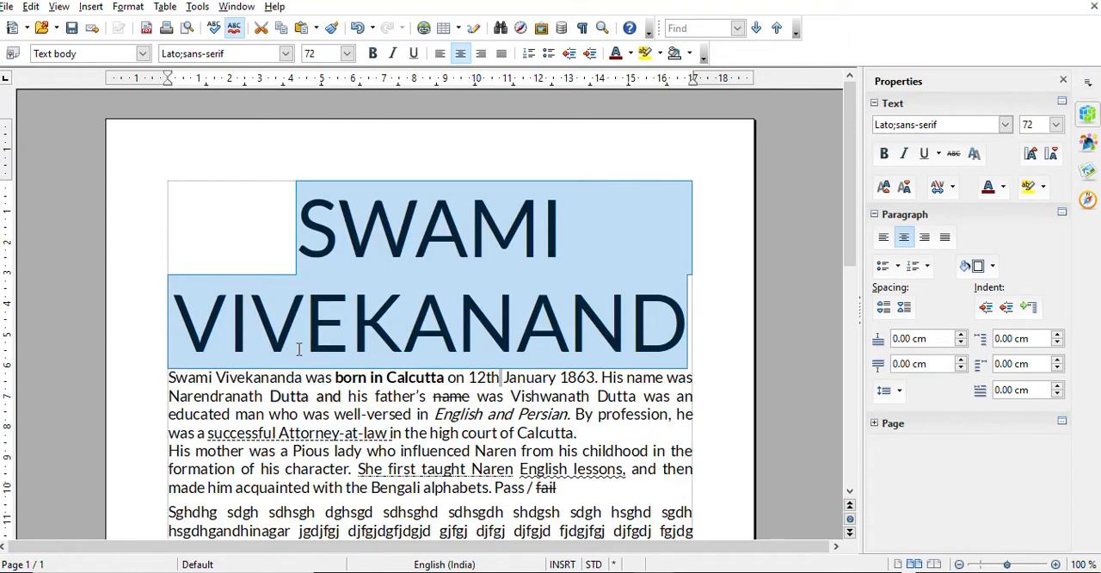
pyautogui.click(347, 53)
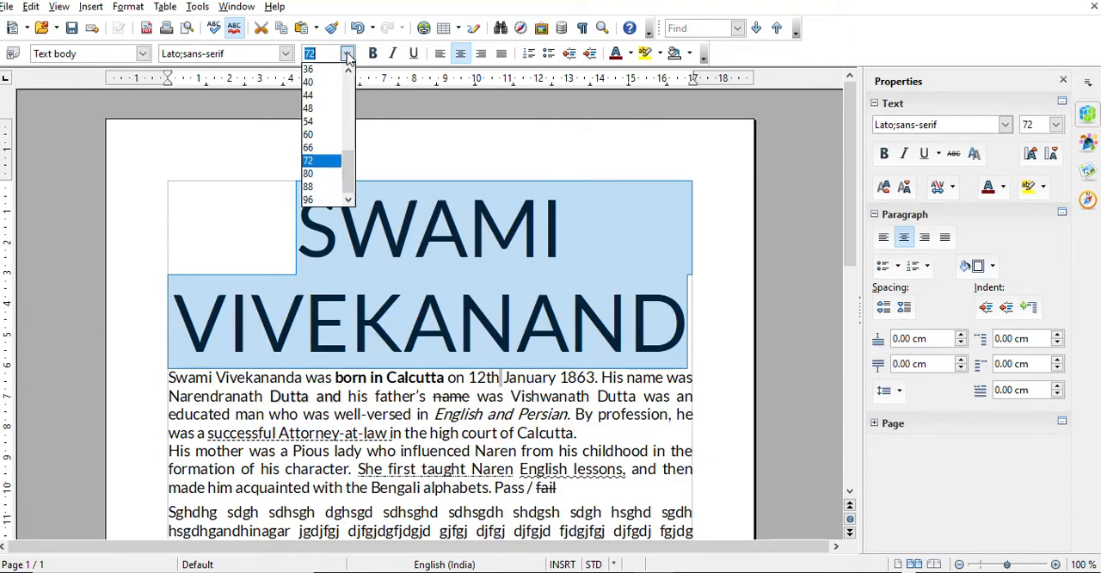
pyautogui.click(310, 109)
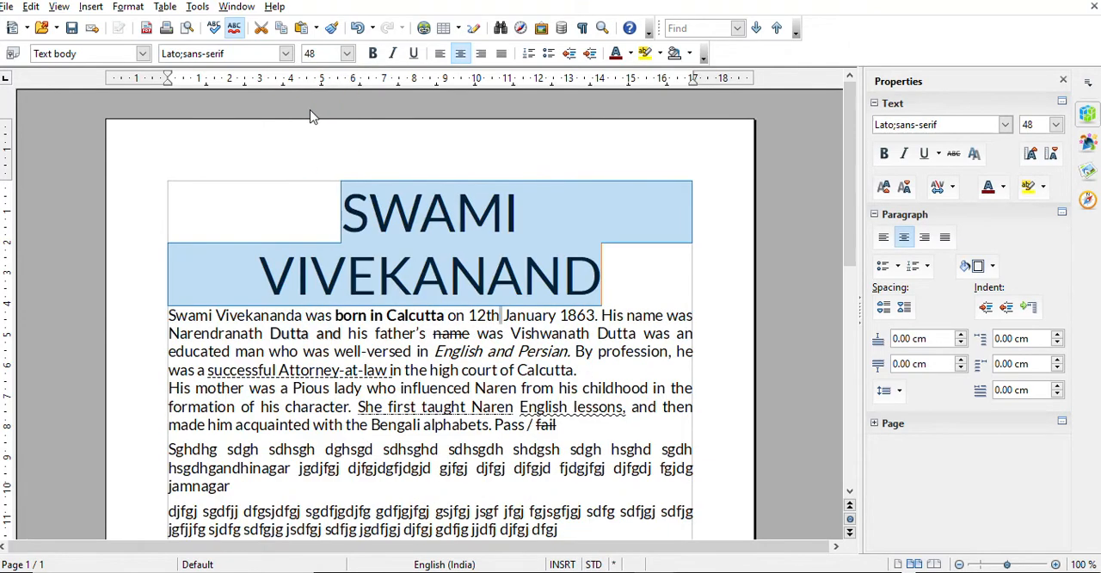
pyautogui.click(347, 53)
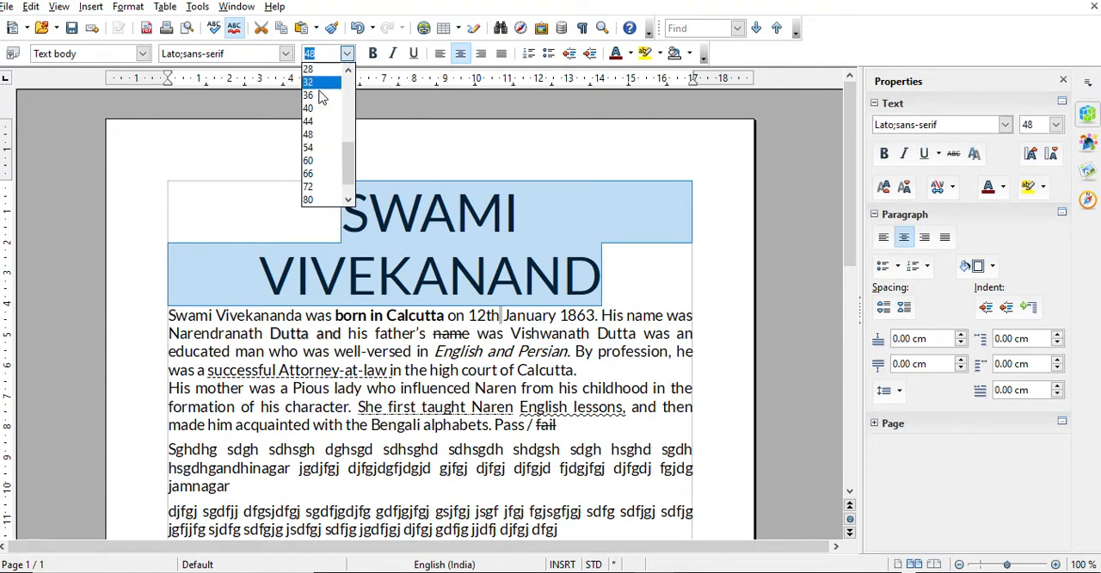
pyautogui.click(318, 82)
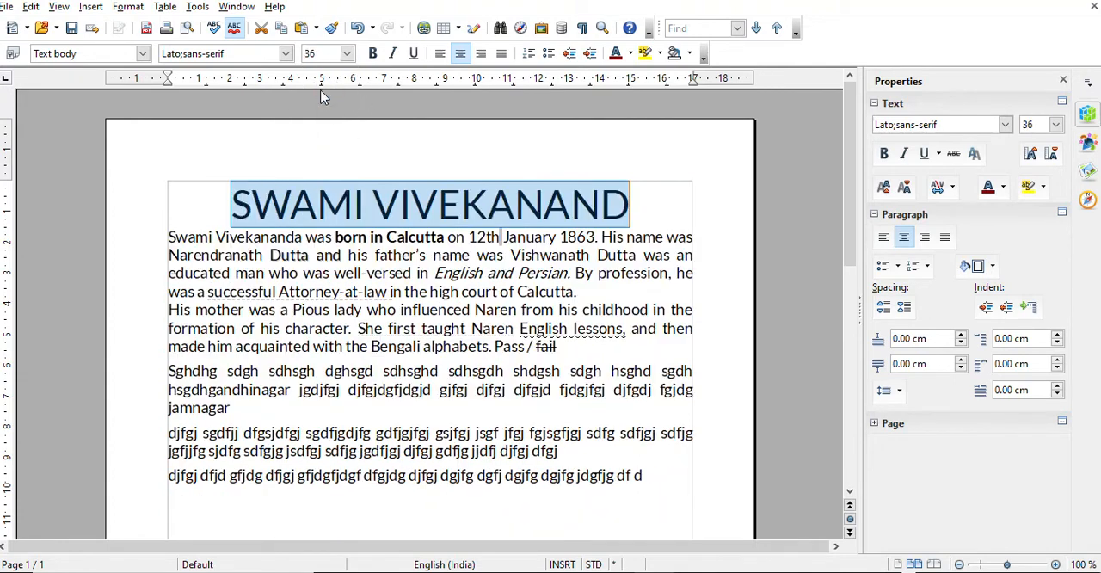
pyautogui.click(348, 54)
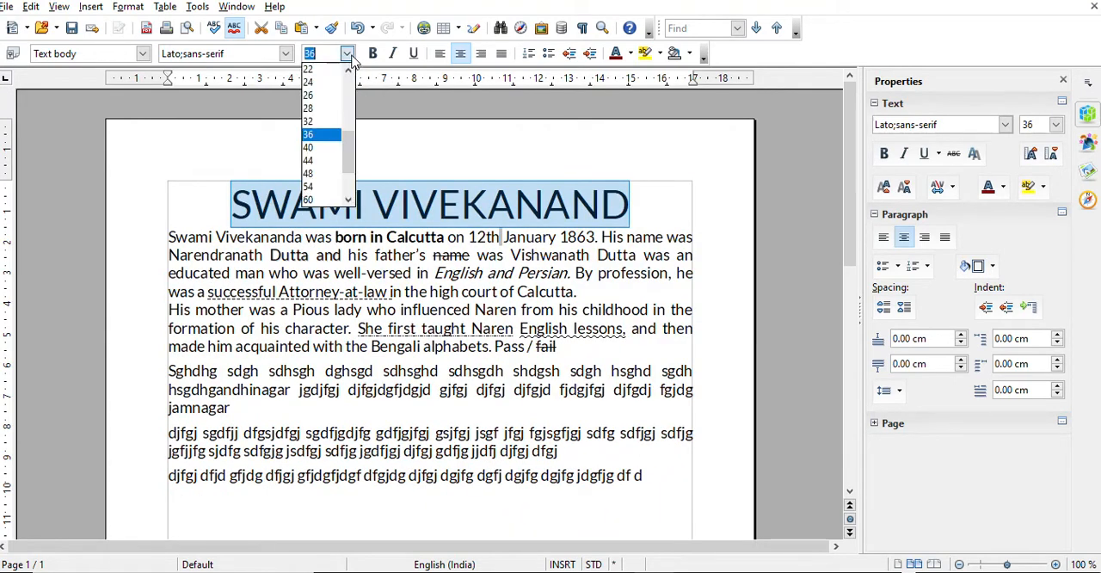
pyautogui.click(314, 94)
pyautogui.click(346, 53)
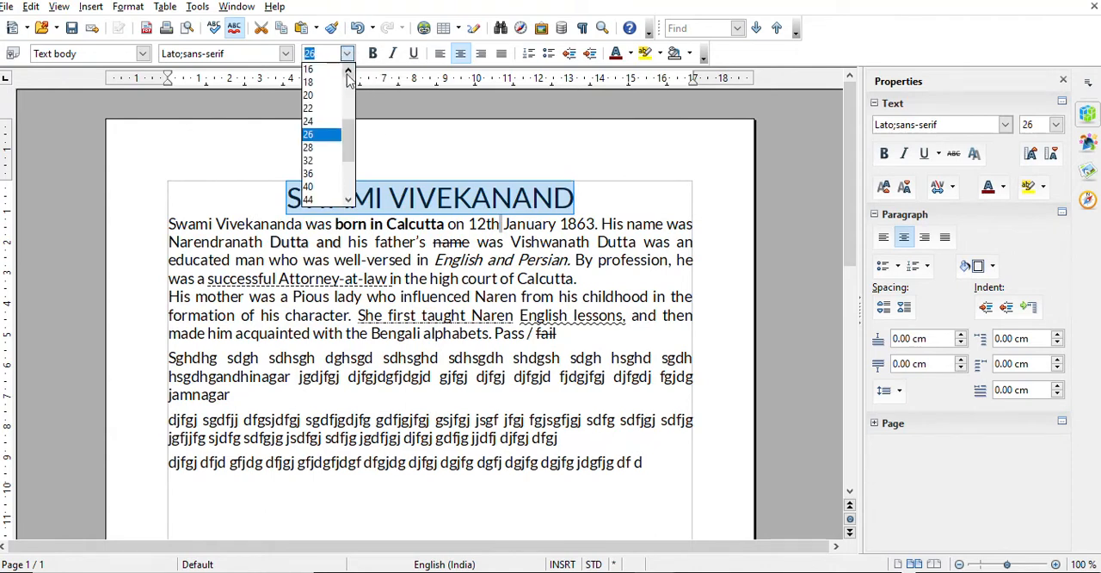
pyautogui.click(320, 110)
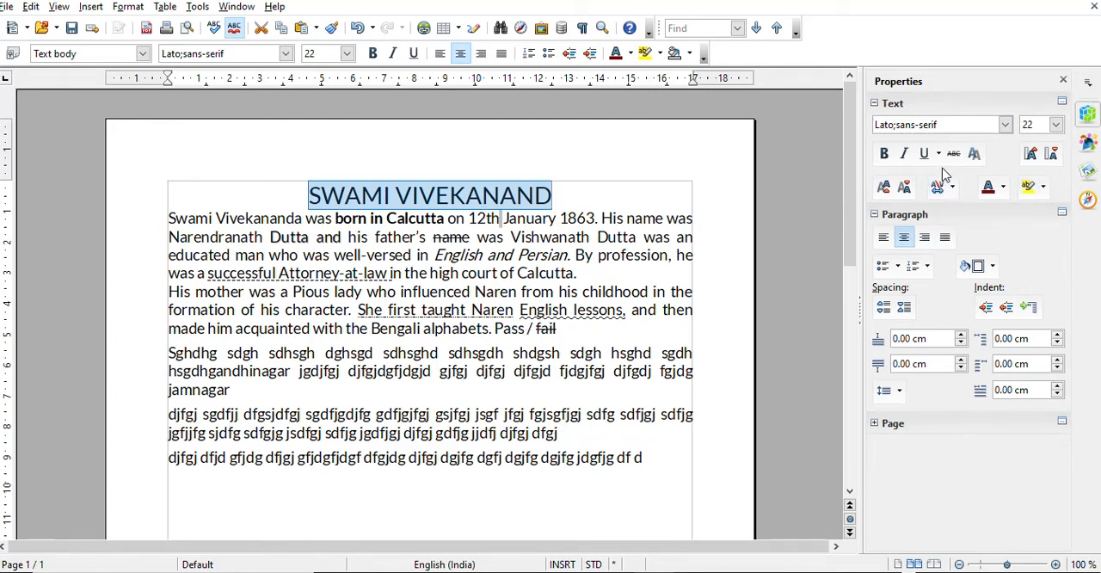
# Apply the shadow effect to the title "SWAMI VIVEKANAND" and set its character spacing to Loose
pyautogui.click(973, 153)
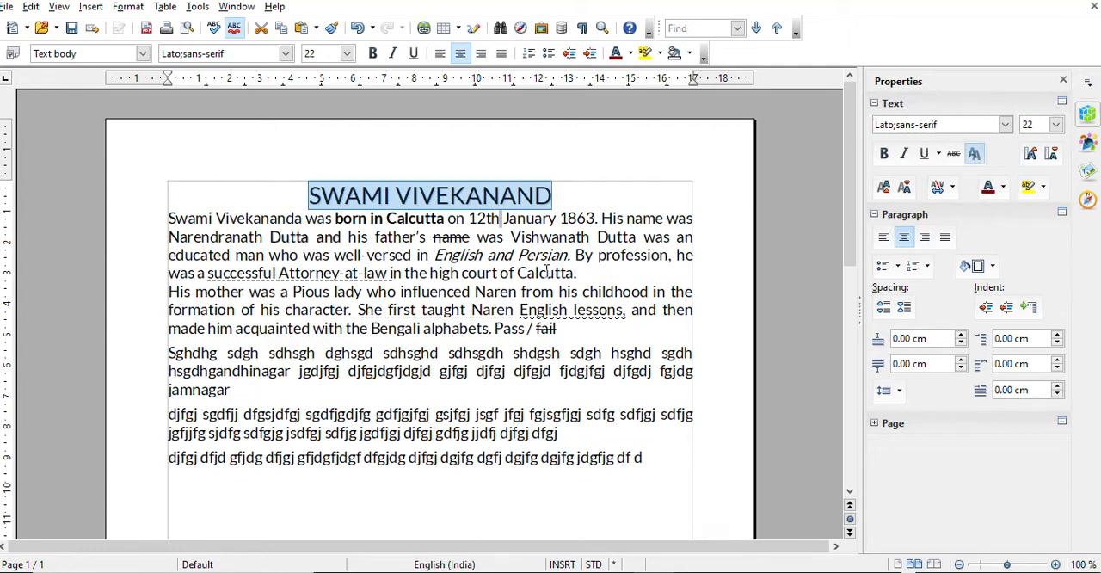
pyautogui.click(486, 219)
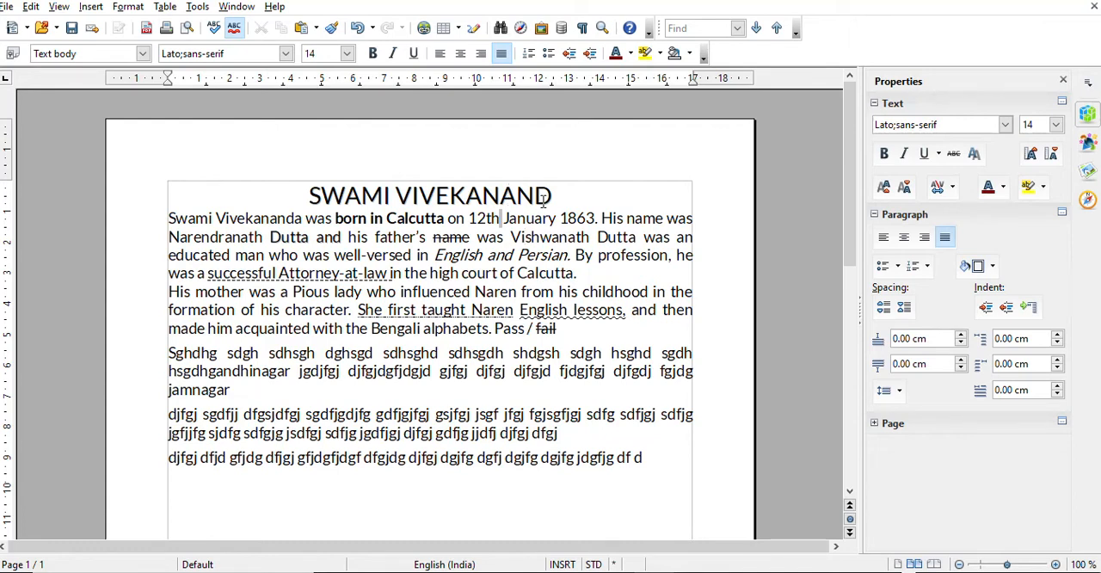
pyautogui.moveTo(562, 199); pyautogui.dragTo(295, 201)
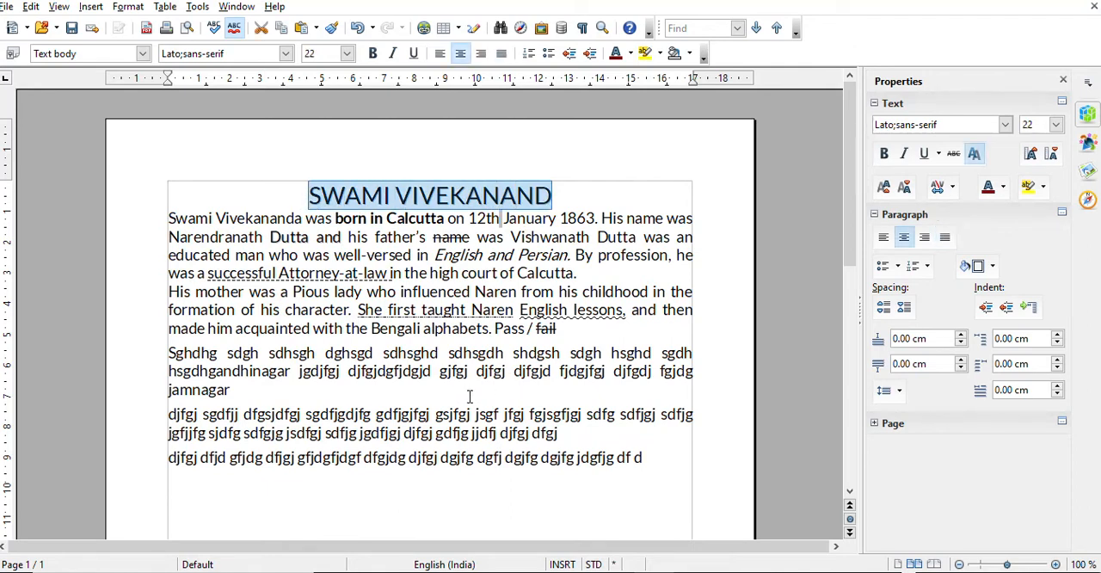
pyautogui.click(953, 190)
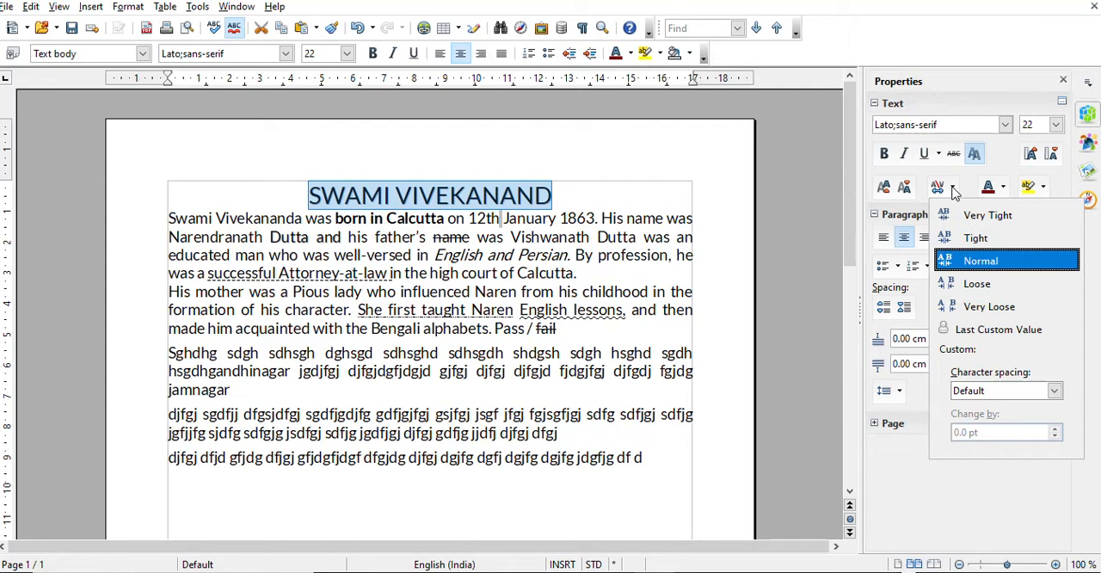
pyautogui.click(976, 284)
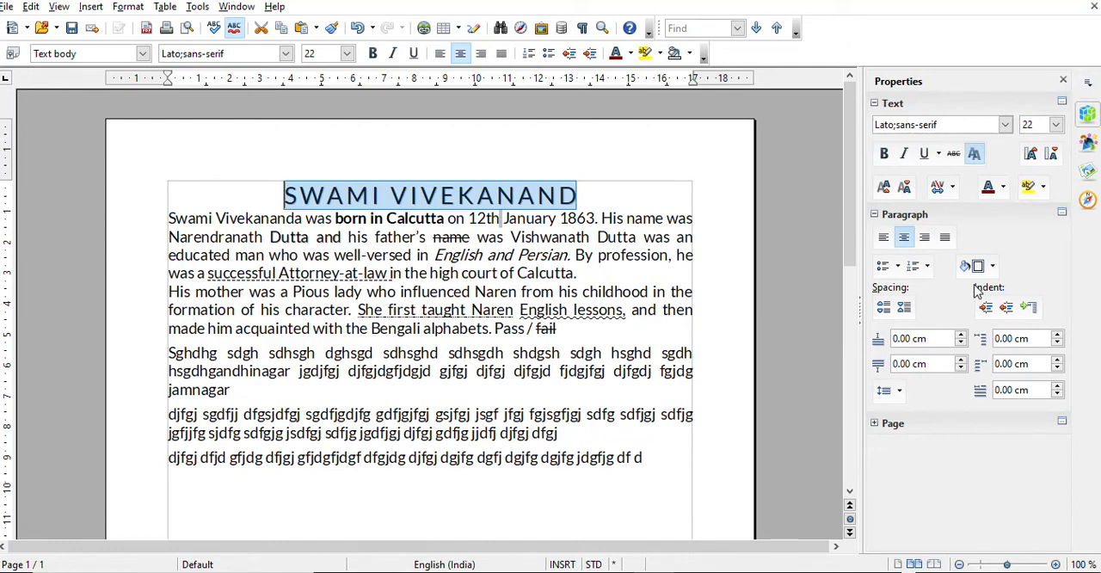
# Try Very Loose and Normal character spacing on the title, and set it back to Loose
pyautogui.click(951, 186)
pyautogui.click(984, 309)
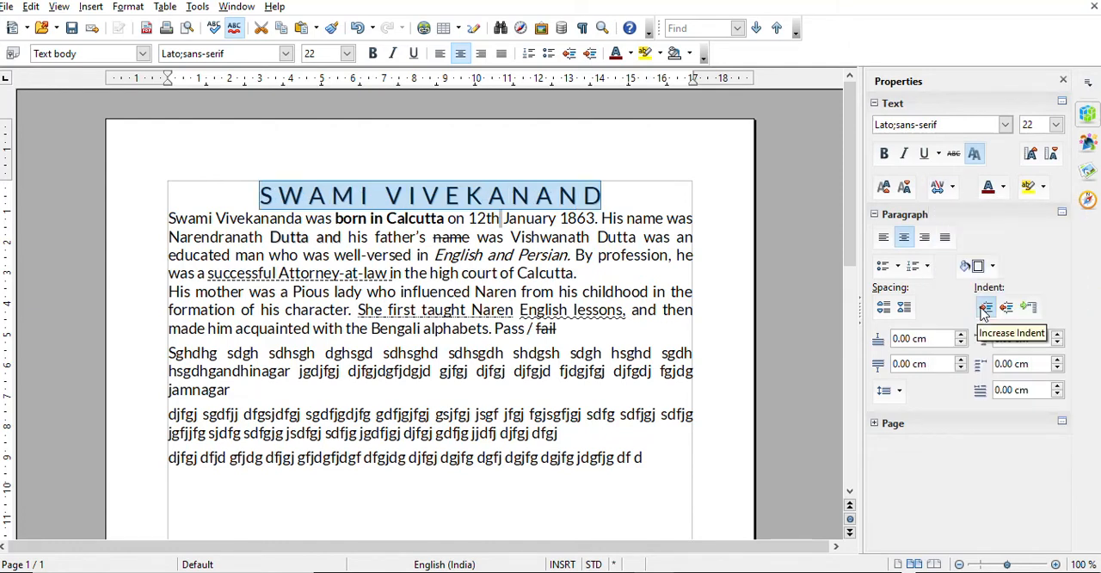
pyautogui.click(952, 186)
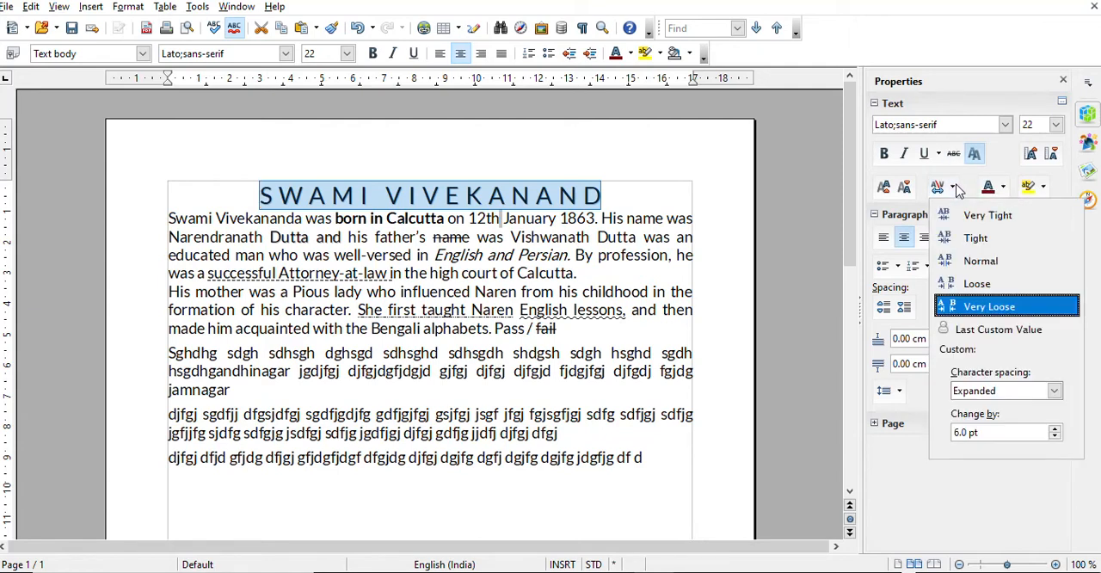
pyautogui.click(992, 262)
pyautogui.click(952, 187)
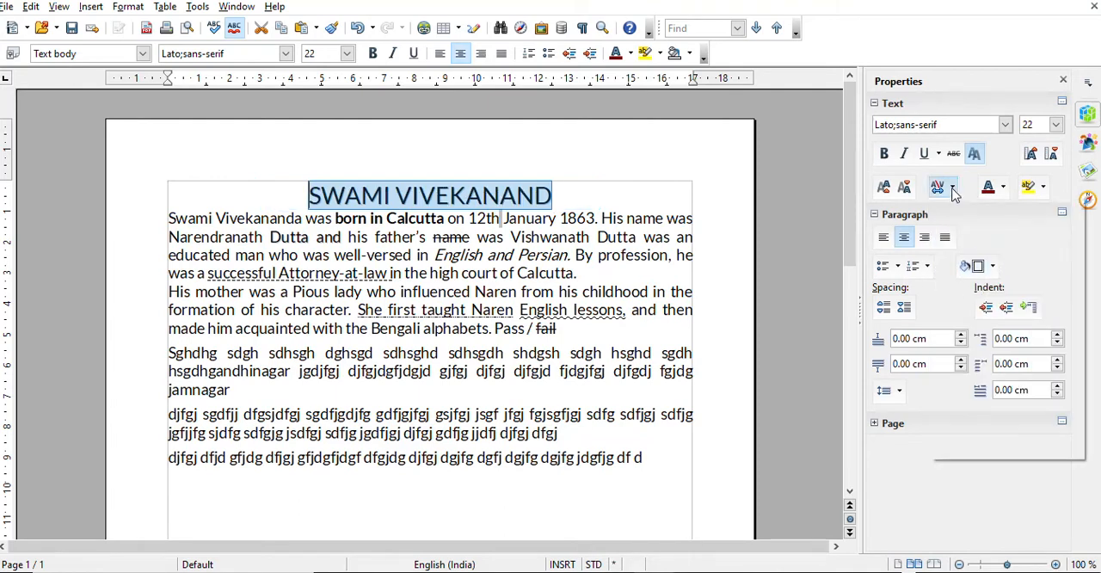
pyautogui.click(986, 283)
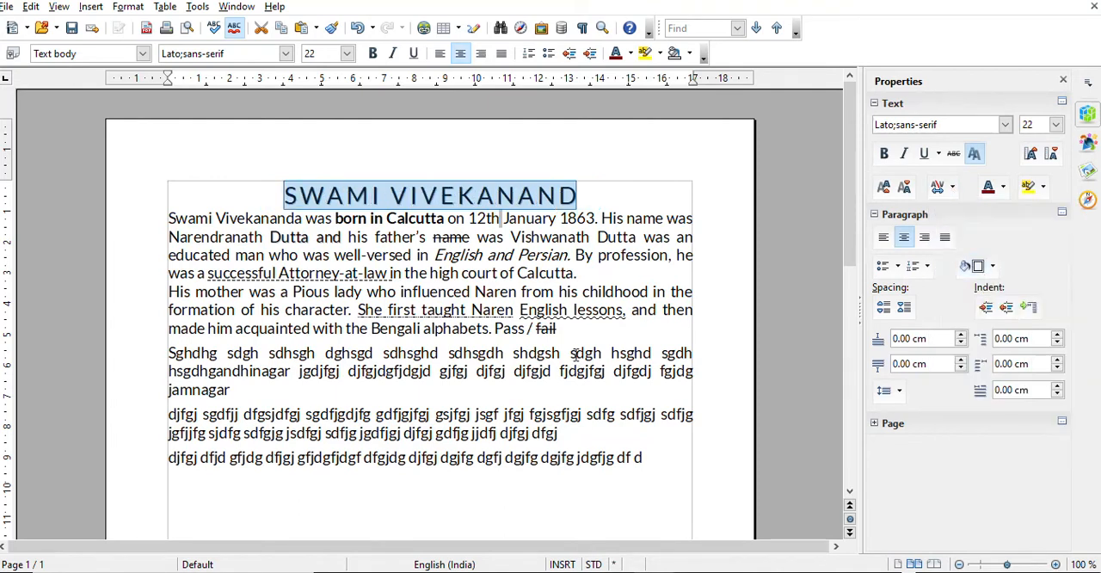
# Try Loose character spacing on the first essay paragraph, and return it to Normal
pyautogui.click(579, 273)
pyautogui.moveTo(580, 273); pyautogui.dragTo(159, 225)
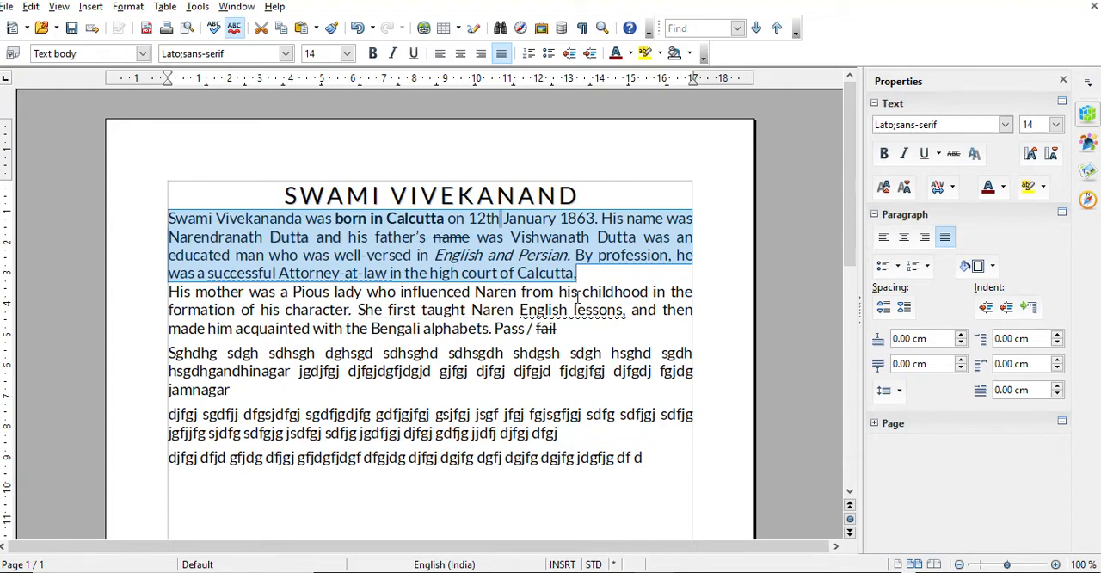
pyautogui.click(951, 186)
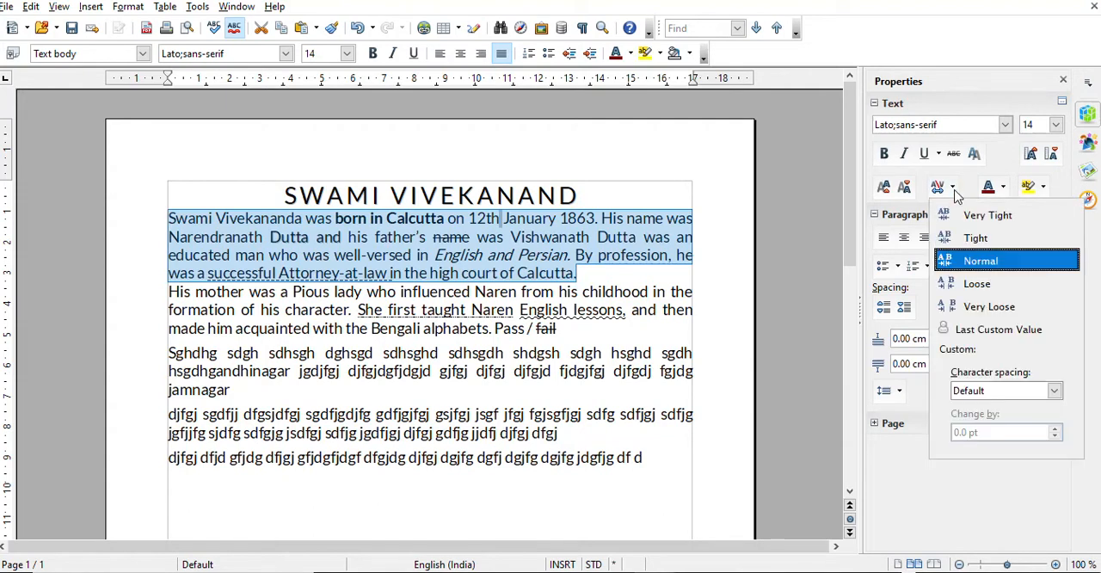
pyautogui.click(988, 306)
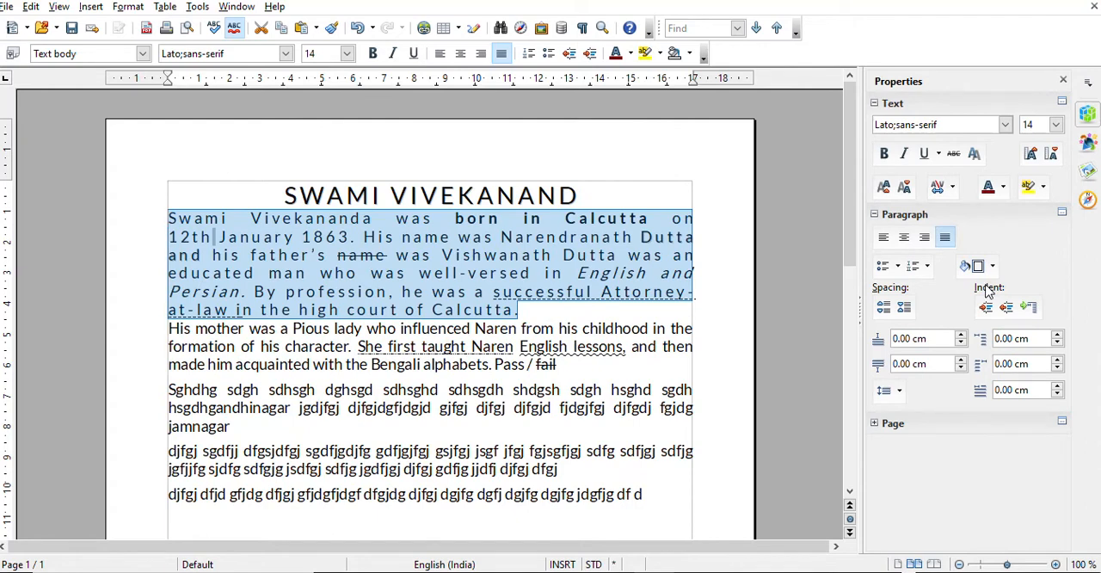
pyautogui.click(613, 402)
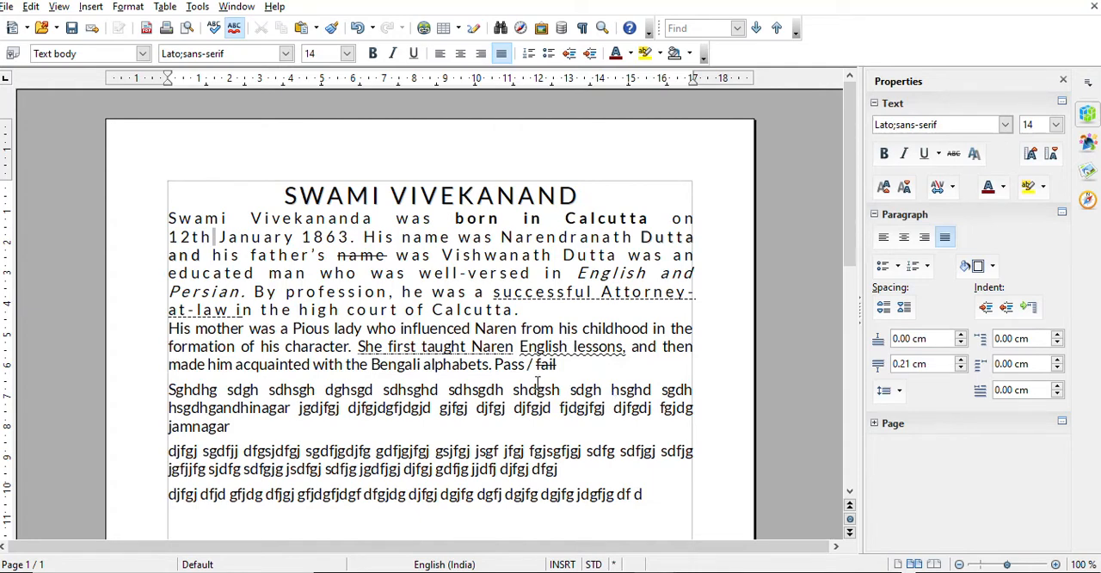
pyautogui.moveTo(547, 314); pyautogui.dragTo(168, 219)
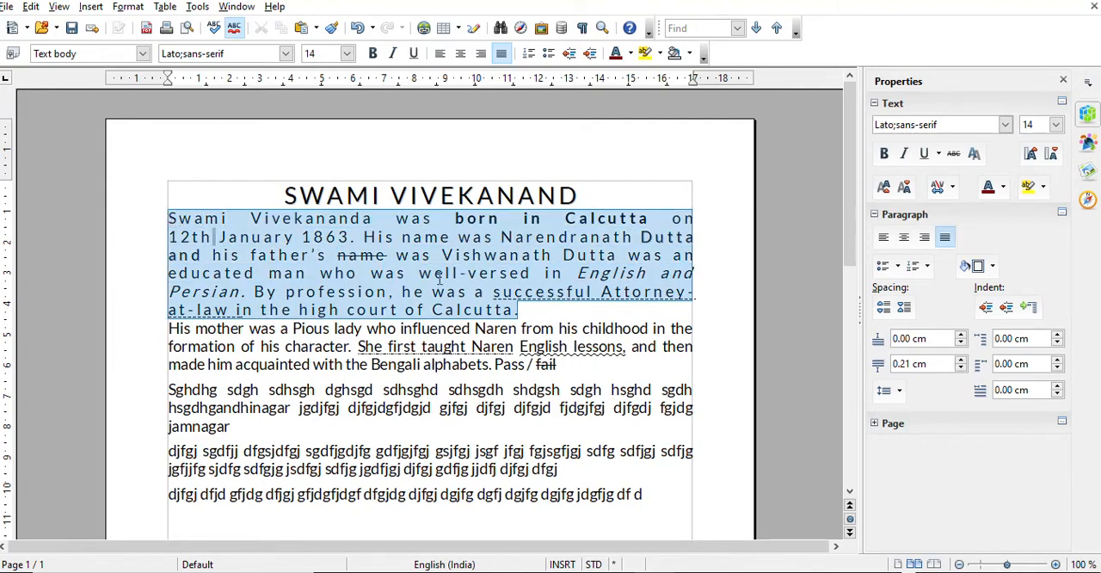
pyautogui.click(950, 187)
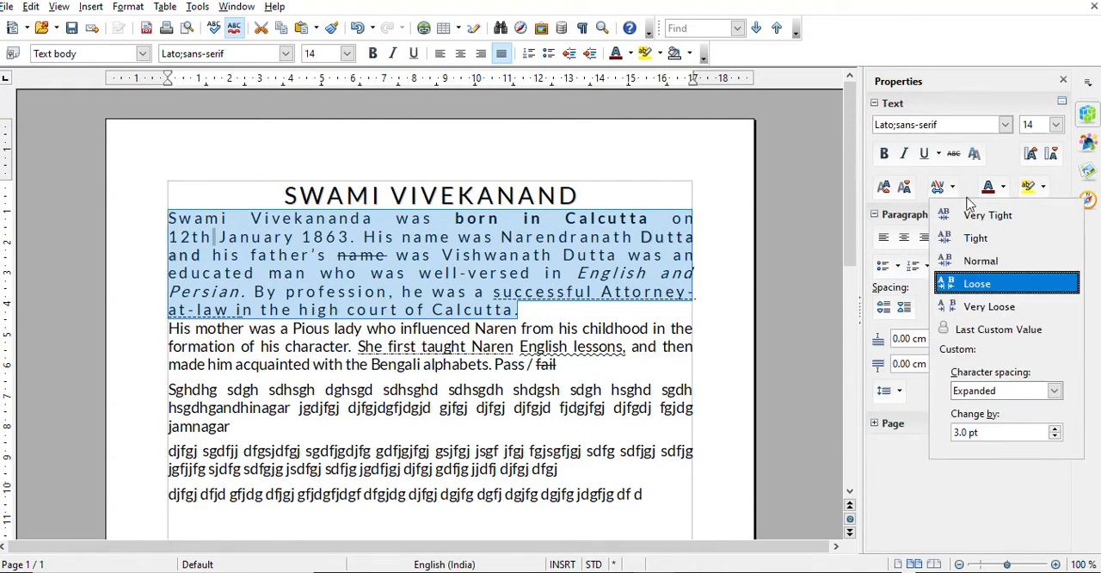
pyautogui.click(998, 261)
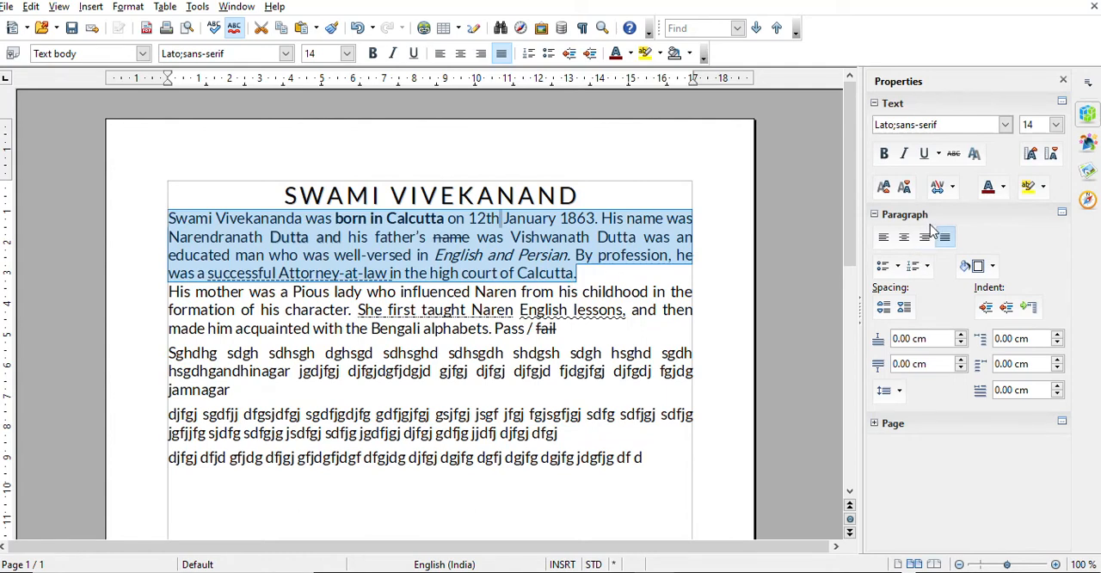
# Try Tight and Very Tight character spacing on the first essay paragraph, and return it to Normal
pyautogui.click(952, 189)
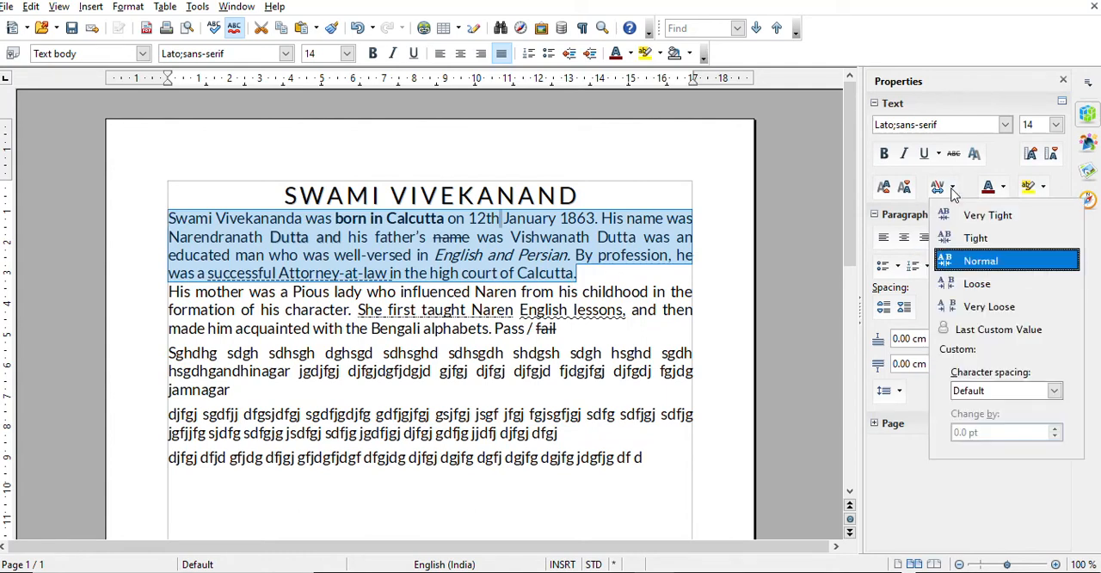
pyautogui.click(987, 240)
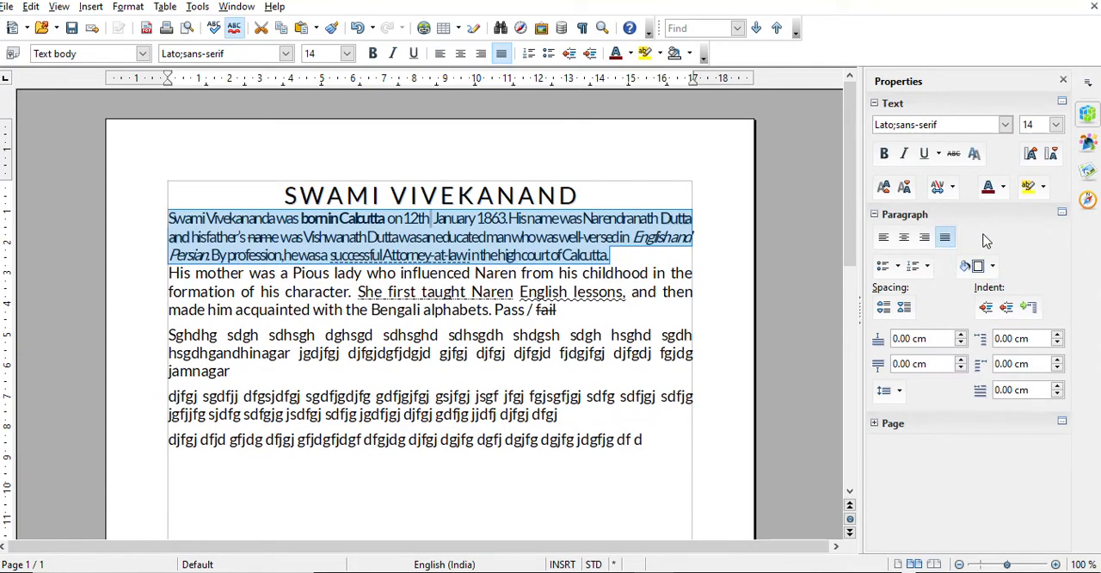
pyautogui.click(955, 189)
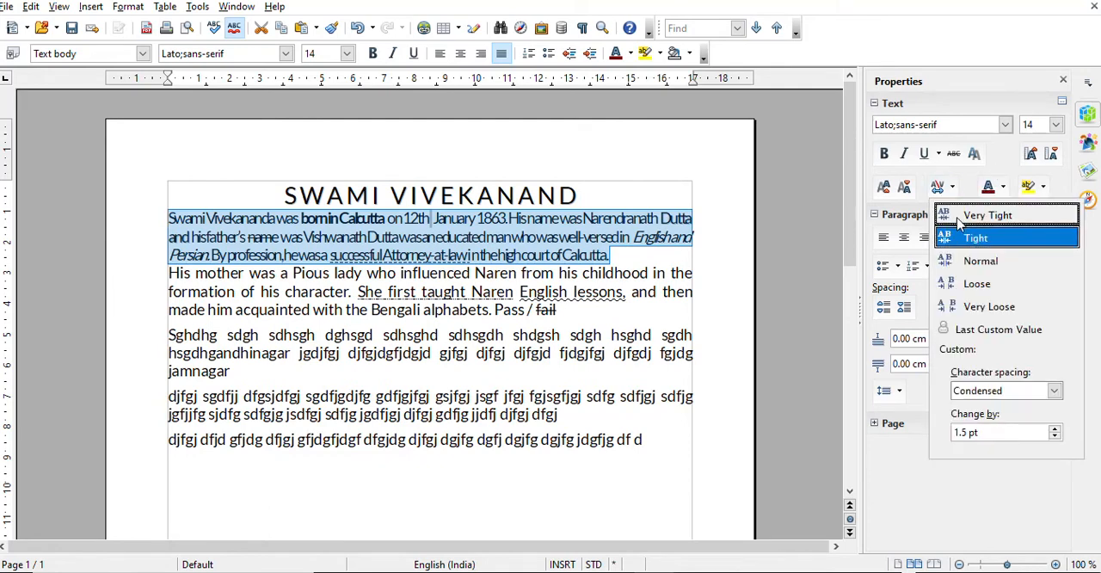
pyautogui.click(960, 221)
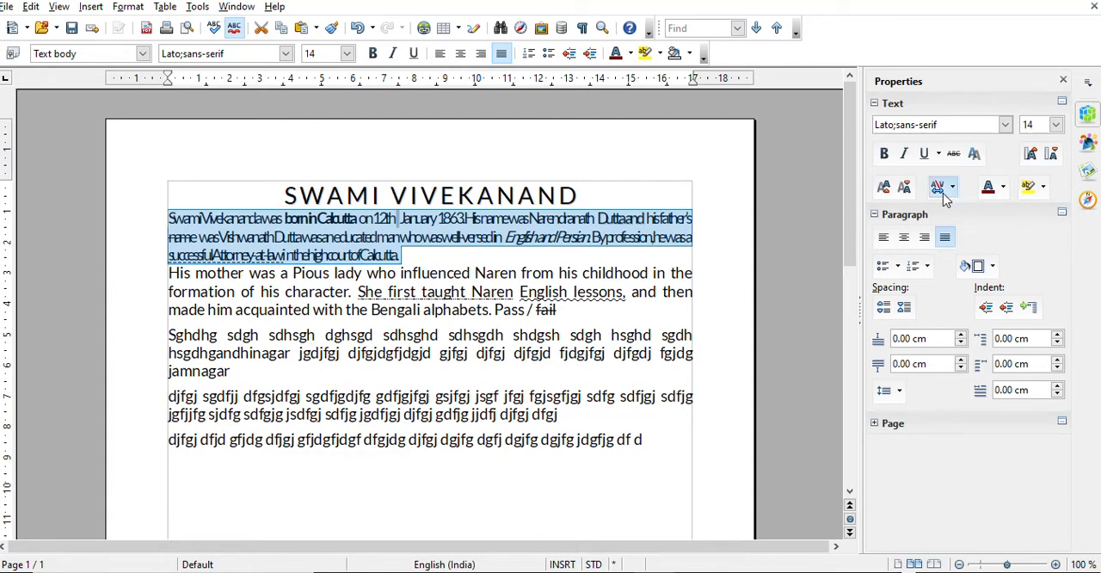
pyautogui.click(951, 188)
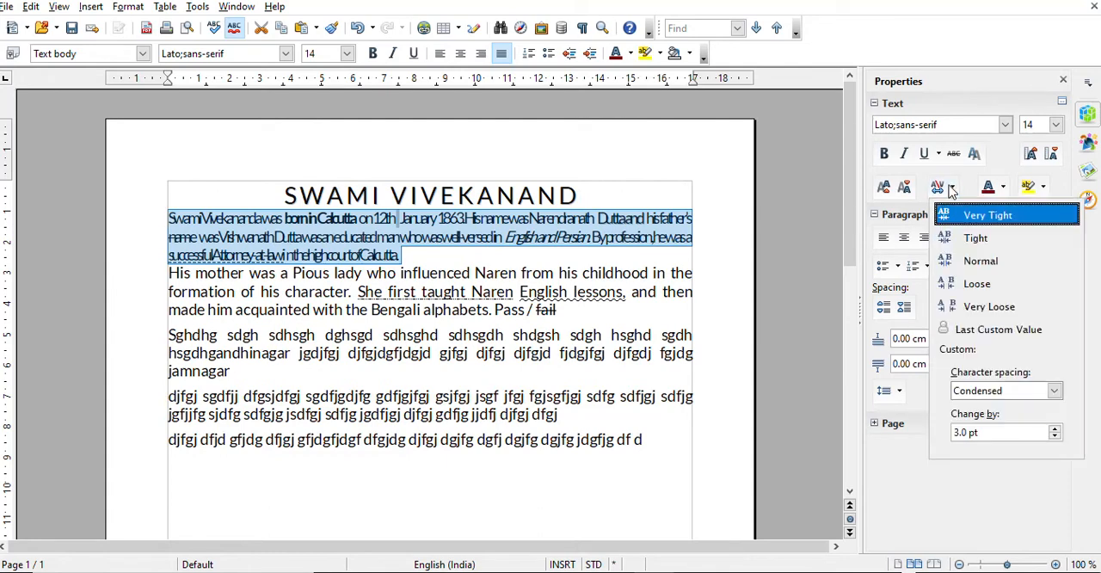
pyautogui.click(980, 261)
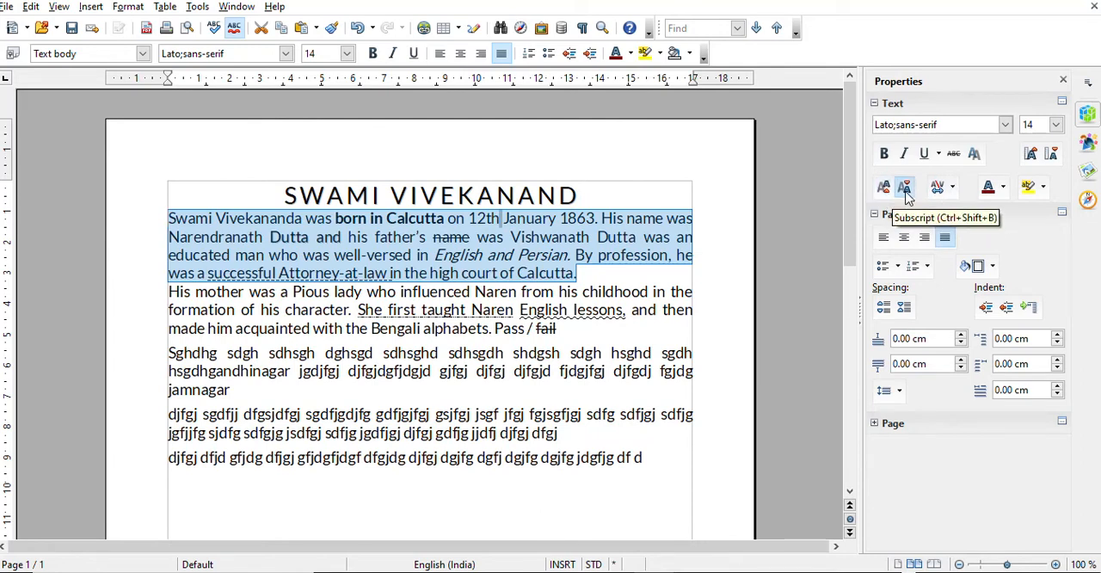
# Add a new line below the last paragraph containing "1ST", "1st" and "( A + B )2"
pyautogui.click(649, 466)
pyautogui.press('BackSpace')
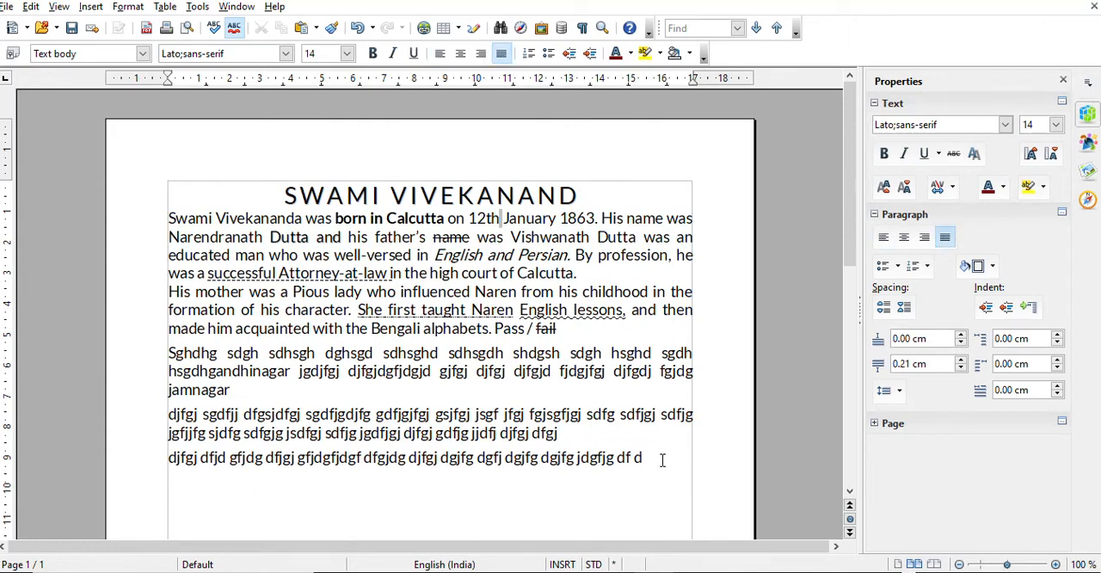
pyautogui.press('Return')
pyautogui.write('1ST')
pyautogui.write('1st')
pyautogui.write('(A B')
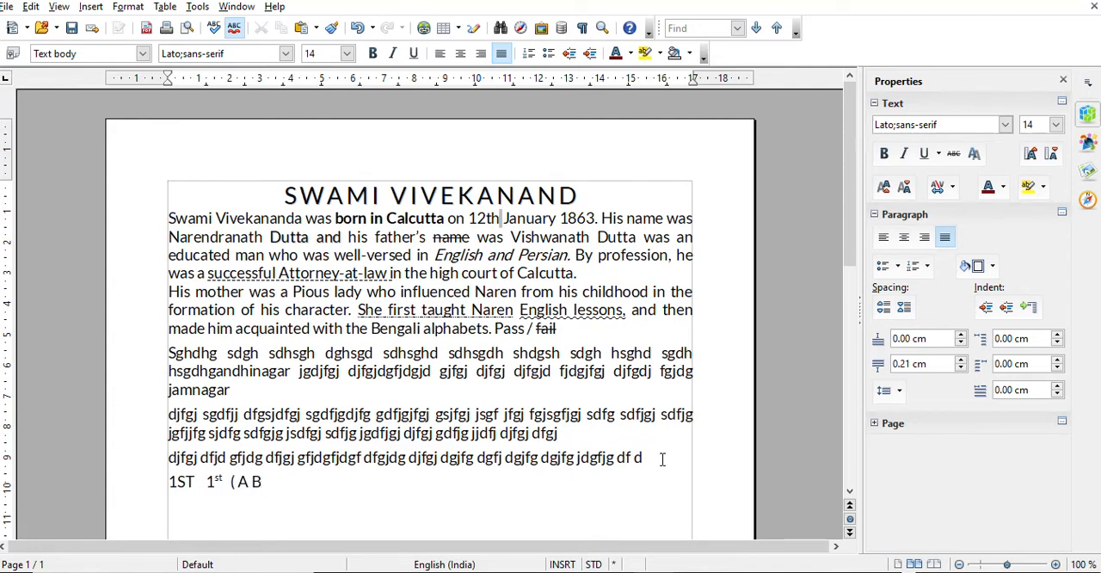
pyautogui.press('BackSpace')
pyautogui.write('+ B)')
pyautogui.write('2')
# Make the 2 after "( A + B )" superscript and place the text cursor right behind it
pyautogui.doubleClick(284, 484)
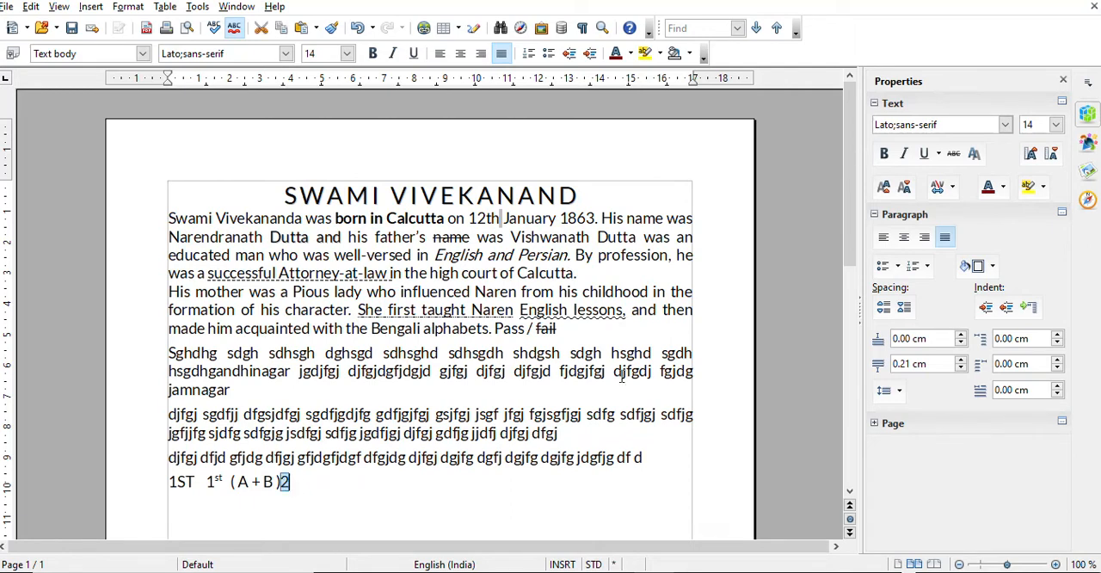
pyautogui.click(884, 186)
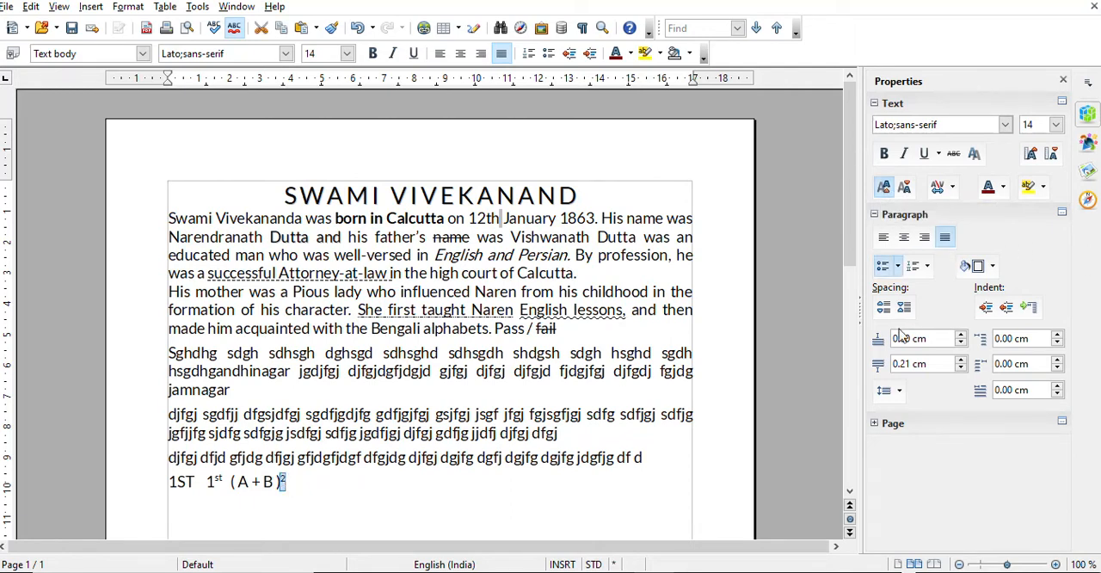
pyautogui.click(290, 492)
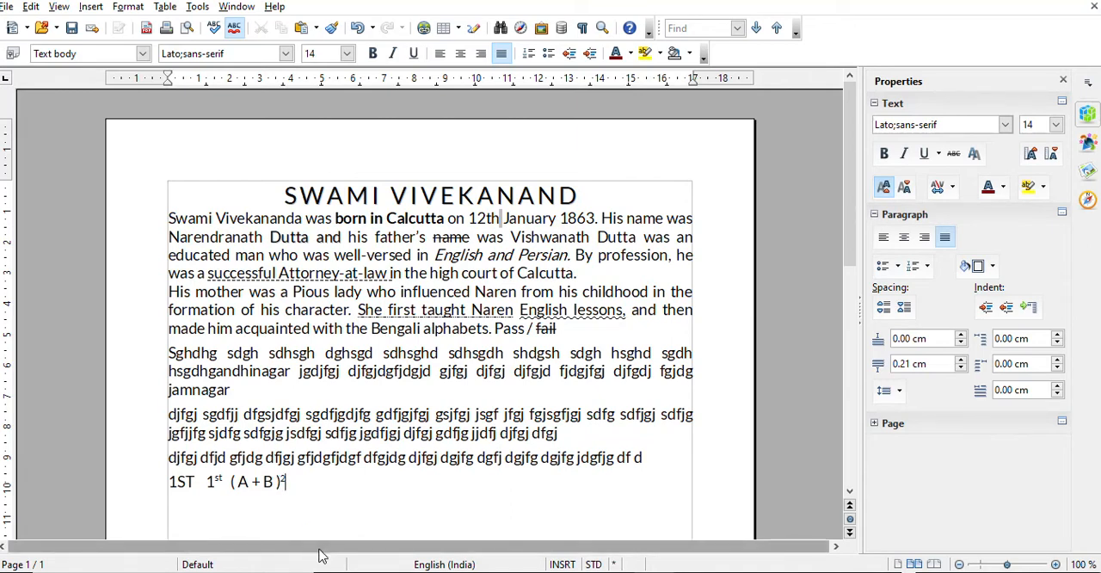
# Try entering filler text directly after the superscript 2, and delete it again
pyautogui.write('fkdjhkg hkfhgkdhfk hdfkhgkh dkg dfhgkjdfhgjkhkhgk')
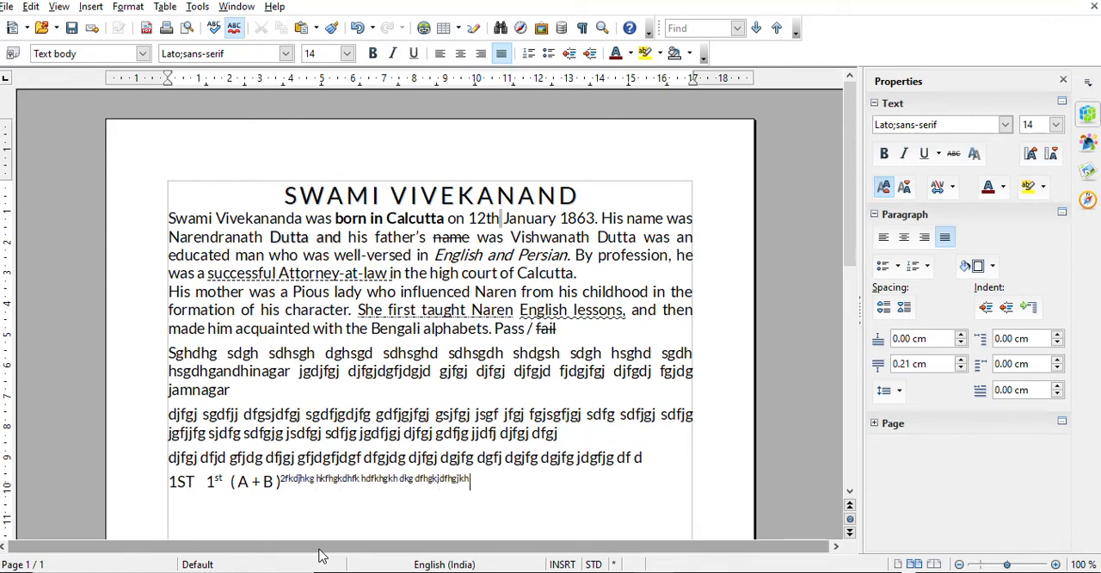
pyautogui.press('BackSpace')
pyautogui.press('BackSpace')
pyautogui.press('BackSpace')
pyautogui.press('BackSpace')
pyautogui.press('BackSpace')
pyautogui.press('BackSpace')
pyautogui.press('BackSpace')
pyautogui.press('BackSpace')
pyautogui.press('BackSpace')
pyautogui.press('BackSpace')
pyautogui.press('BackSpace')
pyautogui.press('BackSpace')
pyautogui.press('BackSpace')
pyautogui.press('BackSpace')
pyautogui.press('BackSpace')
pyautogui.press('BackSpace')
pyautogui.press('BackSpace')
pyautogui.press('BackSpace')
pyautogui.press('BackSpace')
pyautogui.press('BackSpace')
pyautogui.press('BackSpace')
pyautogui.press('BackSpace')
pyautogui.press('BackSpace')
pyautogui.press('BackSpace')
pyautogui.press('BackSpace')
pyautogui.press('BackSpace')
pyautogui.press('BackSpace')
pyautogui.press('BackSpace')
pyautogui.press('BackSpace')
pyautogui.press('BackSpace')
pyautogui.press('BackSpace')
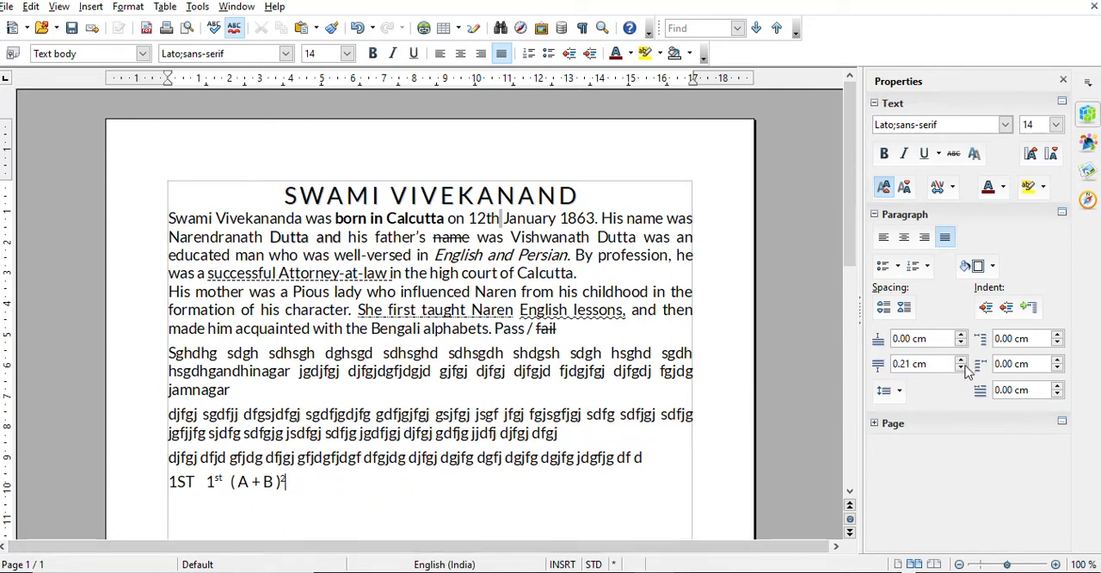
# Turn off superscript and continue the line with "jkfdfkghdfkghkdfghkdfj", "H2SO4" and "H2O"
pyautogui.click(883, 188)
pyautogui.write('jkfdfkghdfkghkdfghkdfj')
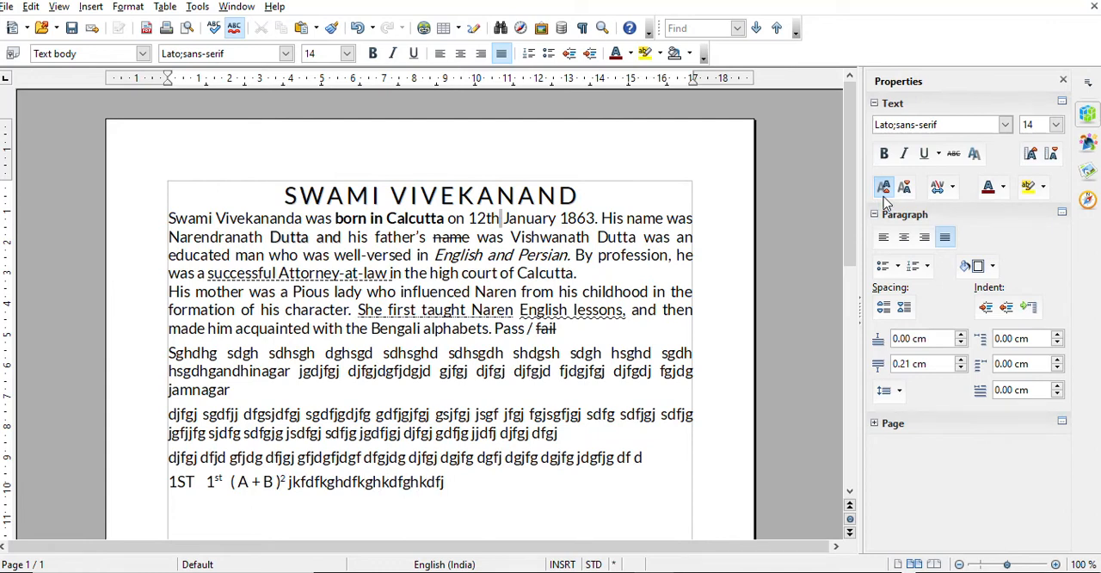
pyautogui.write(' H2SO4  H2')
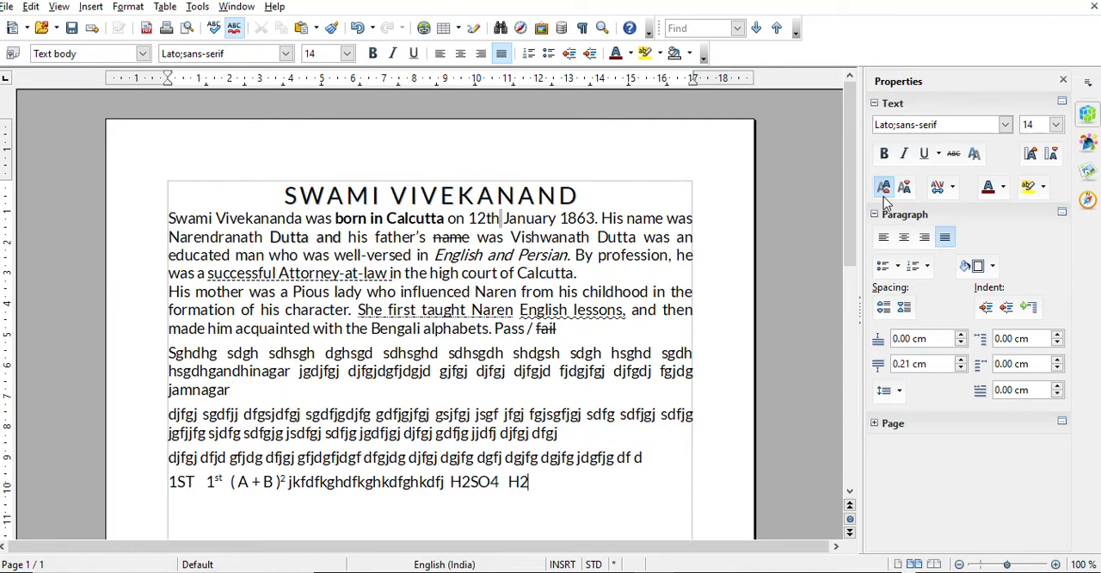
pyautogui.write('OP')
pyautogui.press('BackSpace')
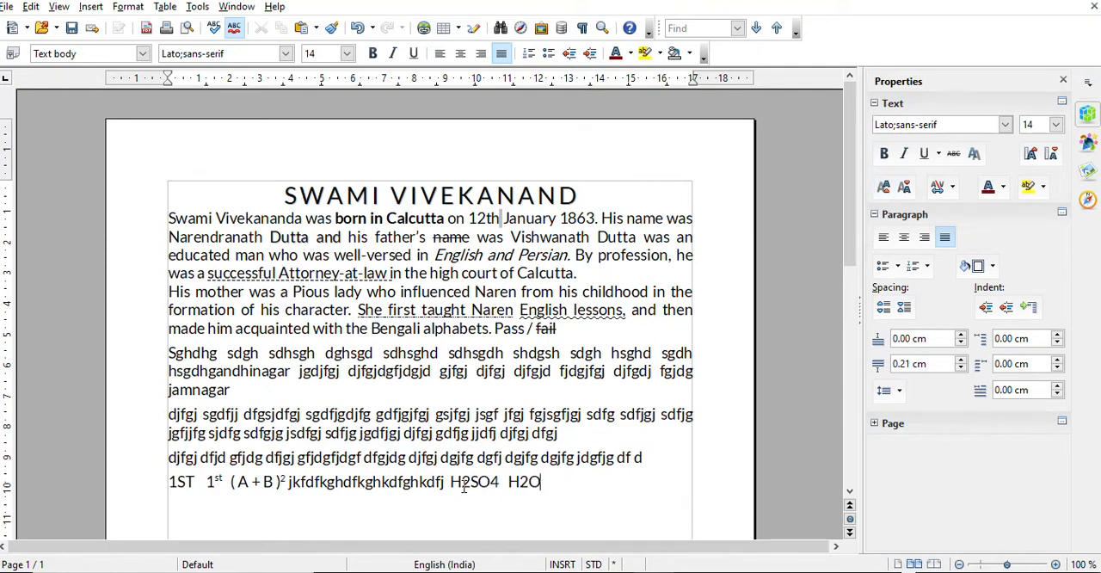
# Make the 2 in "H2SO4" subscript
pyautogui.moveTo(461, 484); pyautogui.dragTo(469, 486)
pyautogui.click(911, 193)
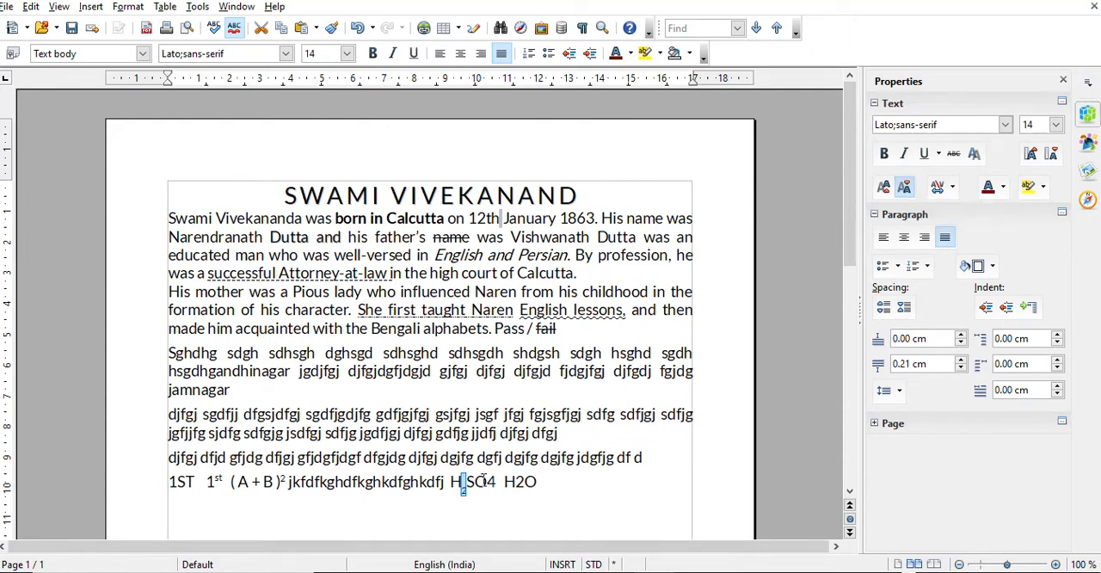
# Make the 4 in "H2SO4" and the 2 in "H2O" subscript
pyautogui.moveTo(486, 481); pyautogui.dragTo(496, 482)
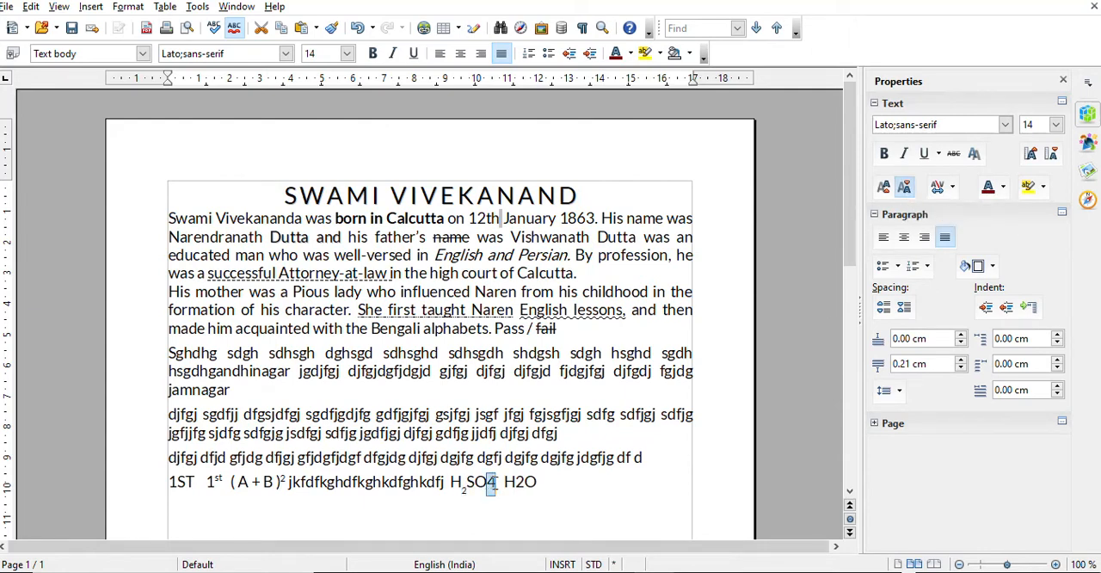
pyautogui.click(904, 187)
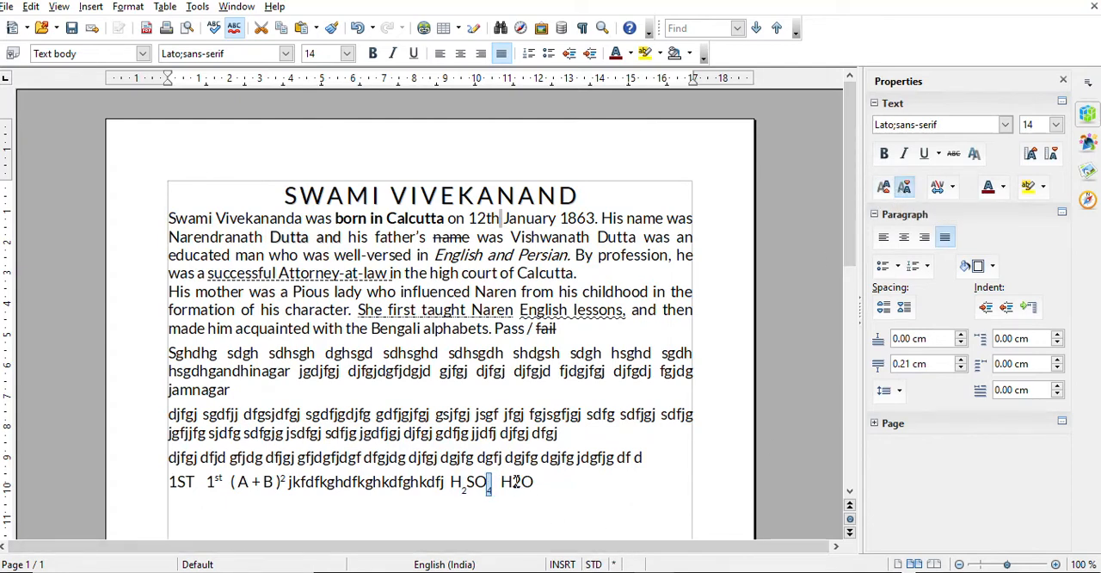
pyautogui.moveTo(512, 482); pyautogui.dragTo(521, 482)
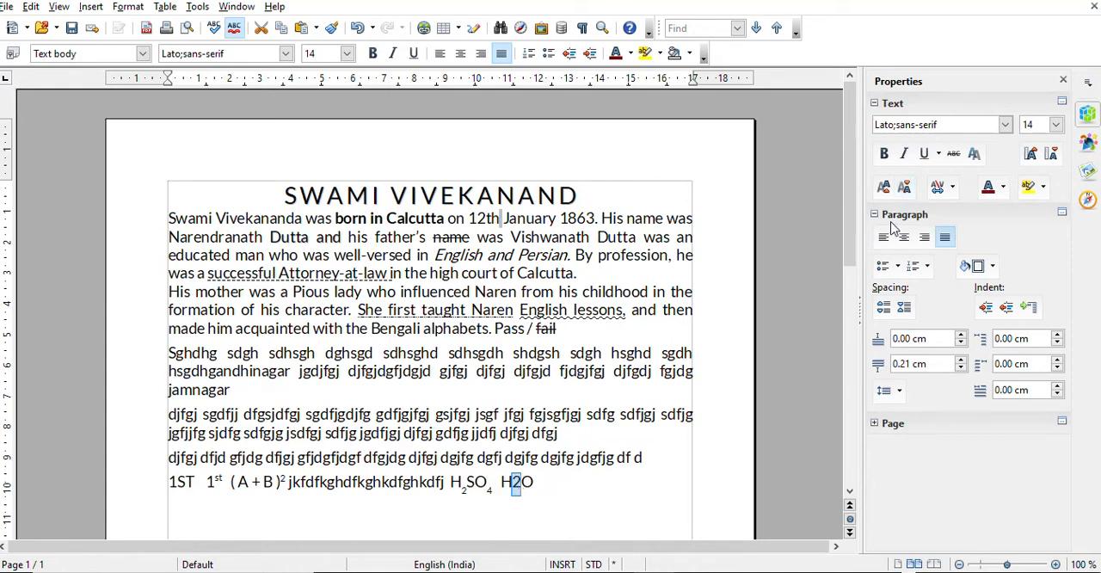
pyautogui.click(903, 186)
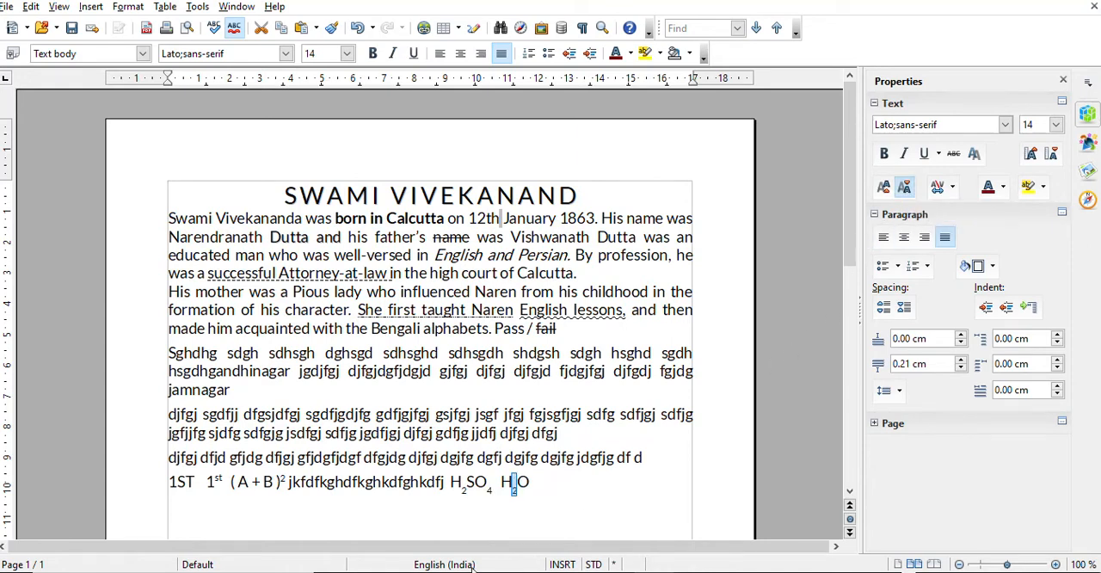
# Continue the last line after "H2O" with the ordinals "2nd", "3rd" and "4th", using lowercase suffixes
pyautogui.click(541, 480)
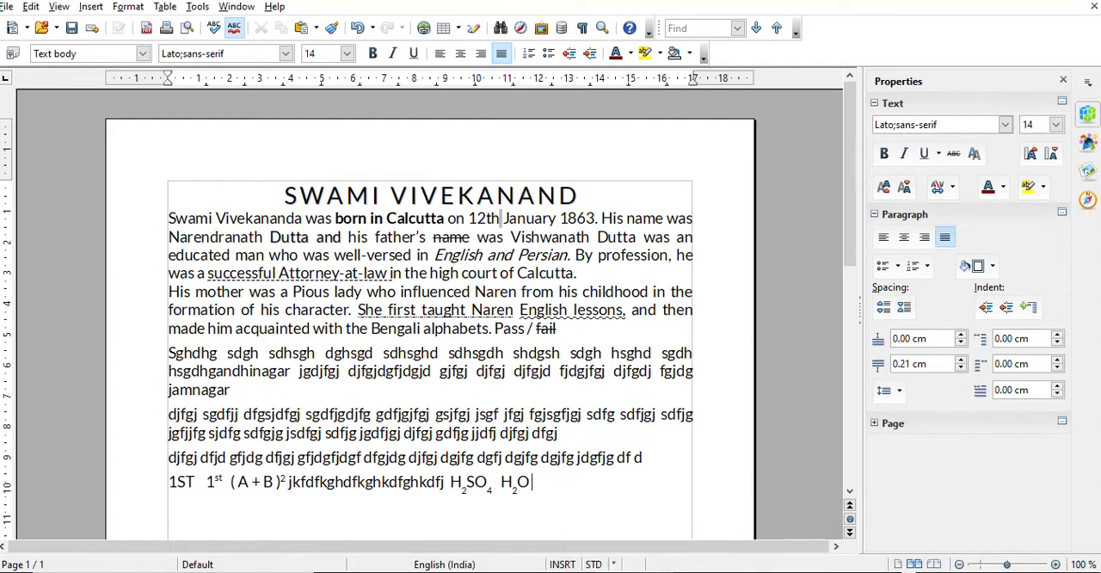
pyautogui.write('2nd 3rd 4thfjkgfjkfjkfj')
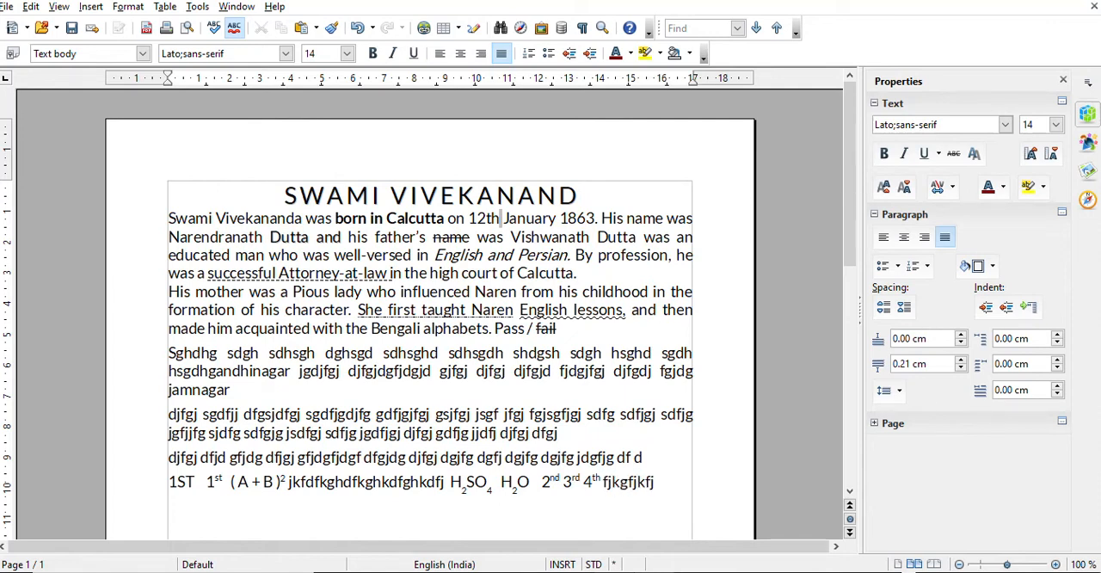
# Try filler text after "4th", delete it again and enter "5th" in its place
pyautogui.press('BackSpace')
pyautogui.press('BackSpace')
pyautogui.press('BackSpace')
pyautogui.press('BackSpace')
pyautogui.press('BackSpace')
pyautogui.press('BackSpace')
pyautogui.press('BackSpace')
pyautogui.press('BackSpace')
pyautogui.press('BackSpace')
pyautogui.press('BackSpace')
pyautogui.press('BackSpace')
pyautogui.press('BackSpace')
pyautogui.write('5th')
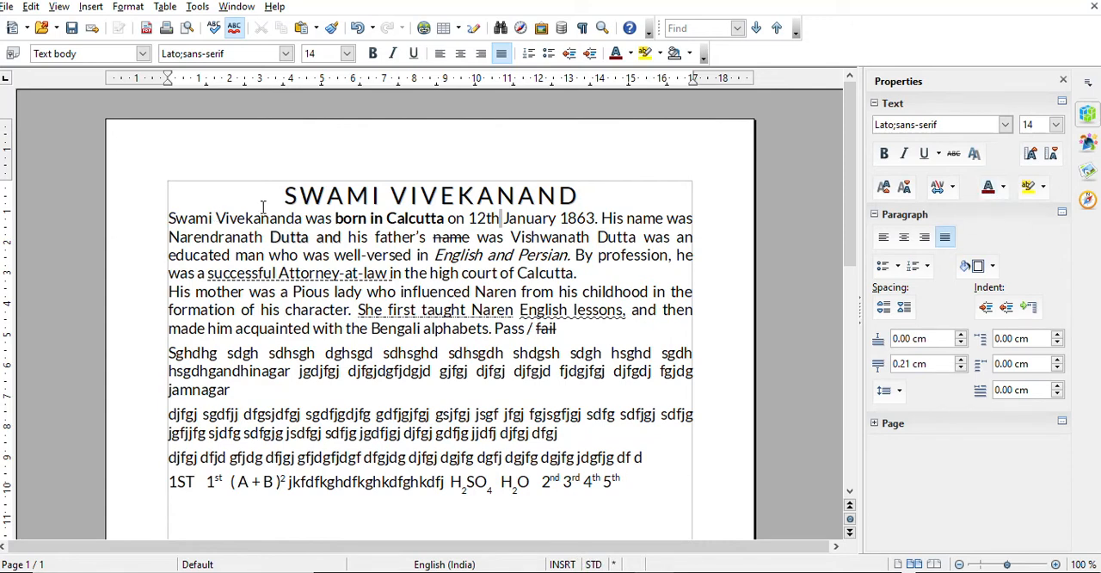
# Change the font color of the title "SWAMI VIVEKANAND" to dark red
pyautogui.moveTo(278, 196); pyautogui.dragTo(579, 196)
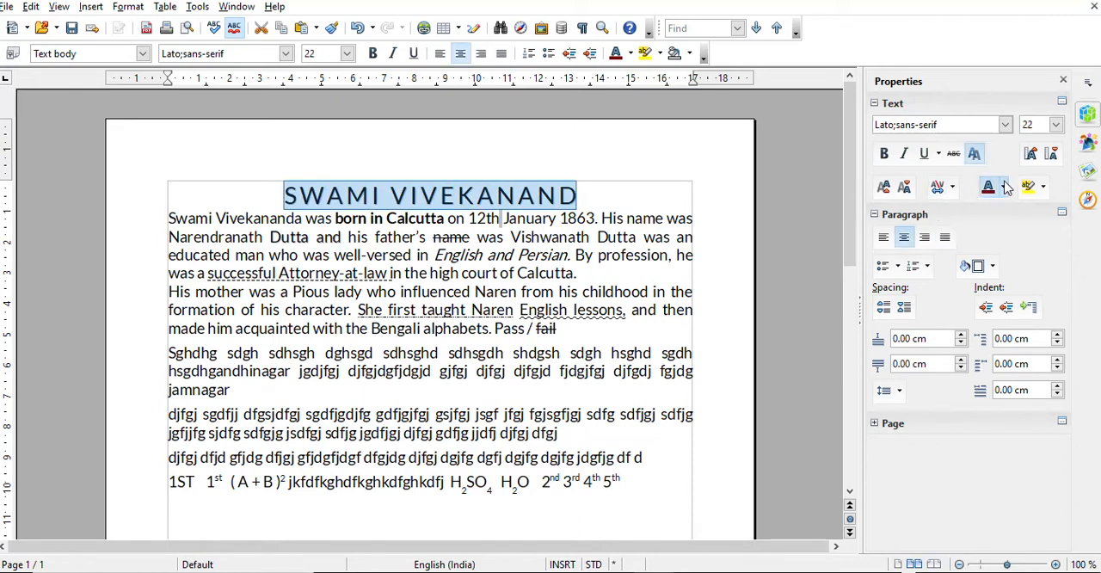
pyautogui.click(558, 338)
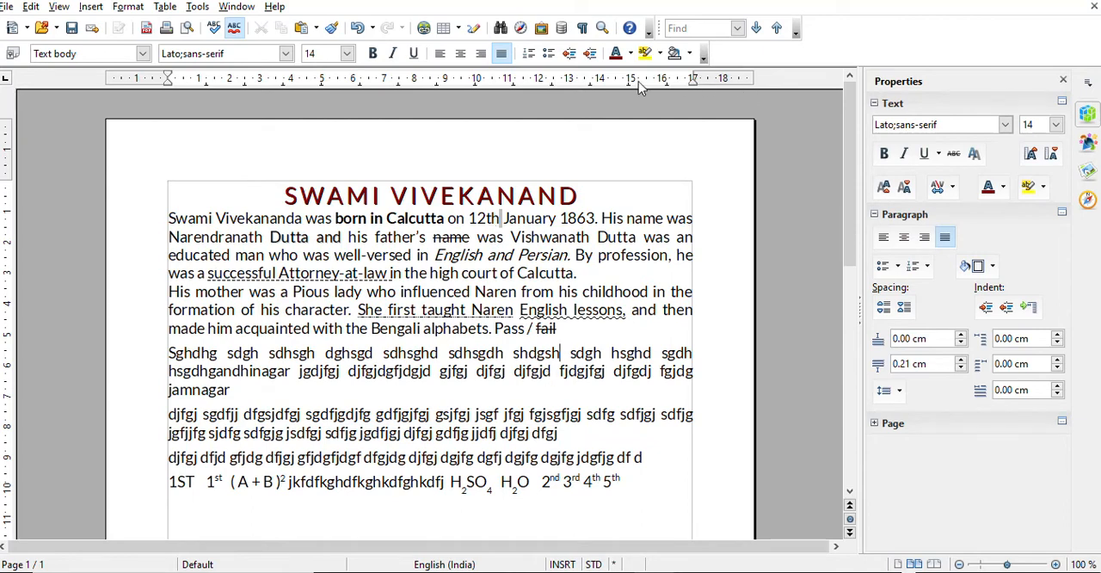
# Enlarge the document view to a variable zoom factor of 340 %
pyautogui.click(603, 29)
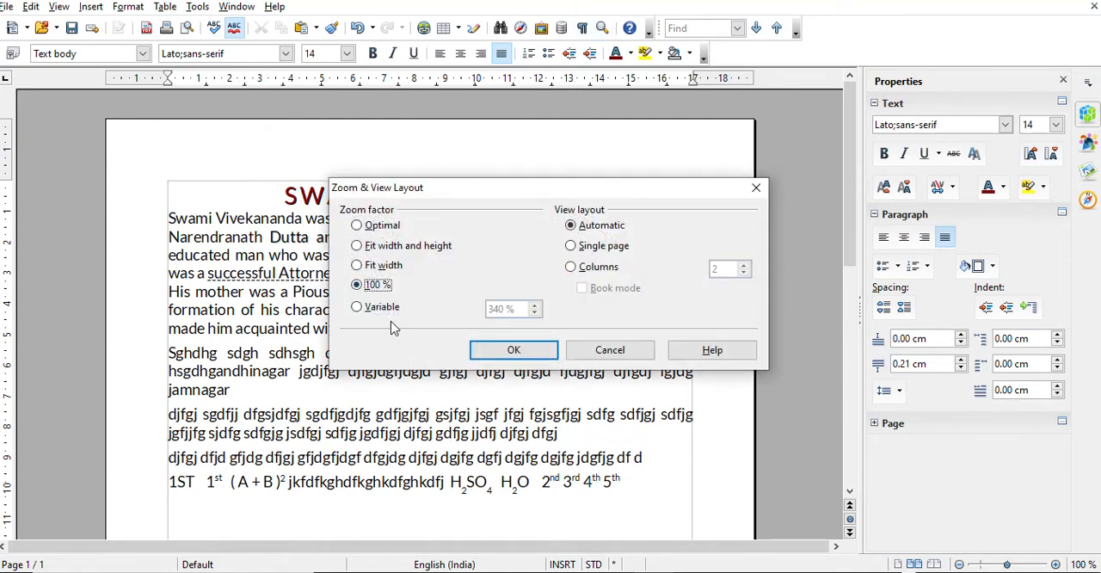
pyautogui.click(357, 307)
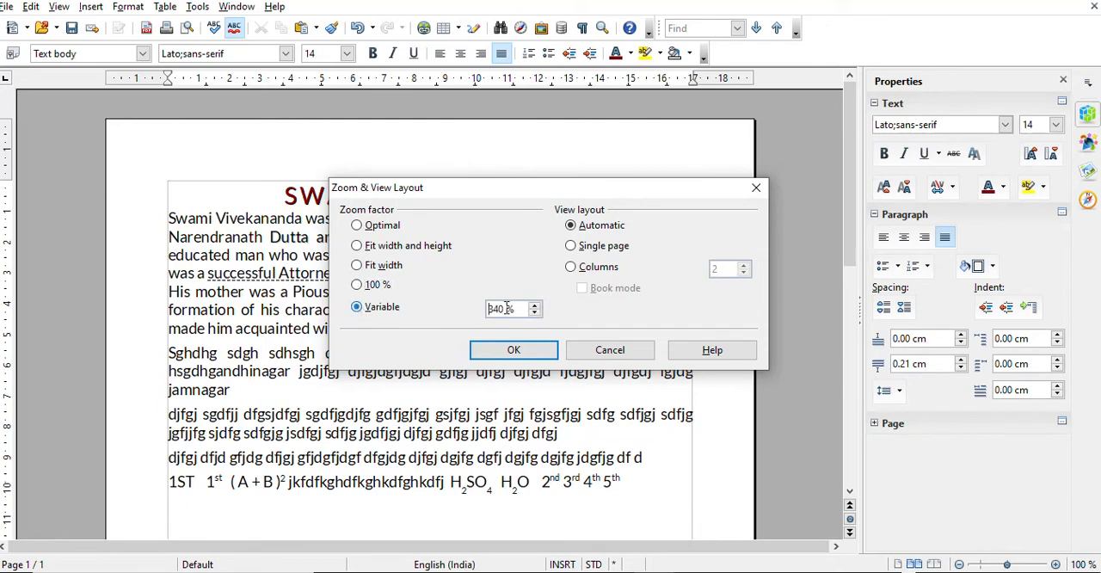
pyautogui.click(522, 308)
pyautogui.click(517, 349)
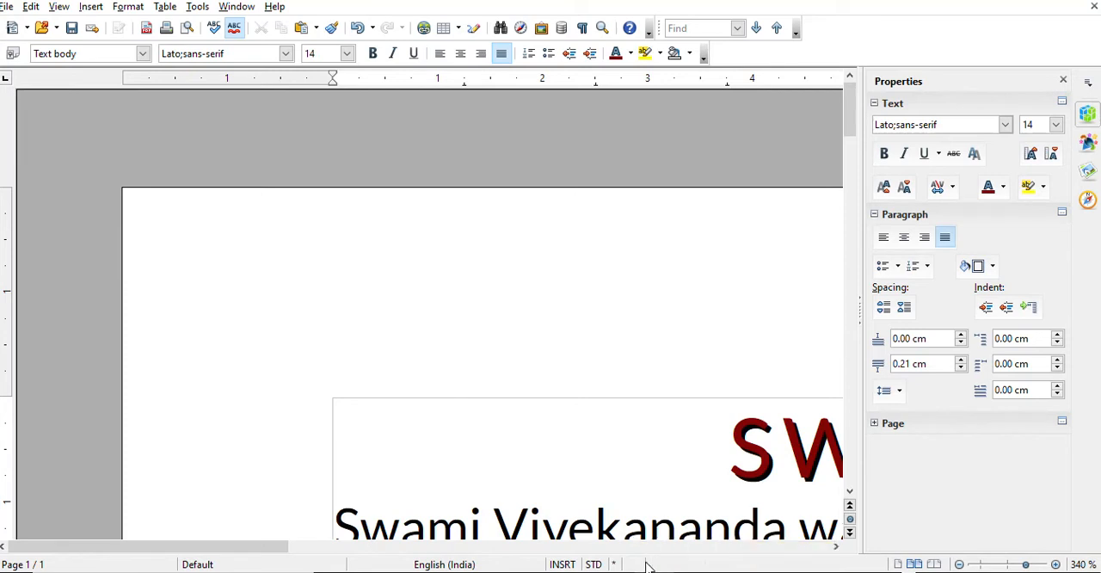
# Examine the title's colored, shadowed letters, the bold "born in Calcutta" and the shadowed "Dutta and" up close
pyautogui.scroll(-3, 724, 470)
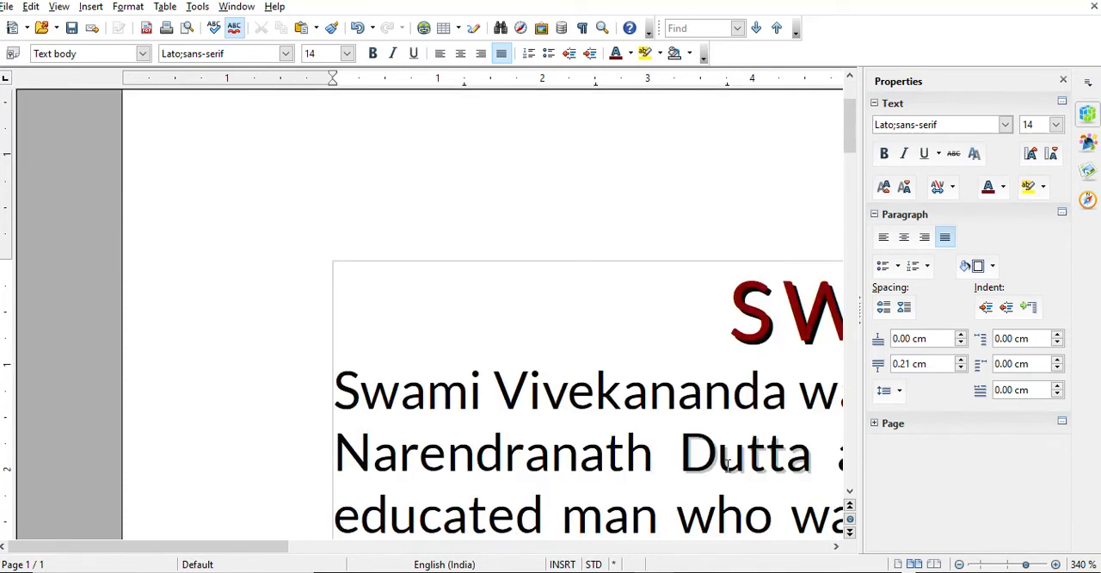
pyautogui.click(835, 546)
pyautogui.click(836, 548)
pyautogui.click(836, 547)
pyautogui.click(836, 548)
pyautogui.click(836, 548)
pyautogui.click(837, 548)
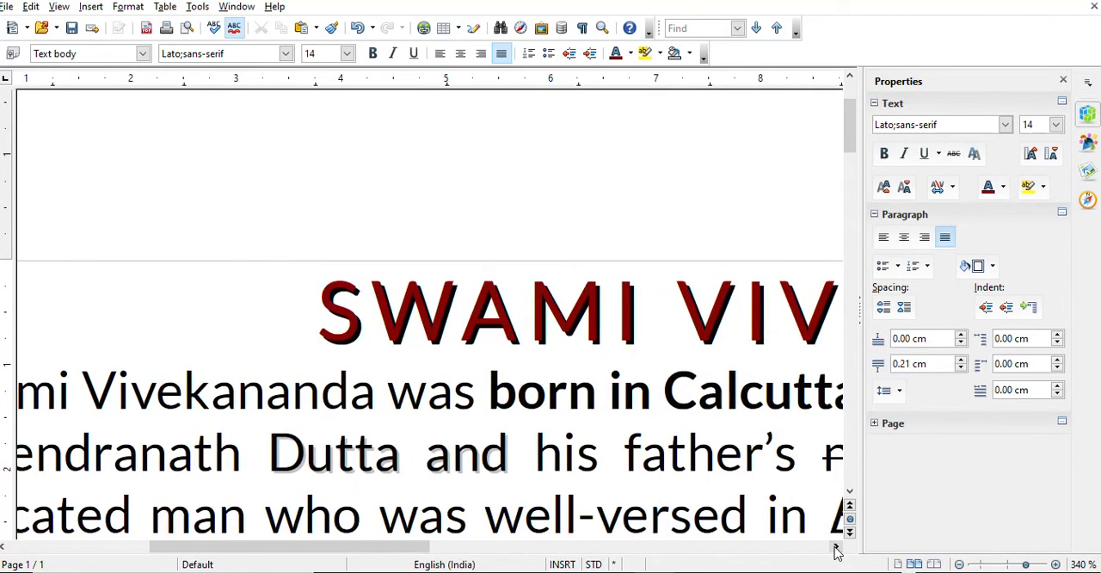
pyautogui.click(837, 547)
pyautogui.click(837, 547)
pyautogui.click(837, 548)
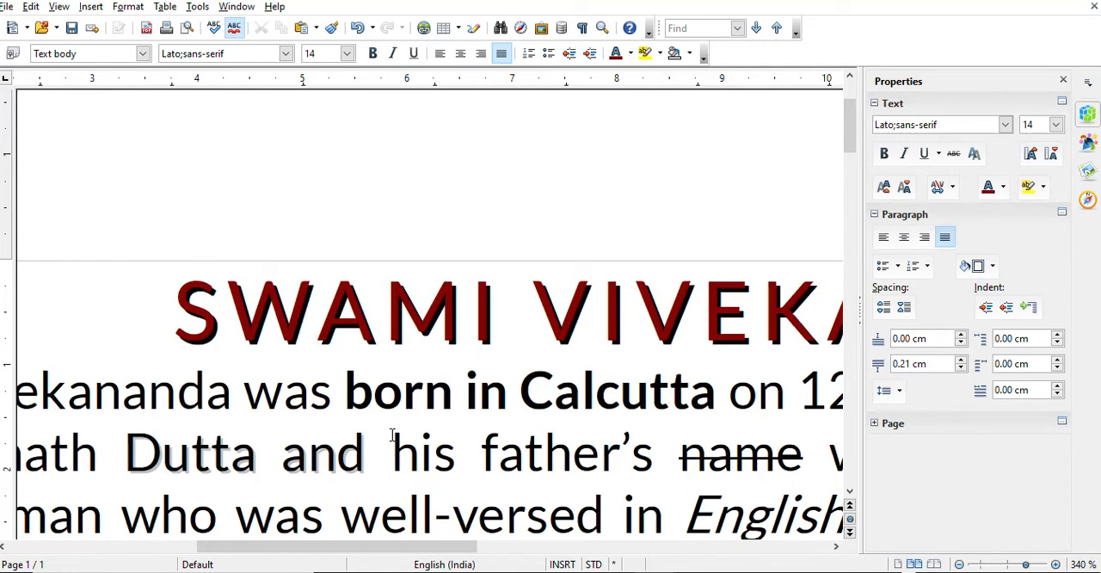
pyautogui.click(348, 392)
pyautogui.click(391, 398)
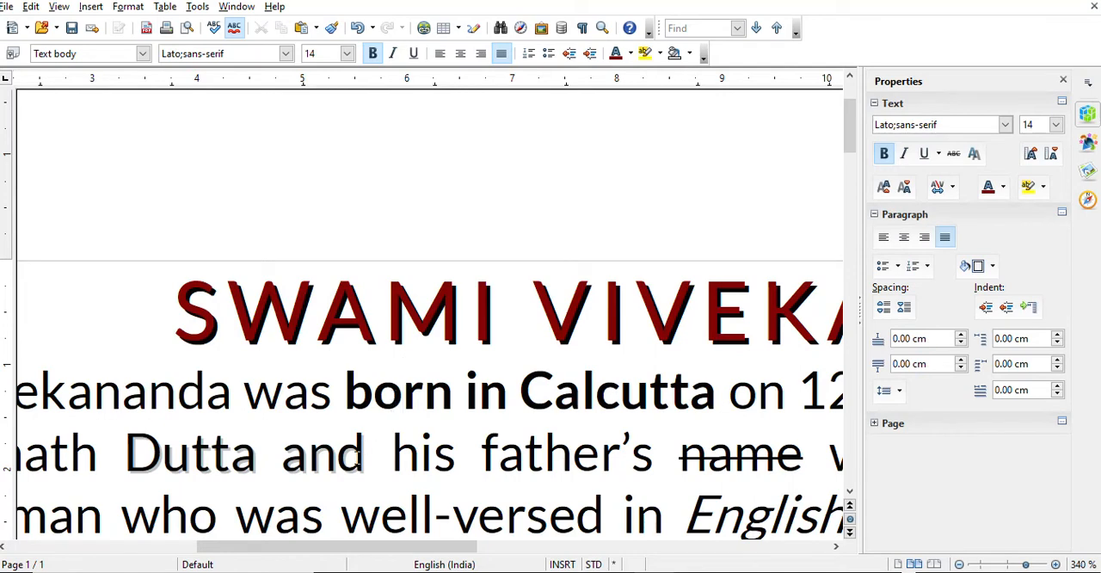
pyautogui.click(164, 464)
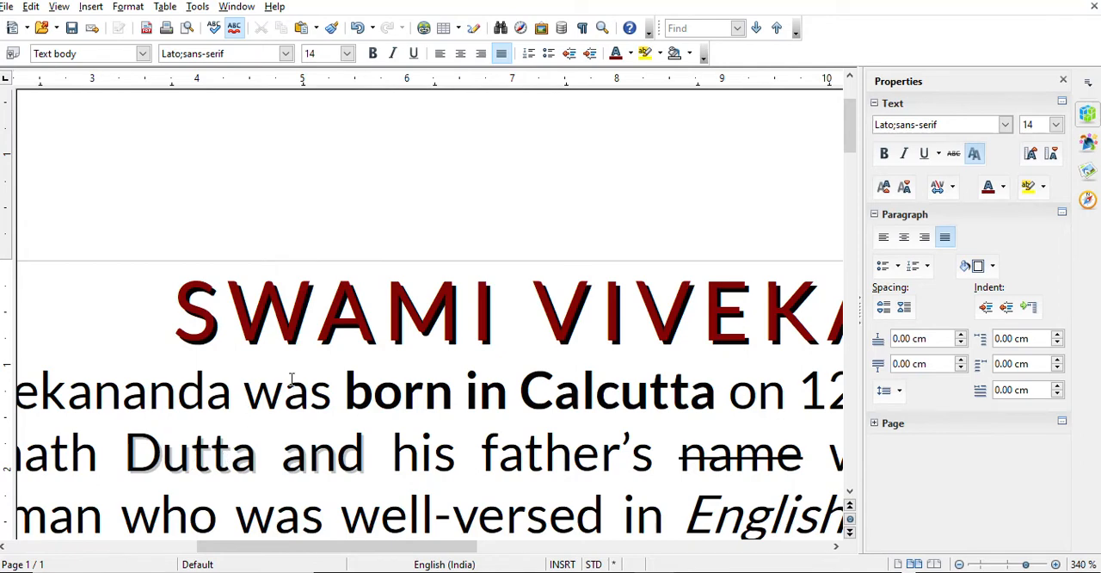
# Return the document view to a zoom factor of 100 %
pyautogui.click(602, 27)
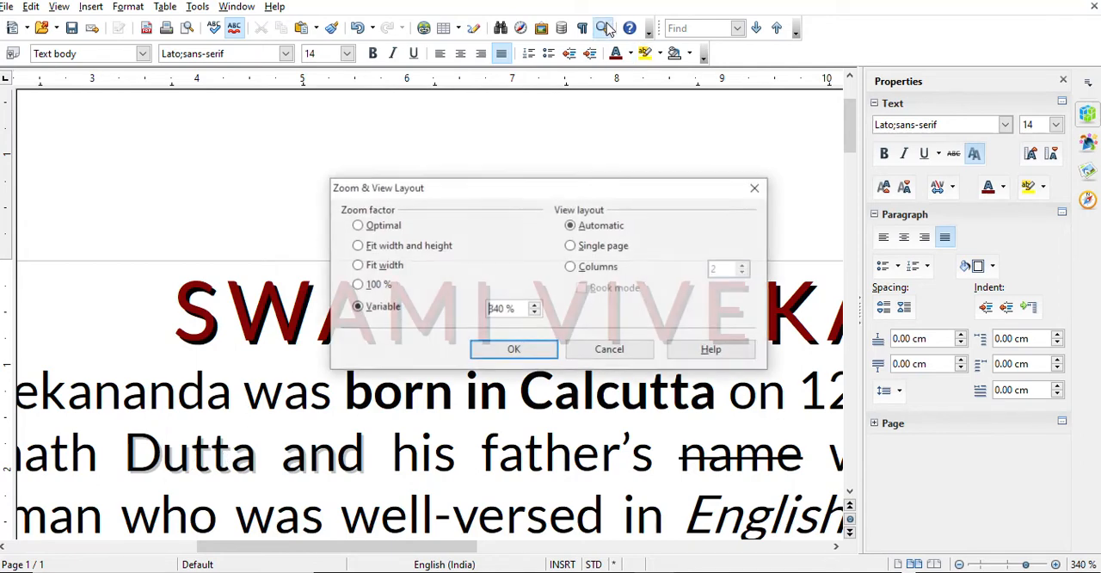
pyautogui.click(361, 286)
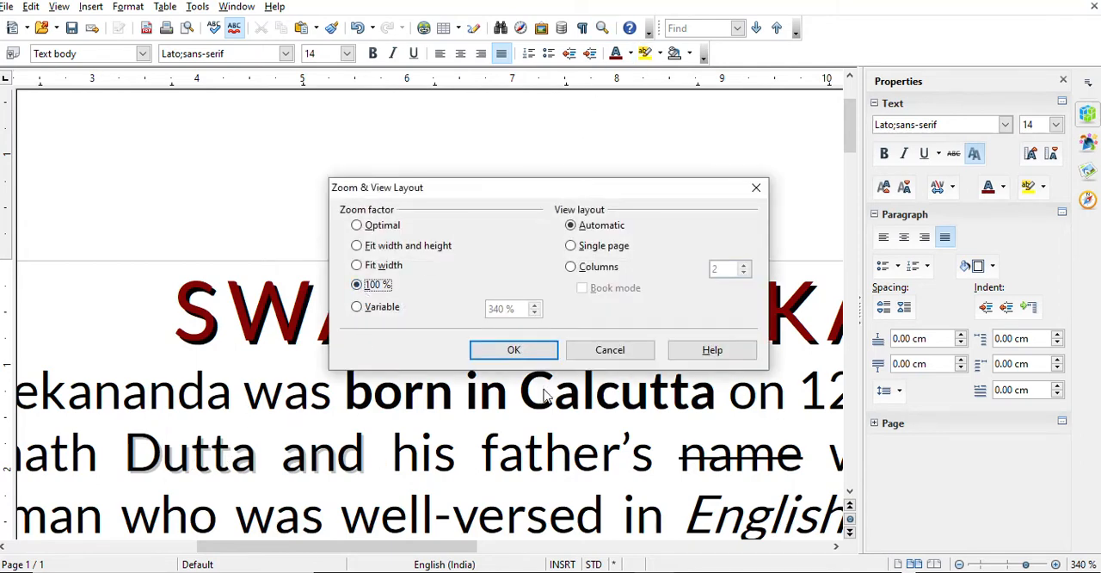
pyautogui.click(523, 354)
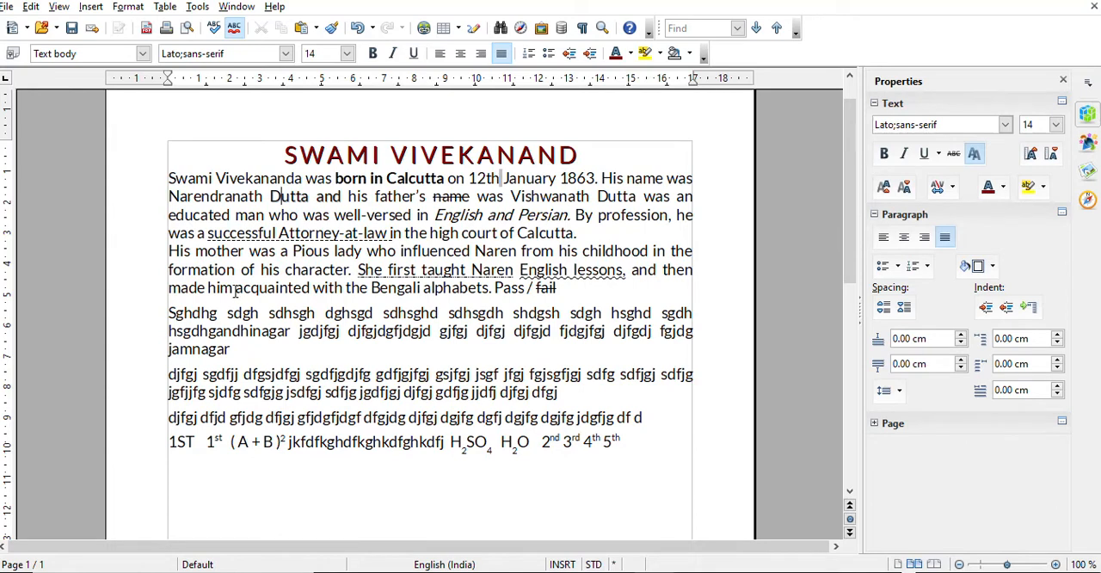
# Highlight the phrase "was a Pious lady who influenced Naren" in yellow and place the text cursor after "5th"
pyautogui.moveTo(234, 288); pyautogui.dragTo(529, 288)
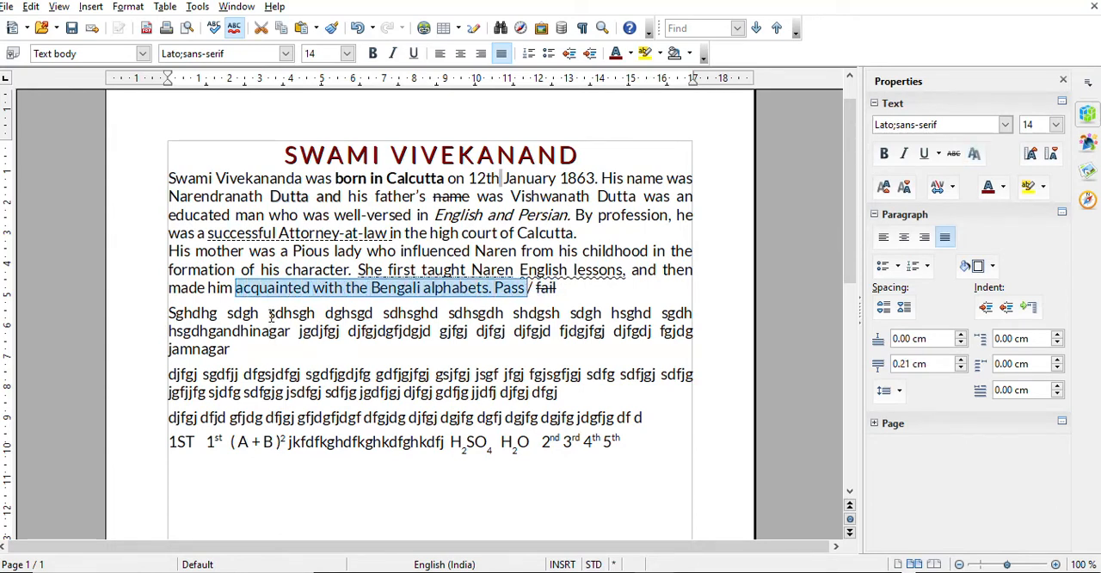
pyautogui.click(251, 254)
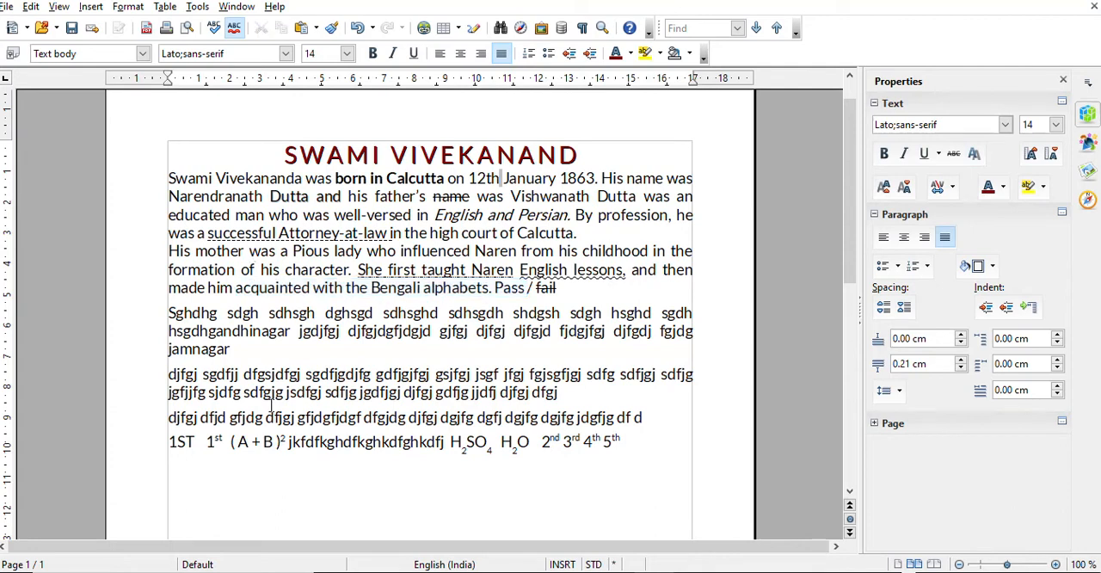
pyautogui.moveTo(249, 251); pyautogui.dragTo(305, 251)
pyautogui.hotkey('shift', 'Right')
pyautogui.hotkey('shift', 'Right')
pyautogui.hotkey('shift', 'Right')
pyautogui.hotkey('shift', 'Right')
pyautogui.hotkey('shift', 'Right')
pyautogui.hotkey('shift', 'Right')
pyautogui.hotkey('shift', 'Right')
pyautogui.hotkey('shift', 'Right')
pyautogui.hotkey('shift', 'Right')
pyautogui.hotkey('shift', 'Right')
pyautogui.hotkey('shift', 'Right')
pyautogui.hotkey('shift', 'Right')
pyautogui.hotkey('shift', 'Right')
pyautogui.hotkey('shift', 'Right')
pyautogui.hotkey('shift', 'Right')
pyautogui.hotkey('shift', 'Right')
pyautogui.hotkey('shift', 'Right')
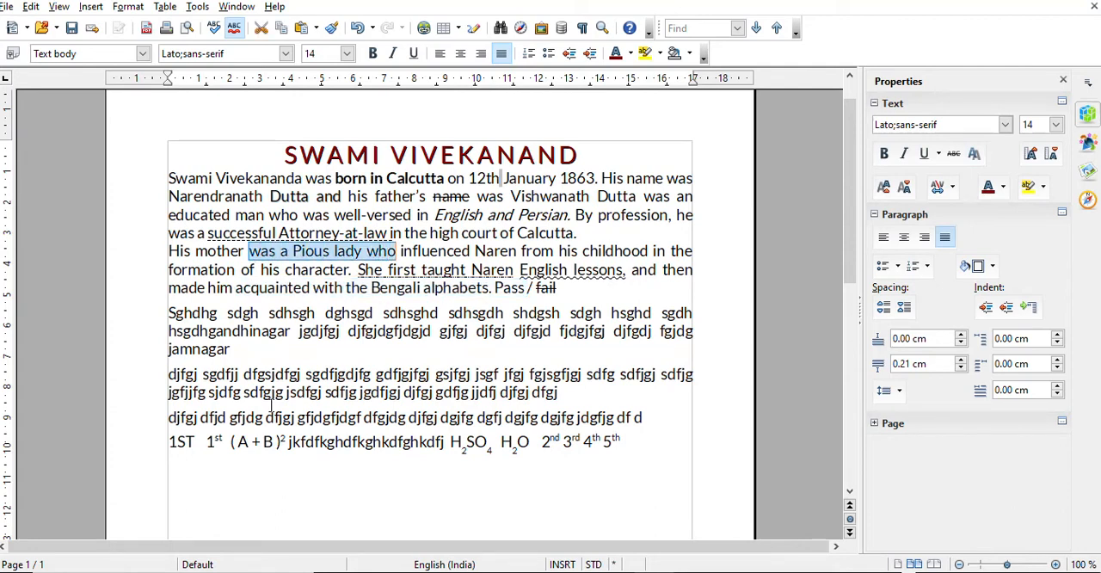
pyautogui.hotkey('shift', 'Right')
pyautogui.hotkey('shift', 'Right')
pyautogui.hotkey('shift', 'Right')
pyautogui.hotkey('shift', 'Right')
pyautogui.hotkey('shift', 'Right')
pyautogui.hotkey('shift', 'Right')
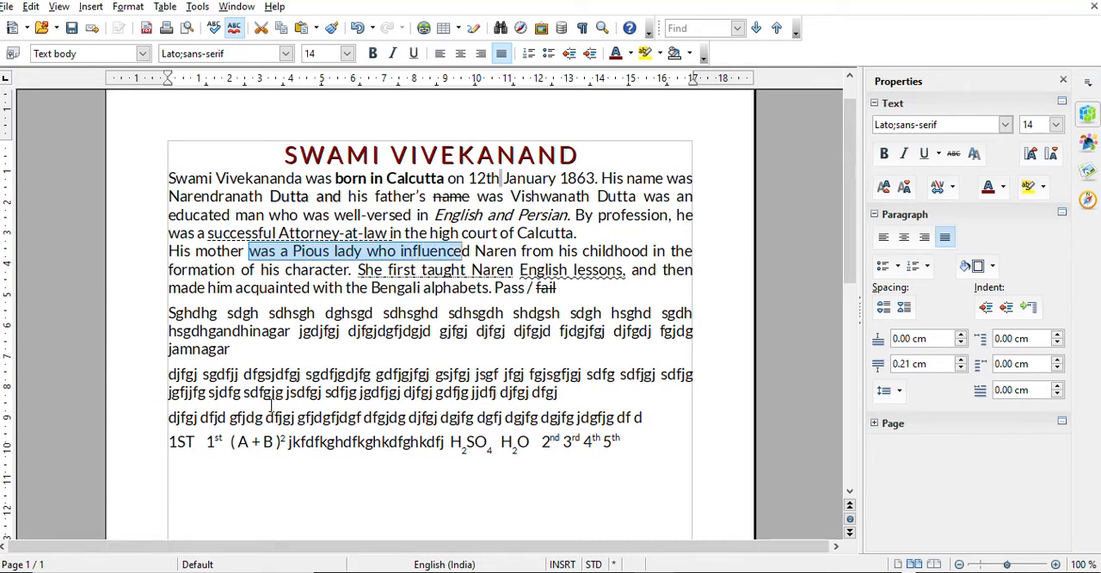
pyautogui.hotkey('shift', 'Right')
pyautogui.hotkey('shift', 'Right')
pyautogui.hotkey('shift', 'Right')
pyautogui.hotkey('shift', 'Right')
pyautogui.hotkey('shift', 'Right')
pyautogui.hotkey('shift', 'Right')
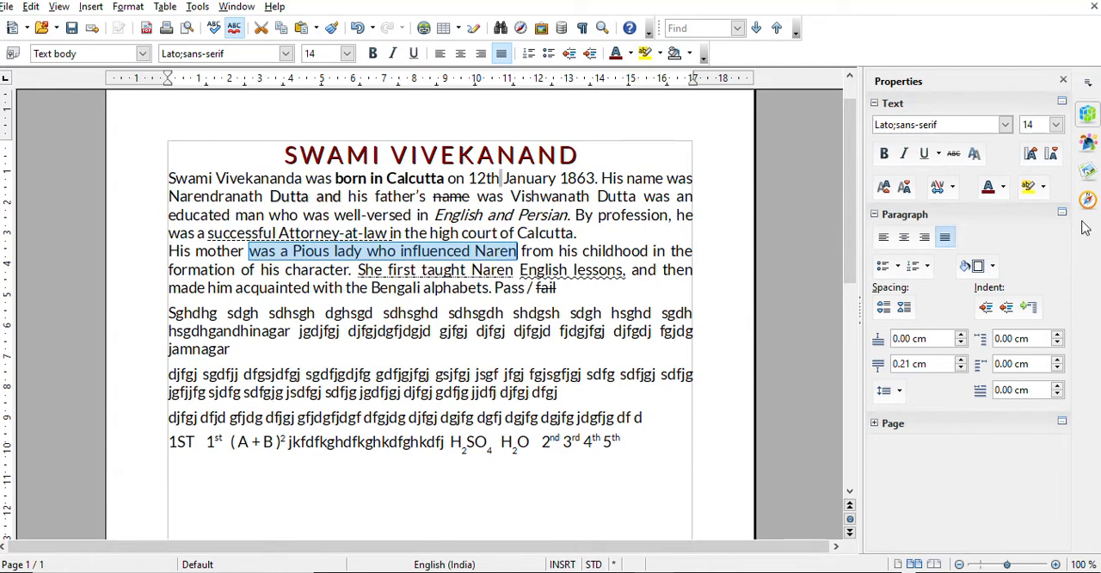
pyautogui.click(1028, 187)
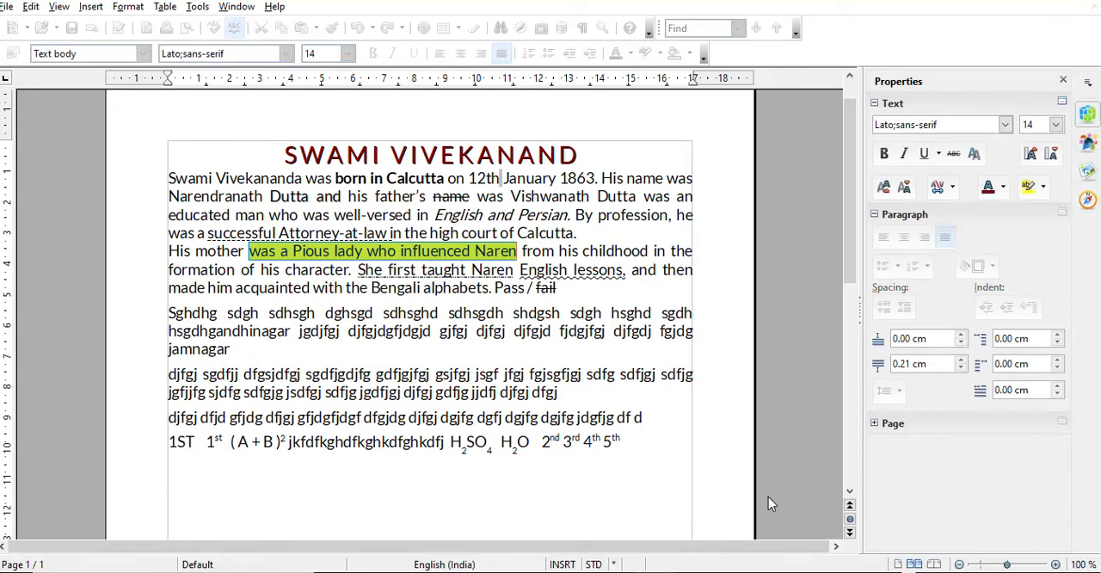
pyautogui.click(655, 444)
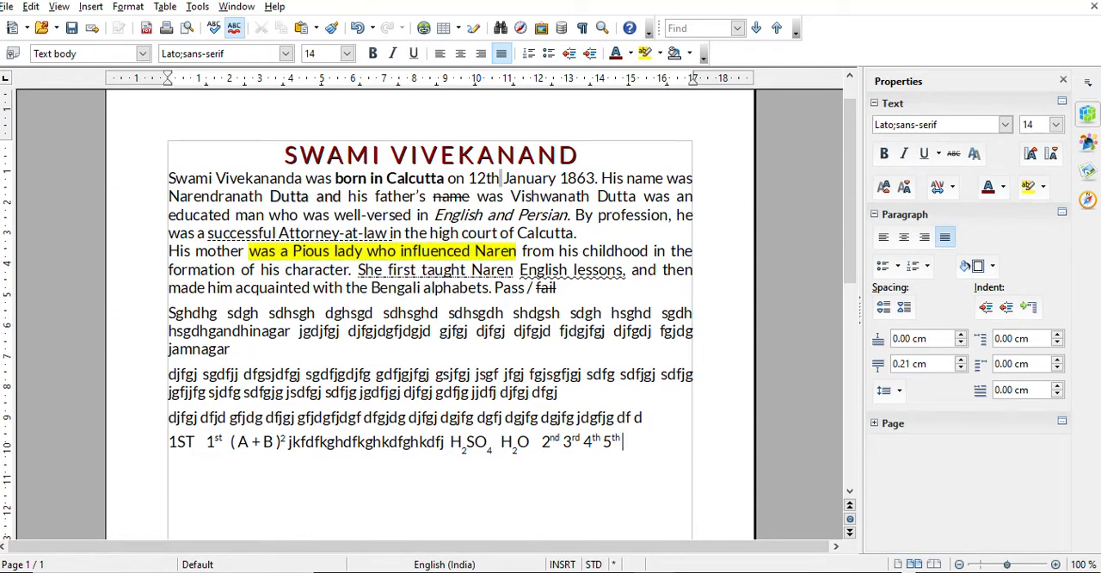
# Switch to the Swami Vivekananda essay in Chrome and copy the three paragraphs from "With this teaching" to "joined the Ramakrishna Mission."
pyautogui.moveTo(477, 569)
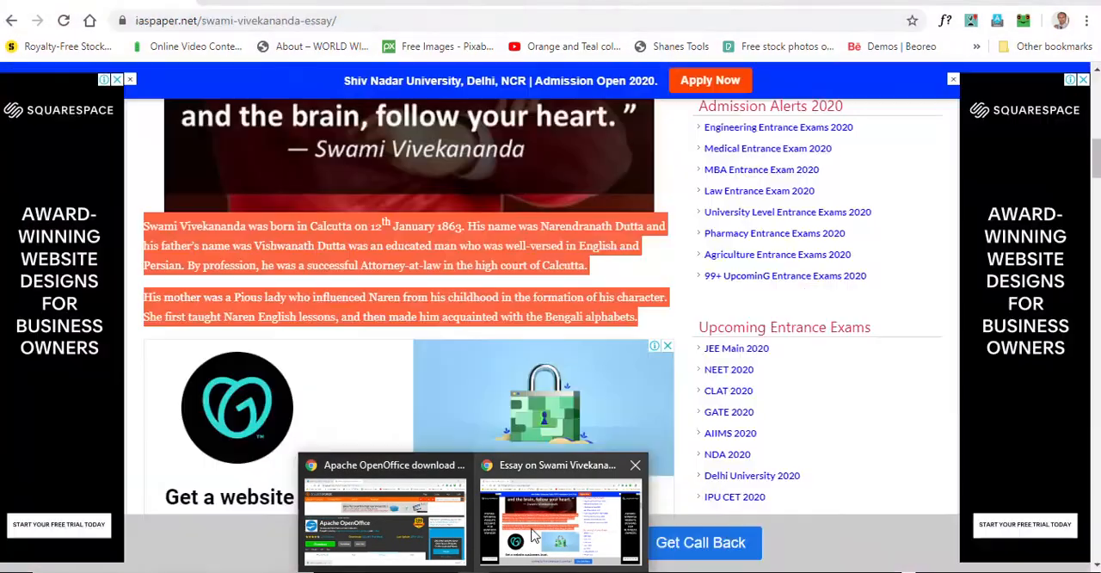
pyautogui.click(531, 534)
pyautogui.scroll(-15, 405, 440)
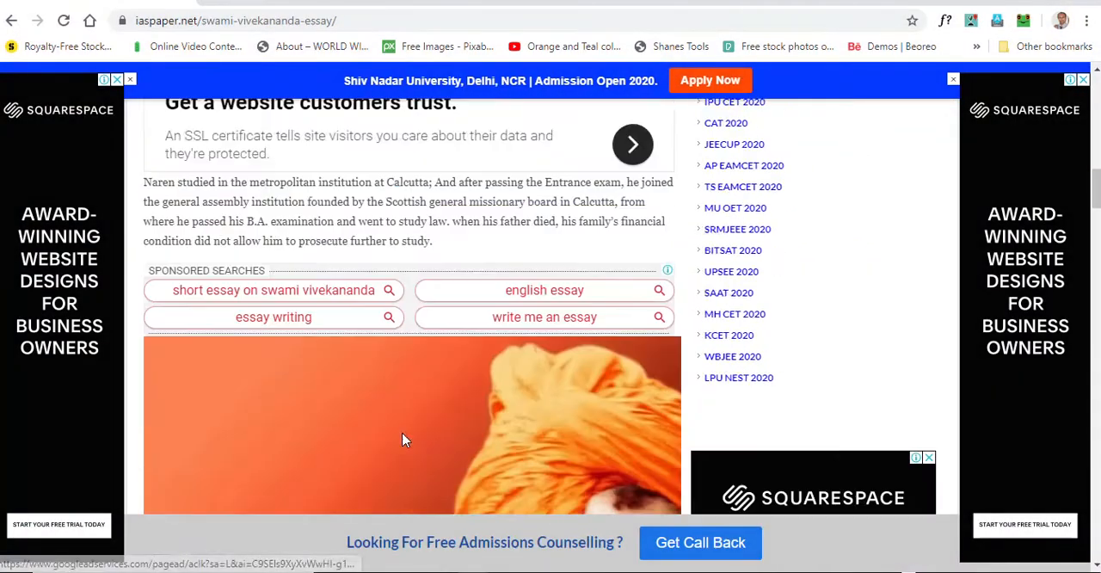
pyautogui.scroll(-5, 405, 440)
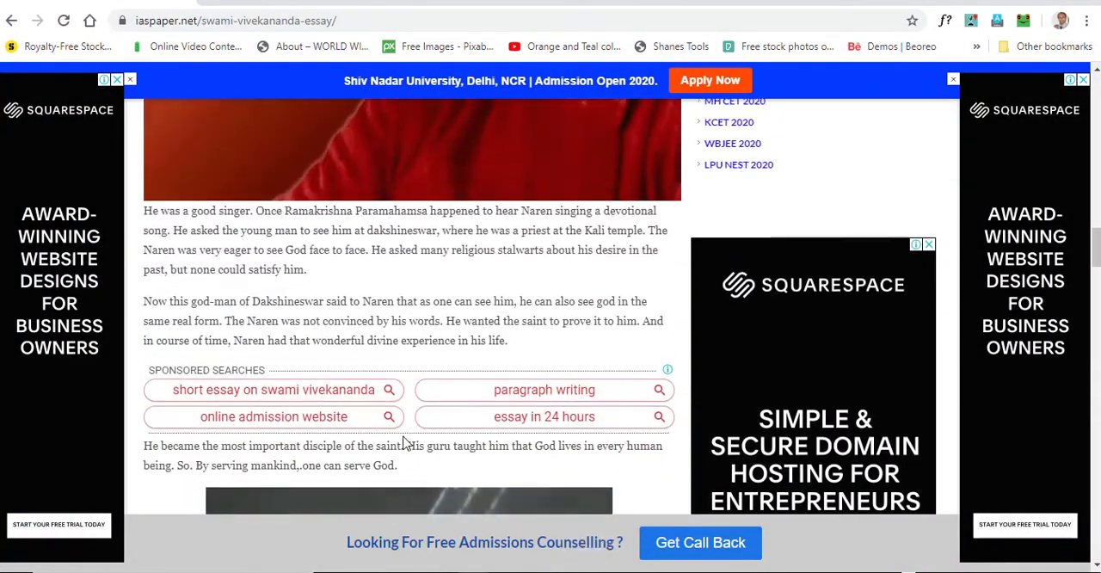
pyautogui.scroll(-8, 405, 444)
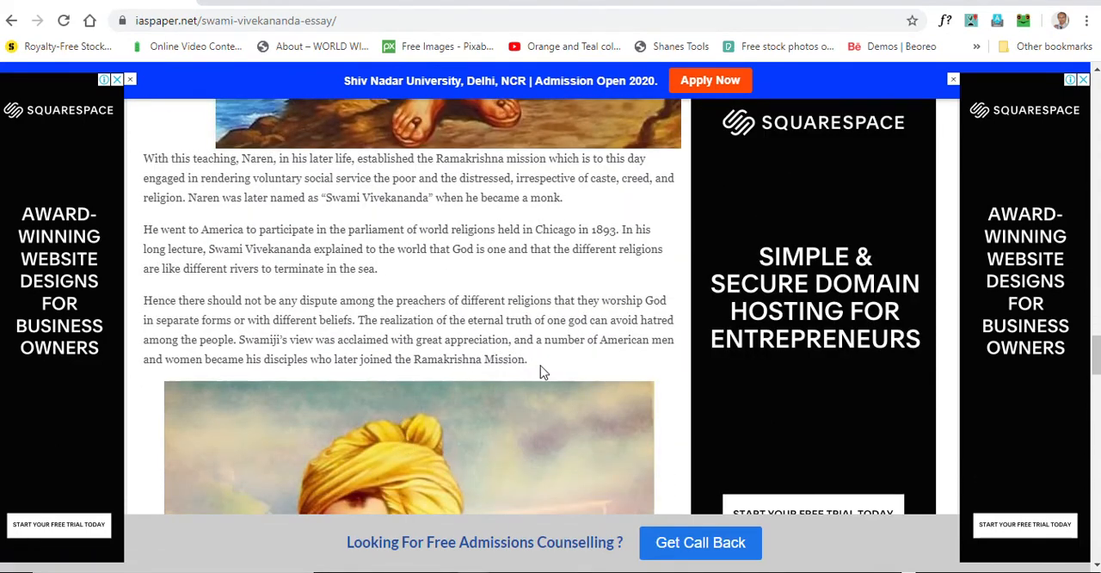
pyautogui.moveTo(540, 368); pyautogui.dragTo(146, 158)
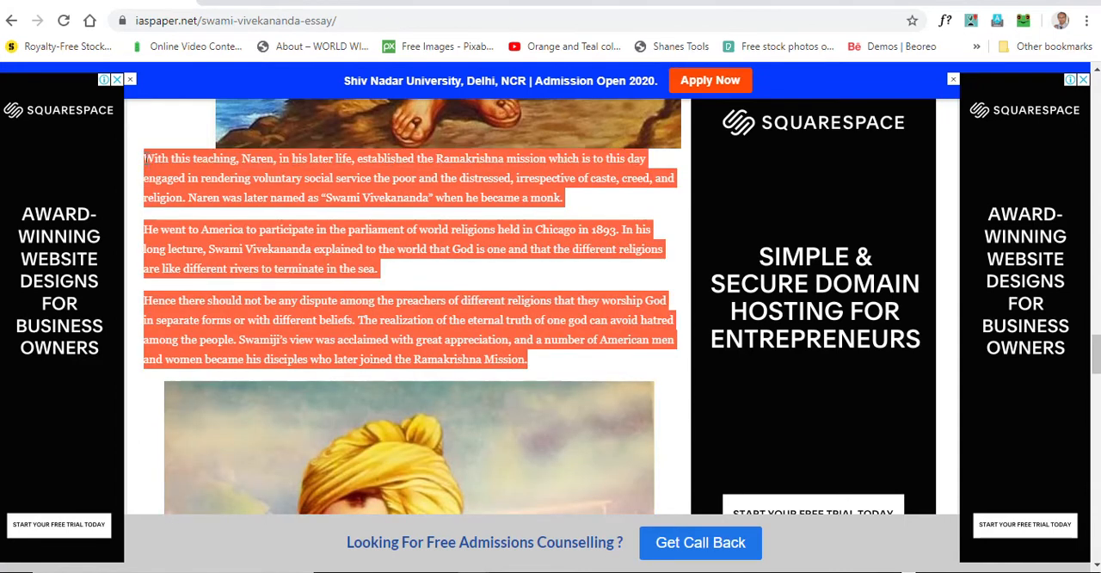
pyautogui.rightClick(204, 180)
pyautogui.click(223, 194)
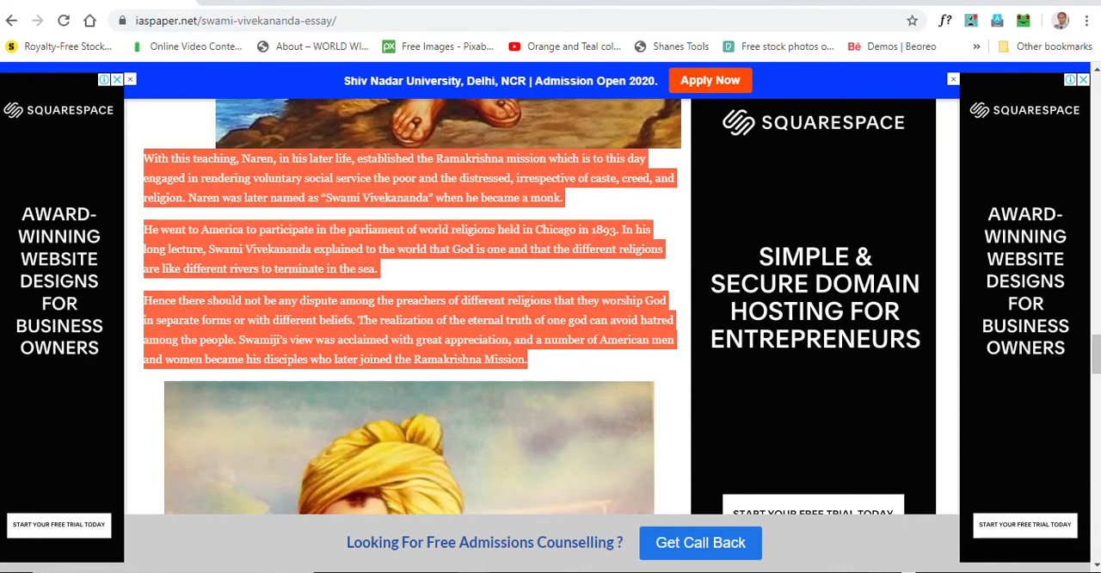
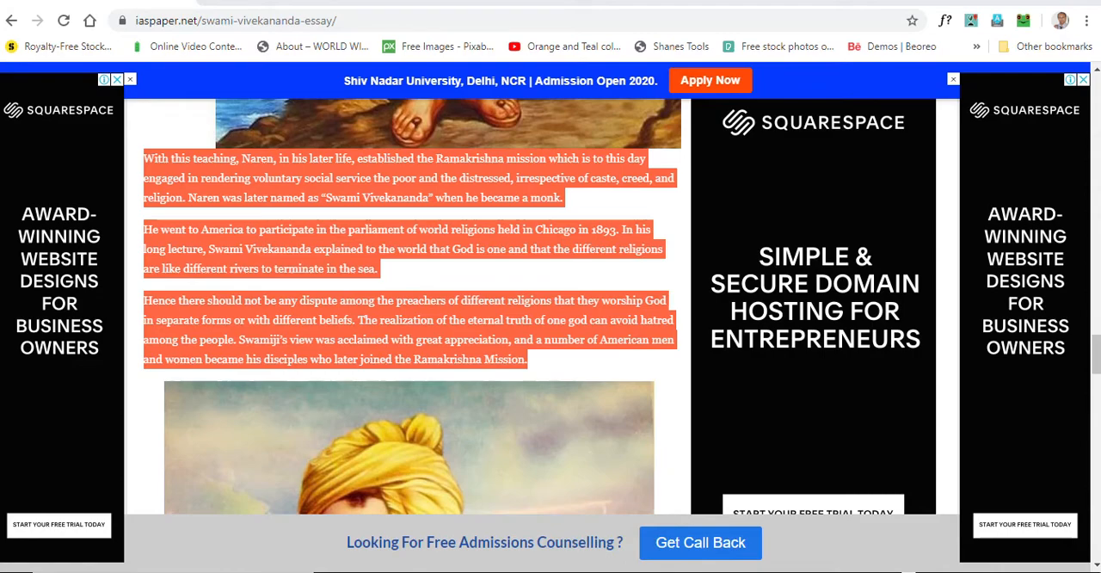
# Switch back to the Writer document, paste the copied essay paragraphs below the "1ST" line and delete the "Read more" link
pyautogui.click(292, 567)
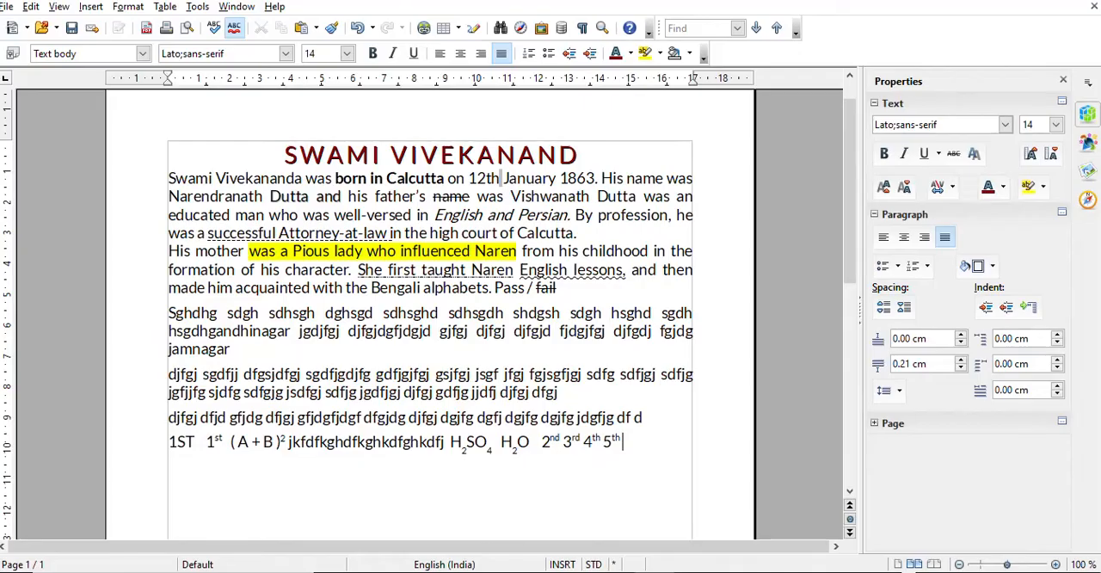
pyautogui.click(534, 491)
pyautogui.write('With this teaching, Naren, in his later life, established the Ramakrishna mission which is to this day engaged in rendering voluntary social service the poor and the distressed, irrespective of caste, creed, and religion. Naren was later named as "Swami Vivekananda" when he became a monk. He went to America to participate in the parliament of world religions held in Chicago in 1893. In his long lecture, Swami Vivekananda explained to the world that God is one and that the different religions are like different rivers to terminate in the sea. Hence there should not be any dispute among the preachers of different religions that they worship God in separate forms or with different beliefs. The realization of the eternal truth of one god can avoid hatred among the people. Swamiji’s view was acclaimed with great appreciation, and a number of American men and women became his disciples who later joined the Ramakrishna Mission.  Read more: https://www.iaspaper.net/swami-vivekananda-essay/')
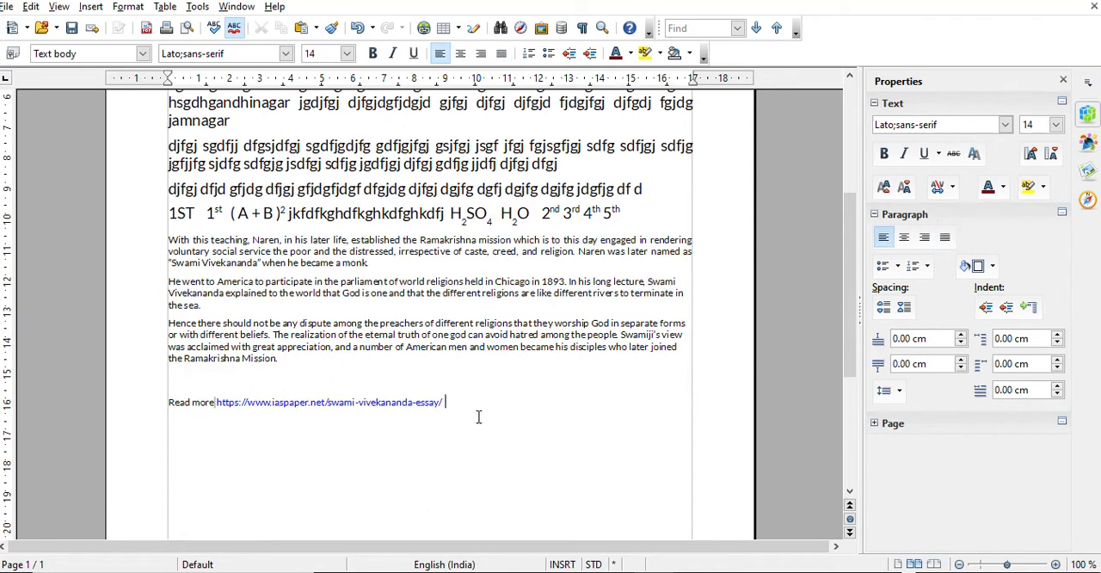
pyautogui.moveTo(479, 410); pyautogui.dragTo(125, 398)
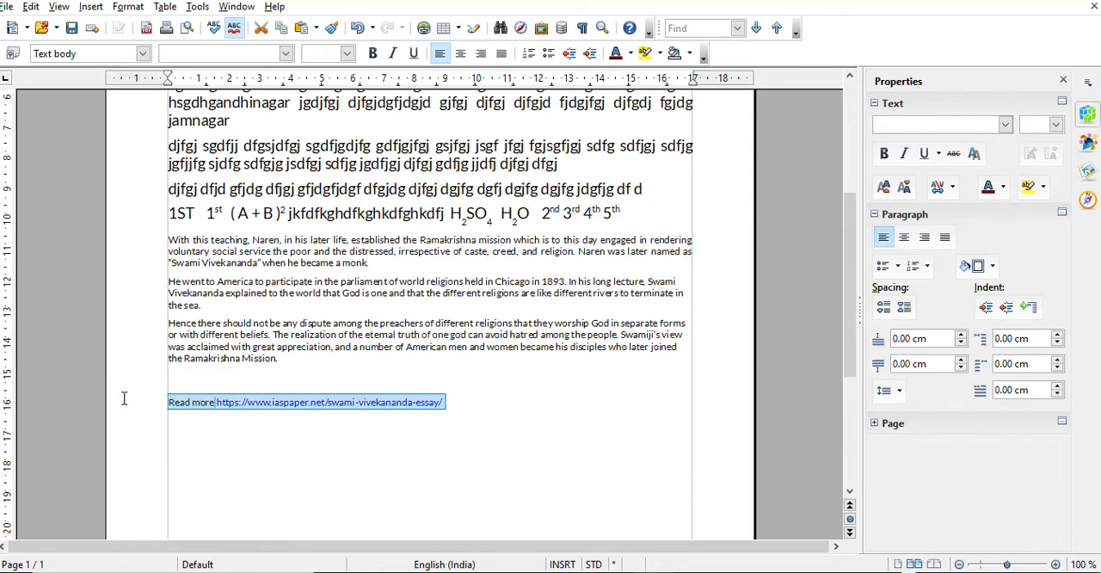
pyautogui.press('Delete')
pyautogui.moveTo(288, 365); pyautogui.dragTo(166, 247)
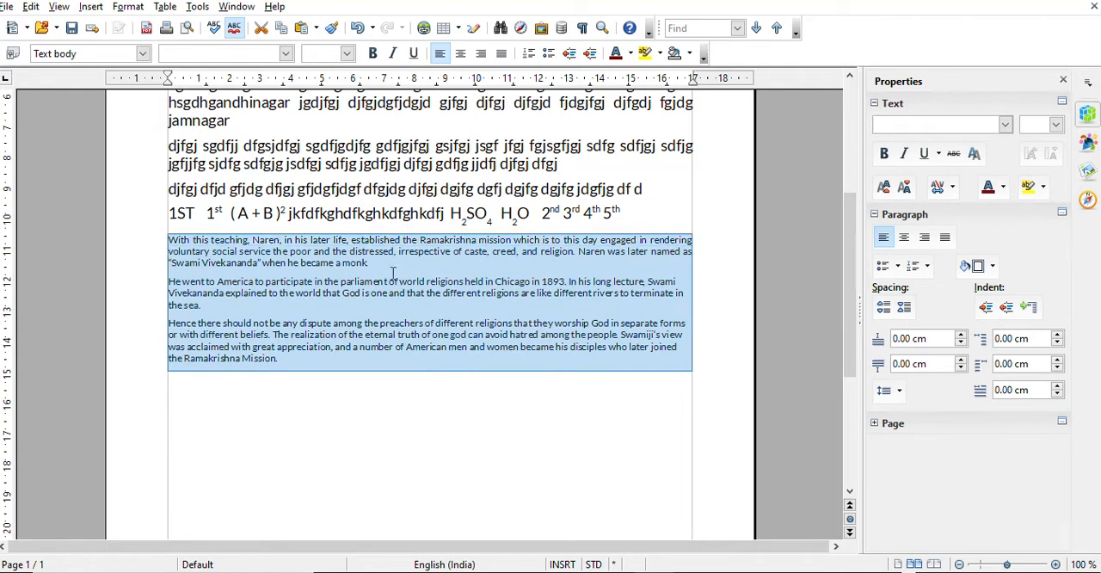
pyautogui.click(374, 355)
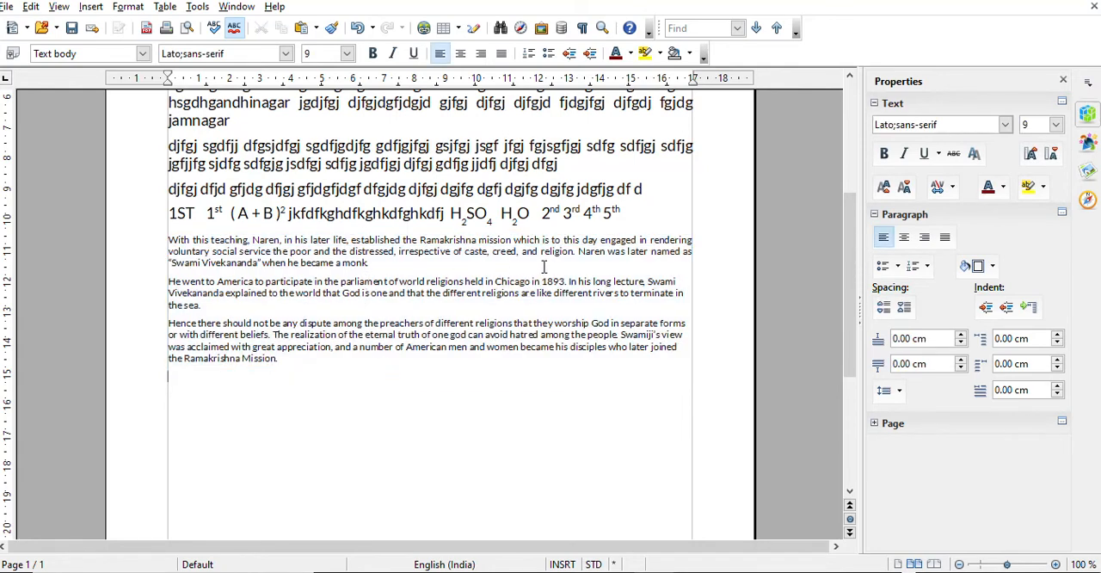
# Split the first pasted paragraph after "Naren,", "engaged in" and "distressed,", adding a backslash after "engaged in"
pyautogui.click(283, 239)
pyautogui.press('Return')
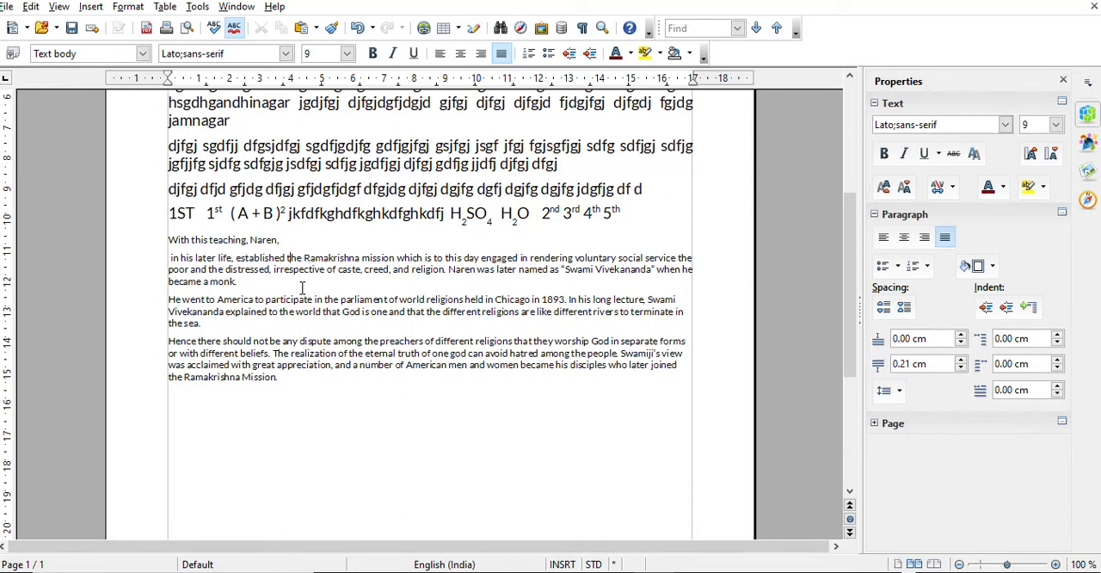
pyautogui.hotkey('ctrl', 'Right')
pyautogui.hotkey('ctrl', 'Right')
pyautogui.write('\\')
pyautogui.press('Return')
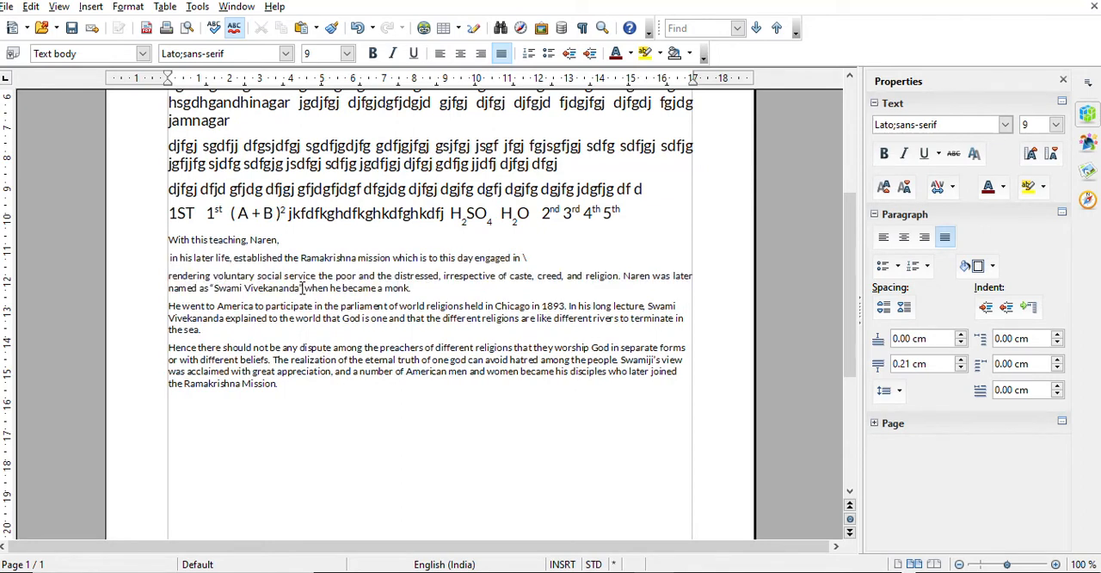
pyautogui.hotkey('ctrl', 'Right')
pyautogui.hotkey('ctrl', 'Right')
pyautogui.hotkey('ctrl', 'Right')
pyautogui.hotkey('ctrl', 'Right')
pyautogui.press('Return')
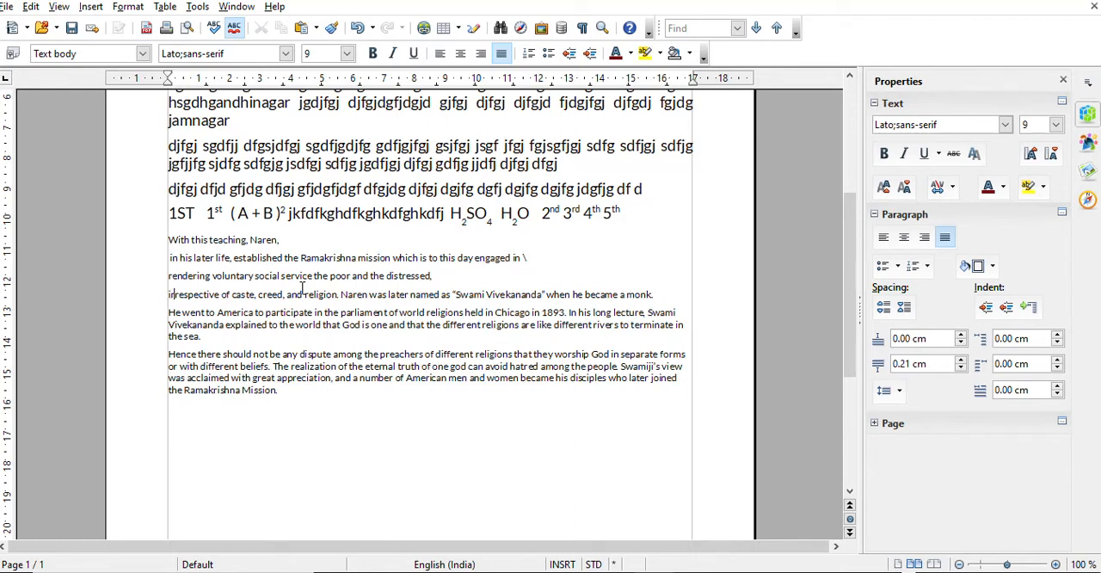
# Split the second pasted paragraph after "Chicago in 1893." so "In his long lecture" starts its own paragraph
pyautogui.hotkey('ctrl', 'l')
pyautogui.press('Right')
pyautogui.press('Right')
pyautogui.press('Right')
pyautogui.press('Right')
pyautogui.press('Right')
pyautogui.press('Right')
pyautogui.press('Right')
pyautogui.press('Right')
pyautogui.press('Right')
pyautogui.press('Right')
pyautogui.press('Right')
pyautogui.press('Right')
pyautogui.press('Right')
pyautogui.press('Right')
pyautogui.press('Right')
pyautogui.press('Right')
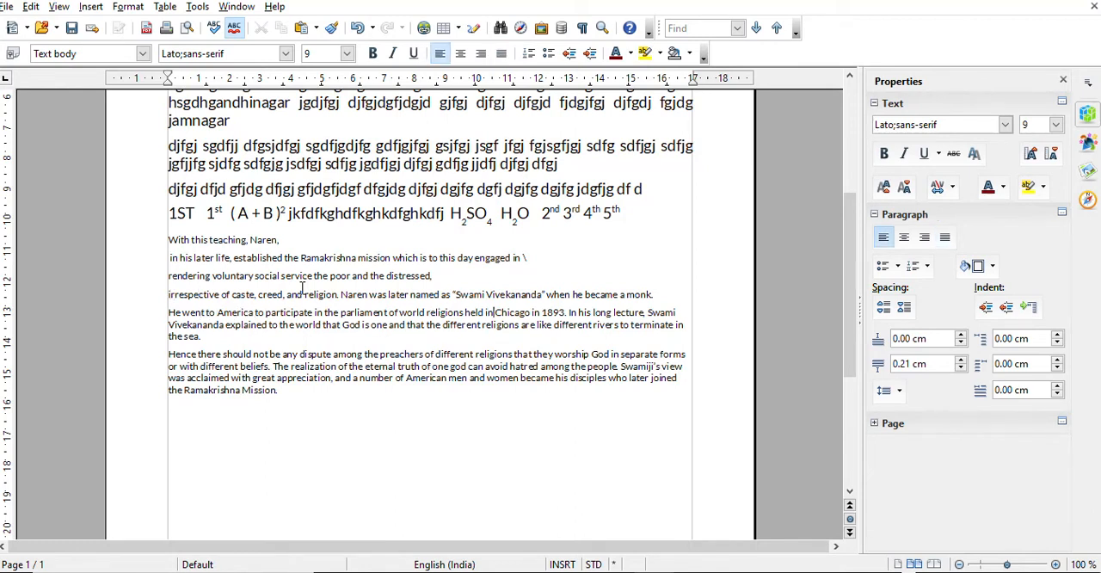
pyautogui.press('Right')
pyautogui.press('Right')
pyautogui.press('Right')
pyautogui.press('Right')
pyautogui.press('Right')
pyautogui.press('Right')
pyautogui.press('Right')
pyautogui.press('Return')
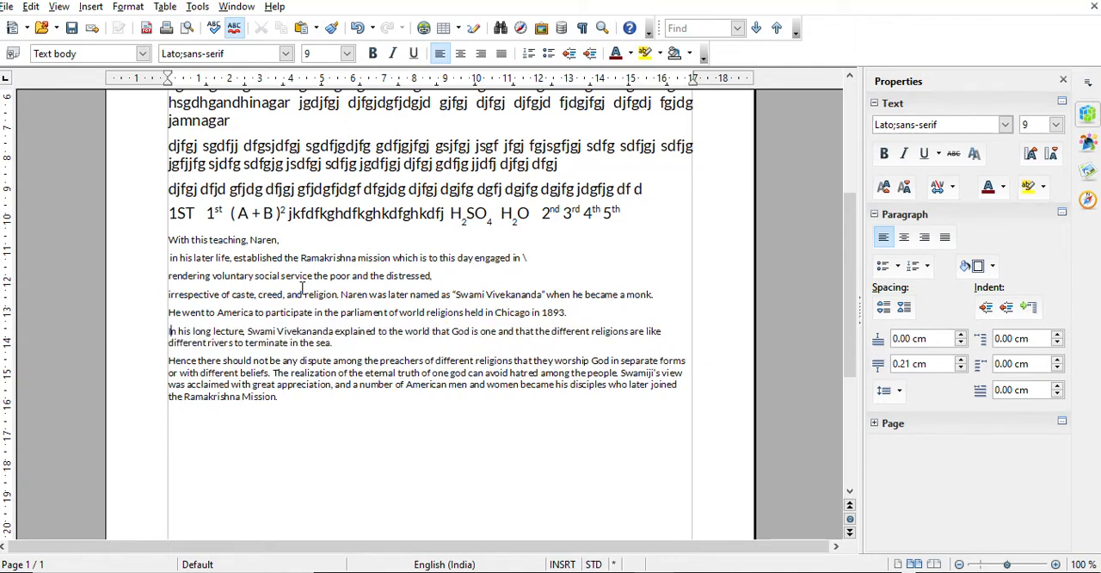
# Split the third pasted paragraph into separate paragraphs after "worship God", "can avoid" and "acclaimed with"
pyautogui.press('Right')
pyautogui.press('Right')
pyautogui.press('Right')
pyautogui.press('Right')
pyautogui.press('Right')
pyautogui.press('Right')
pyautogui.press('Right')
pyautogui.press('Right')
pyautogui.press('Right')
pyautogui.press('Right')
pyautogui.press('Right')
pyautogui.press('Right')
pyautogui.press('Right')
pyautogui.press('Right')
pyautogui.press('Right')
pyautogui.press('Right')
pyautogui.press('Down')
pyautogui.press('Down')
pyautogui.press('Right')
pyautogui.press('Right')
pyautogui.press('Right')
pyautogui.press('Right')
pyautogui.press('Right')
pyautogui.press('Right')
pyautogui.press('Right')
pyautogui.press('Right')
pyautogui.press('Right')
pyautogui.press('Right')
pyautogui.press('Right')
pyautogui.press('Right')
pyautogui.press('Right')
pyautogui.press('Right')
pyautogui.press('Right')
pyautogui.press('Right')
pyautogui.press('Right')
pyautogui.press('Right')
pyautogui.press('Right')
pyautogui.press('Right')
pyautogui.press('Right')
pyautogui.press('Right')
pyautogui.press('Right')
pyautogui.press('Right')
pyautogui.press('Right')
pyautogui.press('Right')
pyautogui.press('Right')
pyautogui.press('Right')
pyautogui.press('Right')
pyautogui.press('Right')
pyautogui.press('Right')
pyautogui.press('Right')
pyautogui.press('Right')
pyautogui.press('Right')
pyautogui.press('Right')
pyautogui.press('Right')
pyautogui.press('Right')
pyautogui.press('Right')
pyautogui.press('Right')
pyautogui.press('Right')
pyautogui.press('Right')
pyautogui.press('Right')
pyautogui.press('Right')
pyautogui.press('Right')
pyautogui.press('Right')
pyautogui.press('Return')
pyautogui.press('Right')
pyautogui.press('Right')
pyautogui.press('Right')
pyautogui.press('Right')
pyautogui.press('Right')
pyautogui.press('Right')
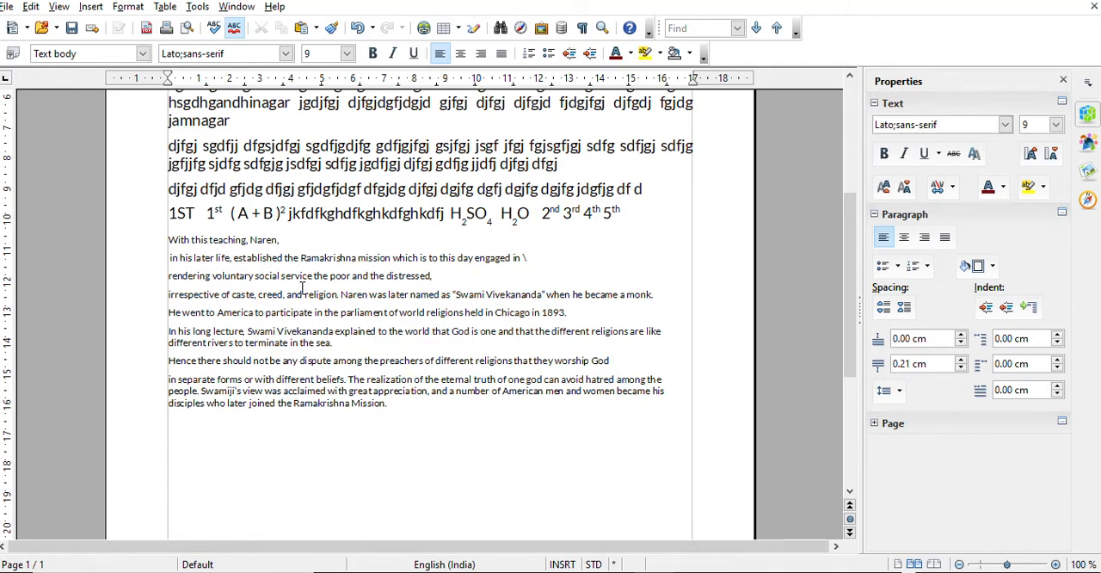
pyautogui.press('Right')
pyautogui.press('Right')
pyautogui.press('Right')
pyautogui.press('Right')
pyautogui.press('Right')
pyautogui.press('Right')
pyautogui.press('Right')
pyautogui.press('Right')
pyautogui.press('Right')
pyautogui.press('Right')
pyautogui.press('Right')
pyautogui.press('Right')
pyautogui.press('Return')
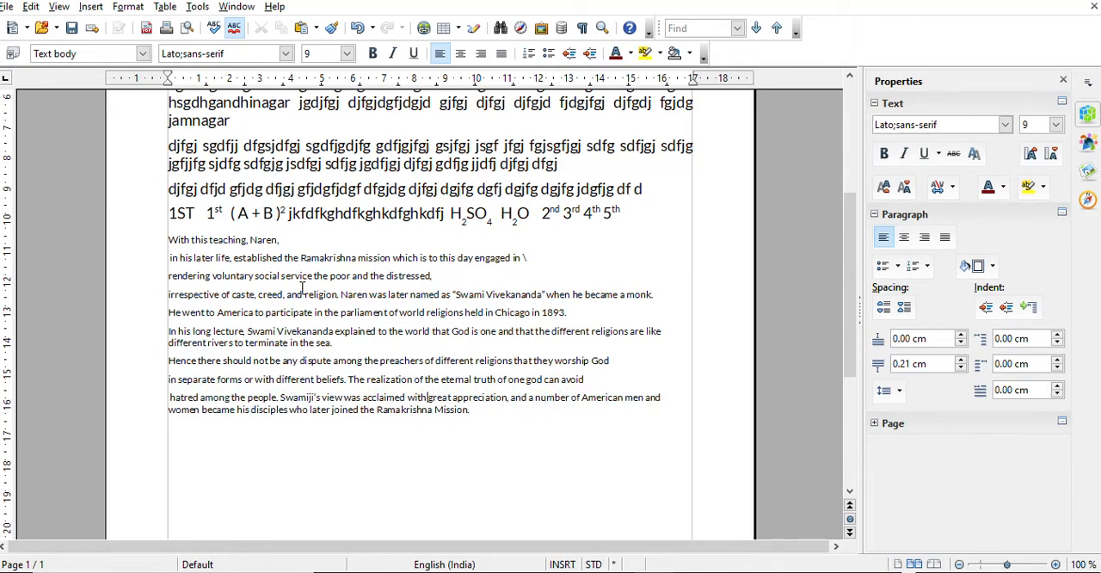
pyautogui.press('Return')
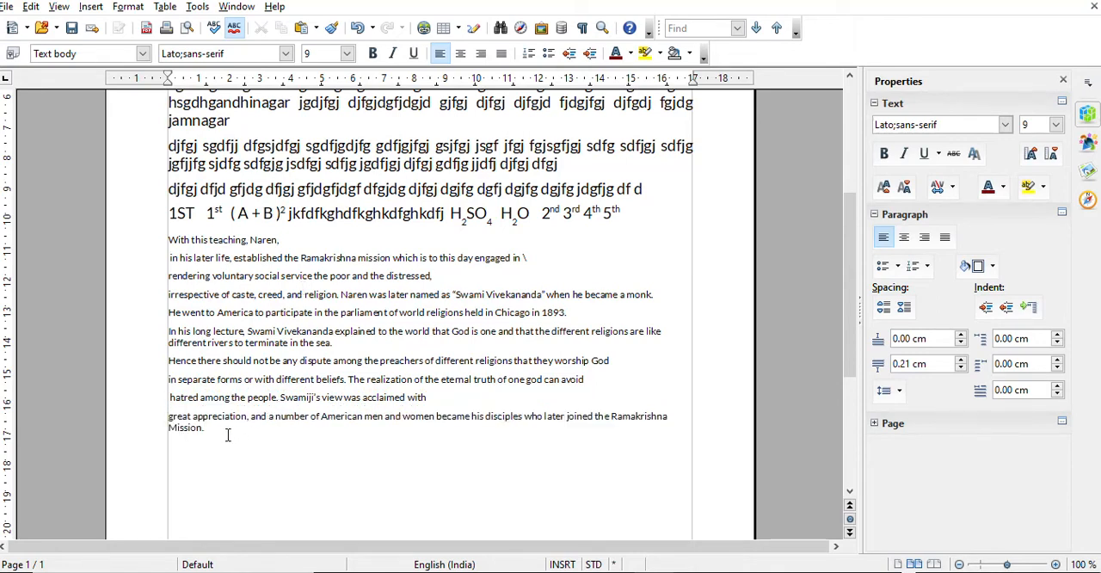
# Apply solid round bullets to all the pasted lines from "With this teaching" to "Ramakrishna Mission."
pyautogui.moveTo(230, 433); pyautogui.dragTo(153, 243)
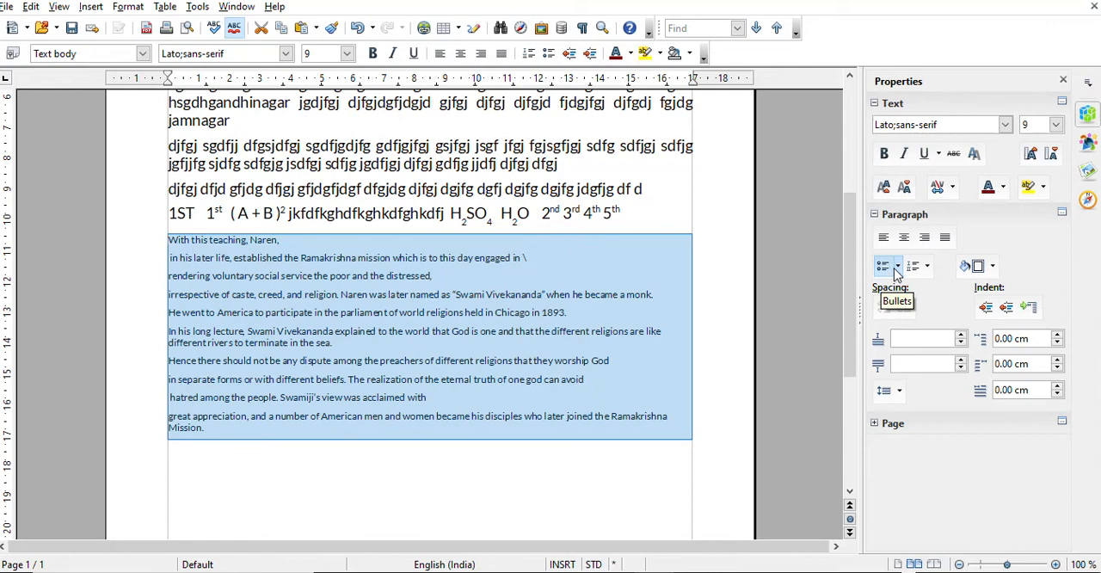
pyautogui.click(899, 267)
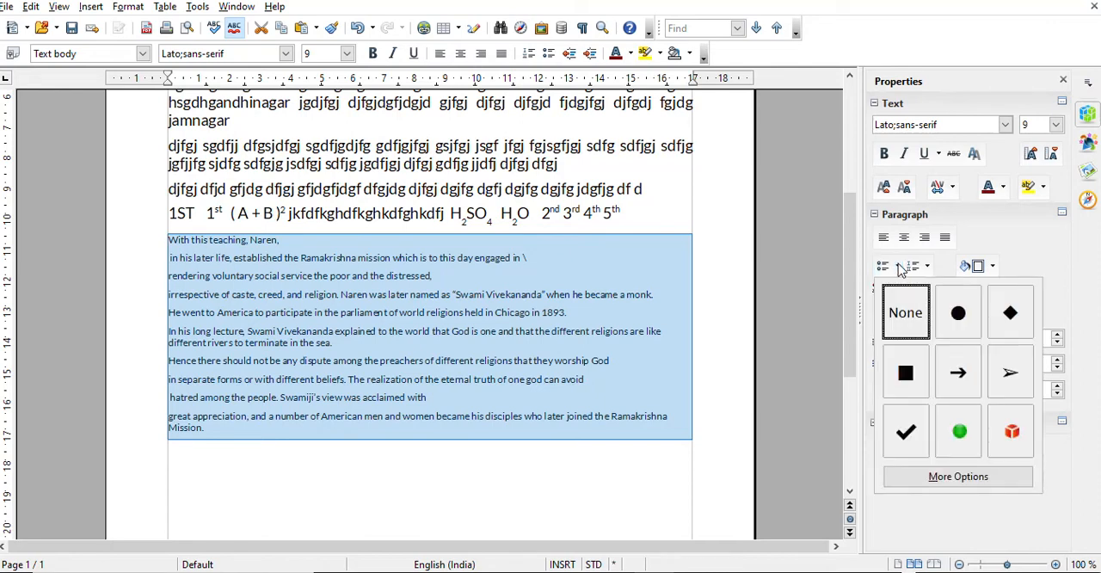
pyautogui.click(957, 314)
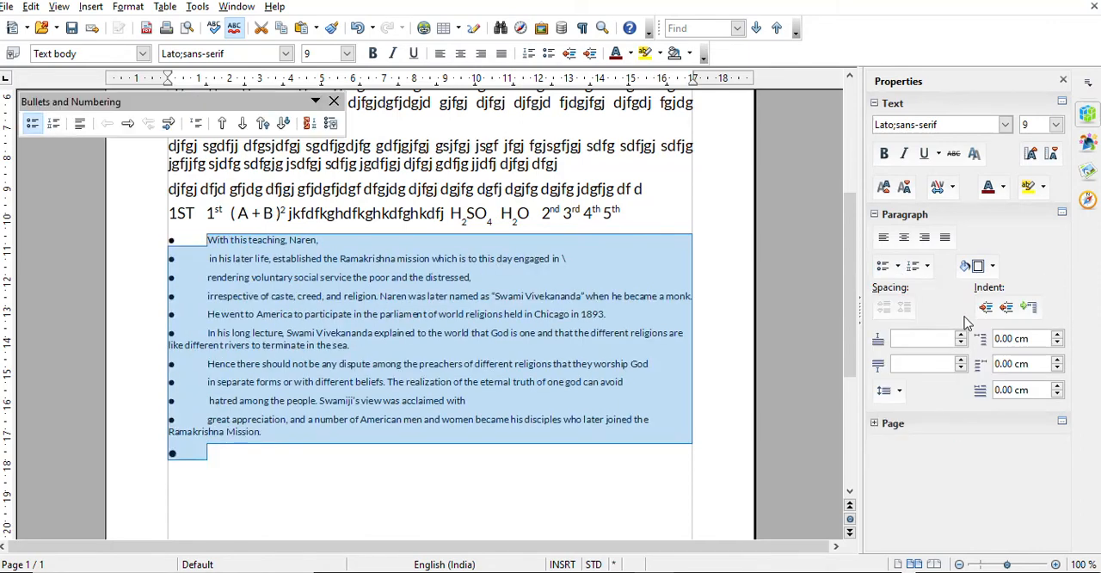
# Try square, green circle and red cube bullets in turn on the selected lines
pyautogui.click(897, 267)
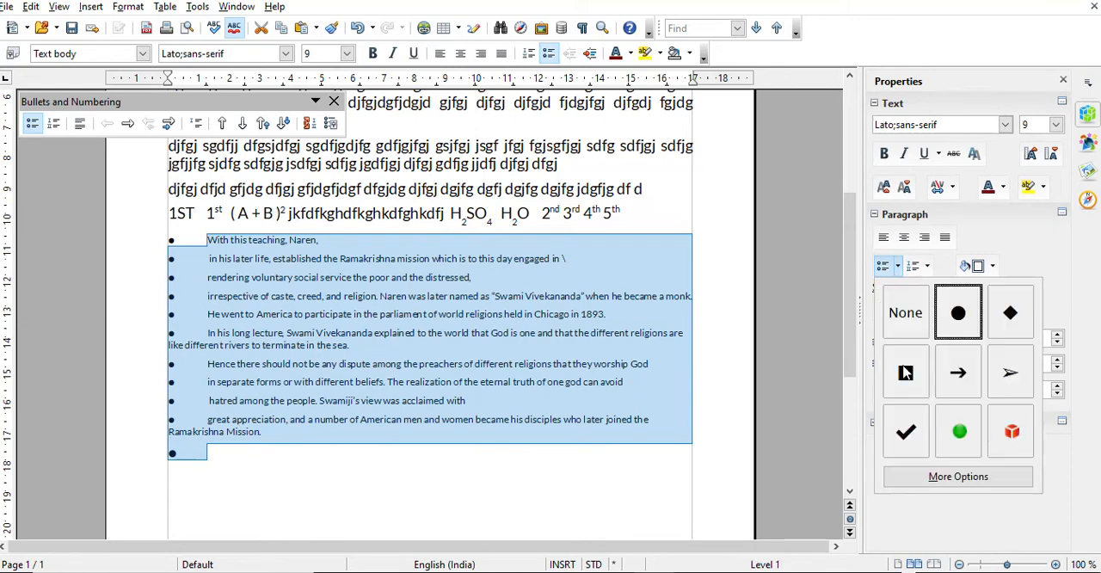
pyautogui.click(904, 371)
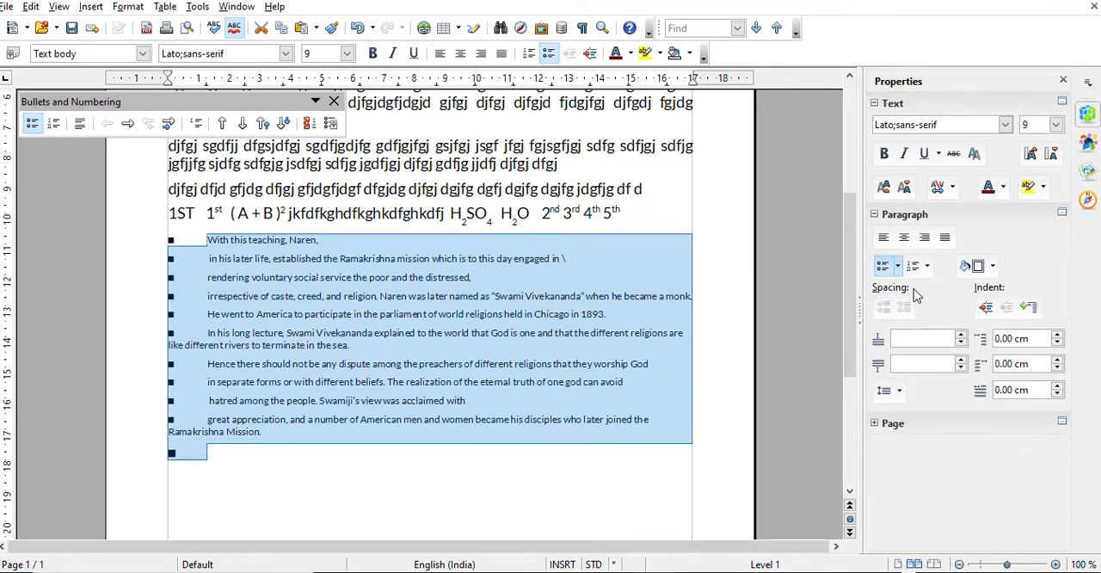
pyautogui.click(898, 270)
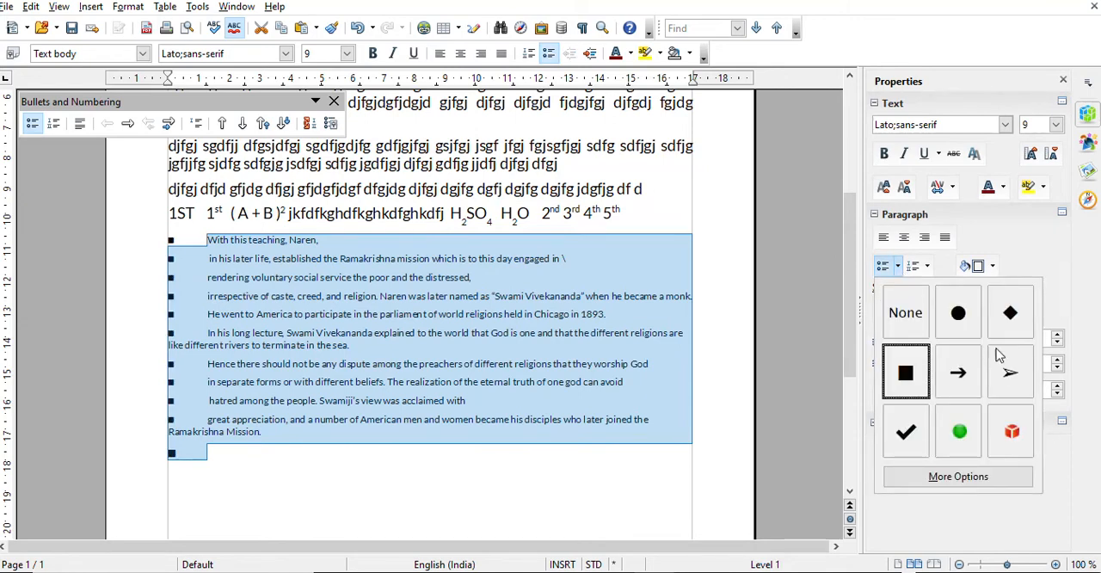
pyautogui.click(959, 432)
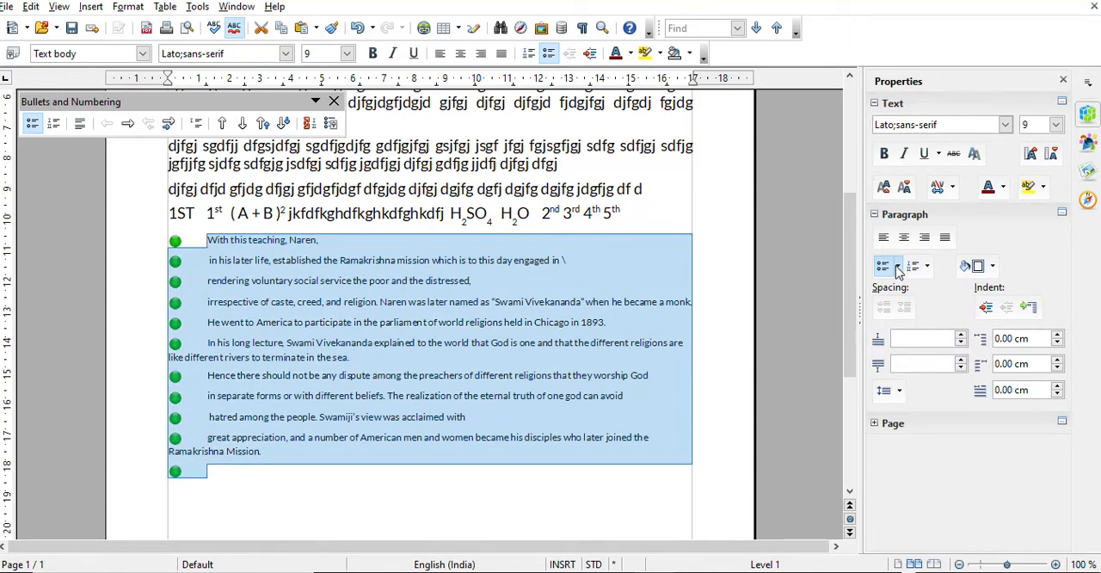
pyautogui.click(899, 270)
pyautogui.click(1012, 433)
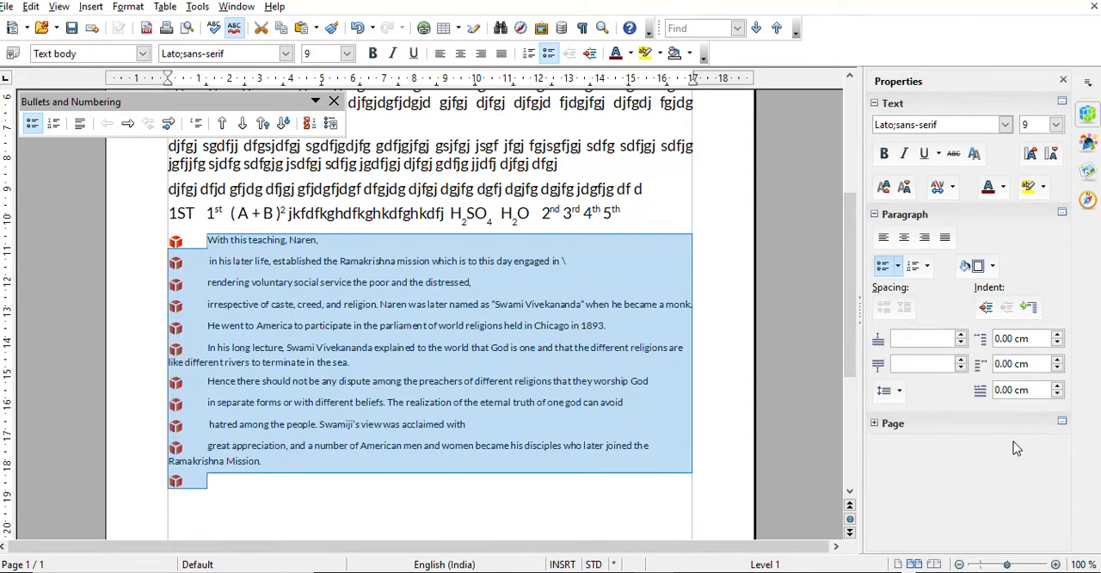
# Change the selected lines' bullets to the X style from the full set of bullet options
pyautogui.click(899, 270)
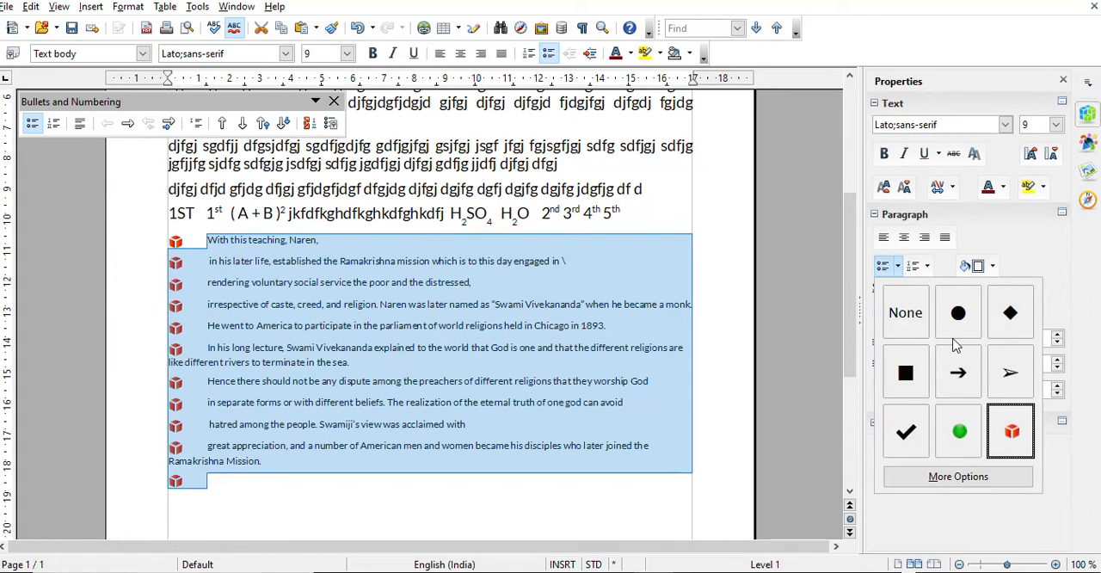
pyautogui.click(982, 484)
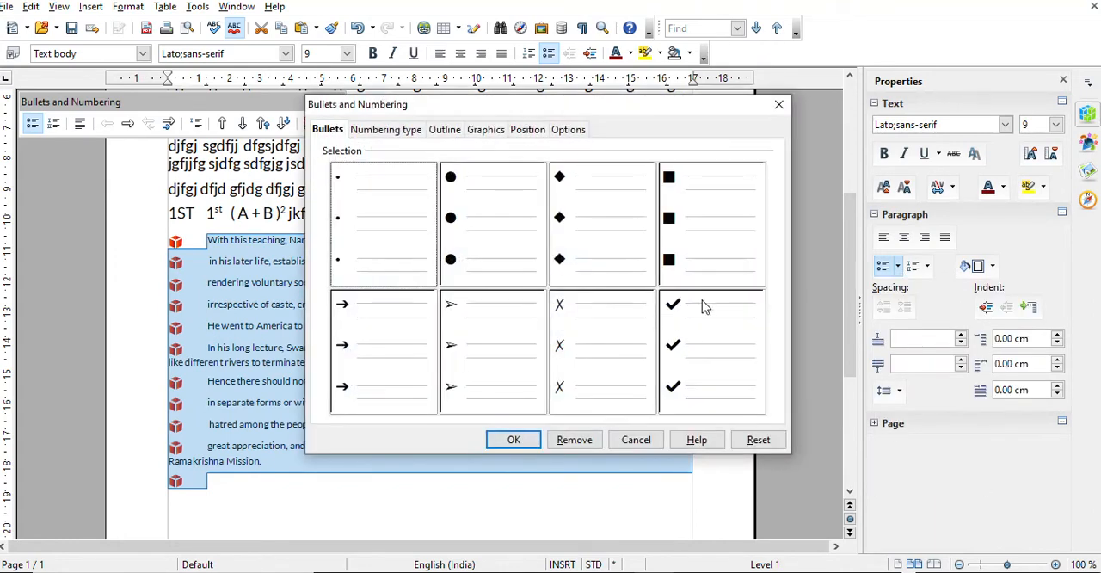
pyautogui.click(555, 327)
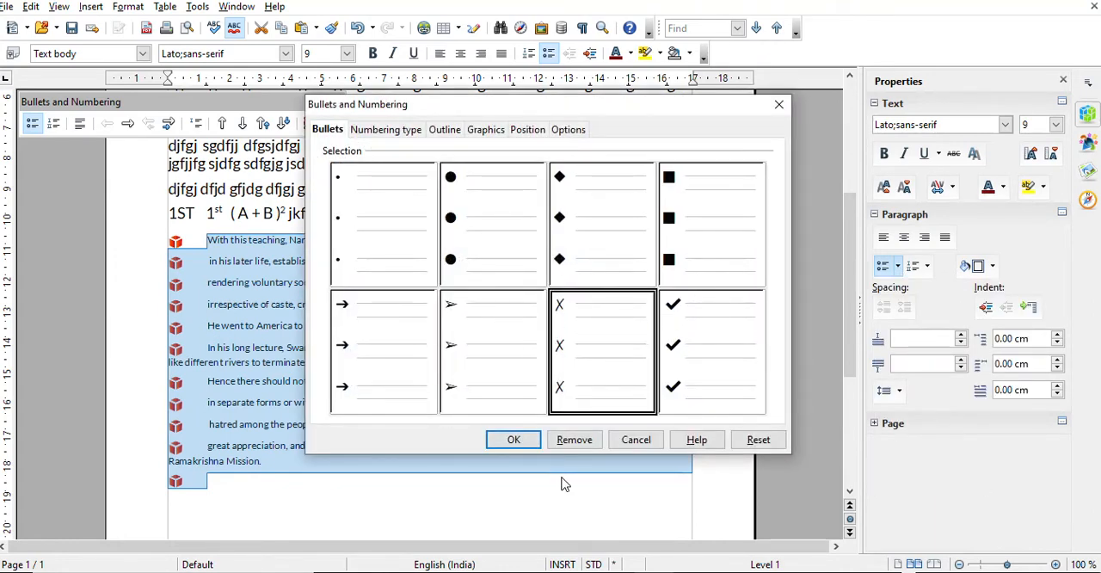
pyautogui.click(517, 440)
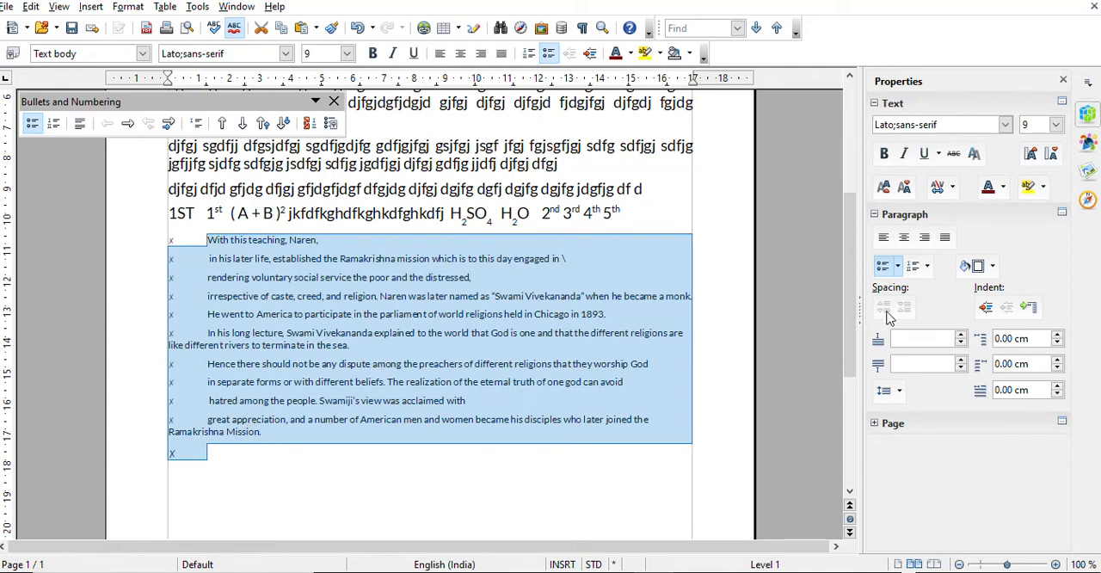
# Change the selected lines' bullets to check marks
pyautogui.click(897, 267)
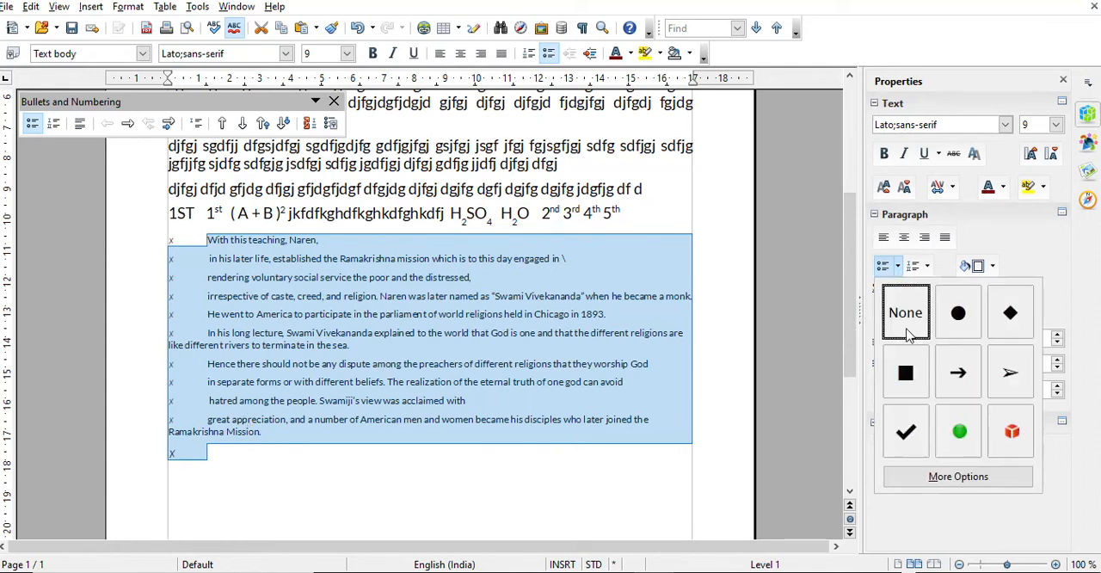
pyautogui.click(913, 426)
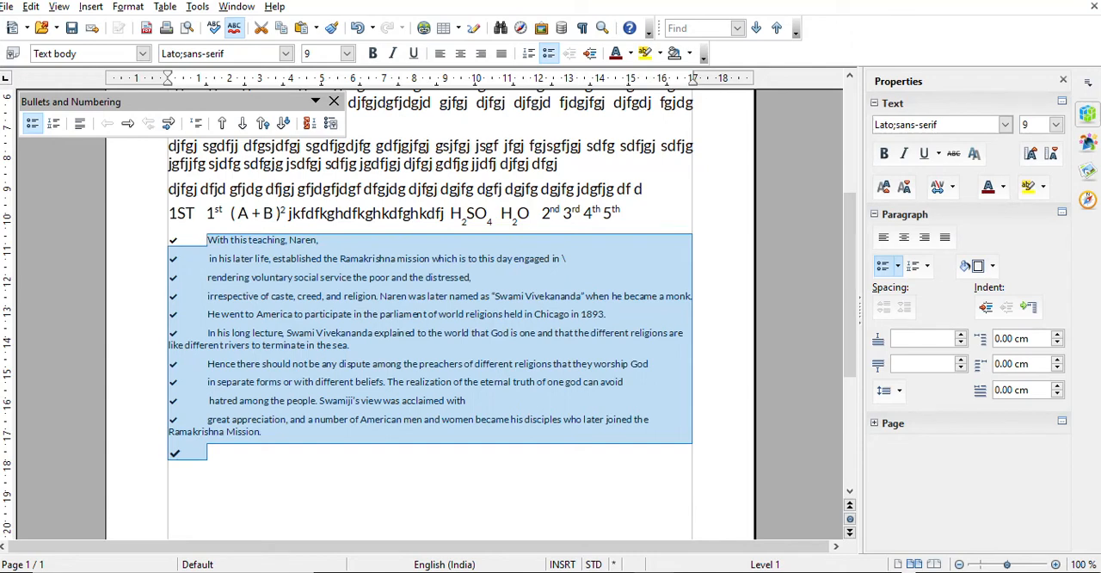
# Add the list items "Passport", "ticket", "medicine" and "credit card" at the end of the bulleted list
pyautogui.click(222, 471)
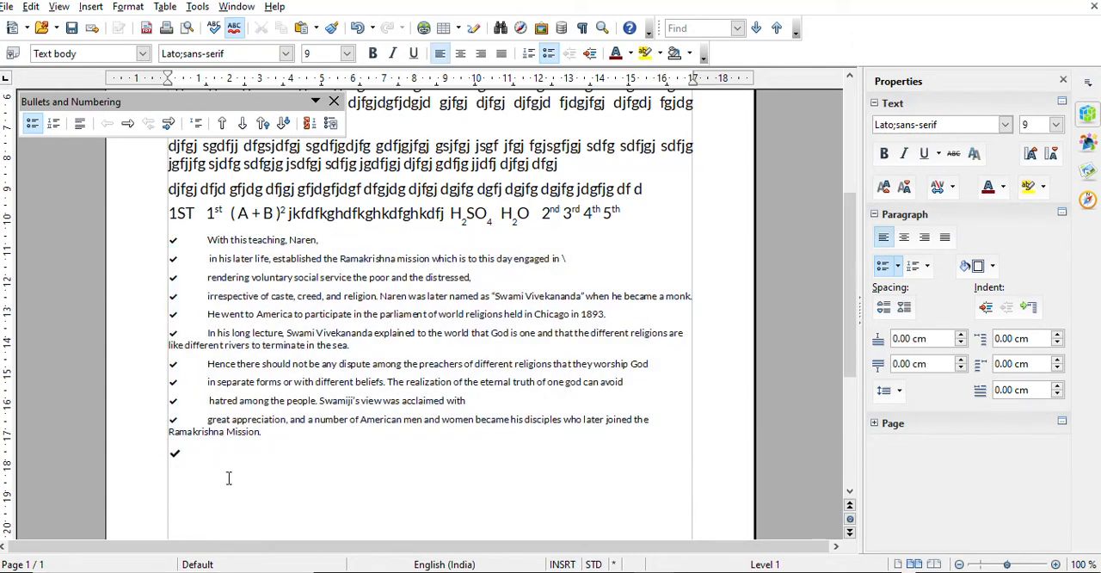
pyautogui.write('passport')
pyautogui.press('Return')
pyautogui.write('ticket')
pyautogui.press('Return')
pyautogui.write('medicine')
pyautogui.press('Return')
pyautogui.write('credit card')
pyautogui.press('Return')
# Change the bullets of the entire list, from "With this teaching" through "credit card", to right-pointing arrows
pyautogui.moveTo(205, 516); pyautogui.dragTo(161, 233)
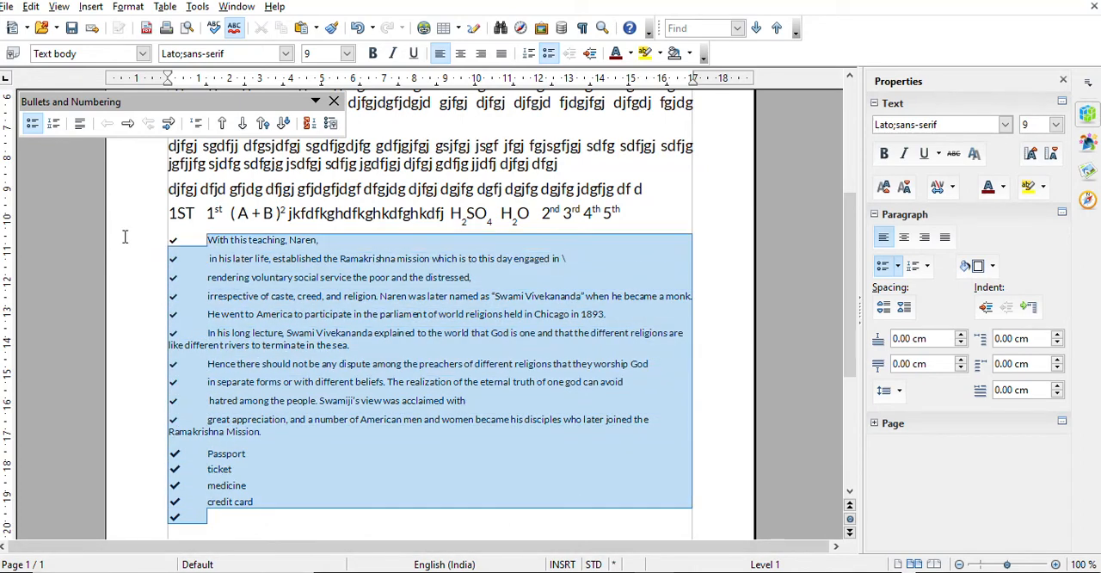
pyautogui.click(897, 266)
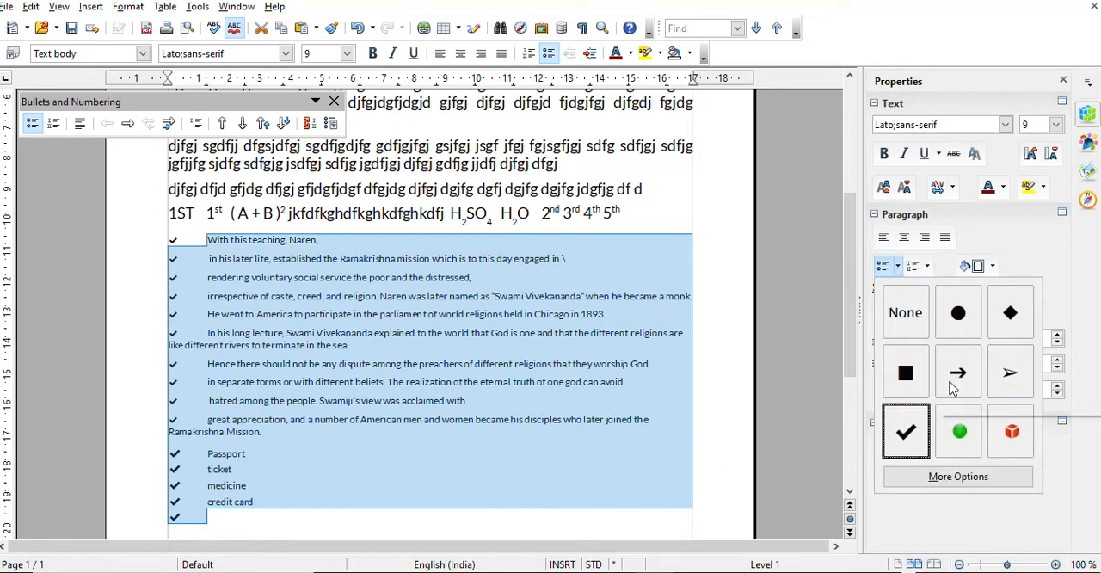
pyautogui.click(959, 375)
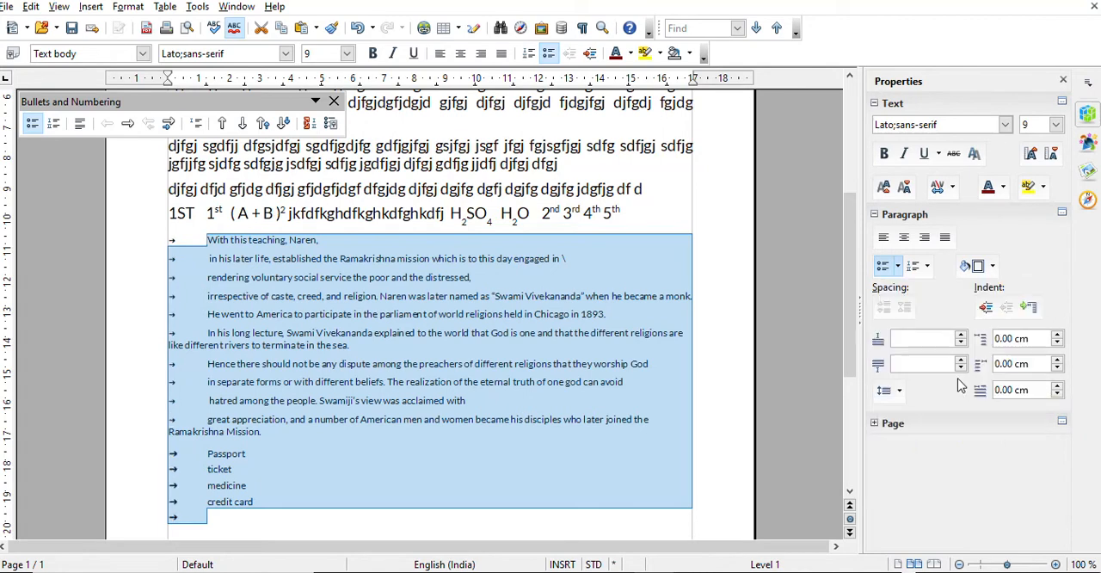
# Add the filler items "jfgfg gfjsgfjsgfjs", "shdfskfh k", "sfhsk fhk" and "skfhskfh" below "credit card" in the list
pyautogui.click(226, 517)
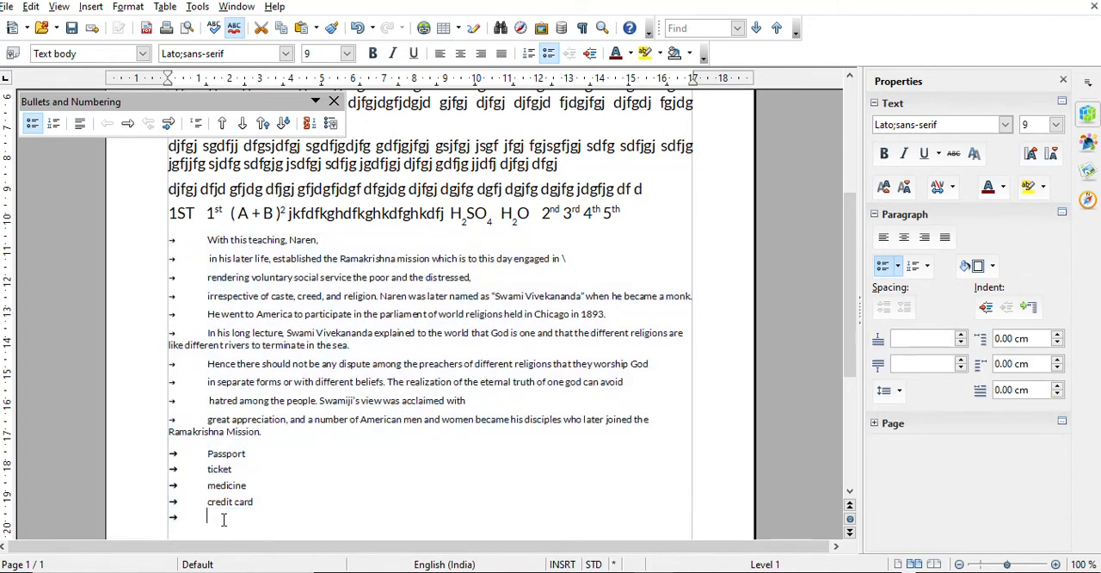
pyautogui.write('jfgfg gfjsgfjsgfjs')
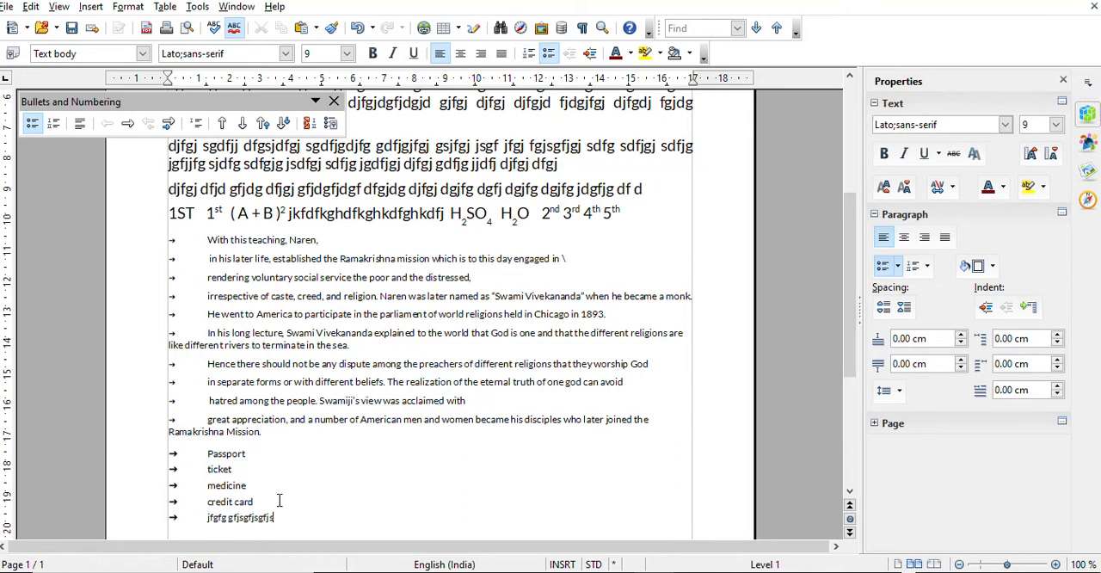
pyautogui.press('Return')
pyautogui.write('shdfskfh k')
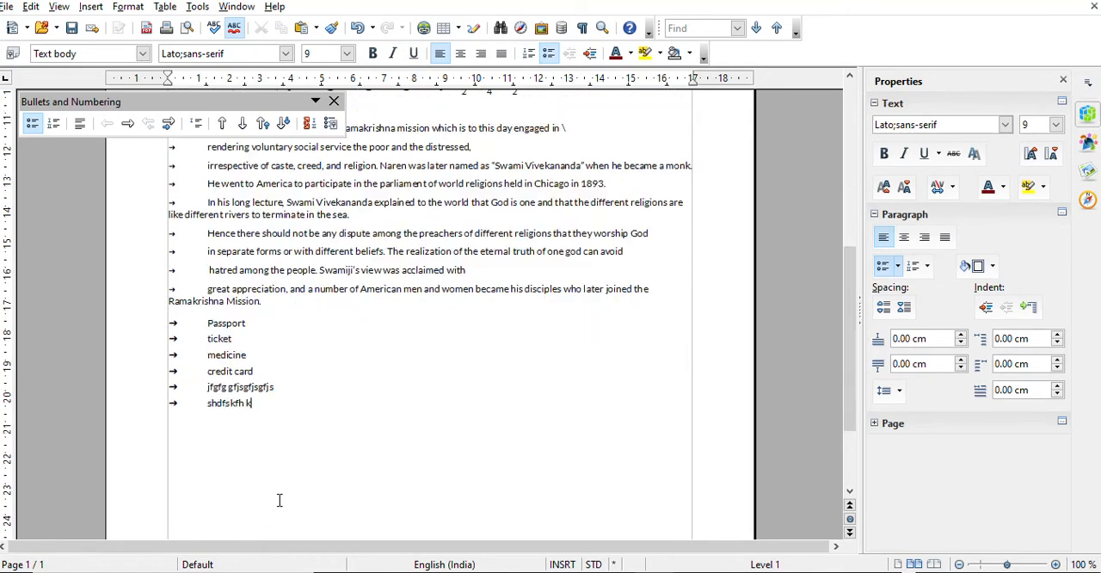
pyautogui.press('Return')
pyautogui.write('sfhsk fhk')
pyautogui.press('Return')
pyautogui.write('skfhskfh')
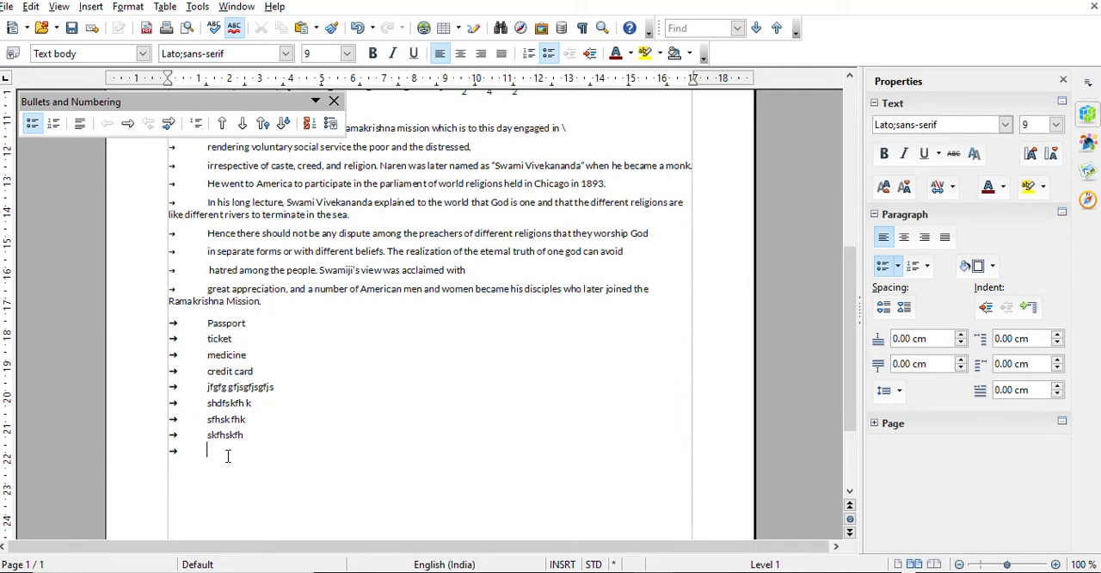
# Convert the bulleted list, from "in his later life" through the empty last item, to numbering in the 1) 2) 3) style
pyautogui.moveTo(226, 455); pyautogui.dragTo(163, 129)
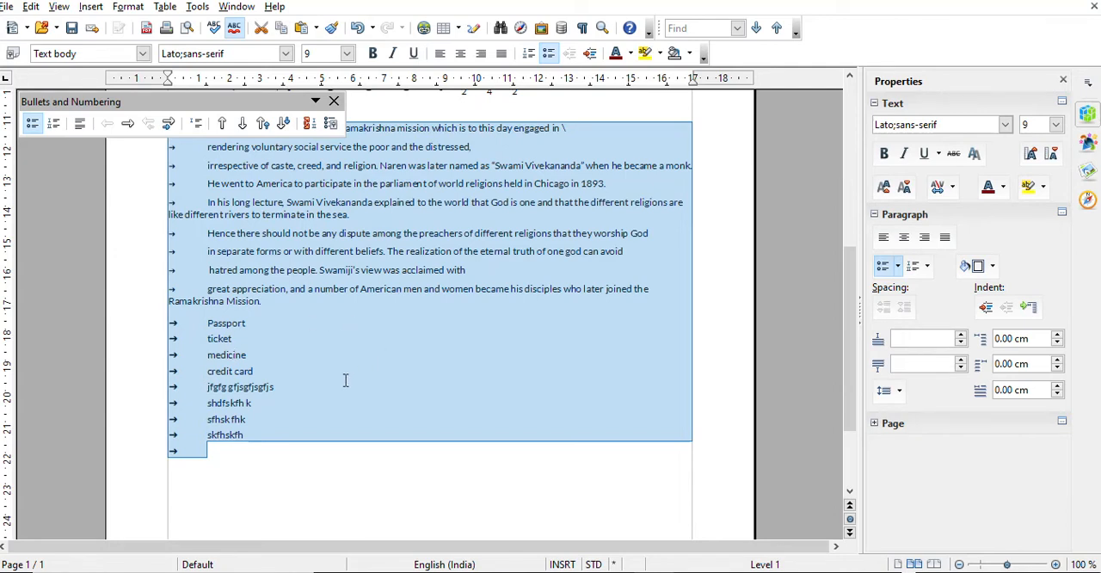
pyautogui.click(927, 267)
pyautogui.click(956, 325)
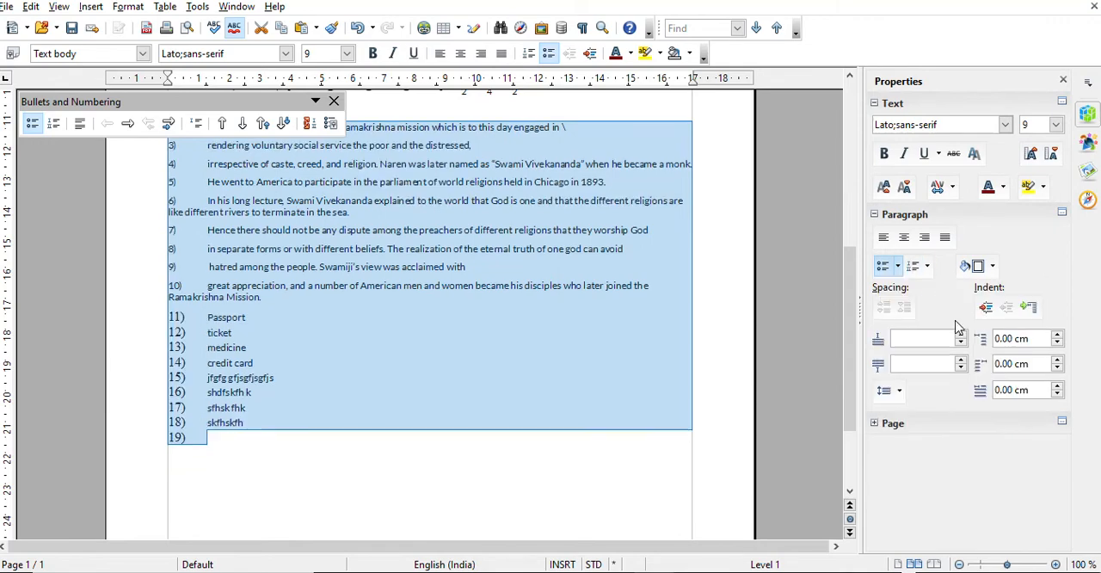
# Add the filler items "fjdgjfg jdgjfdg f", "dfhdjkhfdkhf", "dfkldh" and "dfkh" at the end of the numbered list
pyautogui.click(222, 453)
pyautogui.write('fjdgjfgjdgjfdgf')
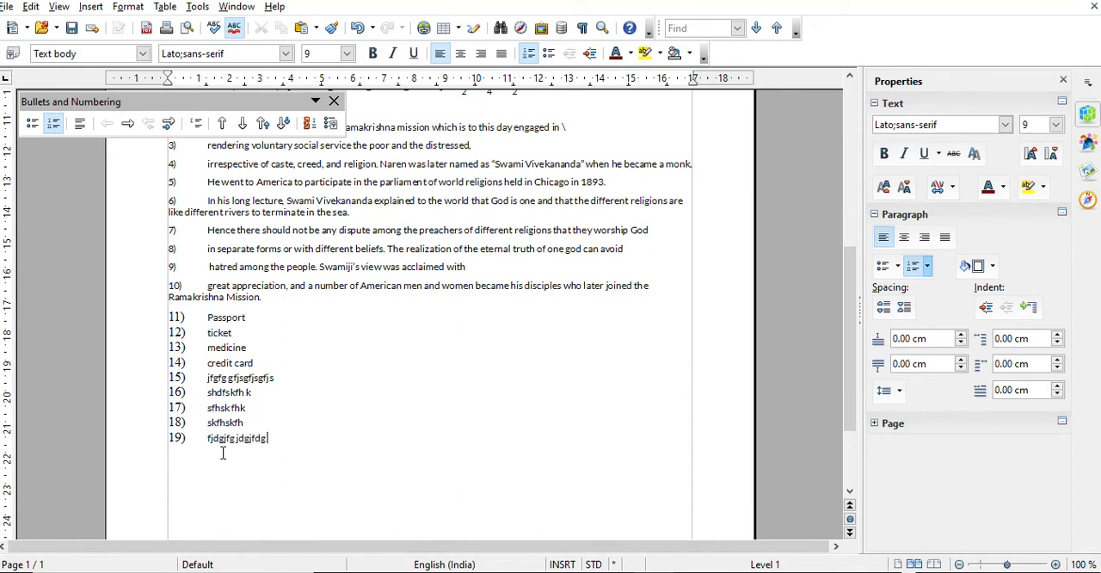
pyautogui.press('Return')
pyautogui.write('dfhgjkhfdkhf')
pyautogui.press('Return')
pyautogui.write('dfkldh')
pyautogui.press('Return')
pyautogui.write('dfkh')
pyautogui.press('Return')
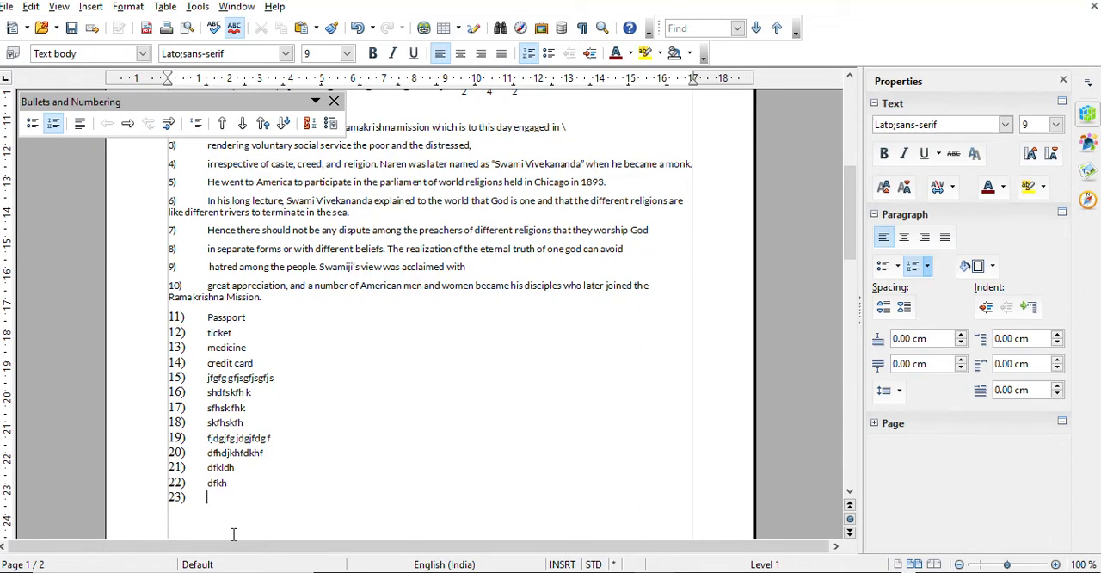
# End the numbering after "dfkh" and add a long unnumbered line of filler text beginning "dfjgkfgkdfh gkjdf hk"
pyautogui.press('Return')
pyautogui.write('dfjgkfgkdfh gkjdf hk kdfhgkjdfhkg hdfkghk')
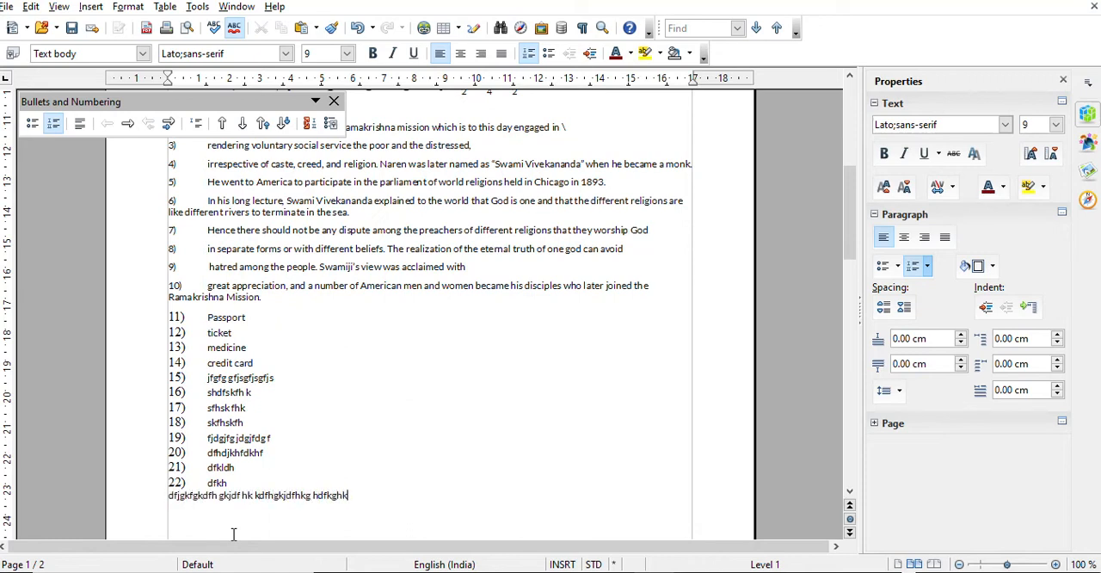
pyautogui.write(' dfhgkdfh kgh kjdfhgjkh dfkghkdfhgkdfjgh kjfh dfkjghk')
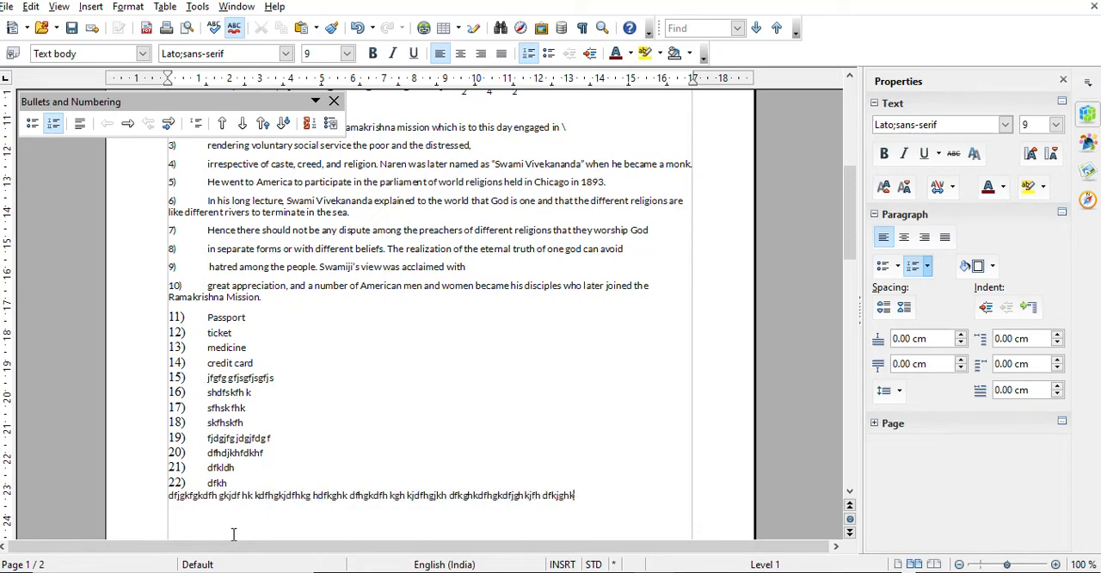
pyautogui.write(' hgkhdfgh dfjkgdfjk')
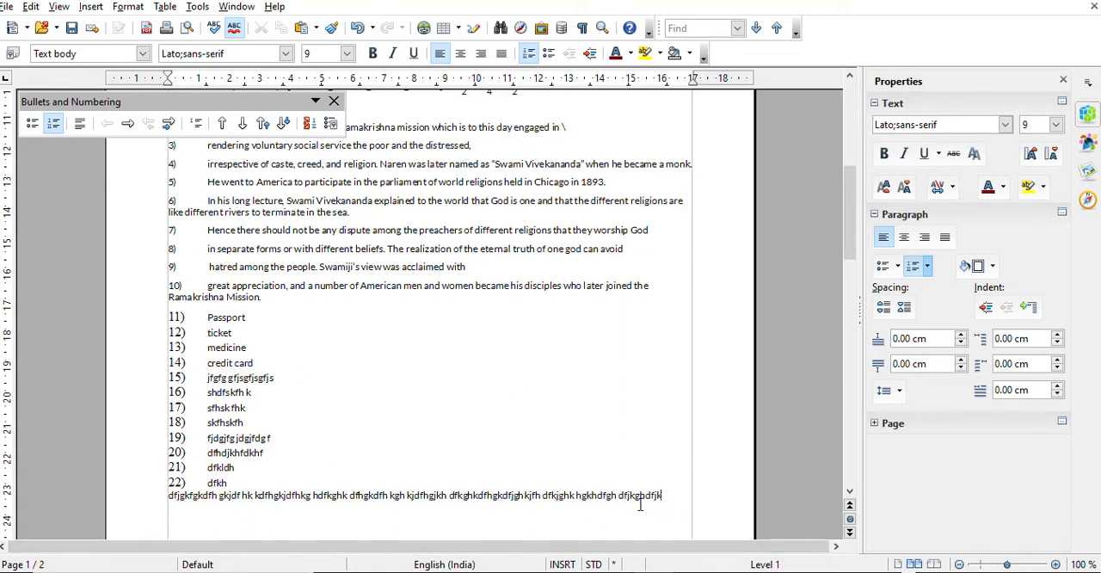
# Try removing and reapplying the numbering from "shdfskfh k" through the last filler line, and undo both changes
pyautogui.moveTo(664, 496); pyautogui.dragTo(94, 389)
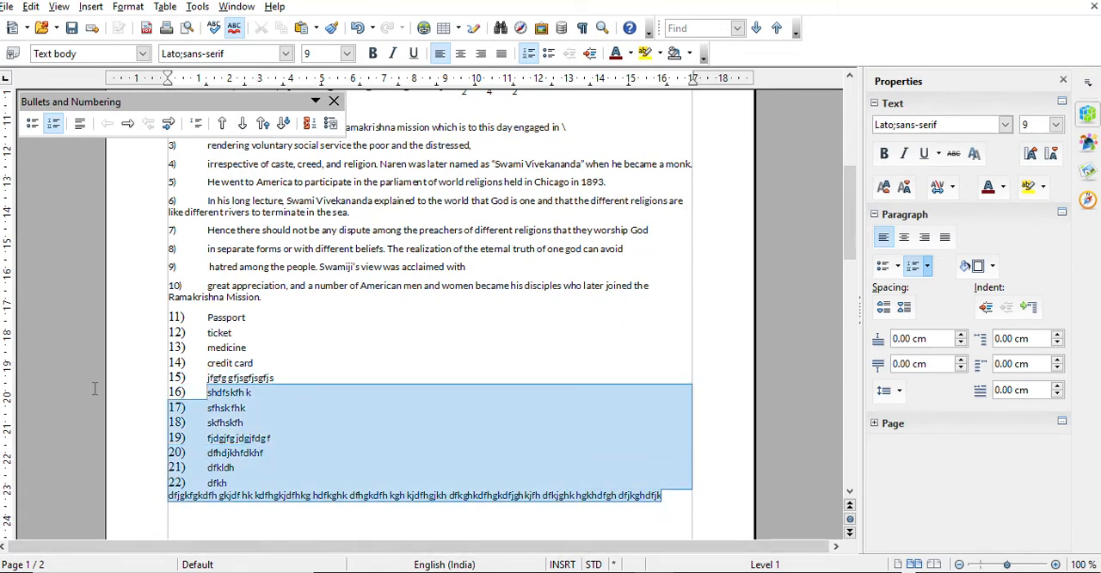
pyautogui.click(913, 268)
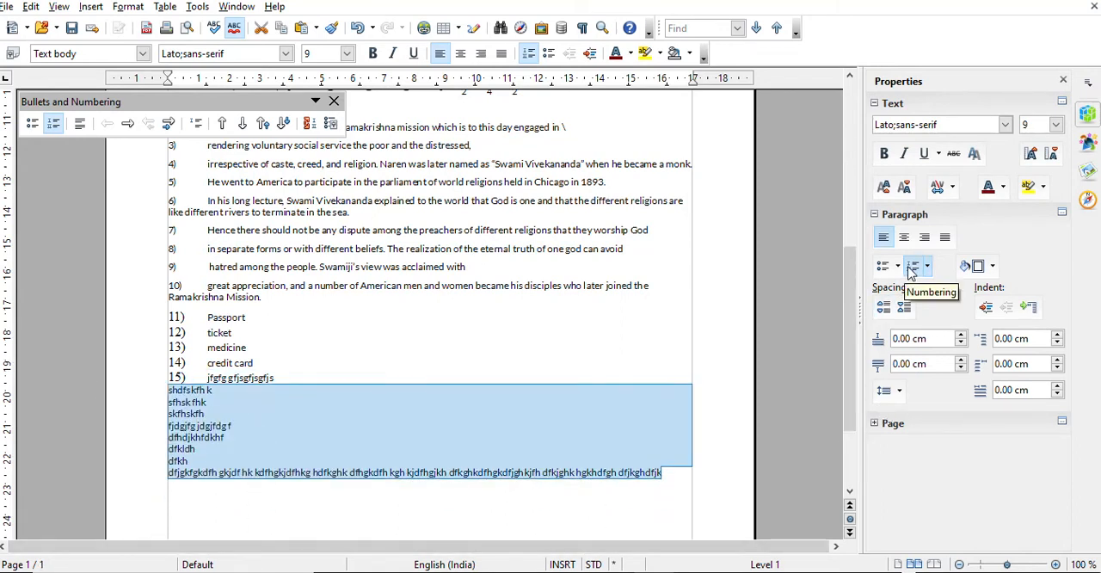
pyautogui.click(912, 268)
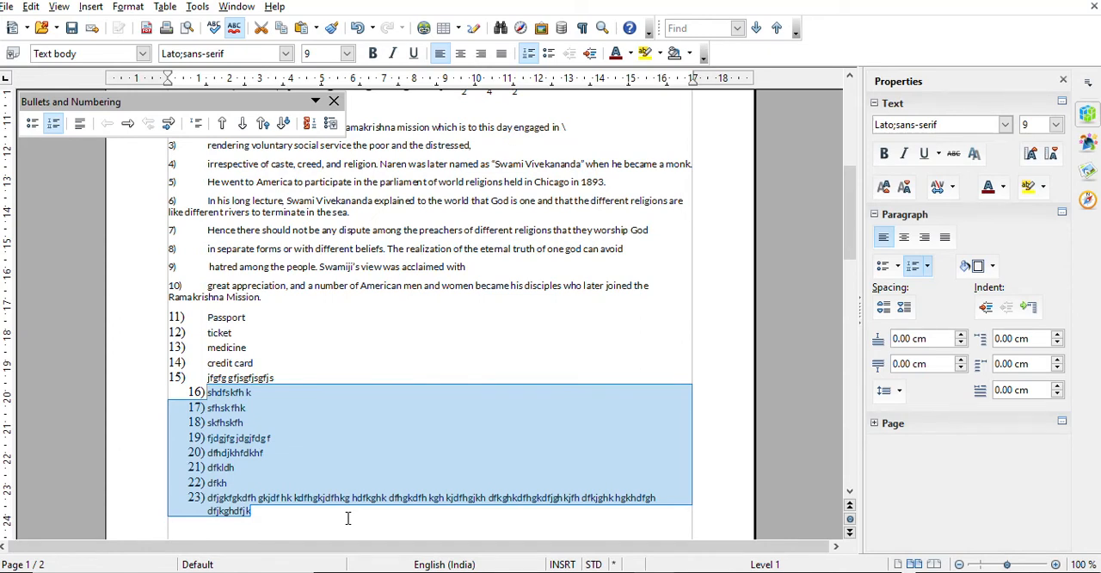
pyautogui.hotkey('ctrl', 'z')
pyautogui.hotkey('ctrl', 'z')
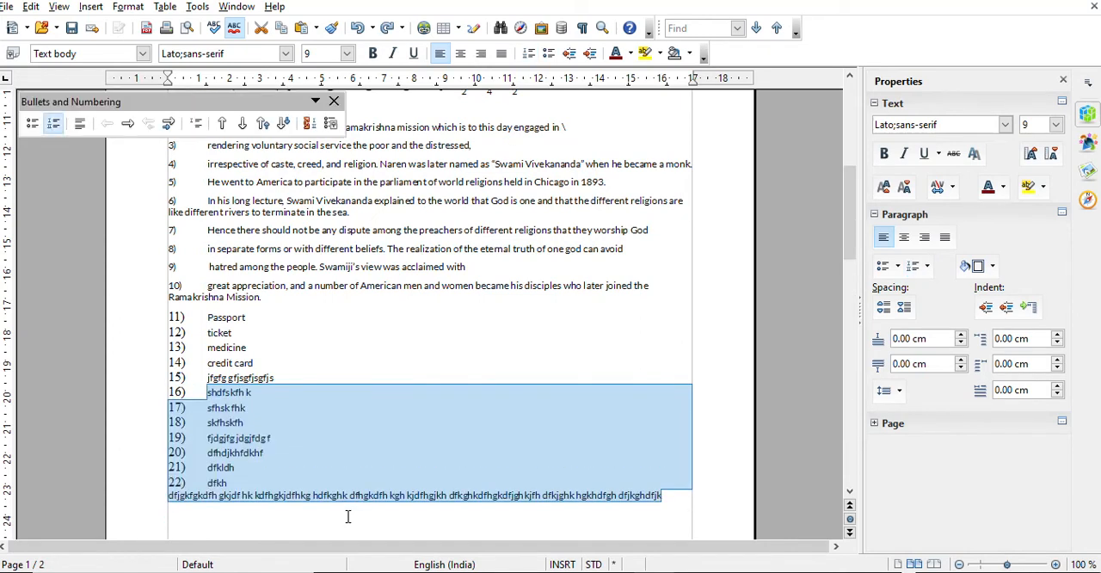
pyautogui.click(315, 496)
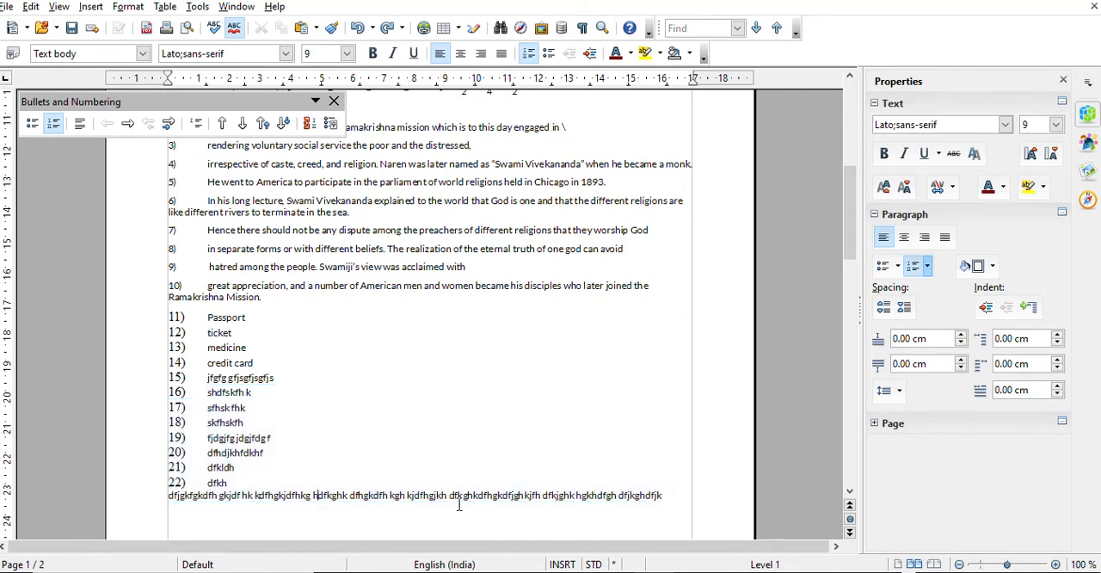
# Change the numbering of the whole list, including the last filler line, to uppercase Roman numerals (I. II. III.)
pyautogui.moveTo(667, 497); pyautogui.dragTo(123, 95)
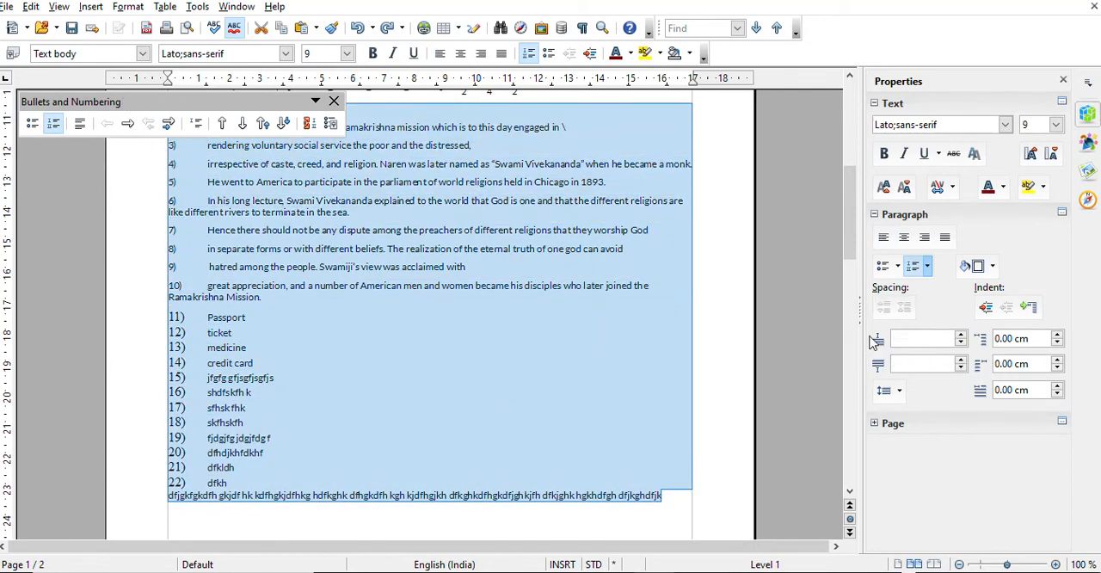
pyautogui.click(928, 267)
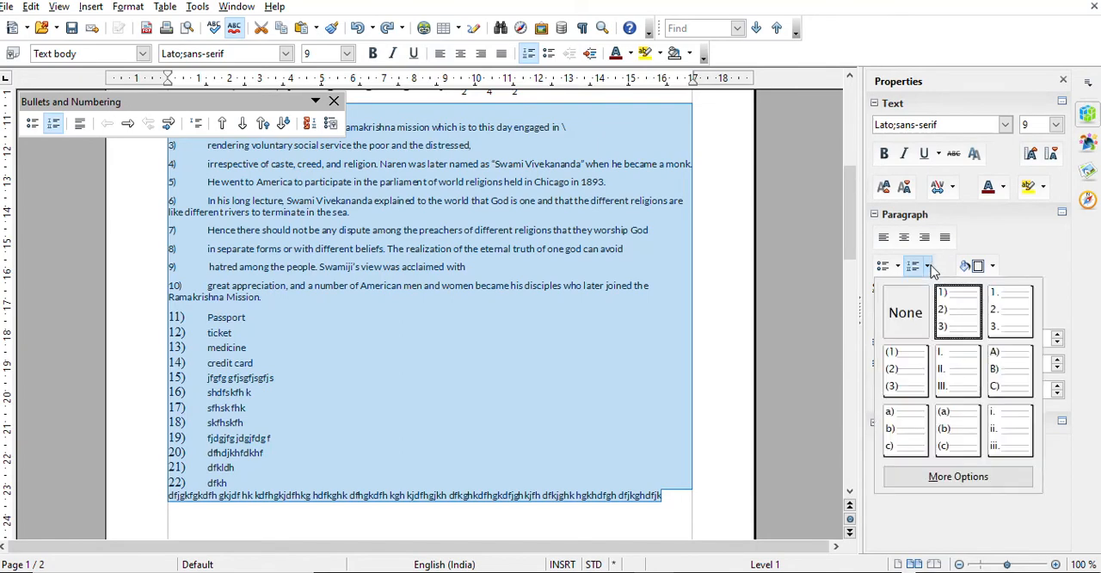
pyautogui.click(980, 479)
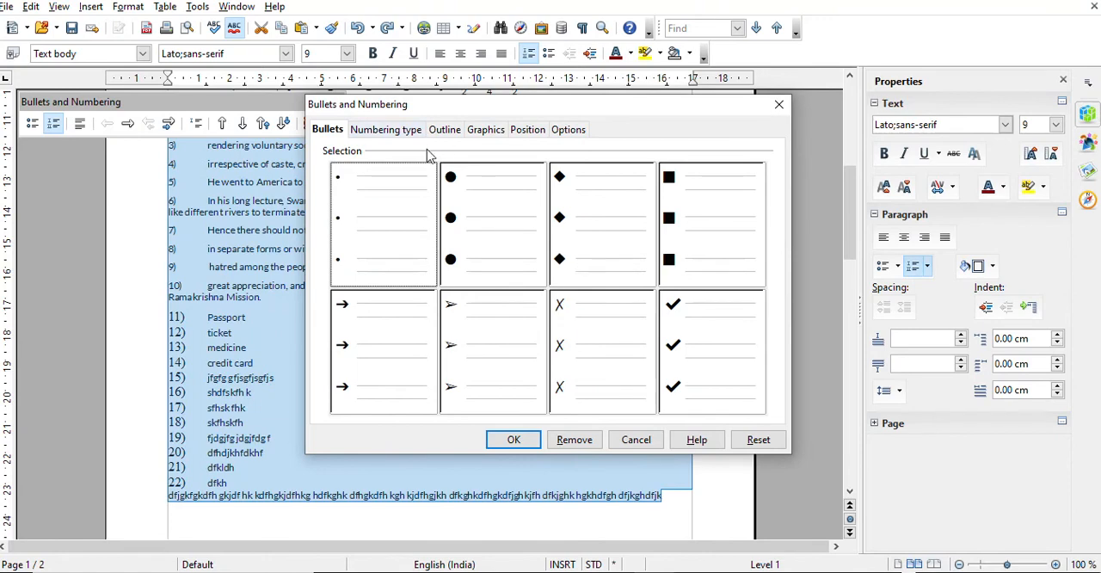
pyautogui.click(392, 130)
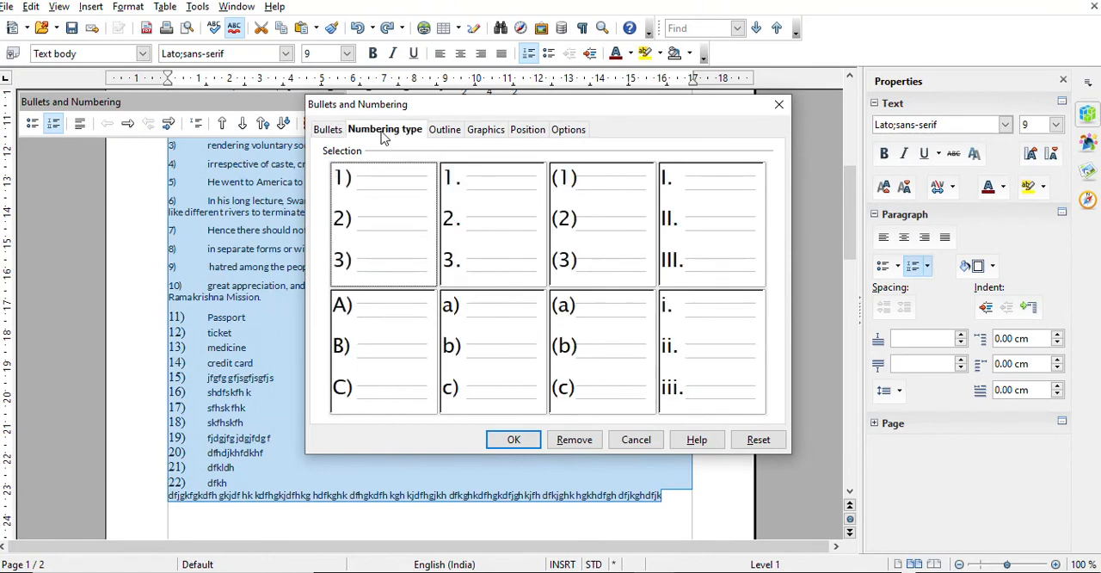
pyautogui.click(321, 134)
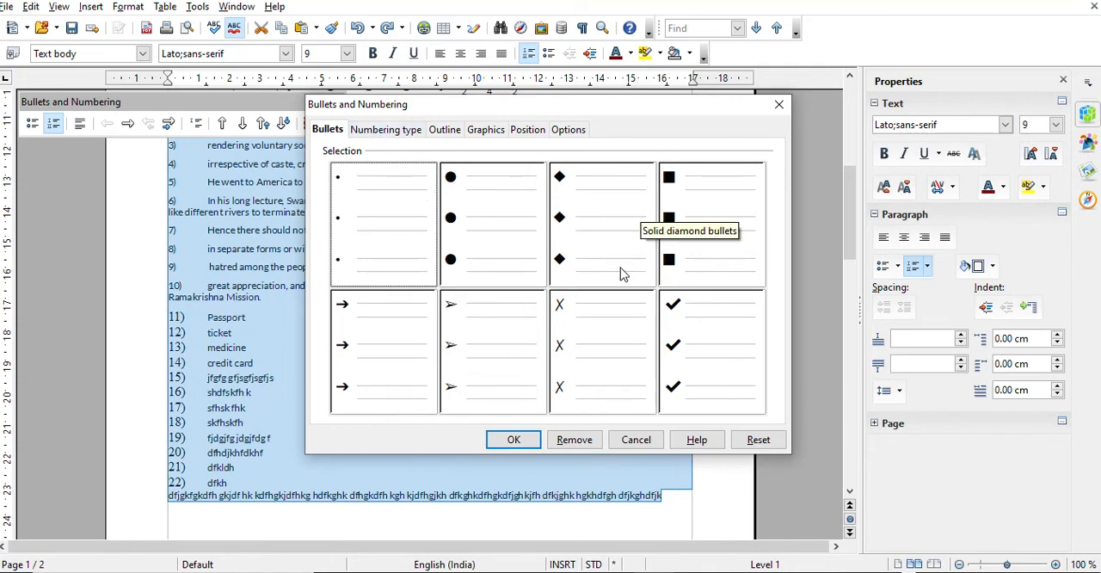
pyautogui.click(391, 131)
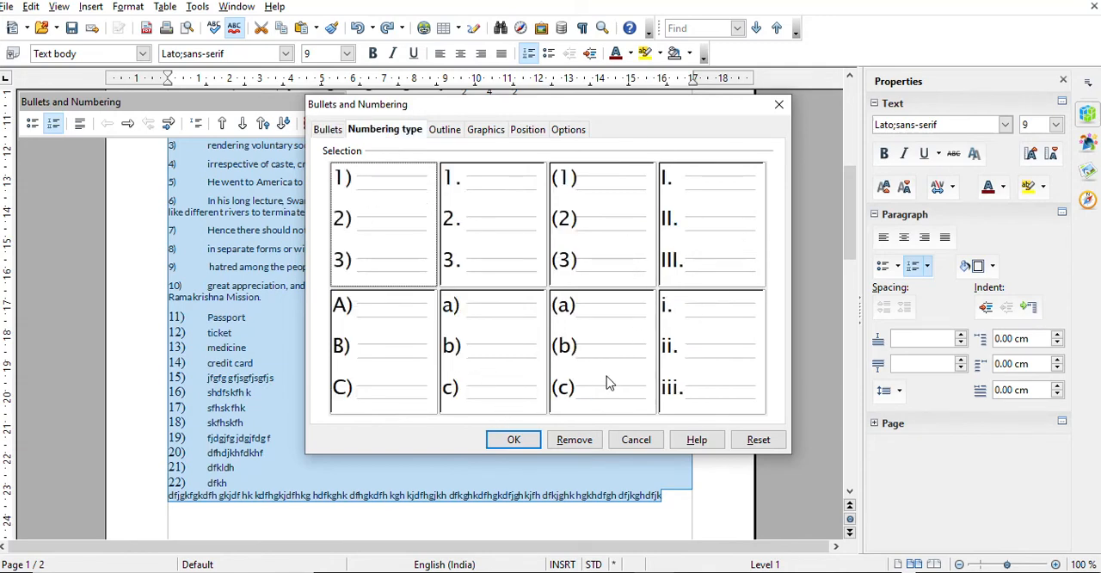
pyautogui.click(662, 269)
pyautogui.click(533, 439)
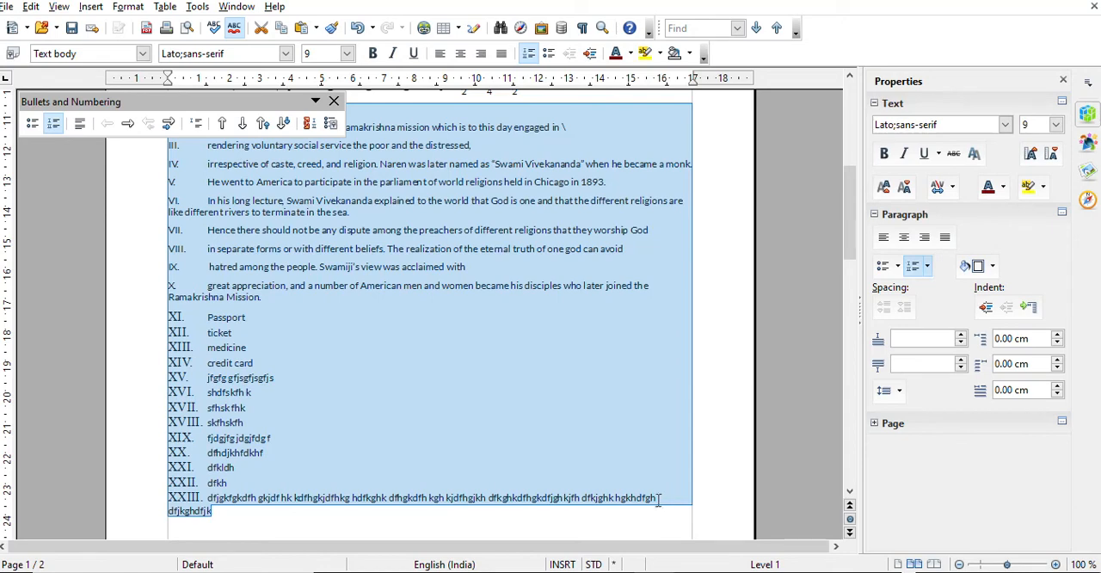
pyautogui.click(246, 526)
pyautogui.scroll(-3, 246, 526)
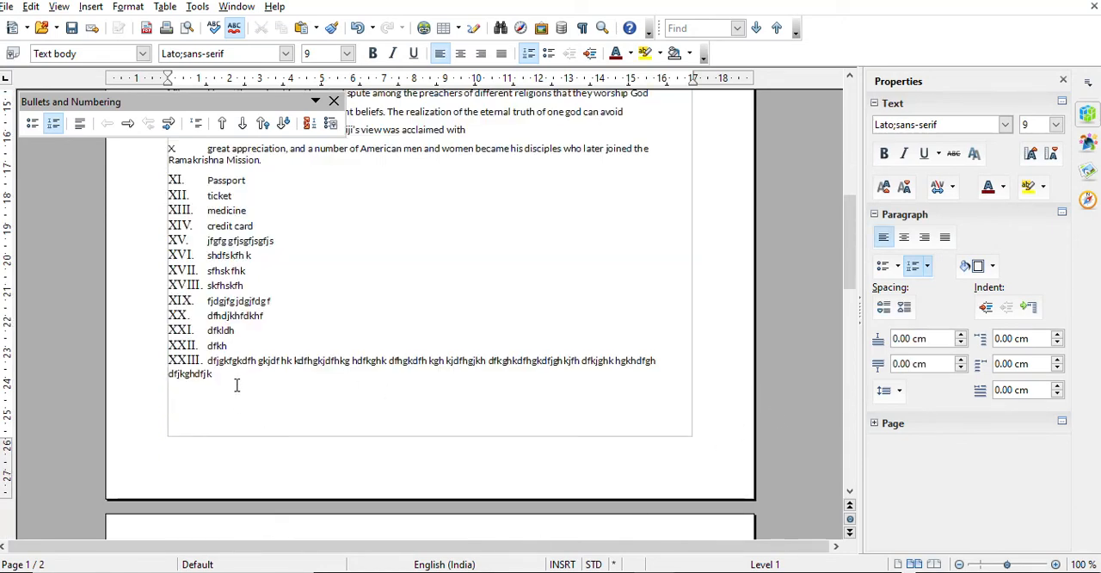
pyautogui.moveTo(237, 386); pyautogui.dragTo(161, 120)
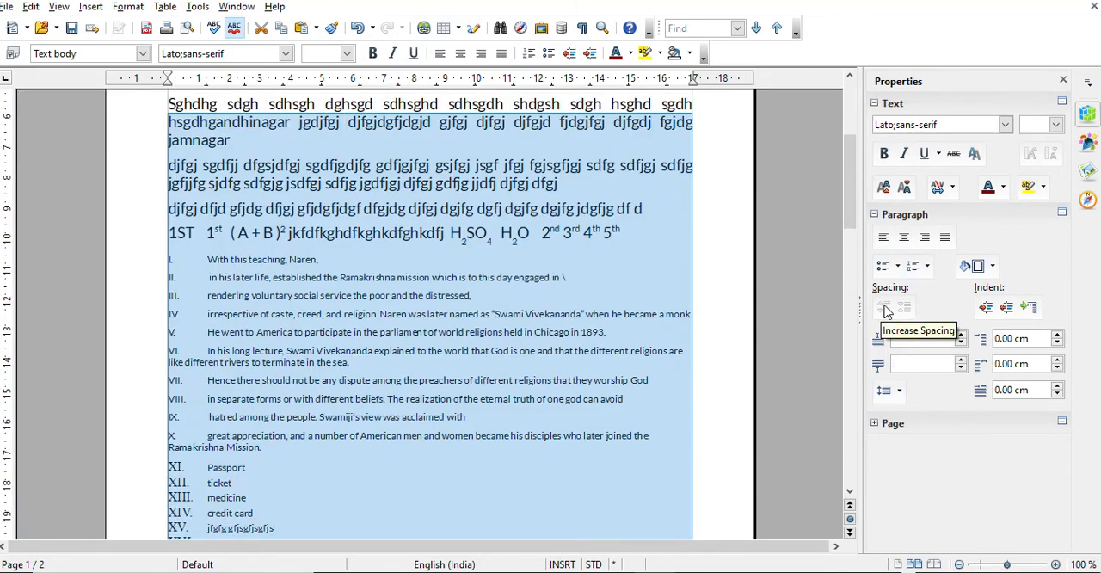
# Increase the paragraph spacing of the list item "Hence there should not be any dispute" several times, and undo the last increases
pyautogui.click(559, 376)
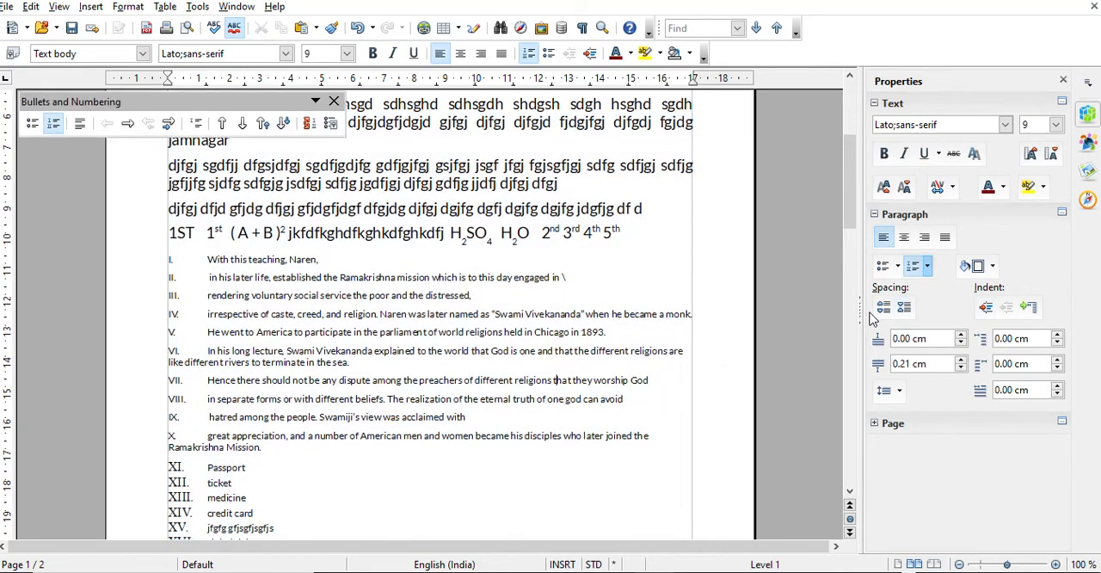
pyautogui.click(880, 307)
pyautogui.click(881, 306)
pyautogui.click(880, 307)
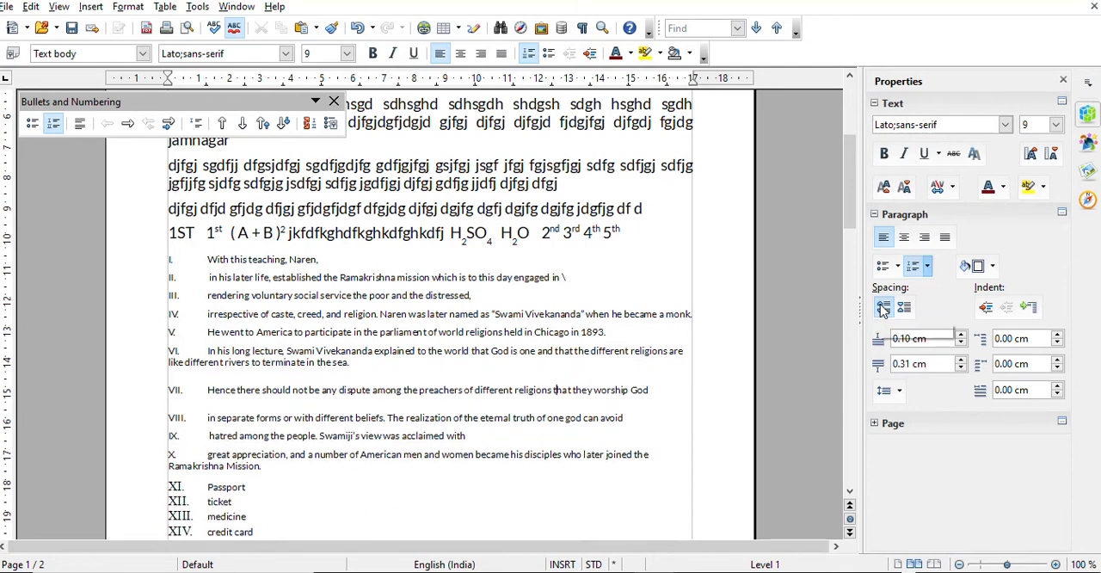
pyautogui.click(881, 306)
pyautogui.click(881, 306)
pyautogui.click(882, 307)
pyautogui.click(881, 307)
pyautogui.click(882, 307)
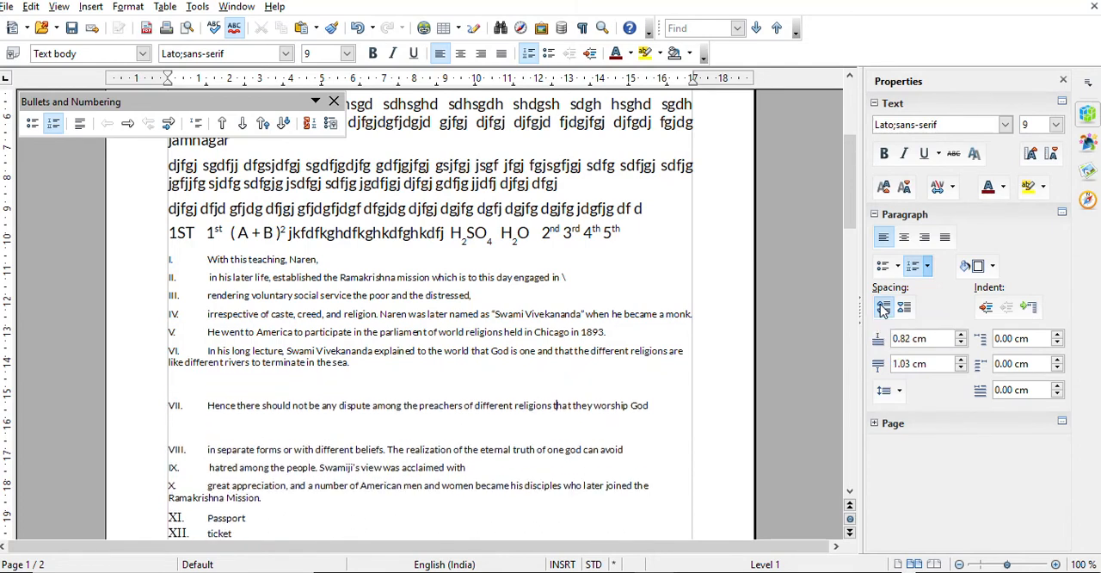
pyautogui.click(881, 307)
pyautogui.hotkey('ctrl', 'z')
pyautogui.hotkey('ctrl', 'z')
pyautogui.hotkey('ctrl', 'z')
pyautogui.hotkey('ctrl', 'z')
pyautogui.hotkey('ctrl', 'z')
pyautogui.hotkey('ctrl', 'z')
pyautogui.hotkey('ctrl', 'z')
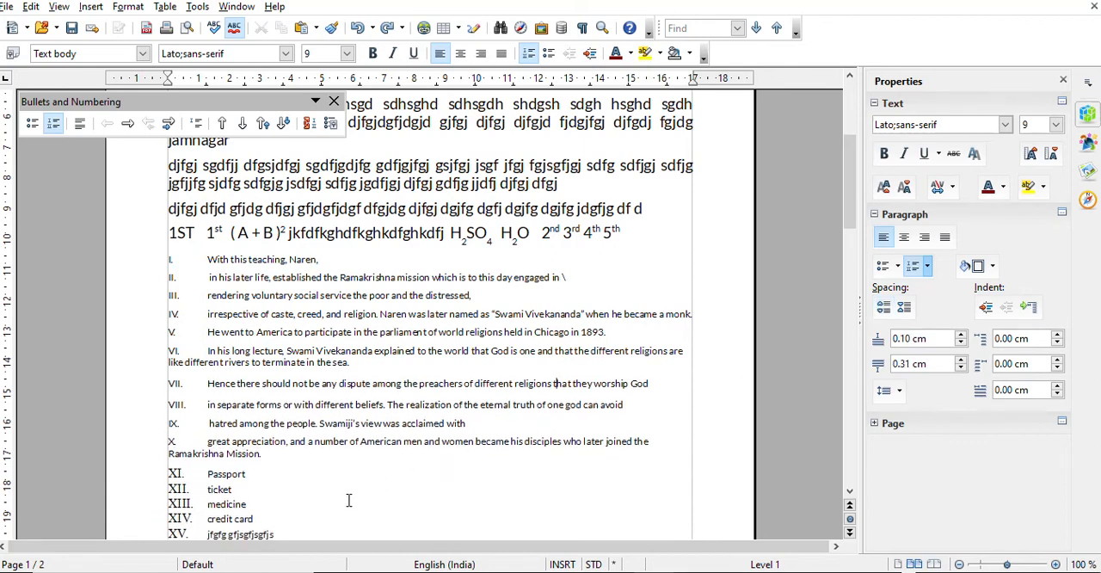
# Decrease the paragraph spacing above and below the item "Hence there should not be any dispute" to 0.00 cm
pyautogui.click(905, 311)
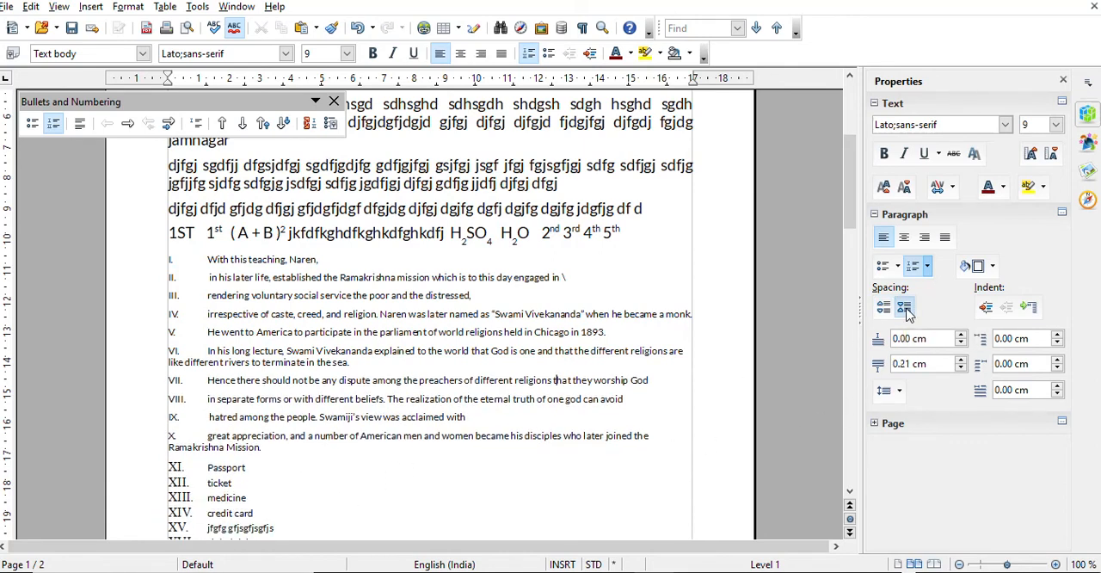
pyautogui.click(904, 311)
pyautogui.click(904, 311)
pyautogui.click(905, 312)
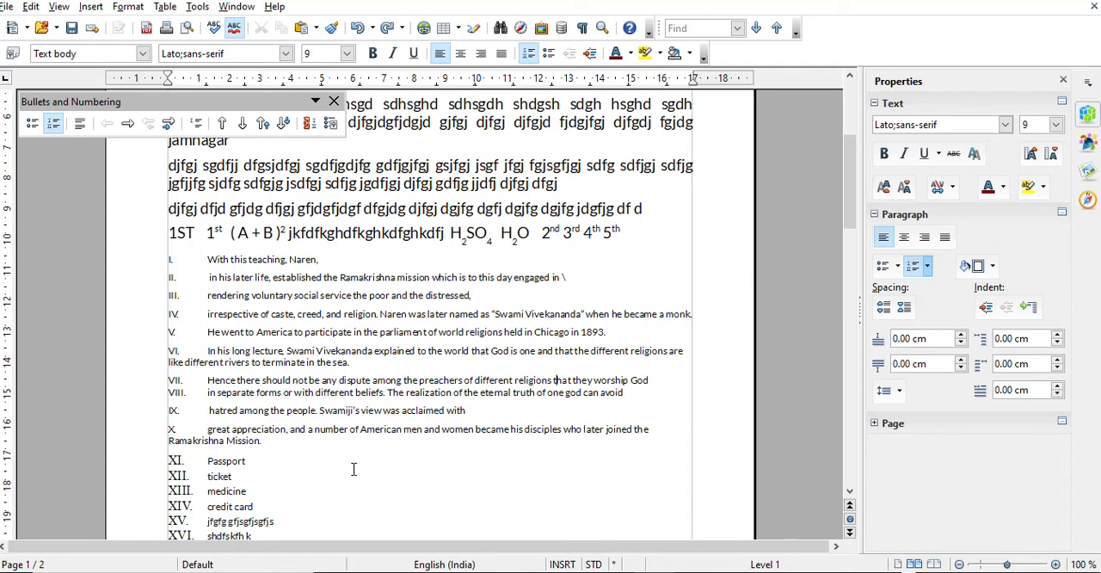
# Increase the paragraph spacing above and below the first list item, "With this teaching", in seven increments
pyautogui.moveTo(330, 451); pyautogui.dragTo(165, 198)
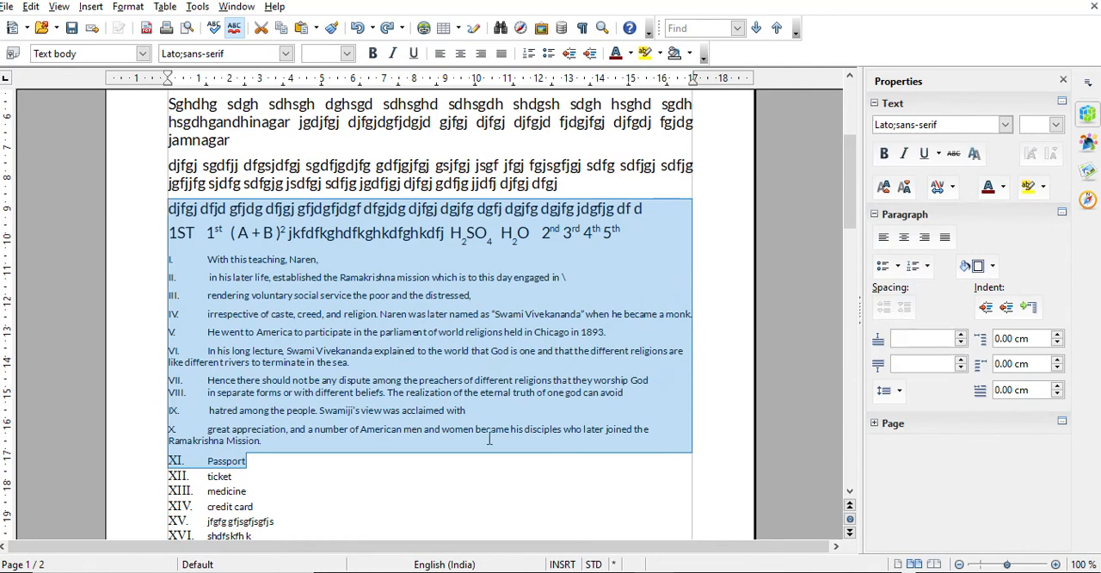
pyautogui.click(277, 271)
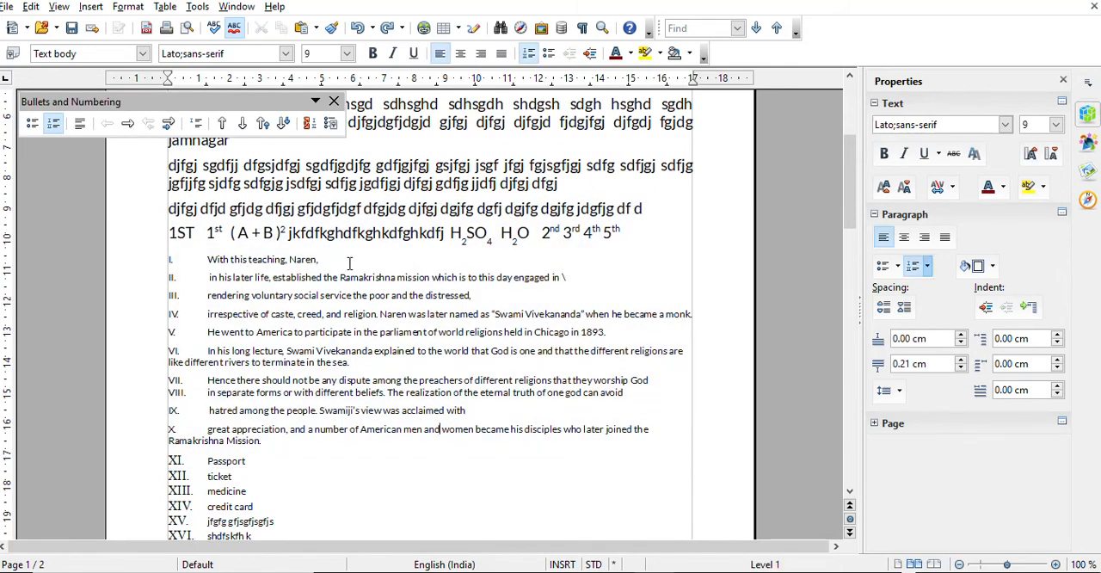
pyautogui.hotkey('ctrl', 'j')
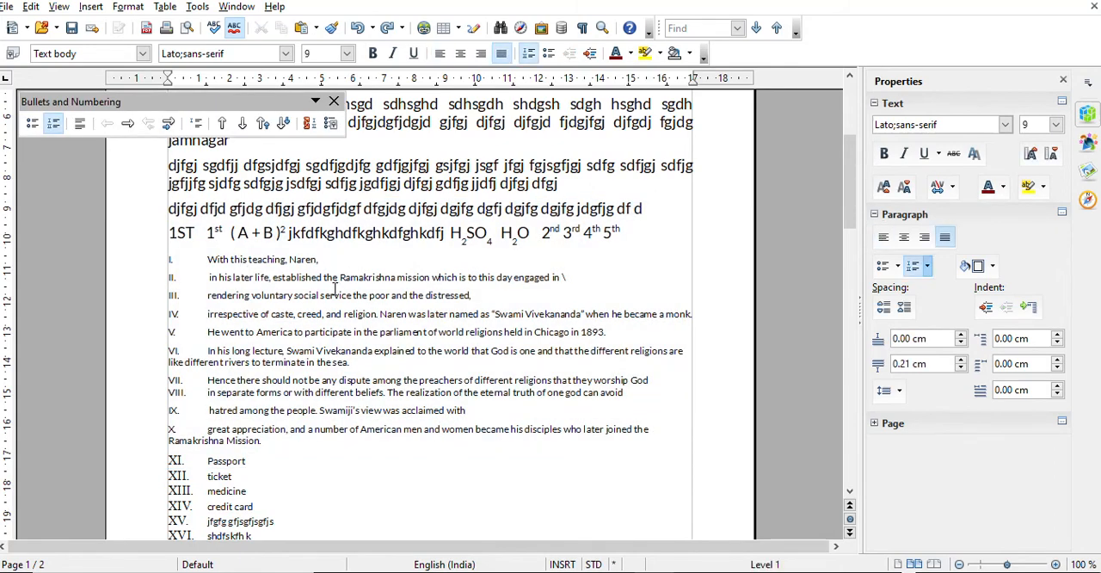
pyautogui.click(880, 308)
pyautogui.click(881, 308)
pyautogui.click(881, 307)
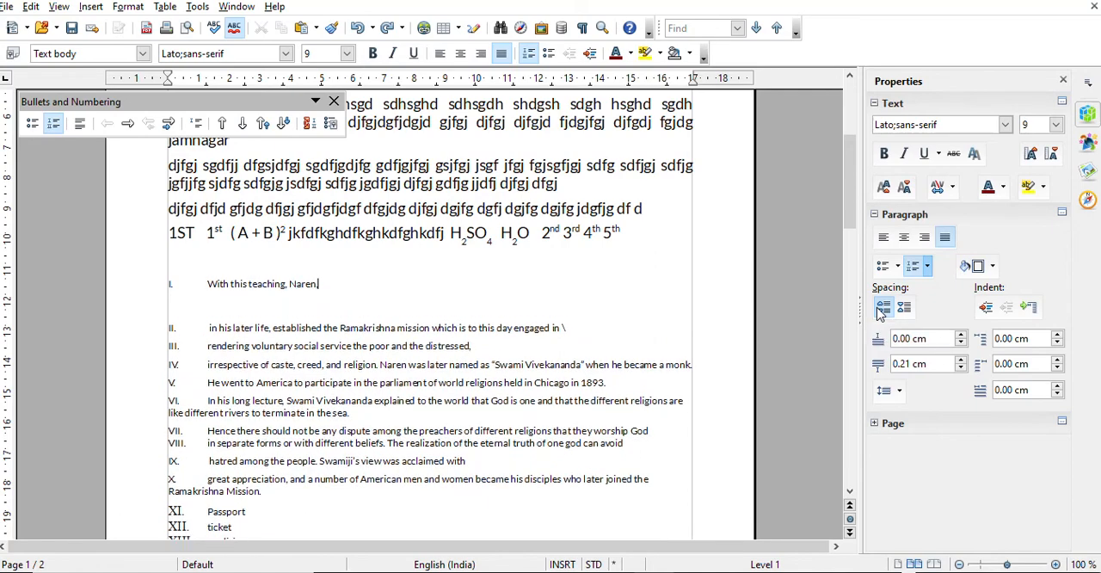
pyautogui.click(880, 308)
pyautogui.click(880, 307)
pyautogui.click(880, 307)
pyautogui.click(880, 307)
pyautogui.click(881, 308)
pyautogui.click(880, 308)
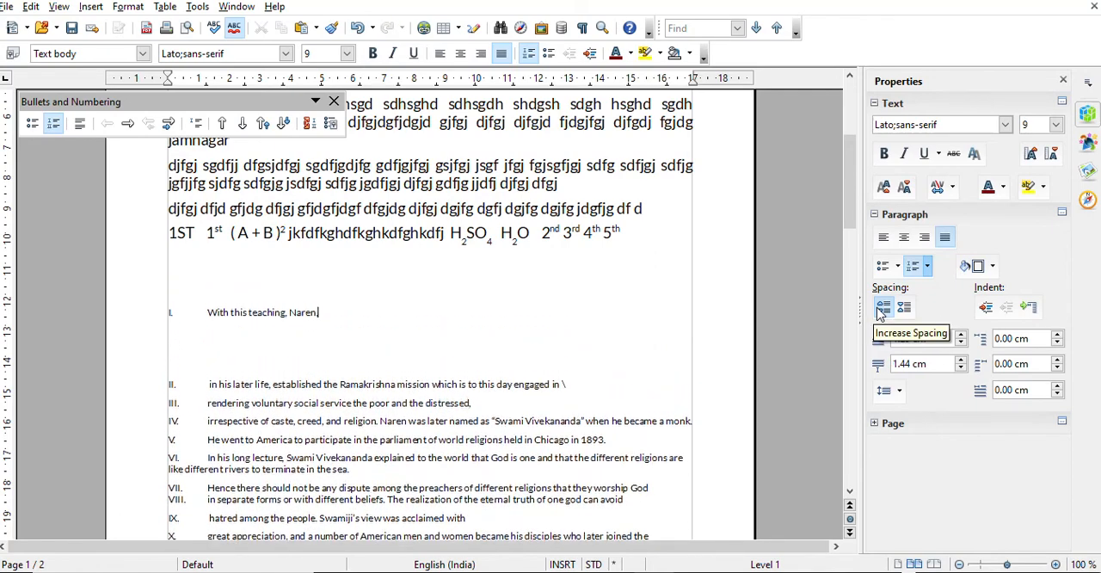
# Decrease the spacing of the first list item, "With this teaching", to 0.00 cm above and 0.21 cm below
pyautogui.click(902, 308)
pyautogui.click(902, 308)
pyautogui.click(901, 308)
pyautogui.click(902, 307)
pyautogui.click(902, 308)
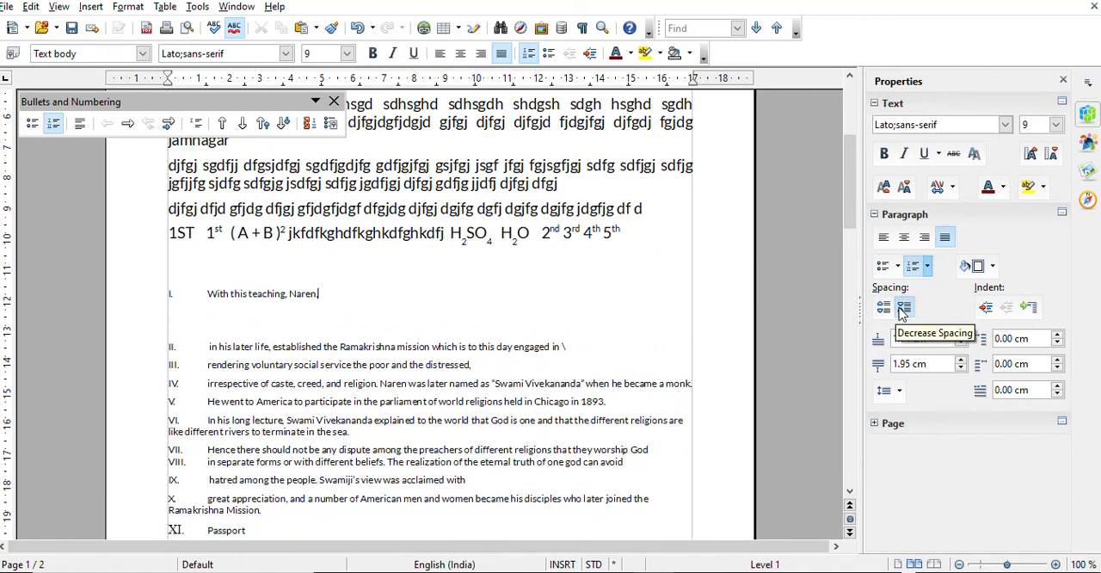
pyautogui.click(902, 308)
pyautogui.click(902, 308)
pyautogui.click(902, 308)
pyautogui.click(902, 308)
pyautogui.click(902, 307)
pyautogui.click(902, 308)
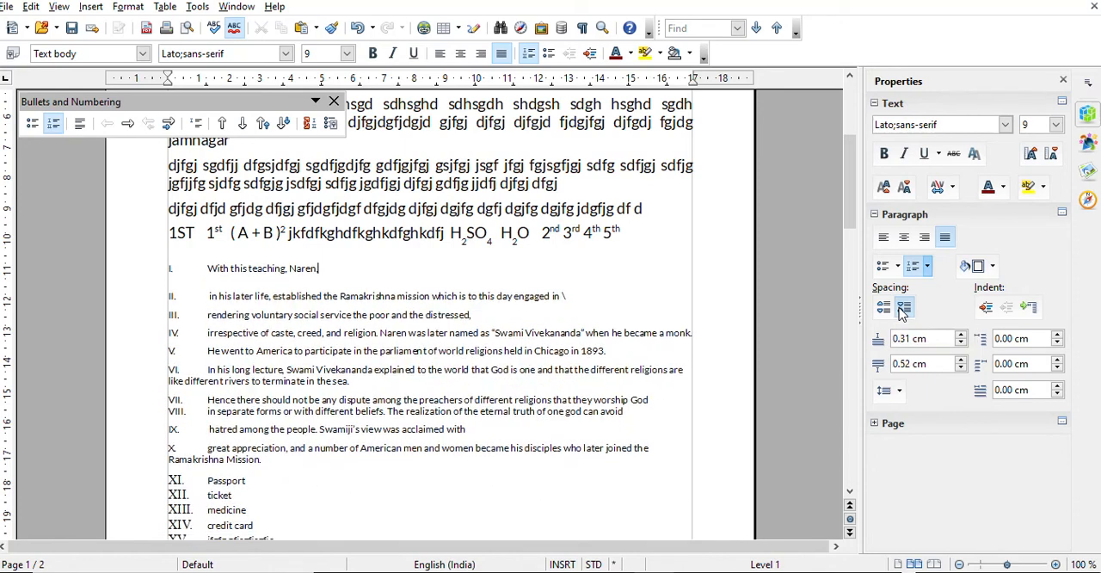
pyautogui.click(902, 308)
pyautogui.click(902, 307)
pyautogui.click(902, 308)
pyautogui.click(902, 308)
pyautogui.click(902, 308)
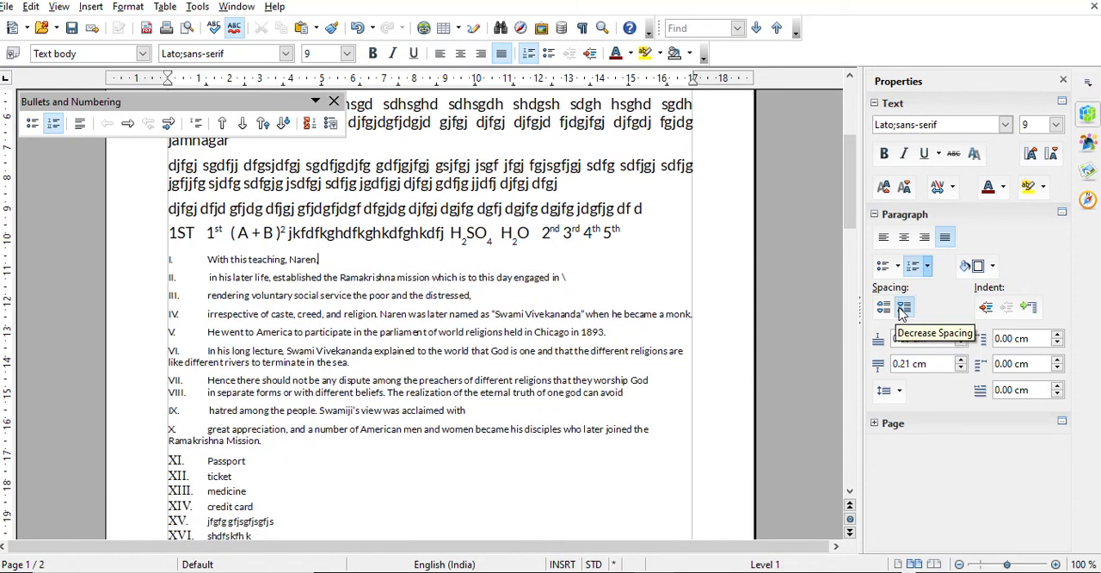
# Increase the paragraph spacing above and below the list item "He went to America", reaching 1.54 cm below it
pyautogui.click(208, 350)
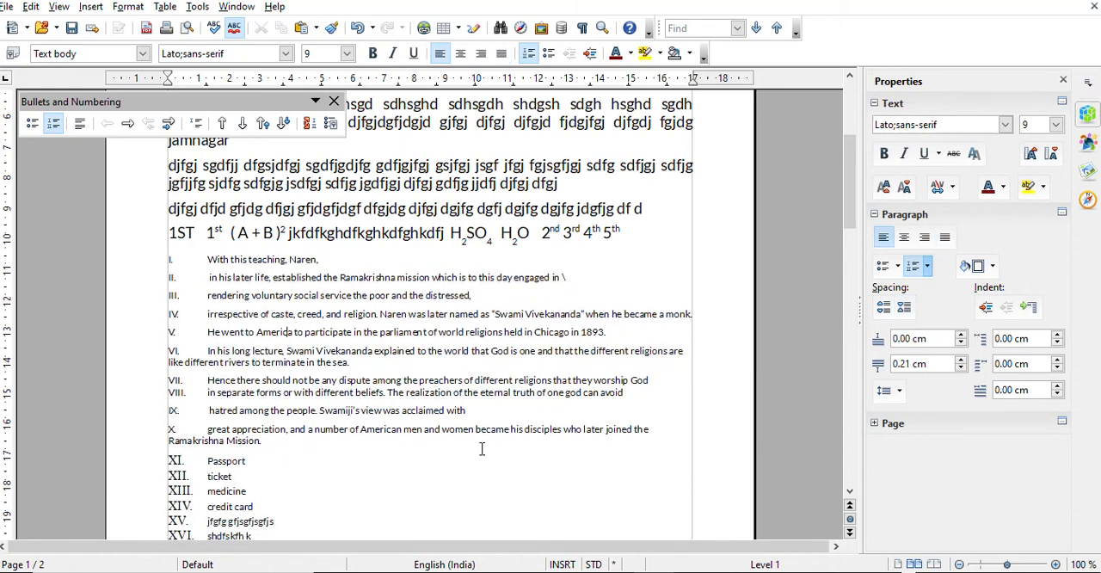
pyautogui.click(884, 310)
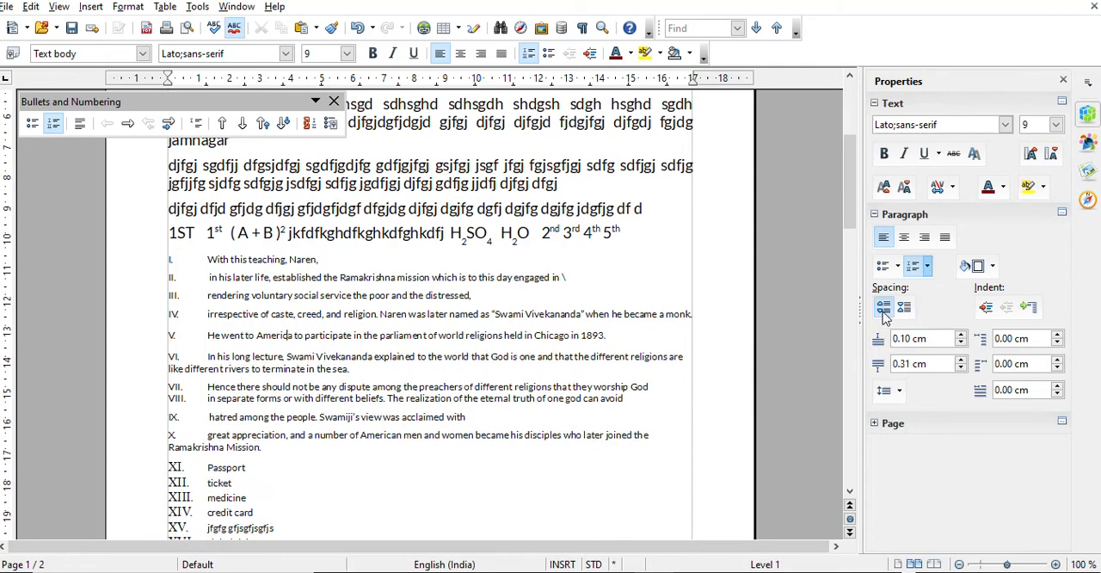
pyautogui.click(883, 310)
pyautogui.click(883, 309)
pyautogui.click(883, 310)
pyautogui.click(883, 309)
pyautogui.click(883, 310)
pyautogui.click(883, 309)
pyautogui.click(883, 309)
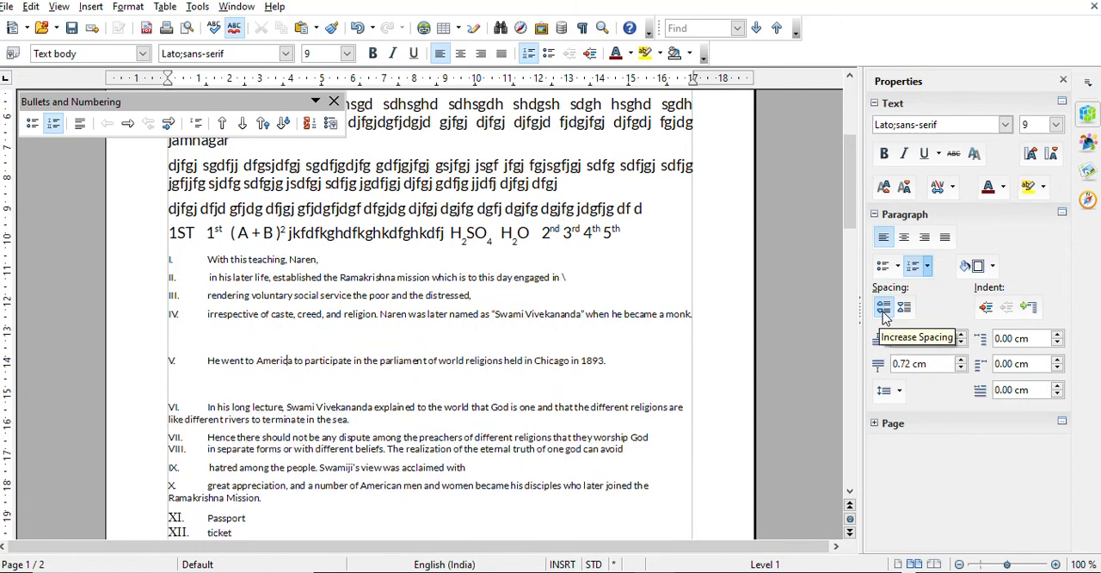
pyautogui.click(883, 309)
pyautogui.click(883, 309)
pyautogui.click(883, 310)
pyautogui.click(883, 309)
pyautogui.click(883, 310)
pyautogui.click(883, 309)
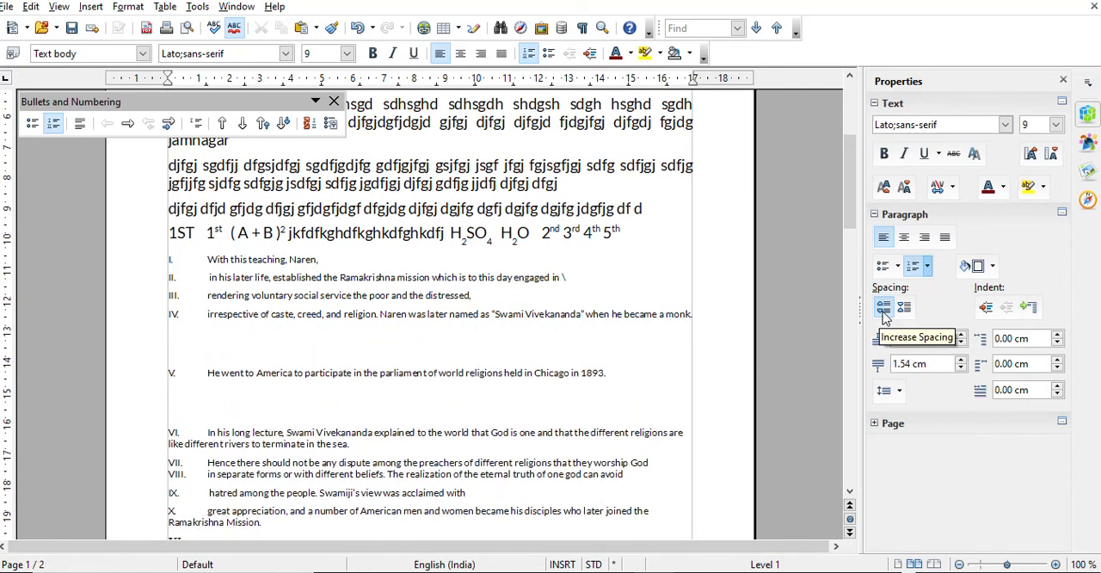
# Decrease the paragraph spacing above and below the list item "He went to America" to 0.00 cm
pyautogui.click(903, 308)
pyautogui.click(903, 308)
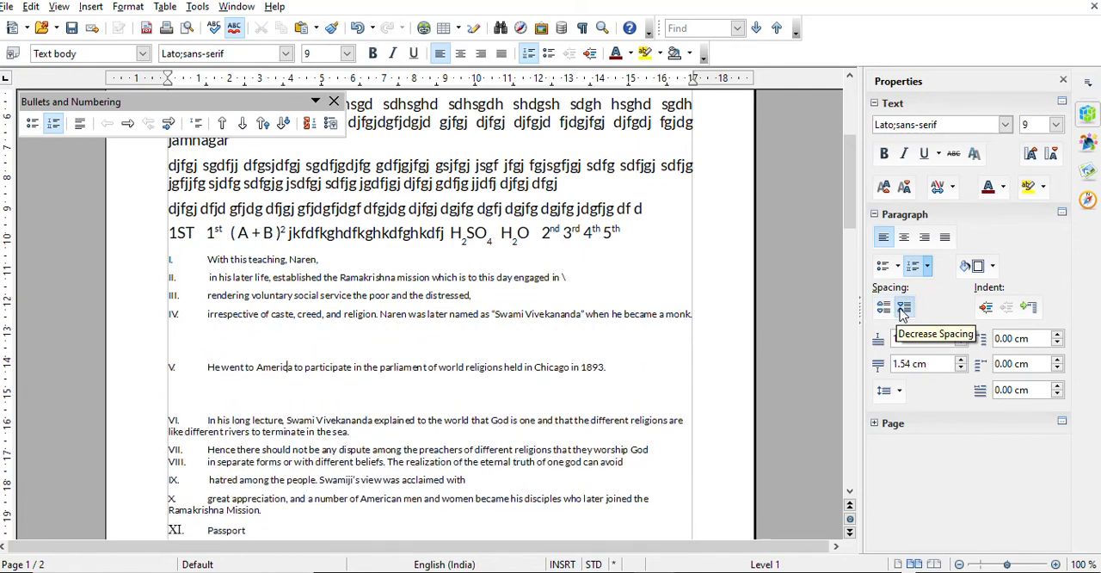
pyautogui.click(903, 308)
pyautogui.click(902, 308)
pyautogui.click(903, 308)
pyautogui.click(902, 308)
pyautogui.click(903, 308)
pyautogui.click(903, 308)
pyautogui.click(903, 308)
pyautogui.click(903, 308)
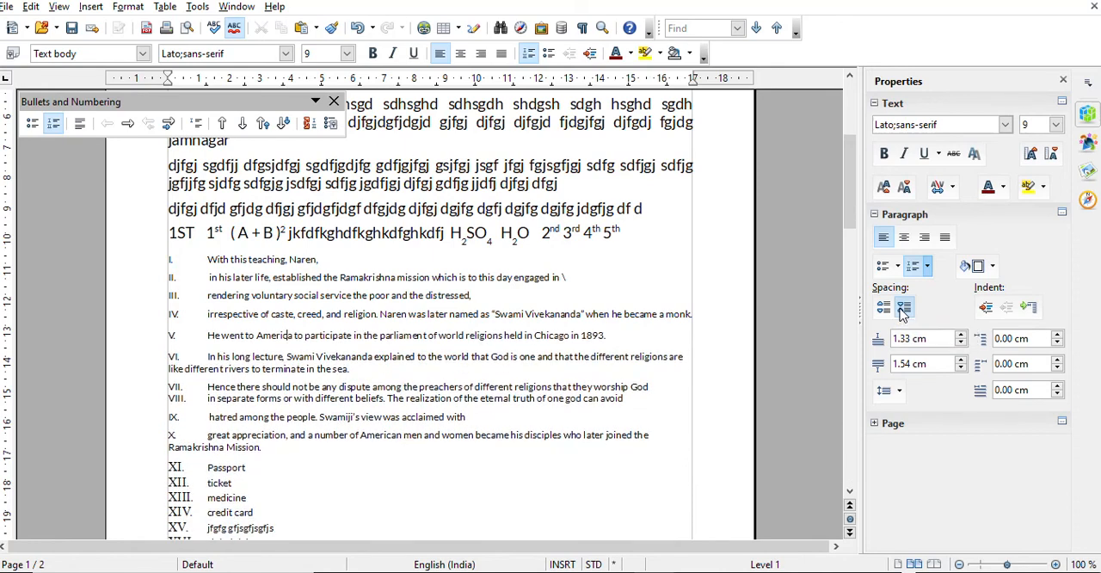
pyautogui.click(903, 308)
pyautogui.click(902, 308)
pyautogui.click(903, 308)
pyautogui.click(903, 308)
pyautogui.click(902, 308)
pyautogui.click(902, 308)
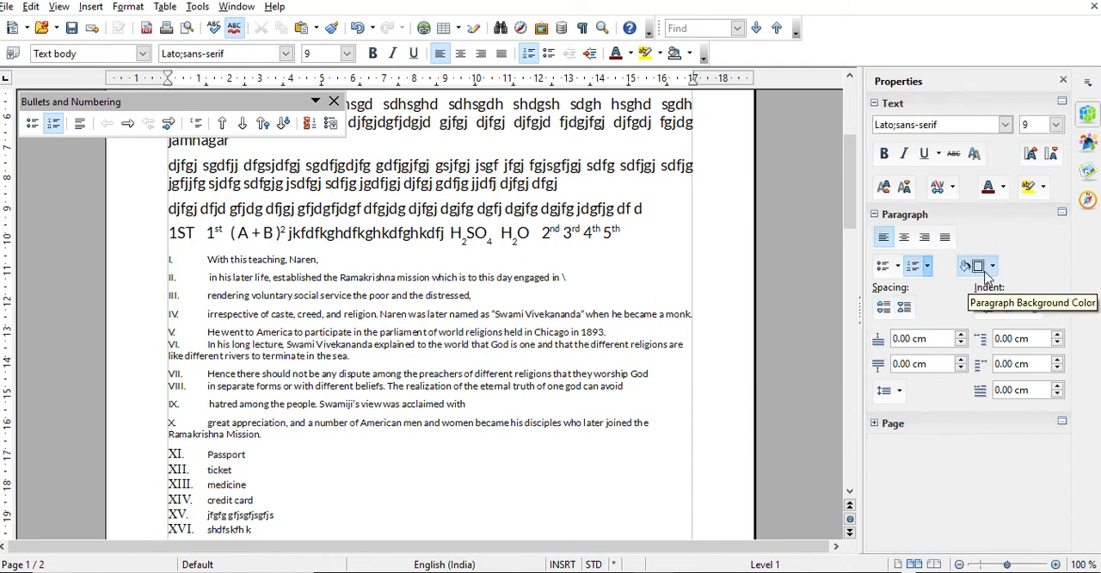
# Give the paragraph beginning "Sghdhg sdgh sdhsgh" a cyan paragraph background color
pyautogui.scroll(4, 483, 353)
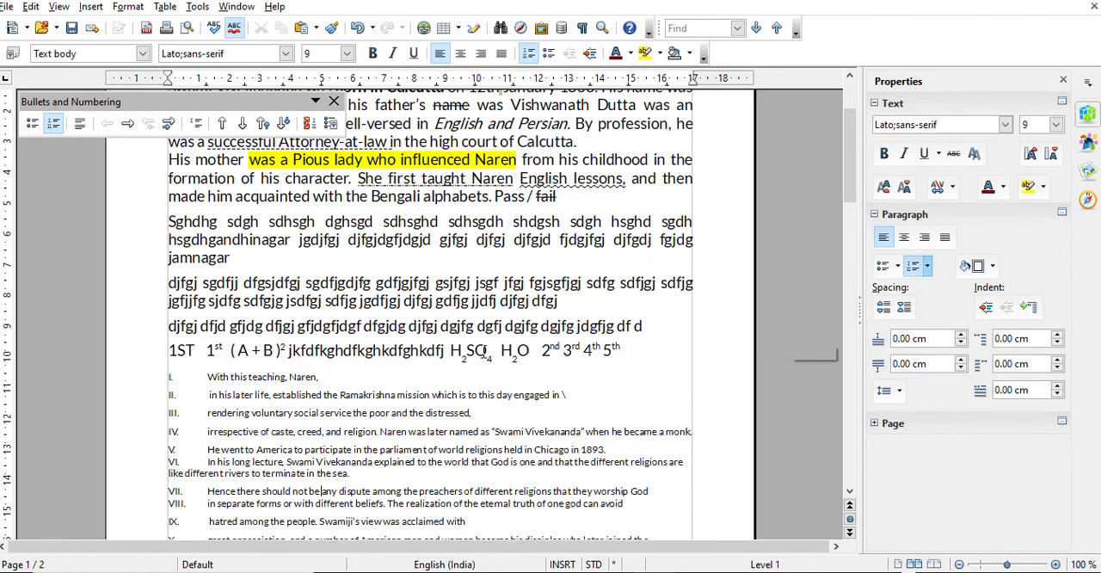
pyautogui.click(251, 291)
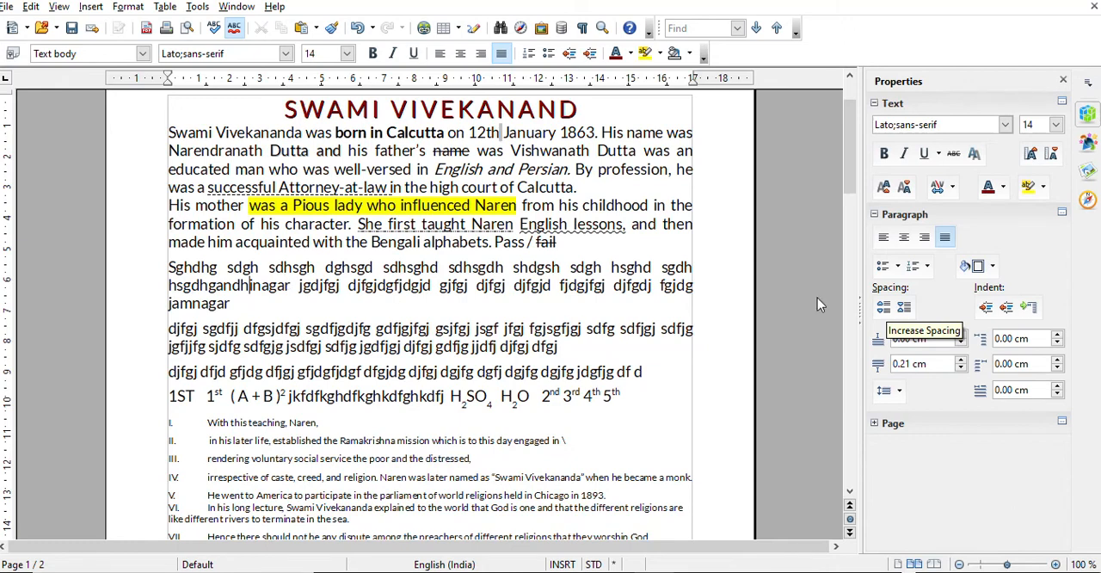
pyautogui.click(992, 266)
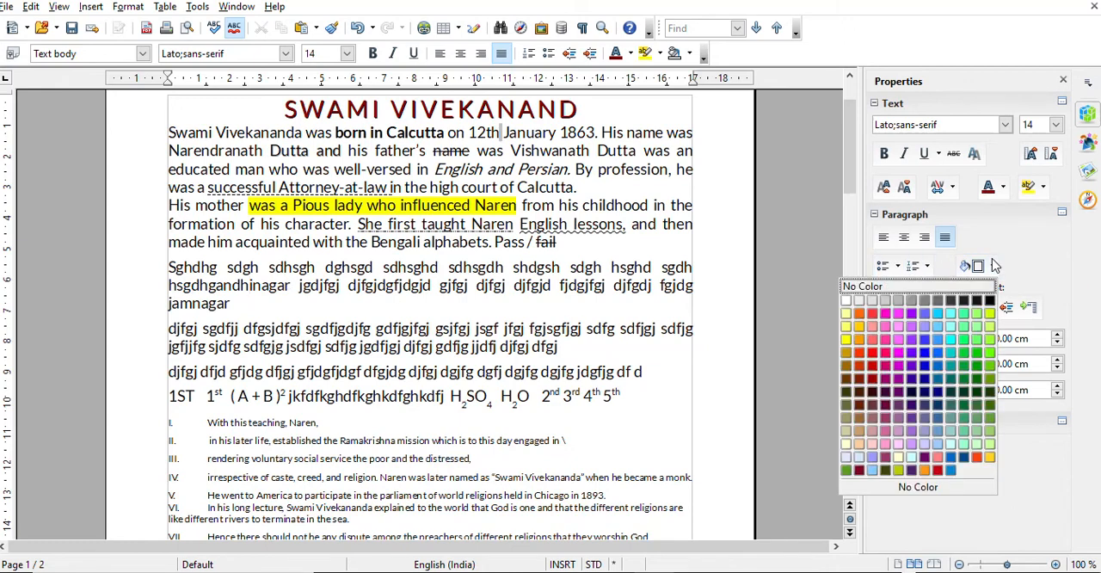
pyautogui.click(949, 338)
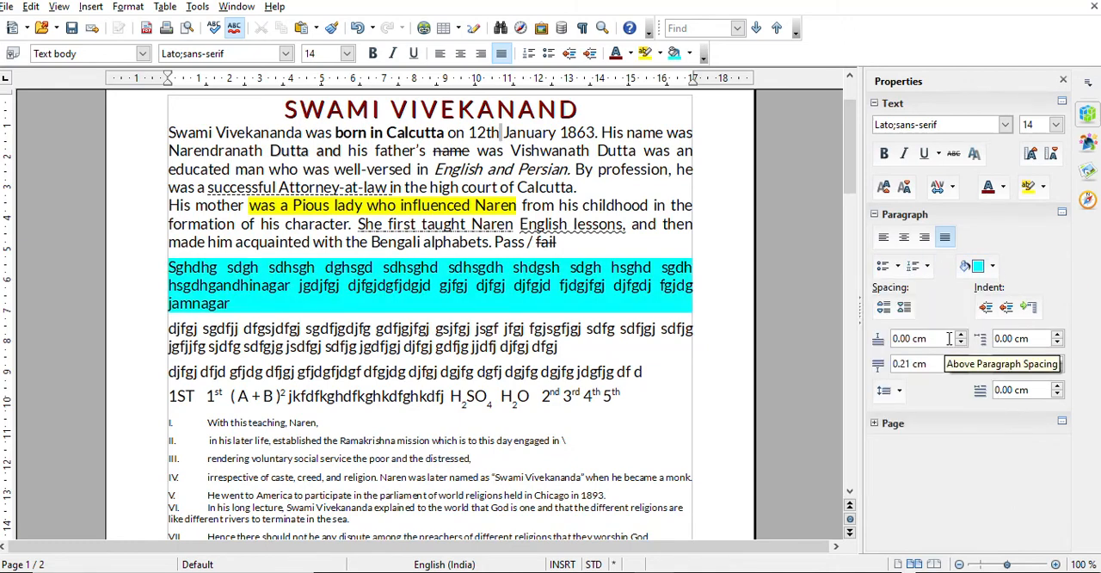
# Apply a light green paragraph background color to list item VI, "In his long lecture"
pyautogui.scroll(-2, 514, 490)
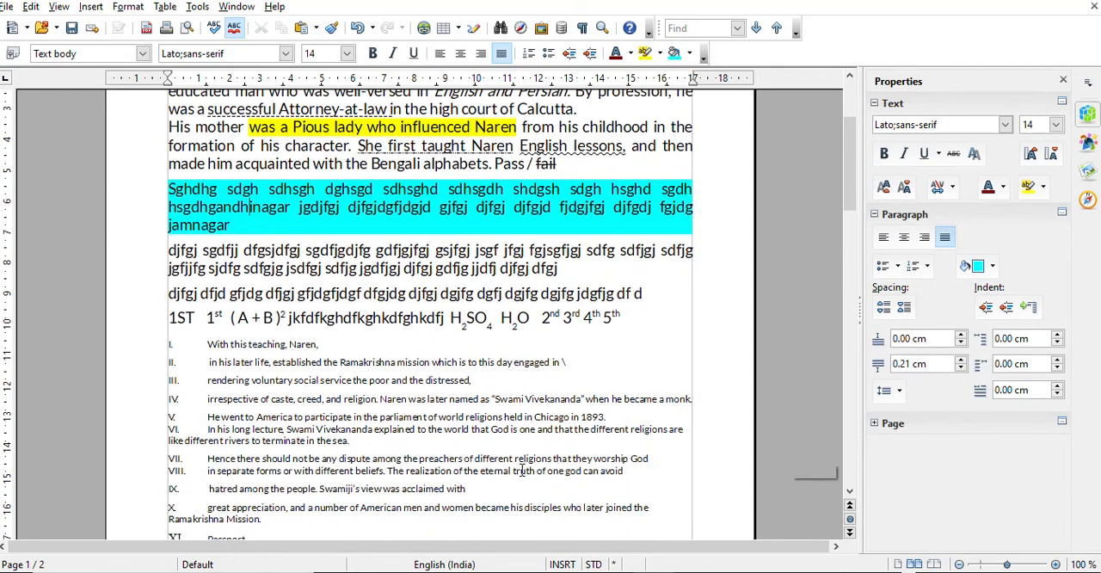
pyautogui.click(319, 426)
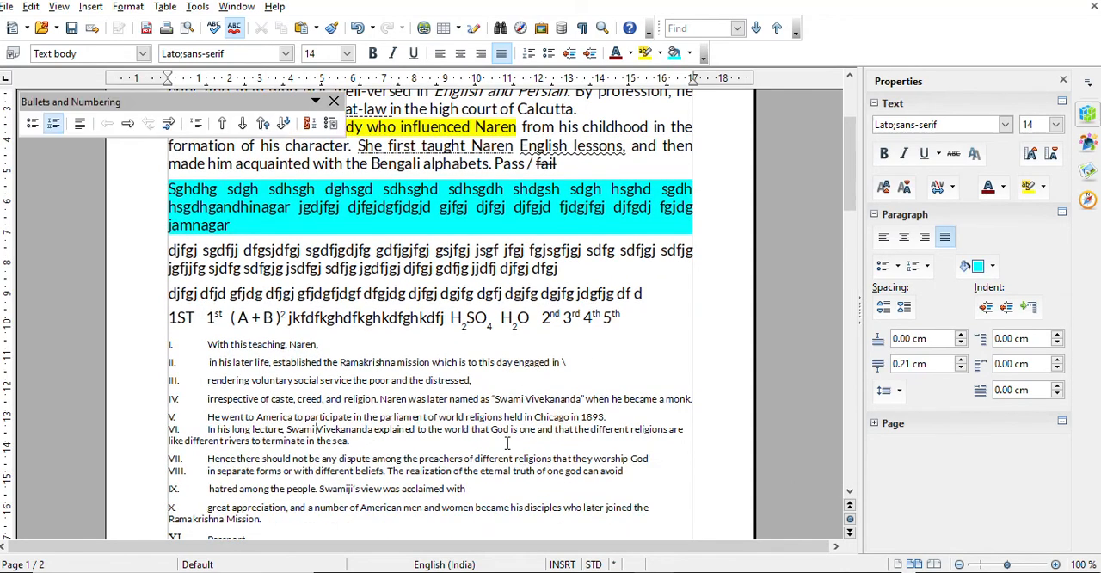
pyautogui.click(991, 271)
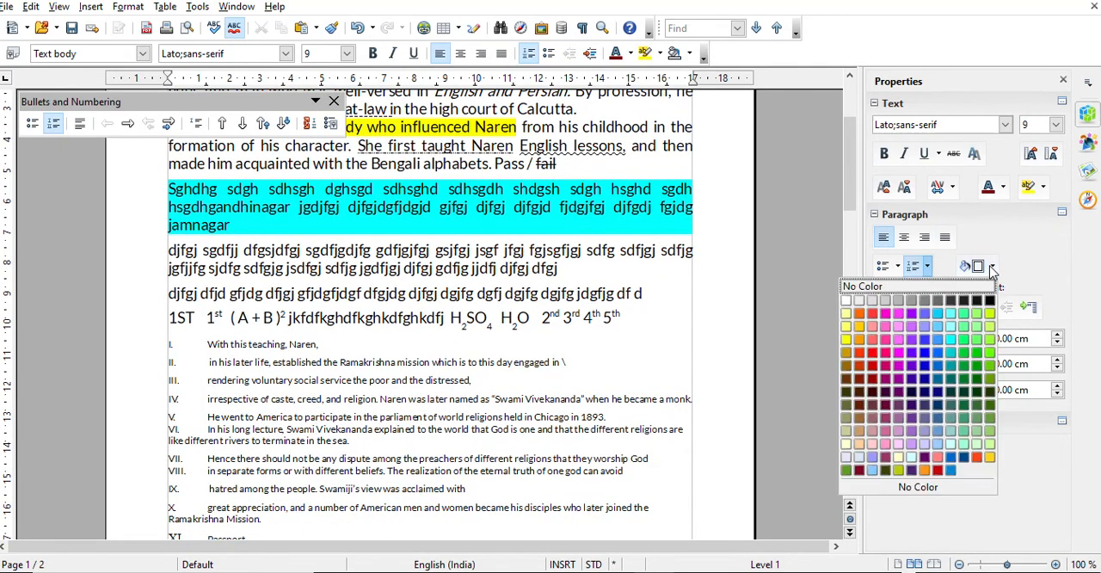
pyautogui.click(966, 325)
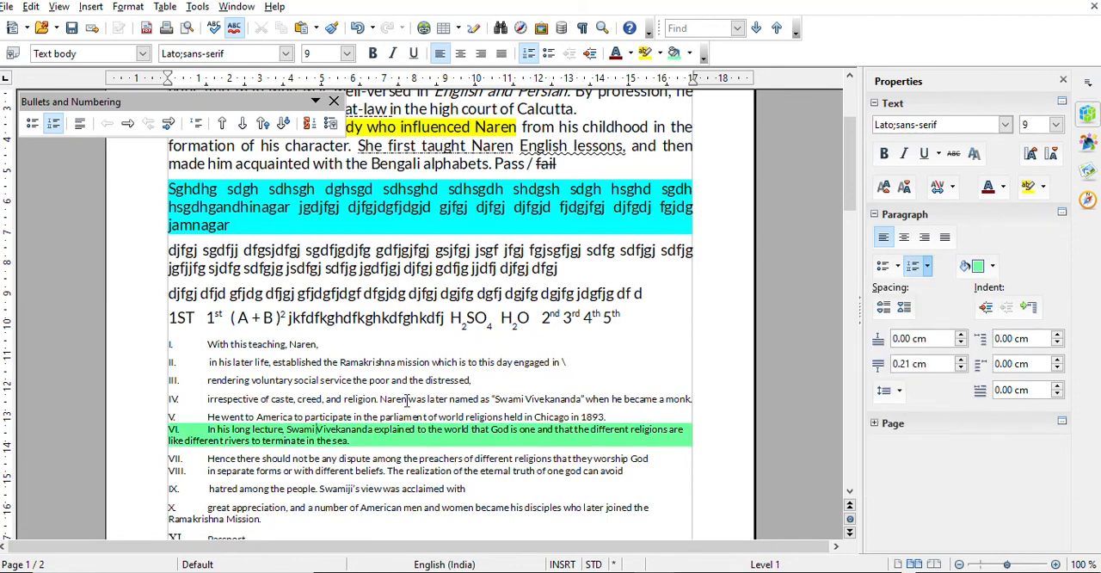
# Apply the Sky blue 4 paragraph background color to list item III, "rendering voluntary social service"
pyautogui.hotkey('ctrl', 'j')
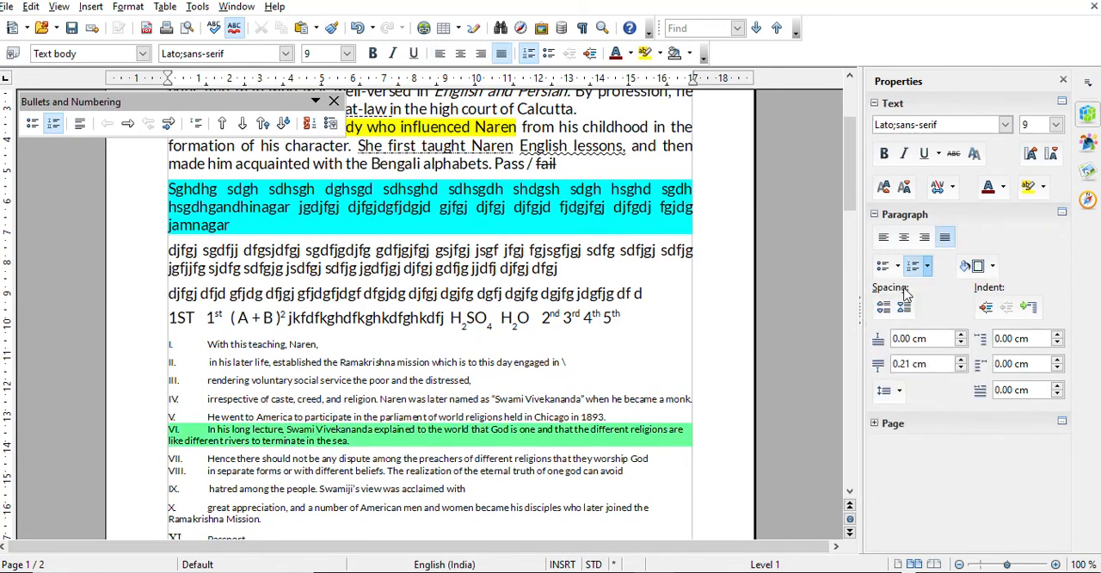
pyautogui.click(991, 266)
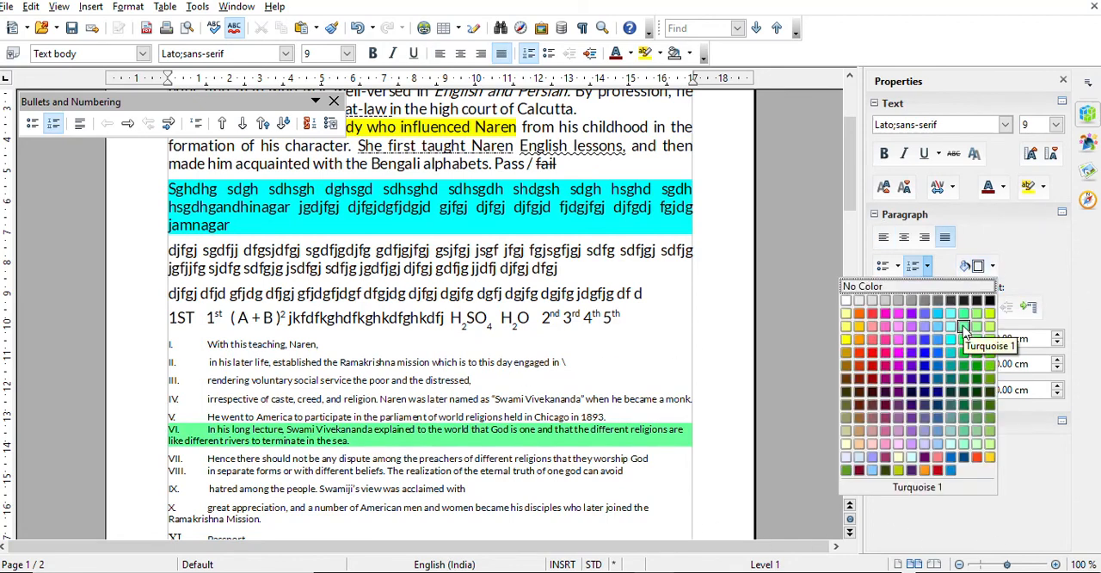
pyautogui.click(941, 367)
pyautogui.click(459, 464)
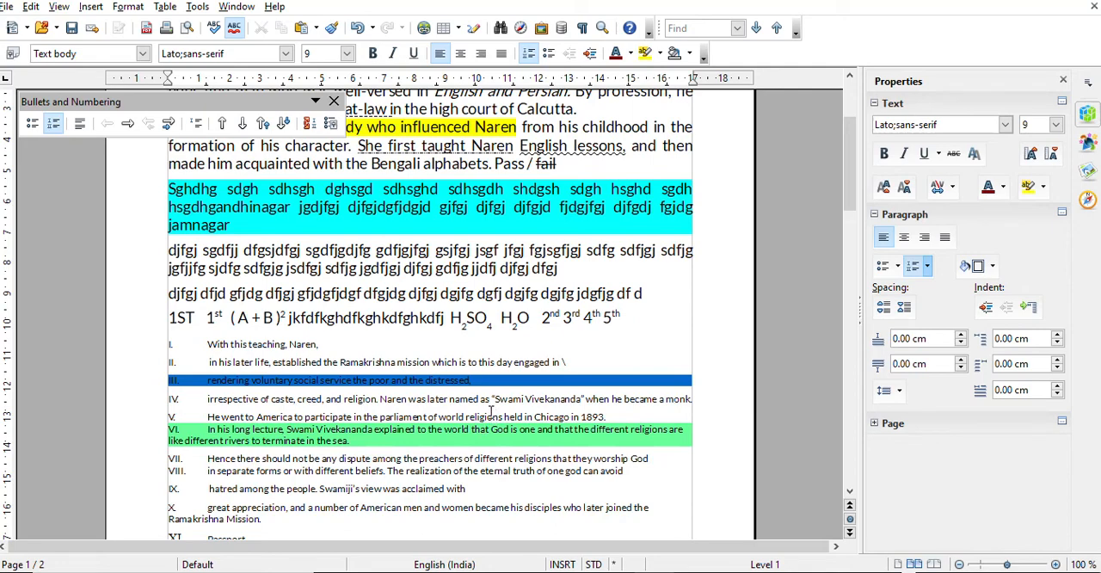
# Select the whole document and increase the spacing above its paragraphs to 0.80 cm
pyautogui.scroll(-2, 491, 411)
pyautogui.scroll(-6, 459, 440)
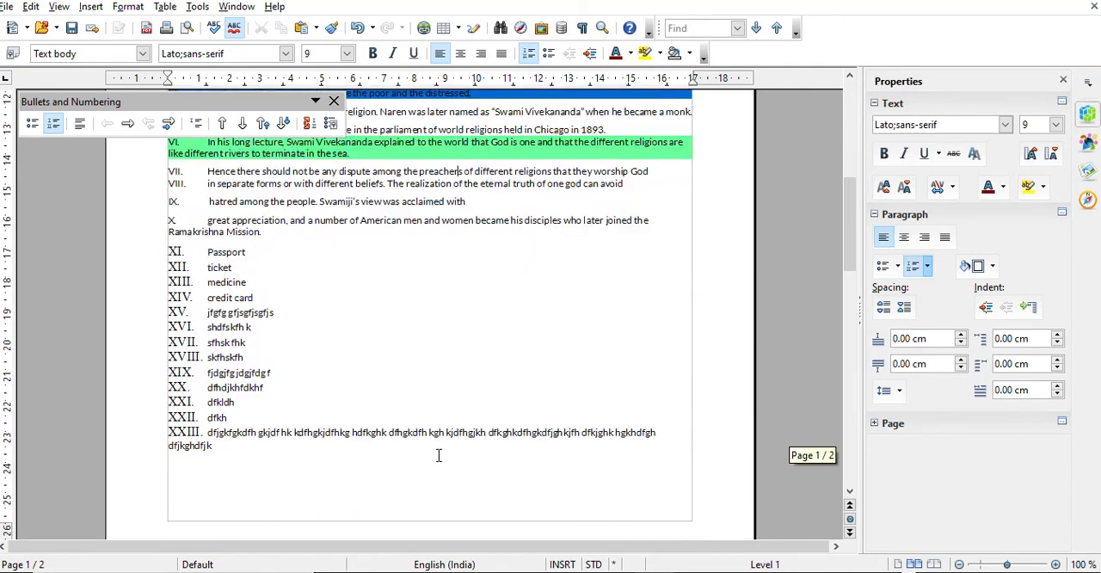
pyautogui.hotkey('ctrl', 'a')
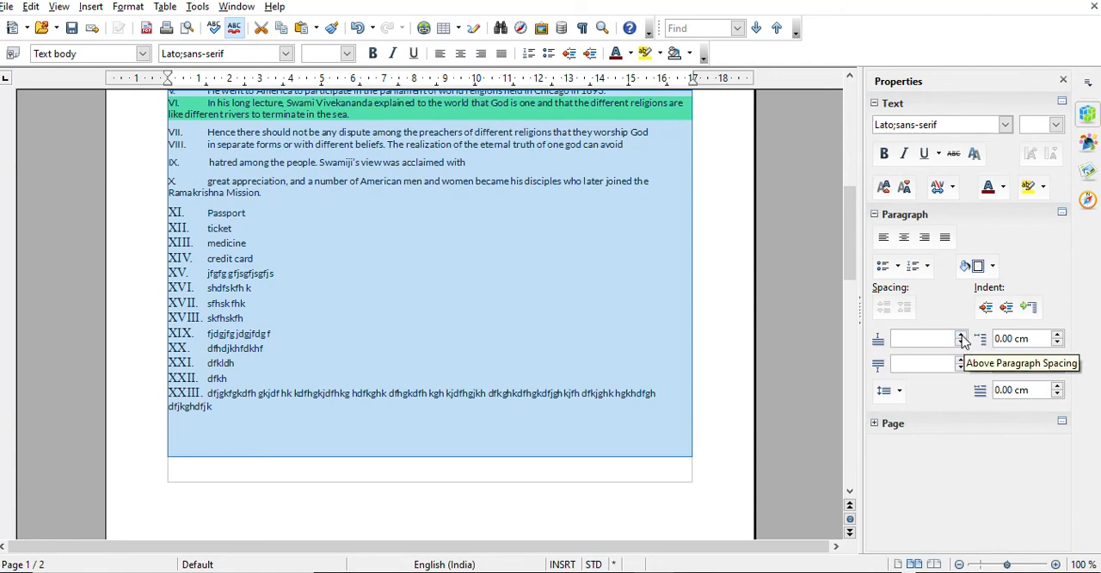
pyautogui.click(961, 334)
pyautogui.click(961, 334)
pyautogui.click(961, 334)
pyautogui.click(961, 334)
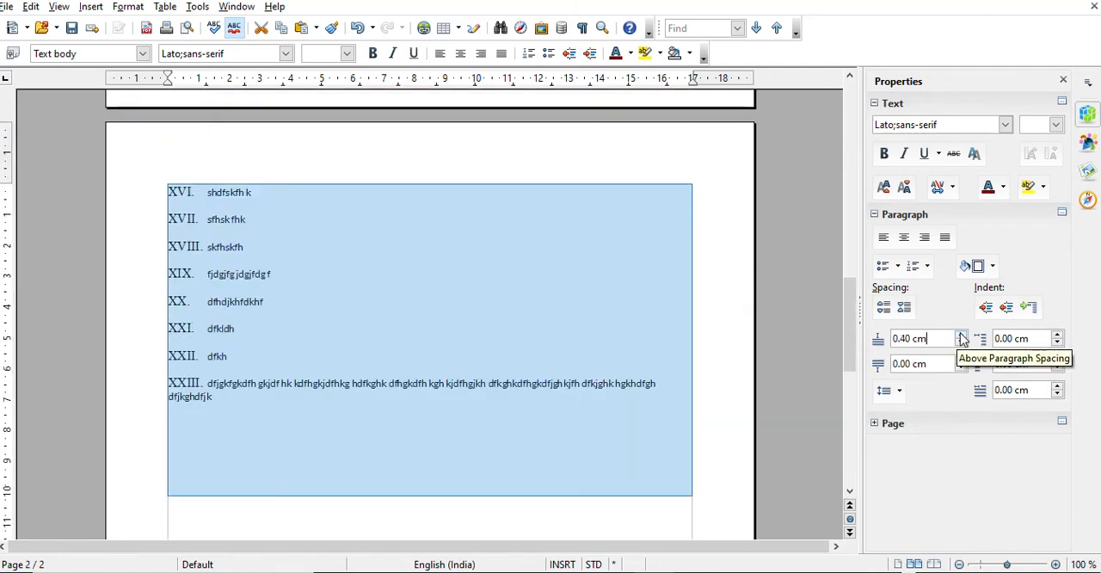
pyautogui.click(961, 334)
pyautogui.click(961, 334)
pyautogui.click(961, 335)
pyautogui.click(961, 335)
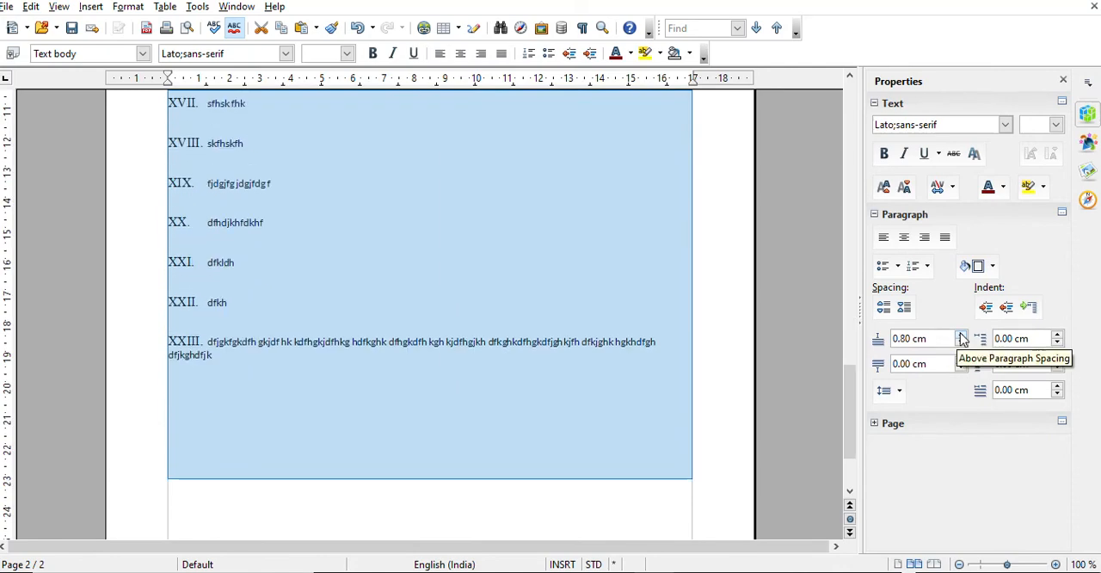
# Raise the spacing above all selected paragraphs to 1.40 cm
pyautogui.scroll(20, 480, 364)
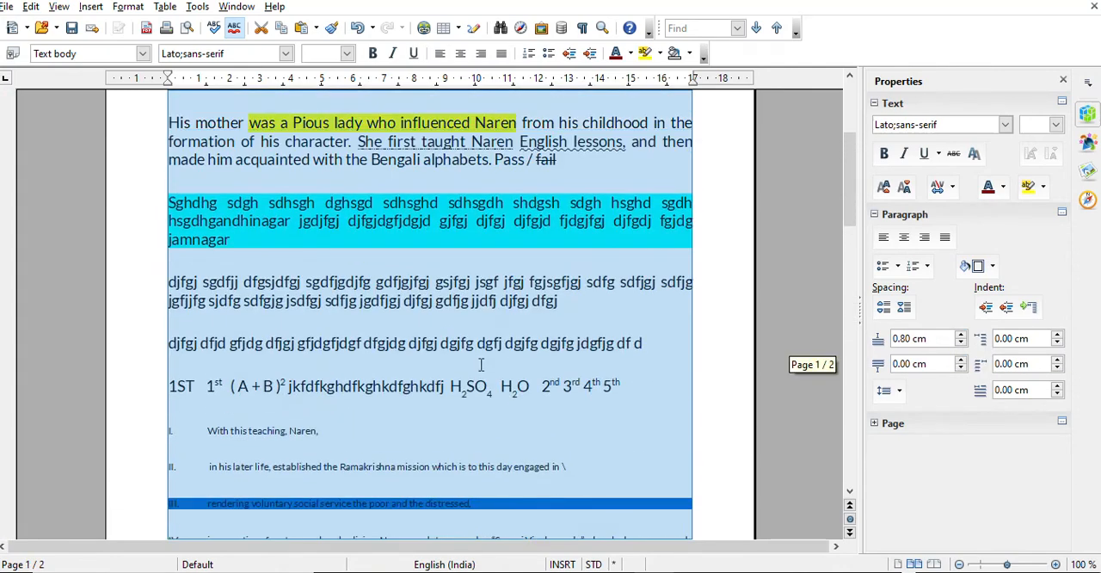
pyautogui.scroll(-1, 481, 365)
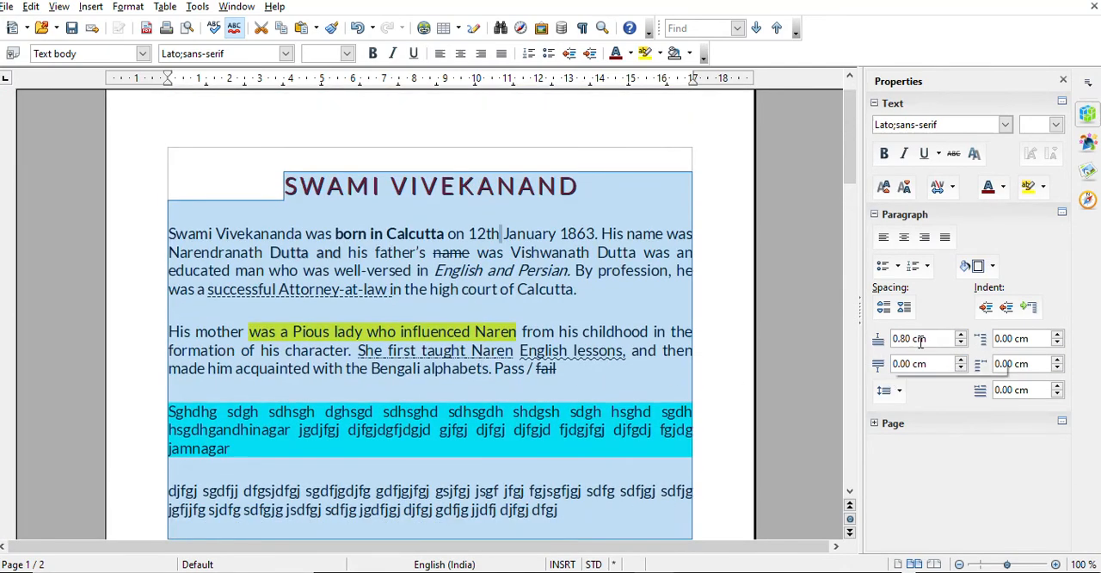
pyautogui.click(961, 335)
pyautogui.click(961, 335)
pyautogui.click(962, 335)
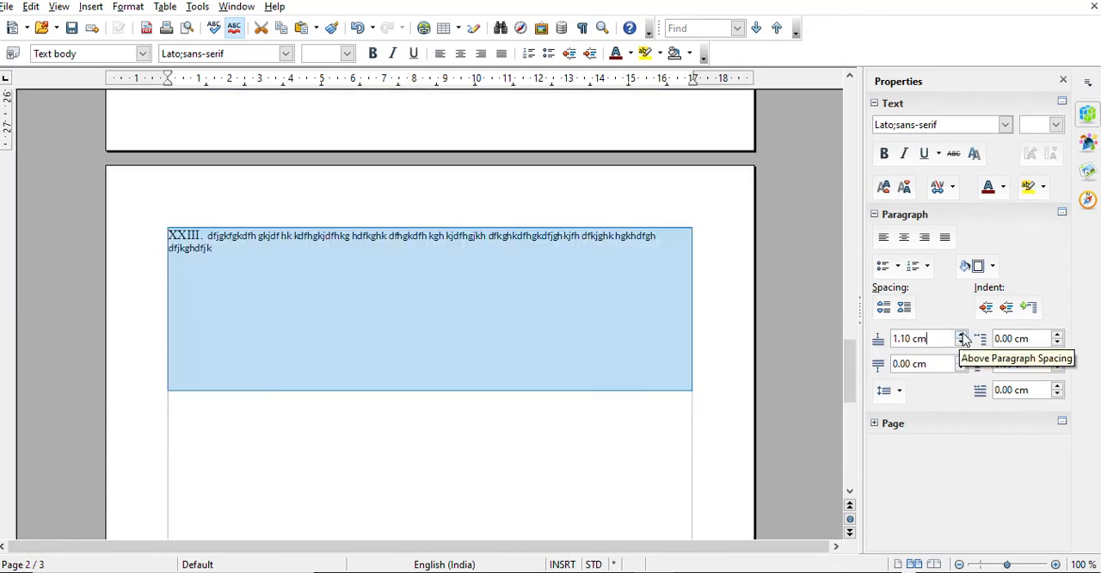
pyautogui.click(961, 335)
pyautogui.click(961, 335)
pyautogui.click(962, 335)
# Reduce the spacing above all selected paragraphs in several increments
pyautogui.scroll(20, 538, 334)
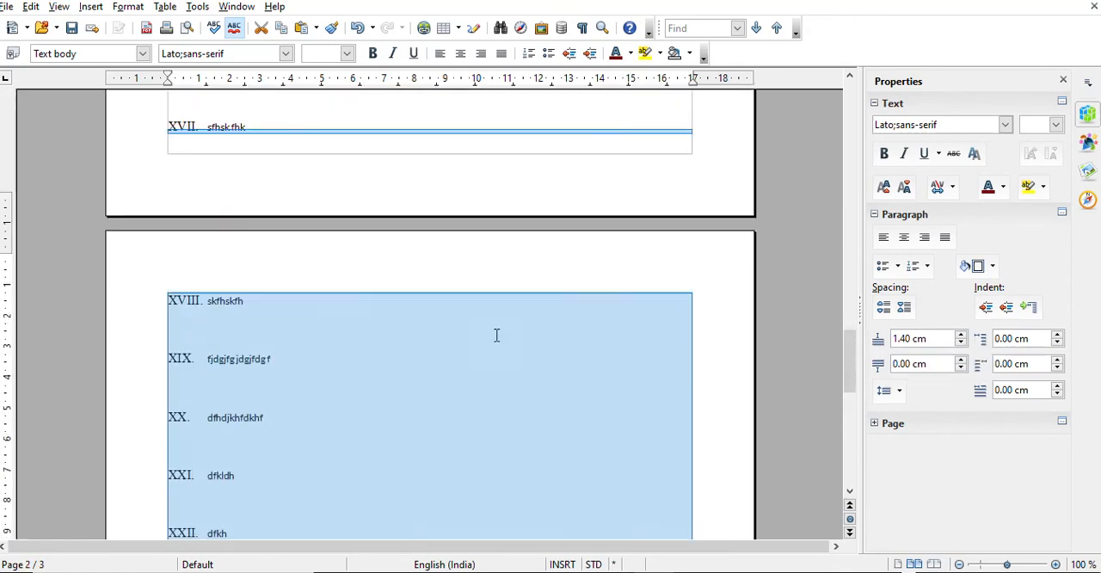
pyautogui.scroll(20, 497, 339)
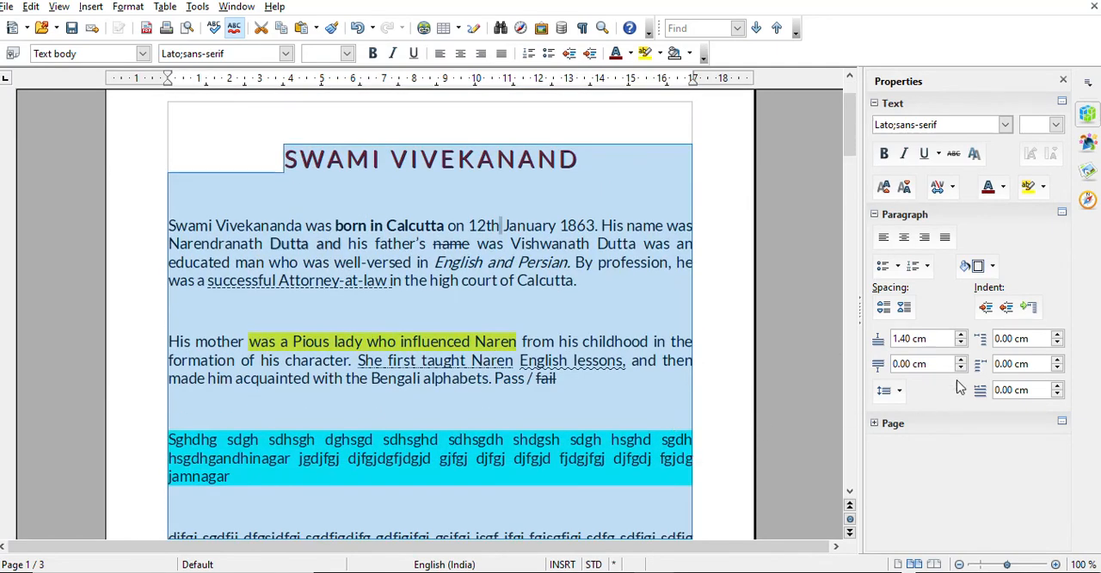
pyautogui.click(962, 344)
pyautogui.click(962, 344)
pyautogui.click(963, 343)
pyautogui.click(962, 343)
pyautogui.click(963, 343)
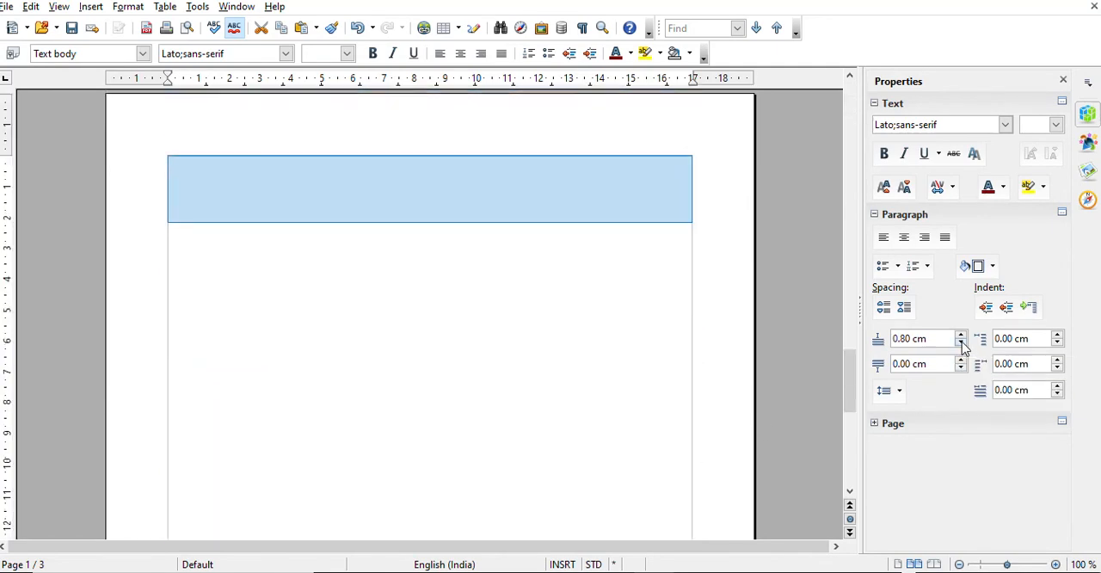
pyautogui.click(962, 343)
pyautogui.click(962, 343)
pyautogui.click(962, 343)
pyautogui.click(962, 343)
pyautogui.click(962, 343)
# Increase the spacing above all selected paragraphs to 3.10 cm
pyautogui.press('Up')
pyautogui.press('Up')
pyautogui.press('Up')
pyautogui.press('Up')
pyautogui.press('Up')
pyautogui.press('Up')
pyautogui.press('Up')
pyautogui.press('Up')
pyautogui.press('Up')
pyautogui.press('Up')
pyautogui.press('Up')
pyautogui.press('Up')
pyautogui.press('Up')
pyautogui.press('Up')
pyautogui.press('Up')
pyautogui.press('Up')
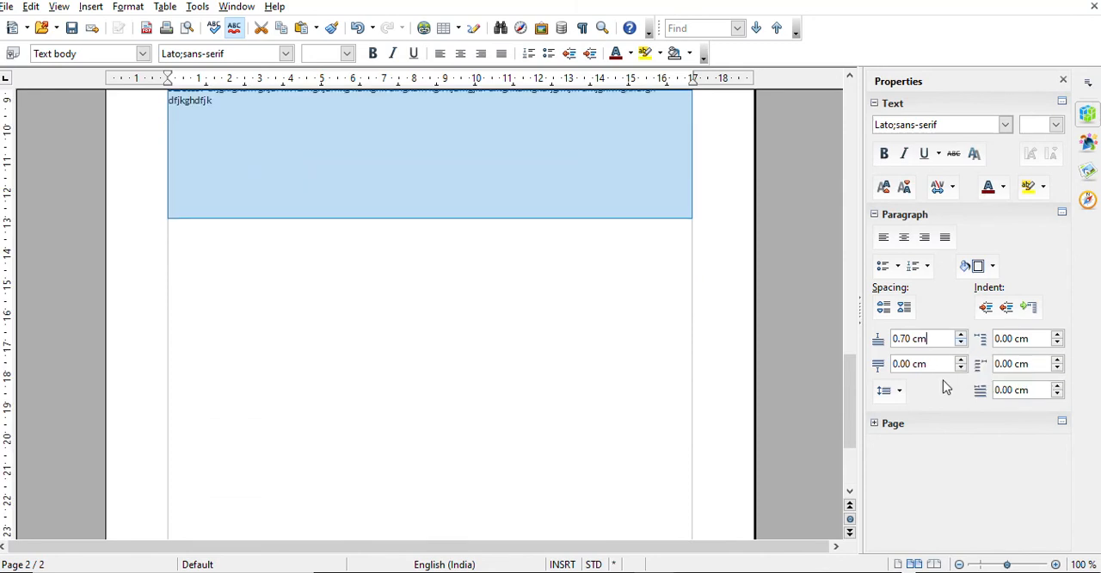
pyautogui.press('Up')
pyautogui.press('Up')
pyautogui.press('Up')
pyautogui.press('Up')
pyautogui.press('Up')
pyautogui.press('Up')
pyautogui.press('Up')
pyautogui.press('Up')
pyautogui.press('Up')
pyautogui.press('Up')
pyautogui.press('Up')
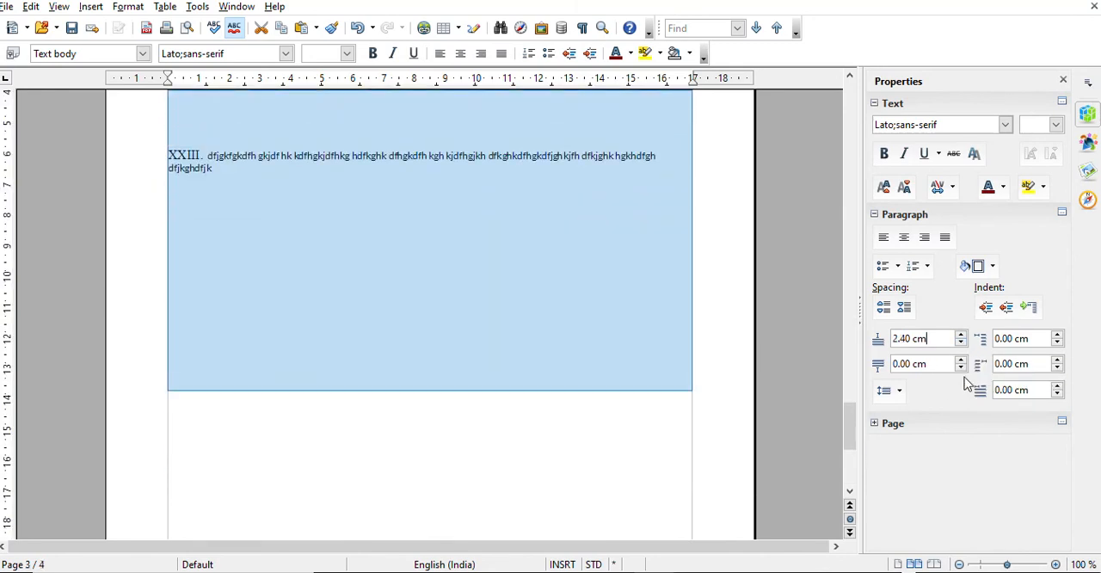
# Reduce the spacing above all selected paragraphs to 1.80 cm
pyautogui.scroll(20, 503, 212)
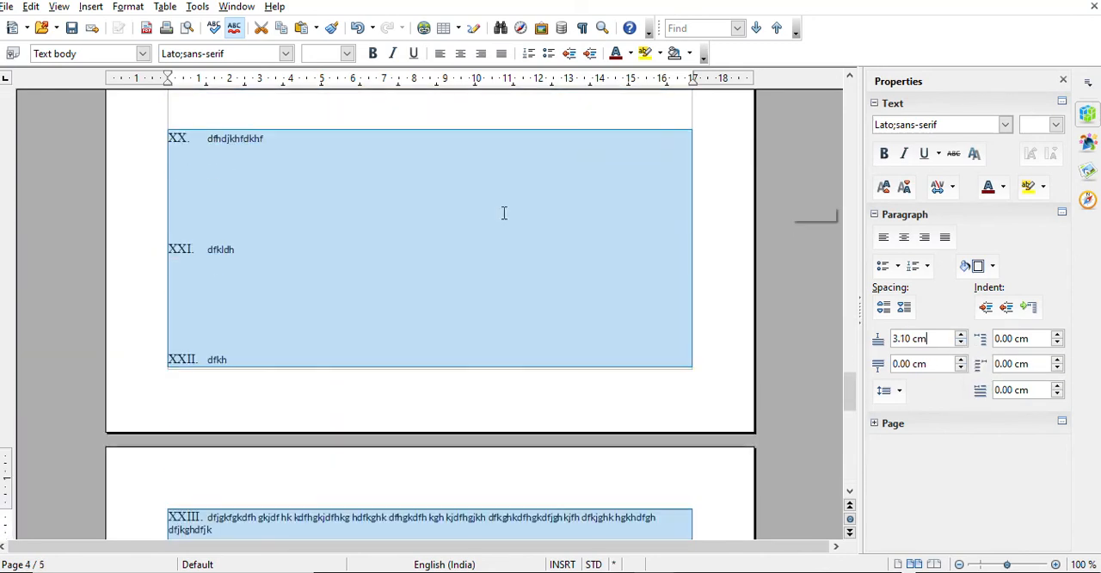
pyautogui.scroll(20, 503, 213)
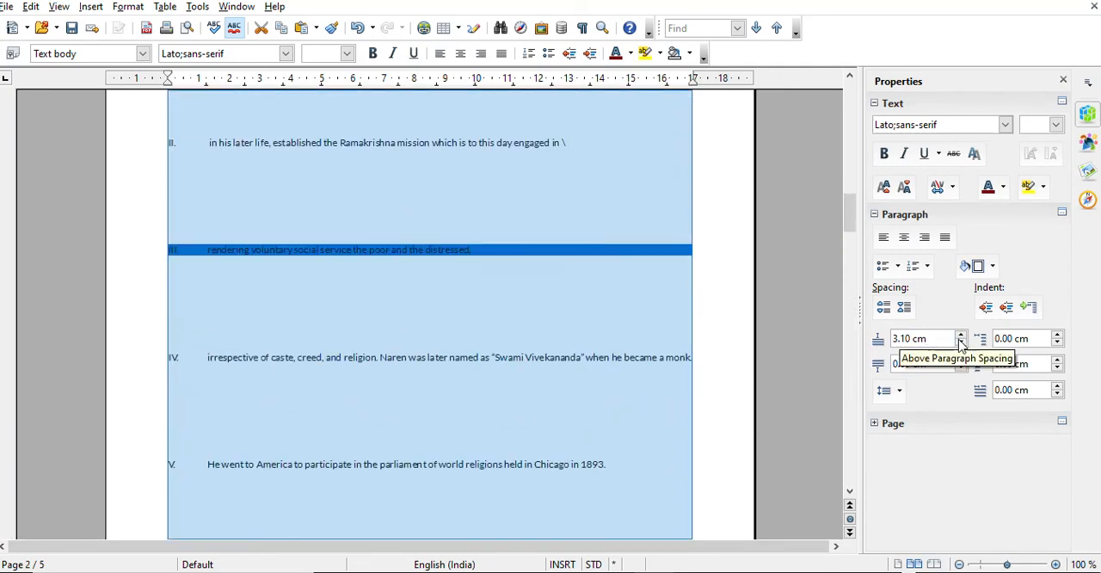
pyautogui.click(961, 342)
pyautogui.click(960, 342)
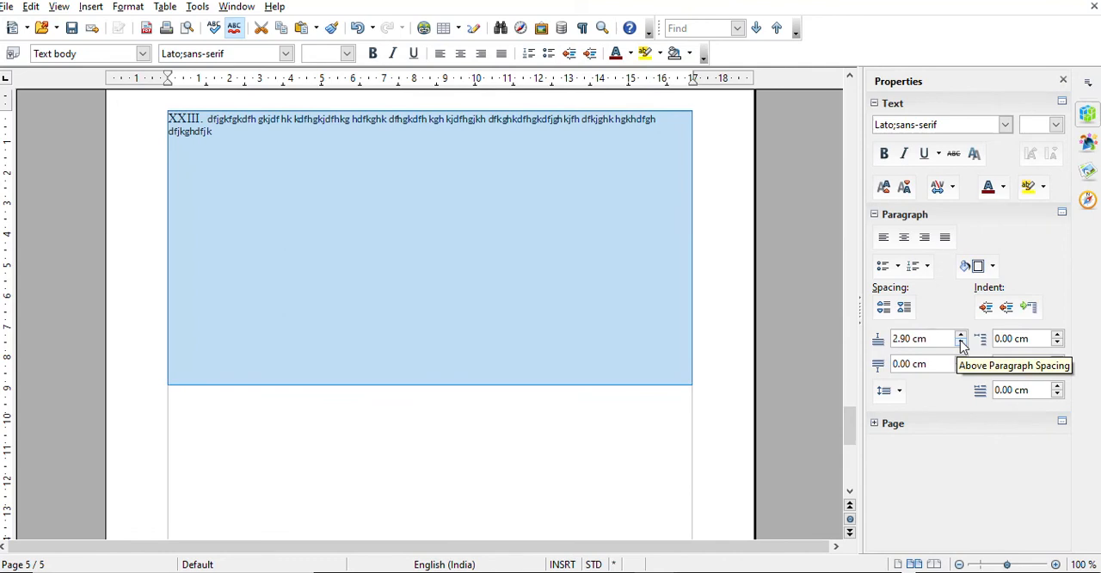
pyautogui.click(960, 342)
pyautogui.click(961, 342)
pyautogui.click(961, 342)
pyautogui.click(960, 342)
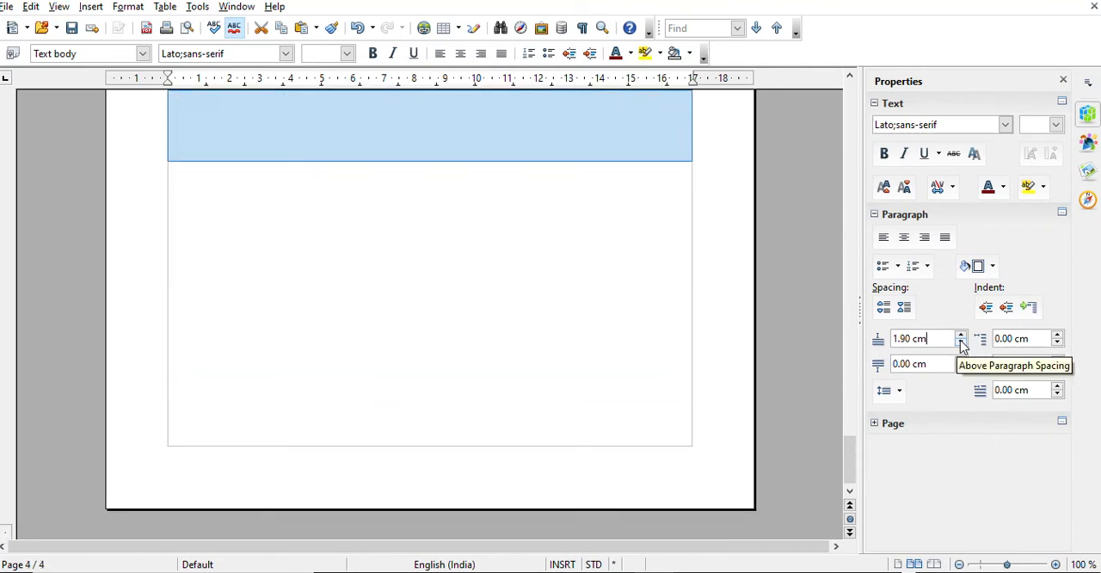
pyautogui.click(960, 343)
pyautogui.scroll(5, 690, 362)
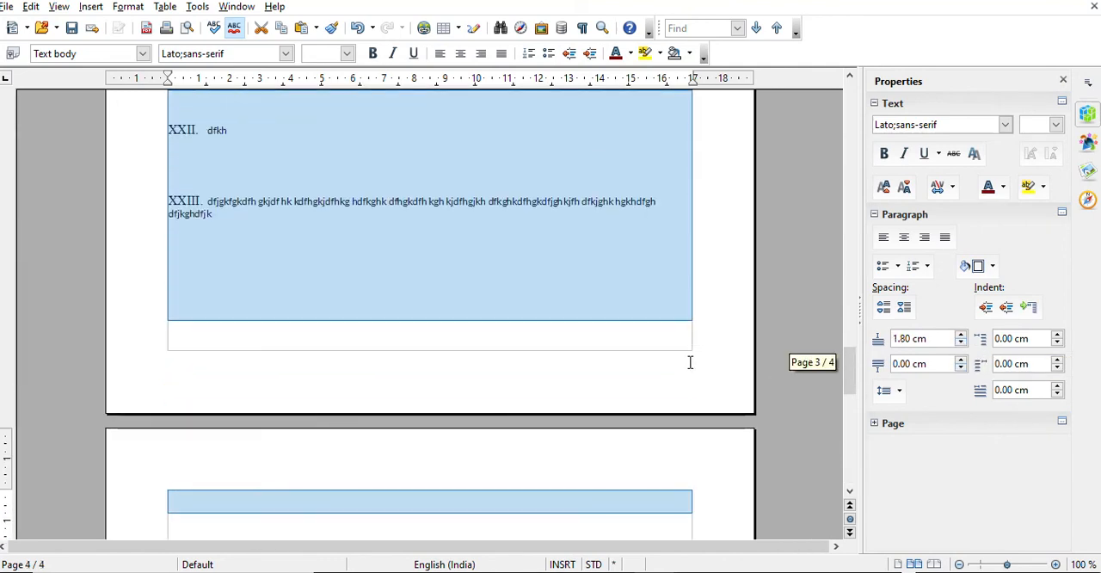
# Reduce the spacing above all selected paragraphs to 1.50 cm and review the numbered list
pyautogui.scroll(3, 689, 362)
pyautogui.click(960, 342)
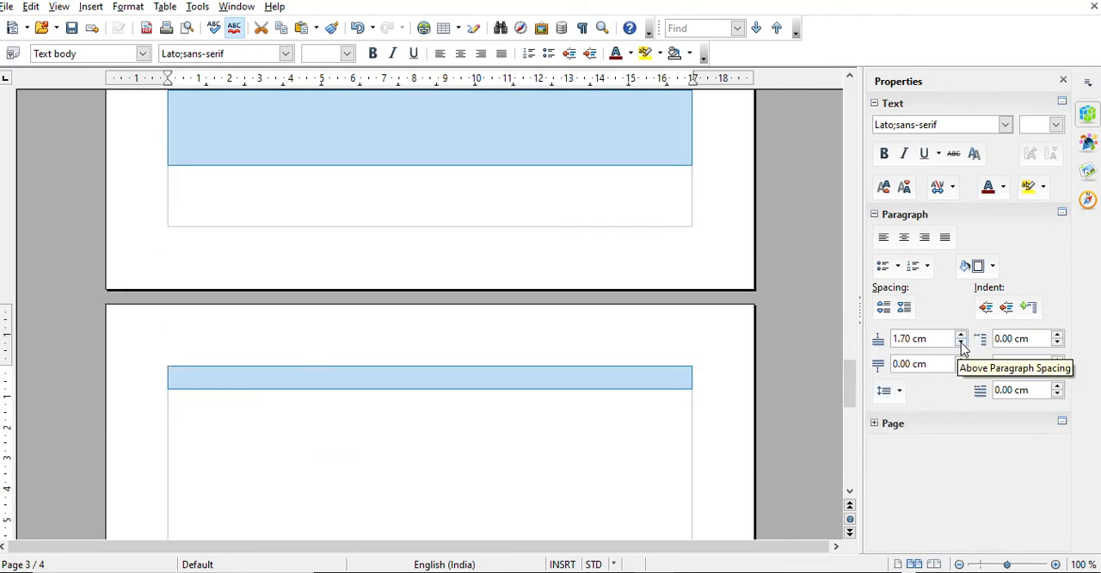
pyautogui.click(960, 342)
pyautogui.click(960, 342)
pyautogui.scroll(5, 612, 356)
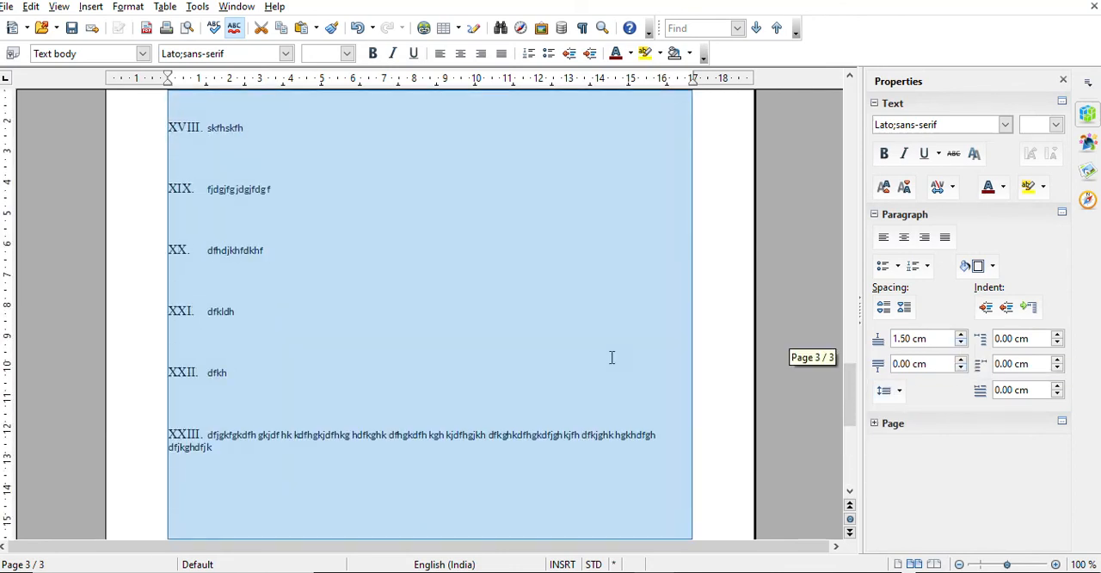
pyautogui.scroll(10, 612, 357)
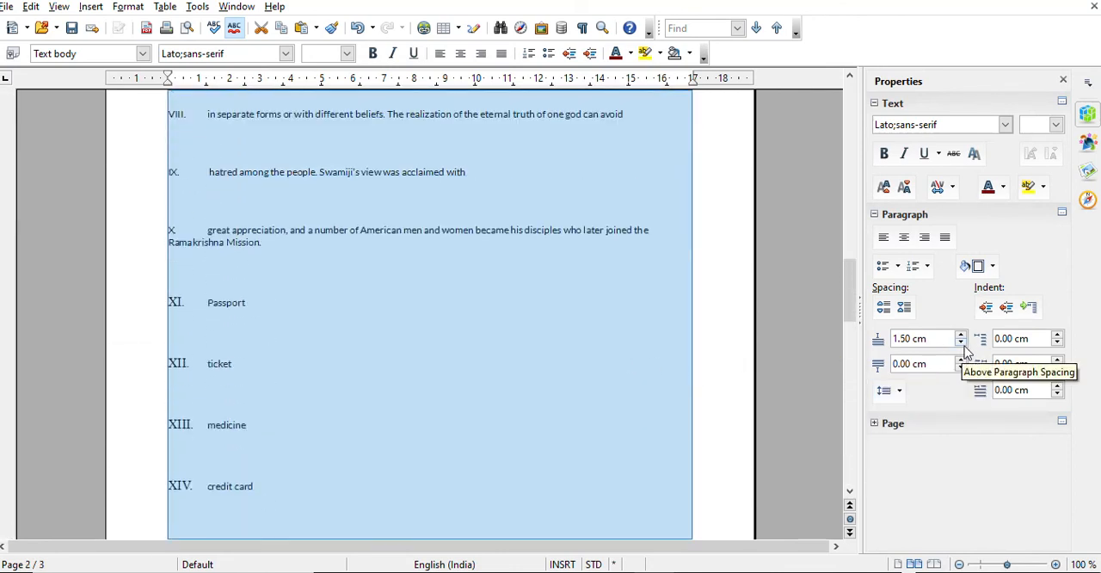
# Reduce the spacing above all selected paragraphs to 0.20 cm and clear the selection
pyautogui.click(961, 343)
pyautogui.click(961, 343)
pyautogui.click(961, 343)
pyautogui.click(961, 343)
pyautogui.click(961, 343)
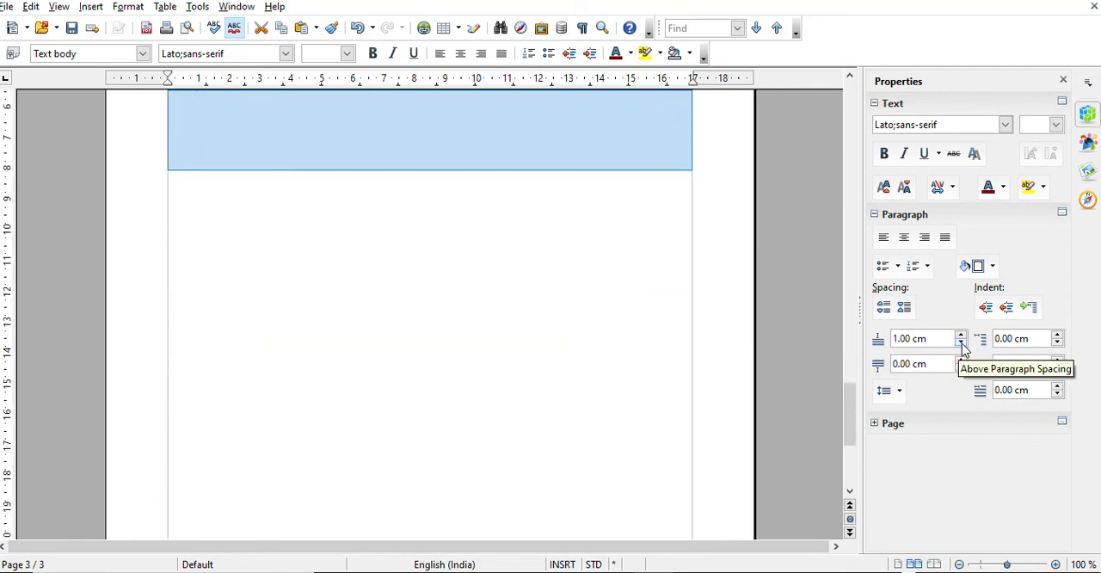
pyautogui.click(961, 343)
pyautogui.click(962, 343)
pyautogui.click(962, 343)
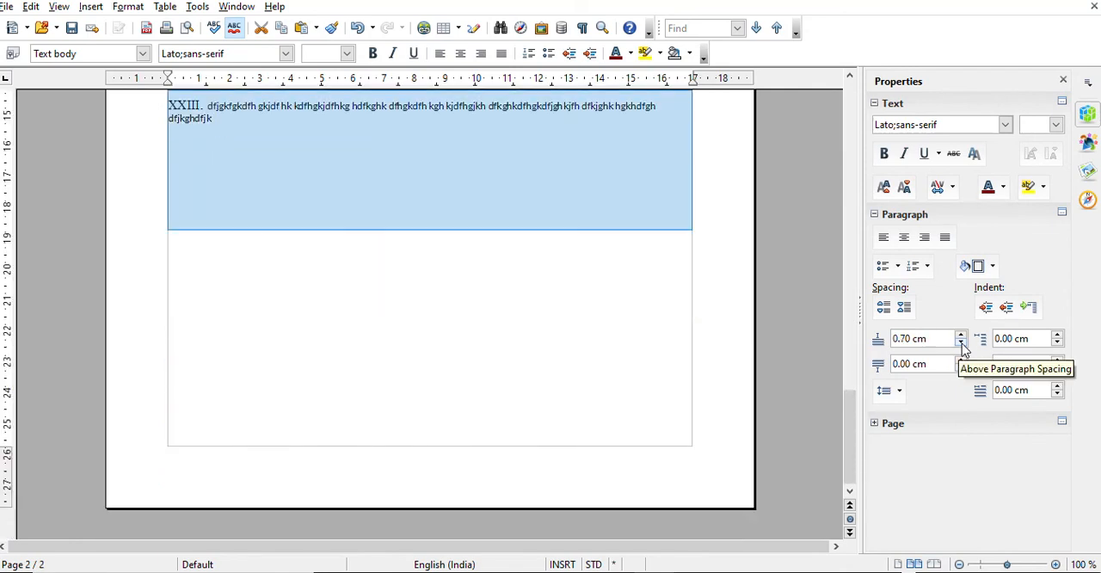
pyautogui.click(961, 343)
pyautogui.click(961, 343)
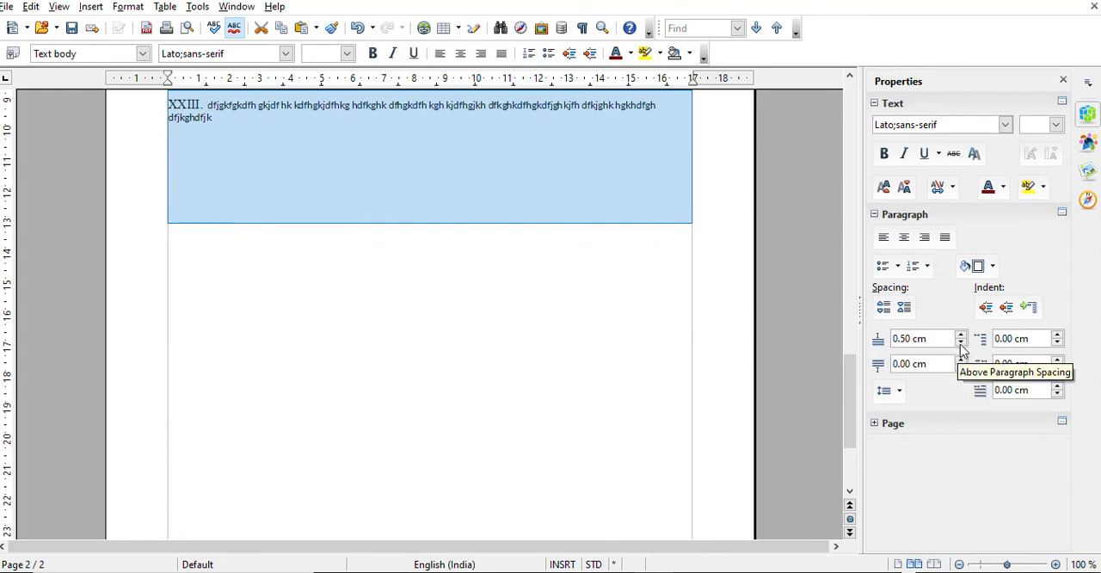
pyautogui.click(961, 343)
pyautogui.click(961, 343)
pyautogui.click(961, 343)
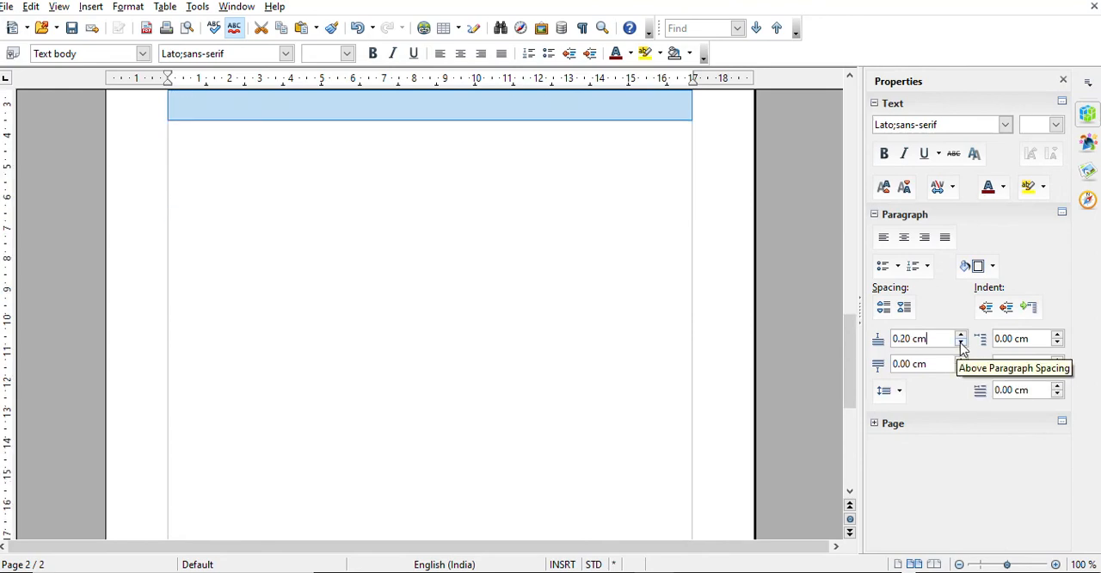
pyautogui.scroll(10, 504, 304)
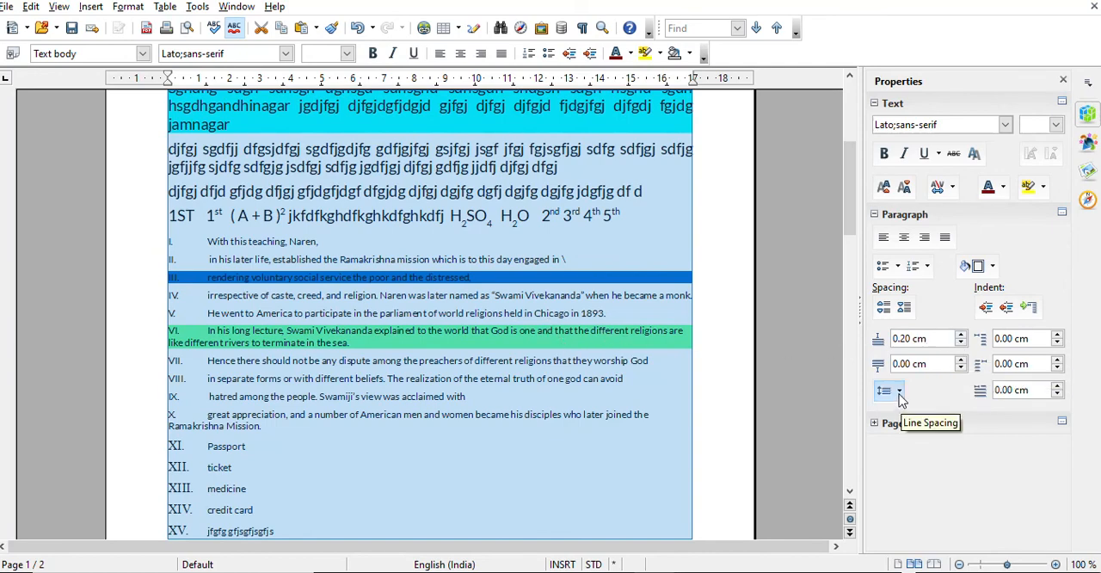
pyautogui.click(259, 189)
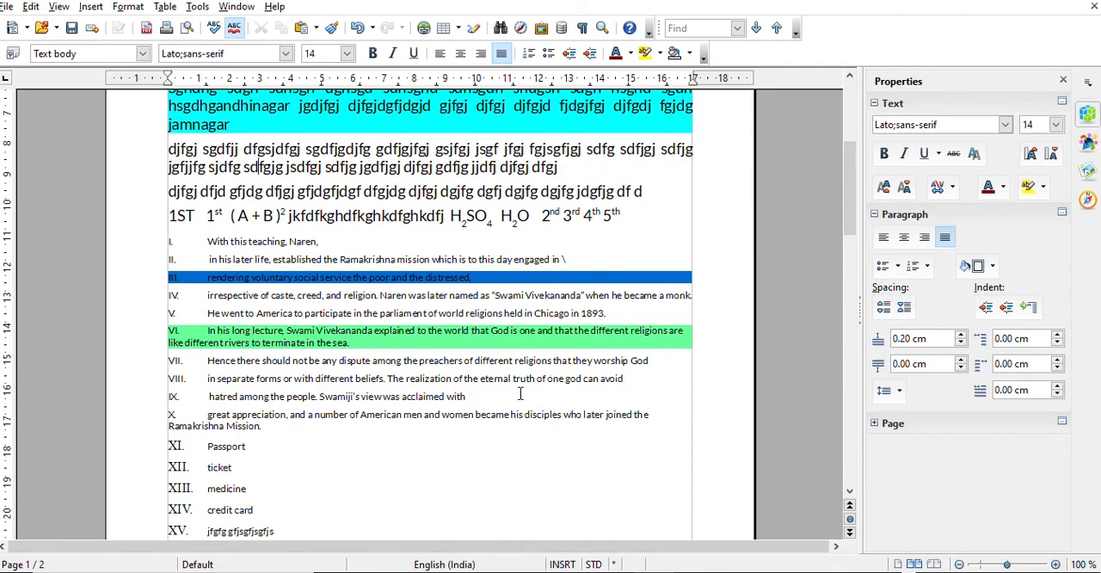
# Raise the spacing above only the first paragraph under the title to 0.60 cm and lower it back to 0.30 cm
pyautogui.scroll(5, 518, 394)
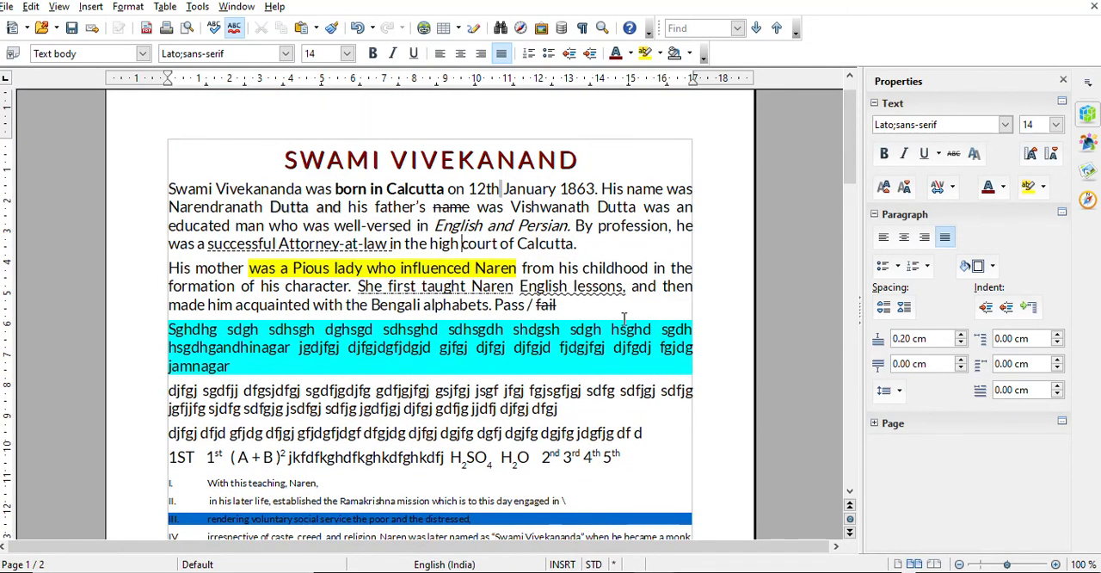
pyautogui.click(960, 335)
pyautogui.click(960, 336)
pyautogui.click(960, 336)
pyautogui.click(960, 335)
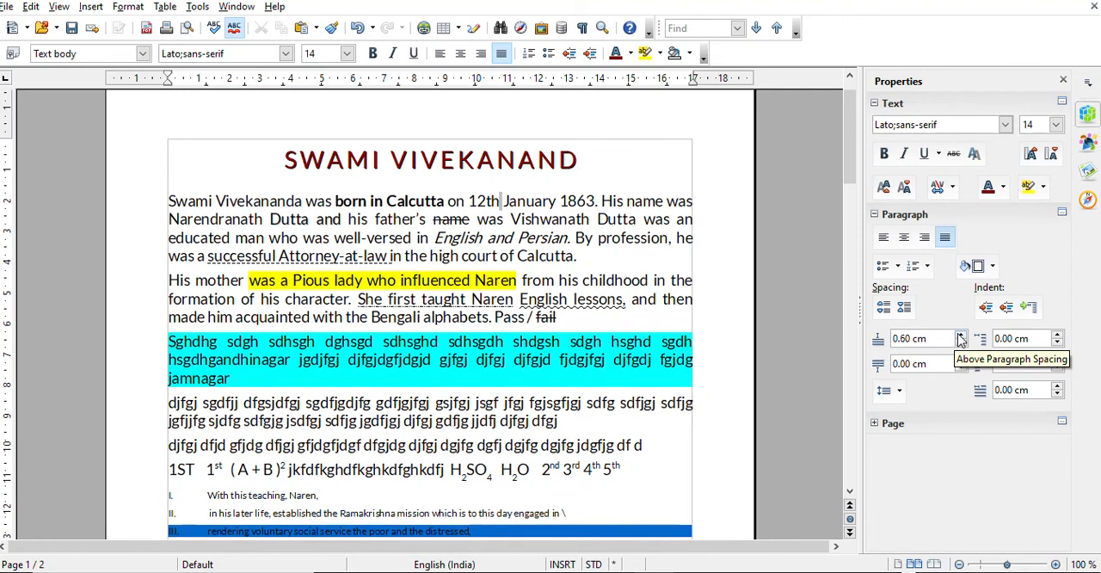
pyautogui.click(961, 343)
pyautogui.click(960, 344)
pyautogui.click(961, 343)
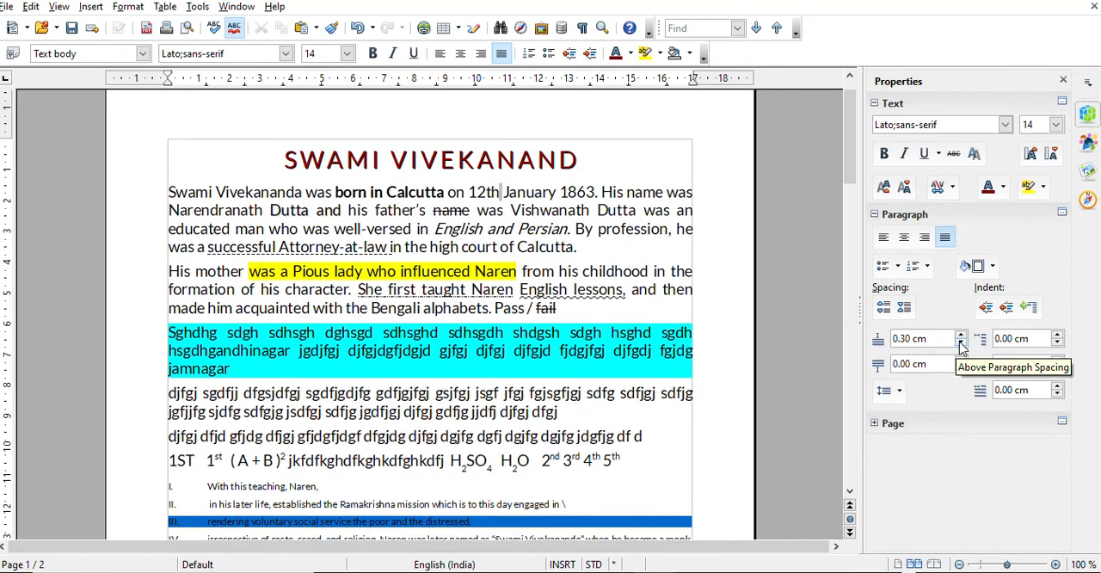
# Set the line spacing of the first paragraph under the title to 2
pyautogui.click(499, 233)
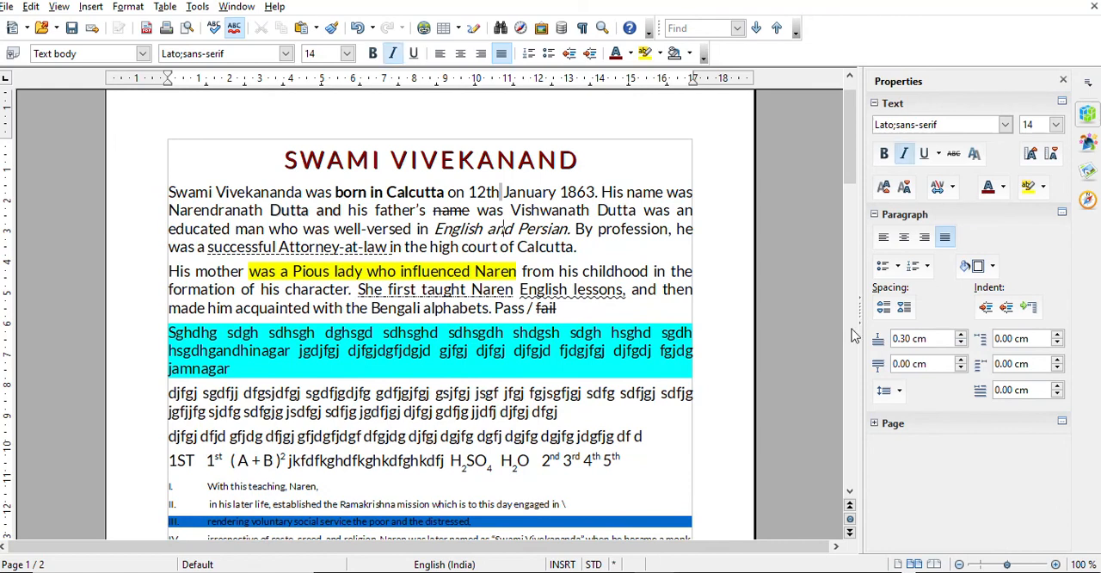
pyautogui.click(900, 391)
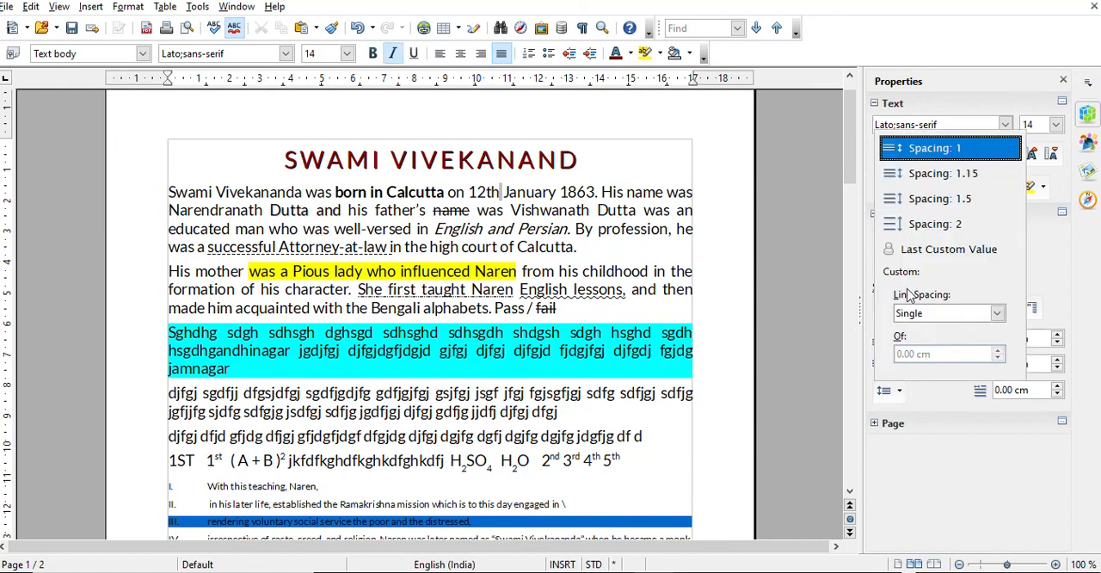
pyautogui.click(920, 226)
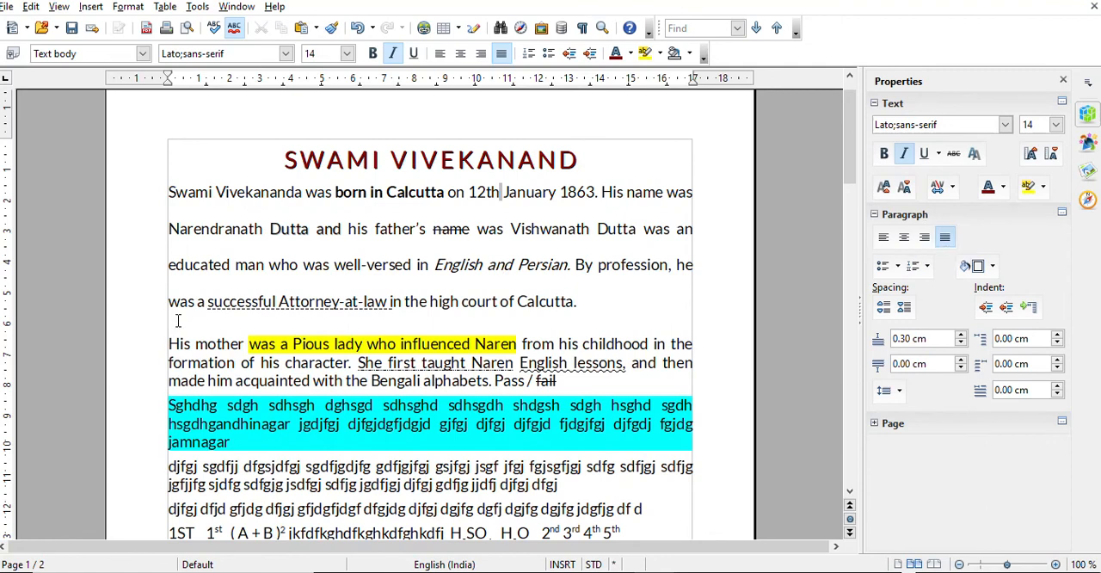